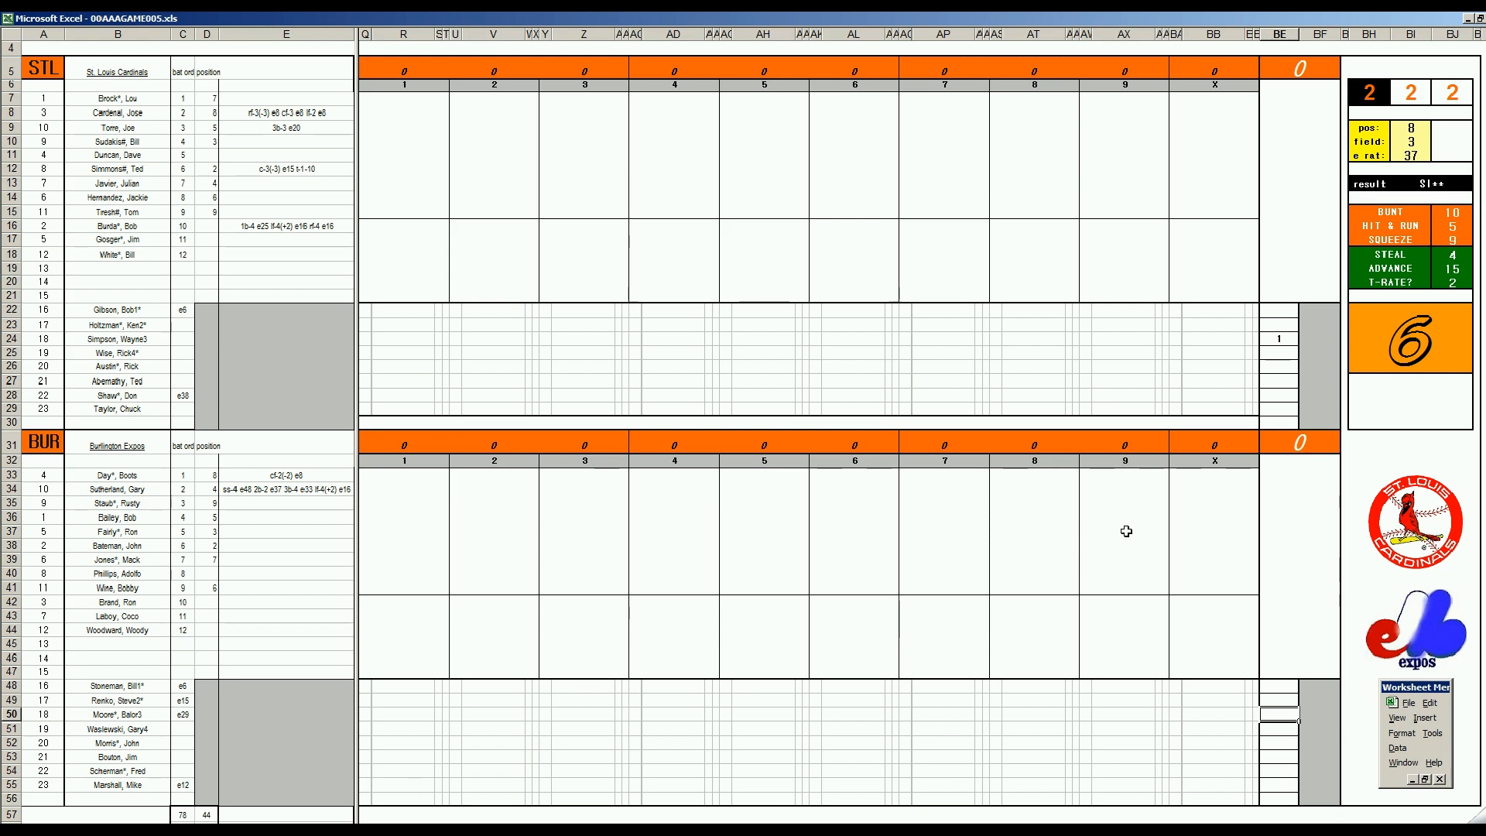
Mark the Burlington pitcher in row 50 with 1 in column BE, matching the St. Louis pitcher mark in BE24
click(1275, 342)
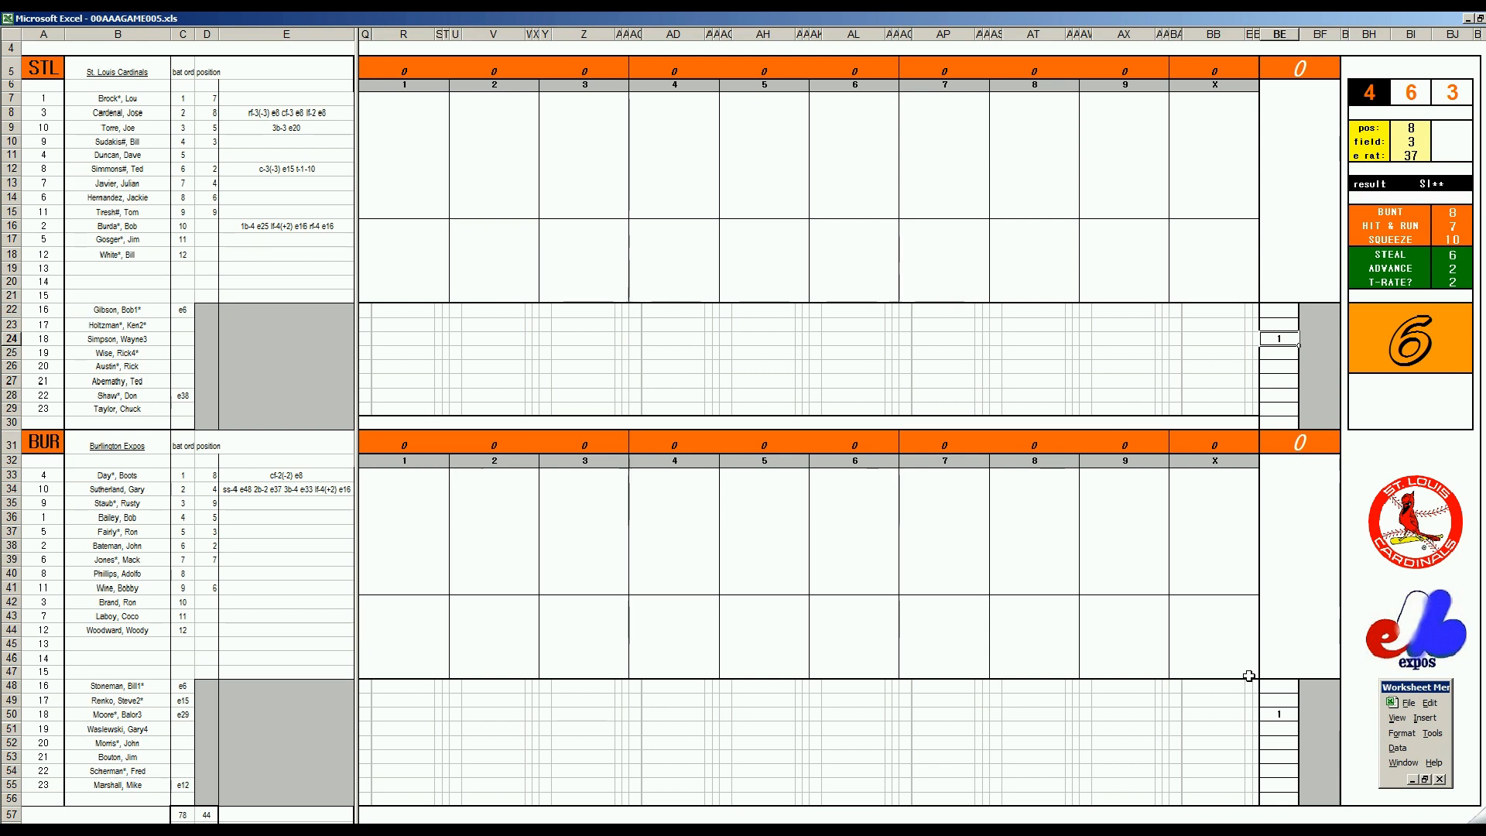
click(1296, 714)
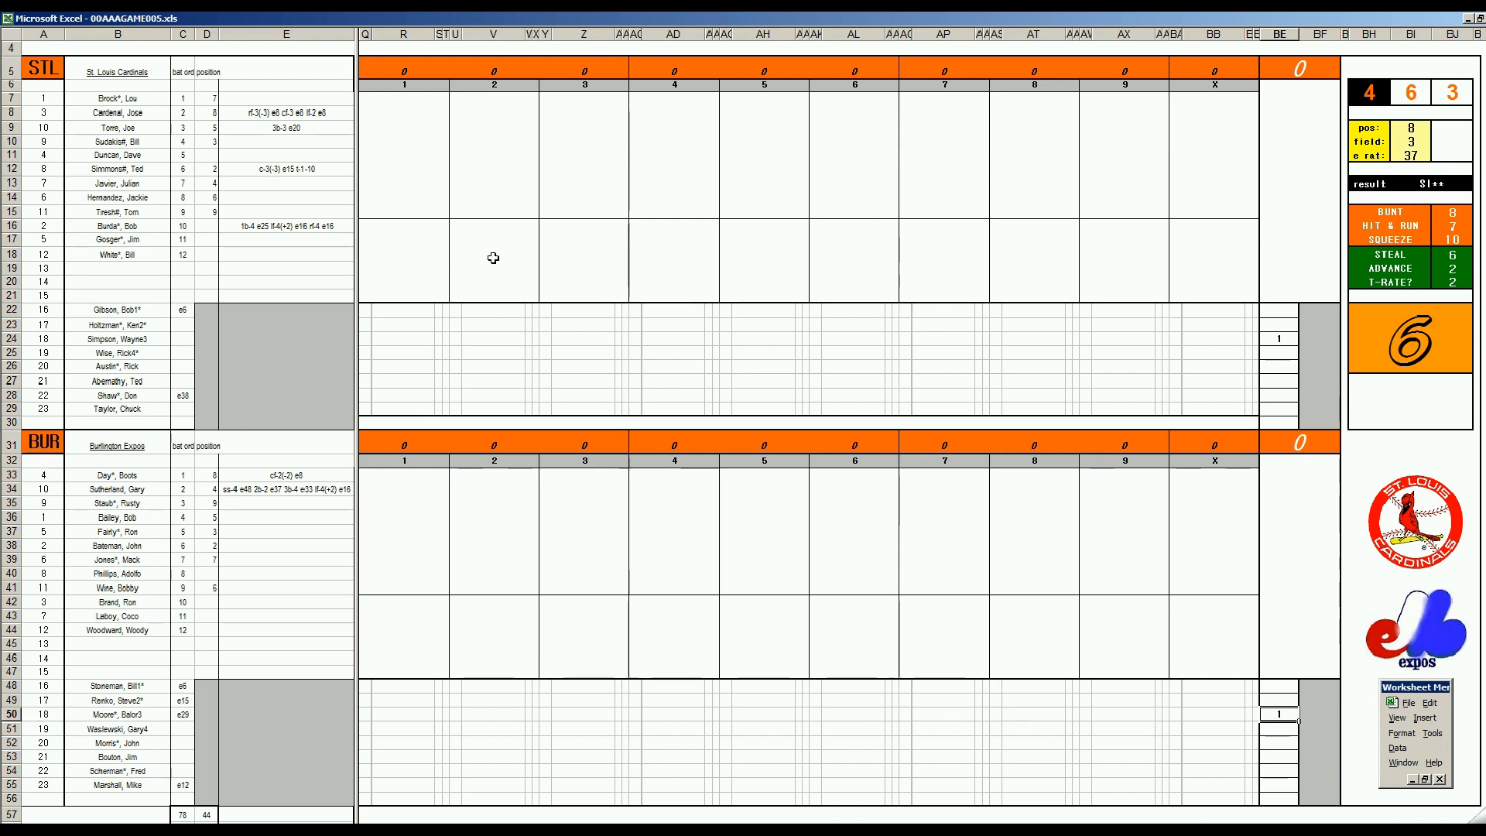
Record ₩4 in R7 for the St. Louis leadoff batter in inning 1
click(399, 104)
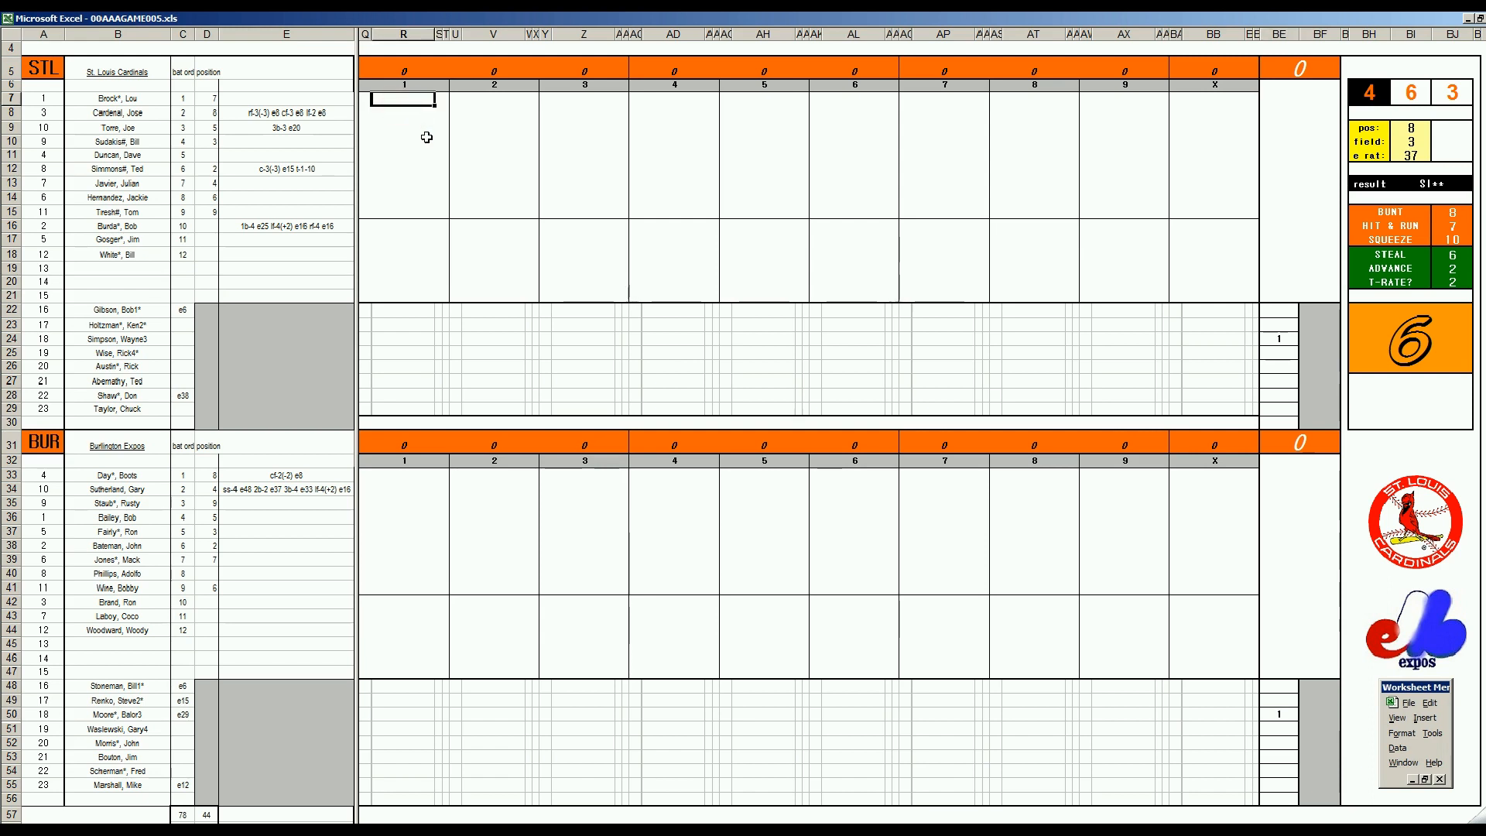
text(W4)
key(Return)
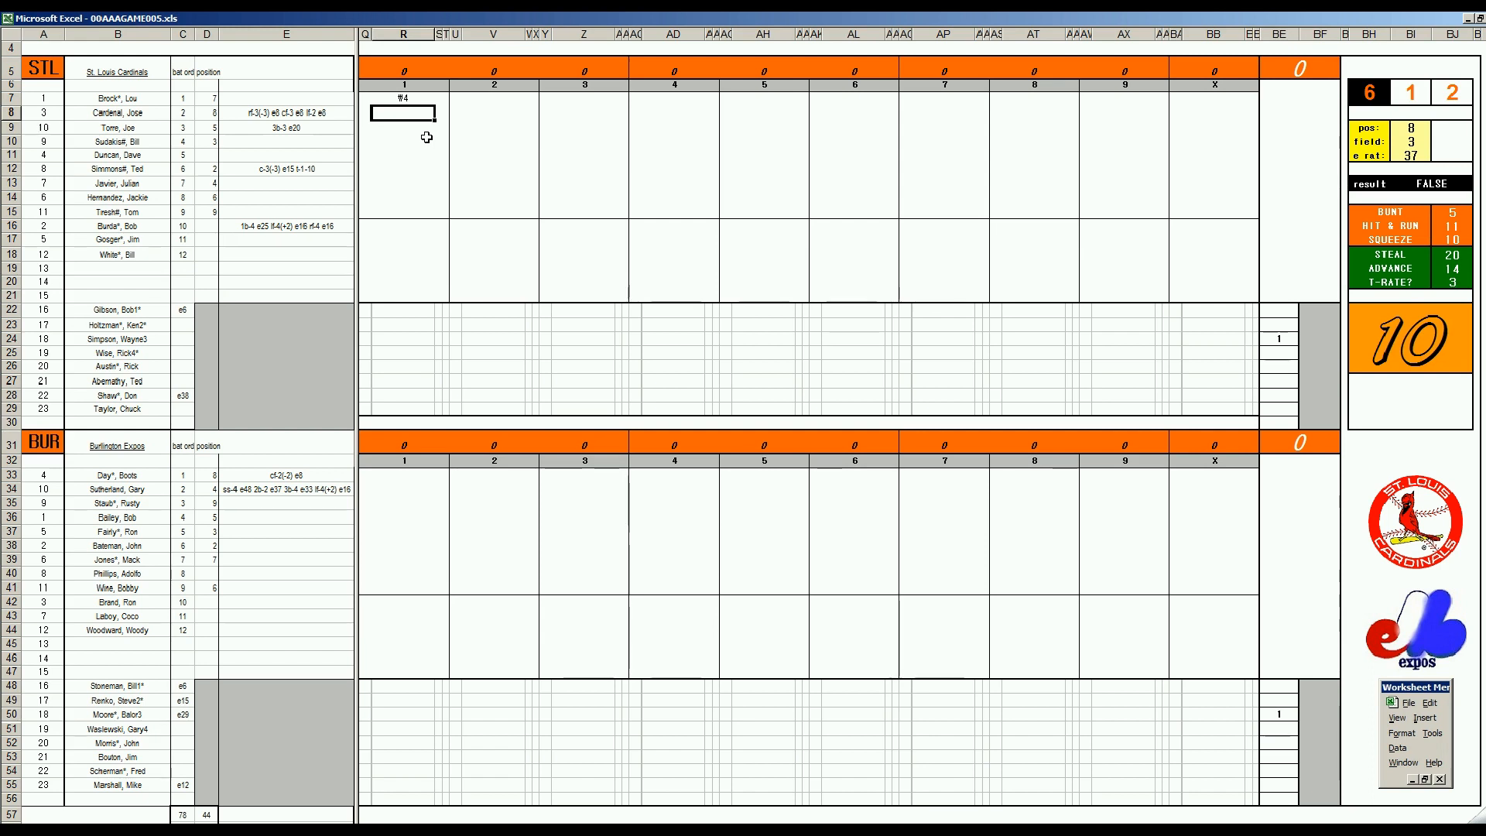
Set the fielding check to position 3 and field rating 2, and record ₩33 in R8 for the second St. Louis batter
key(ctrl+e)
text(3)
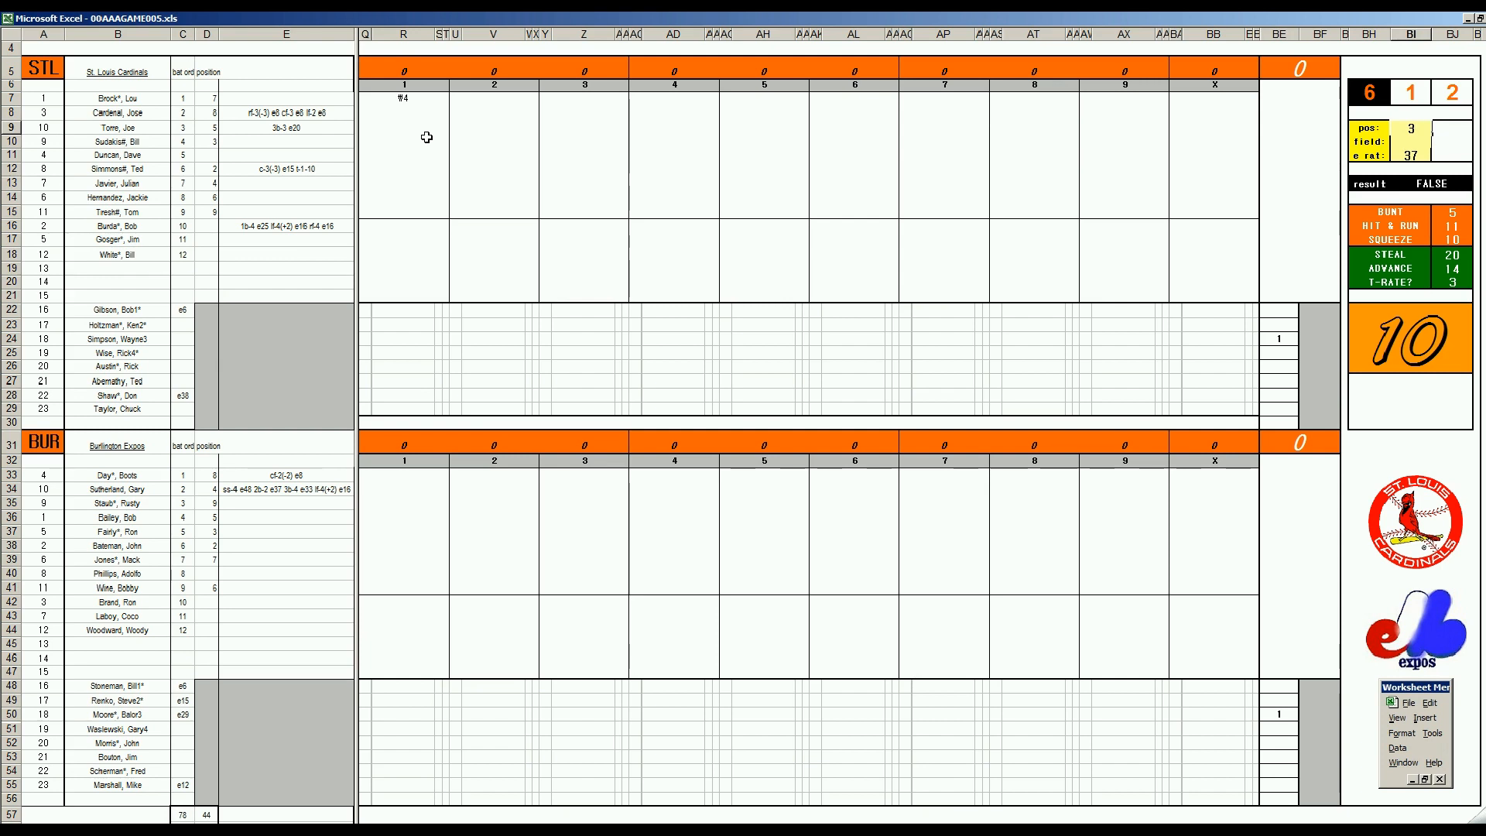
key(Return)
text(2)
key(Return)
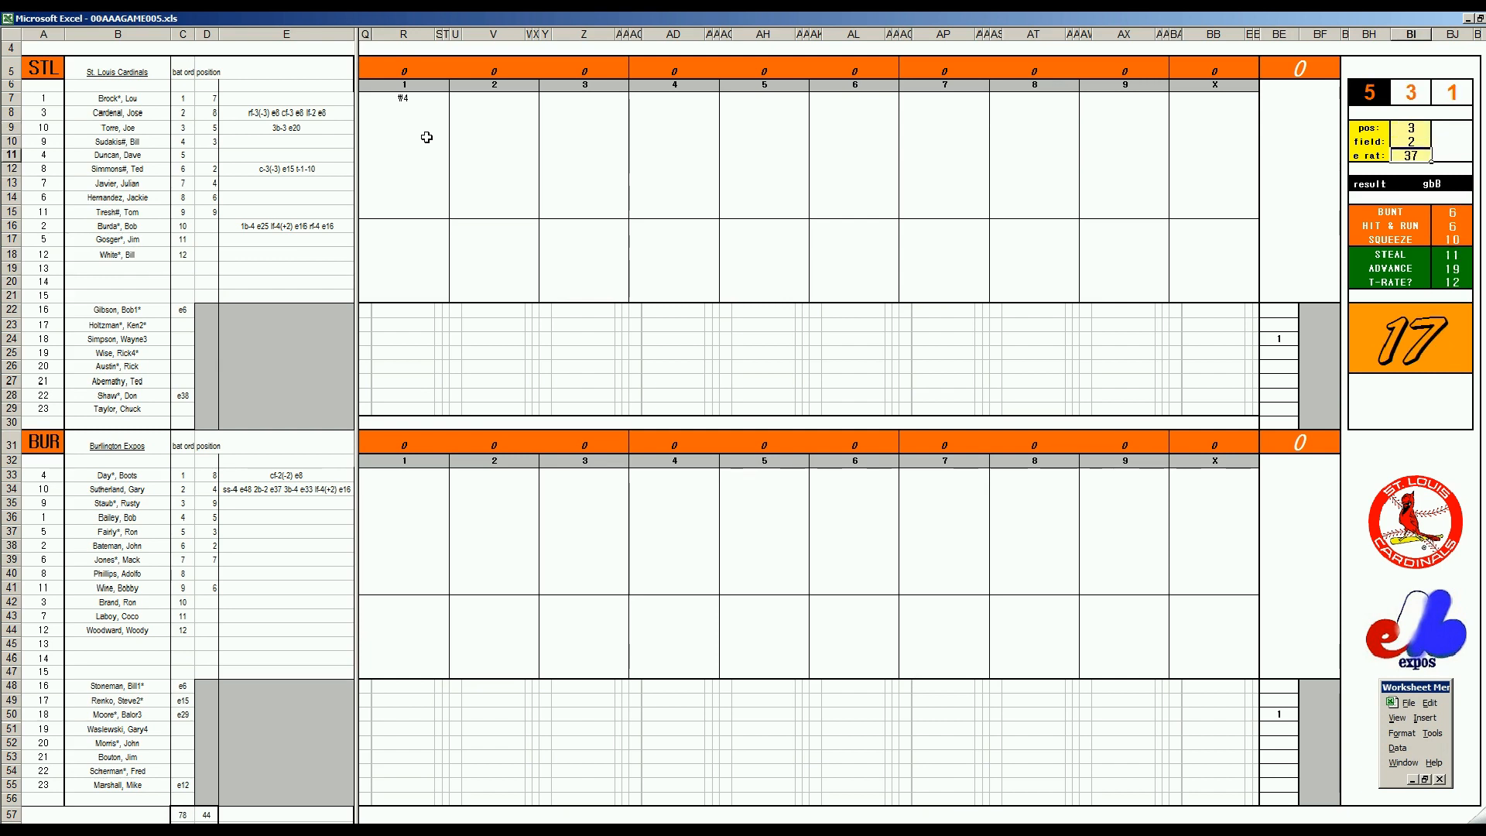
click(419, 120)
text(#3)
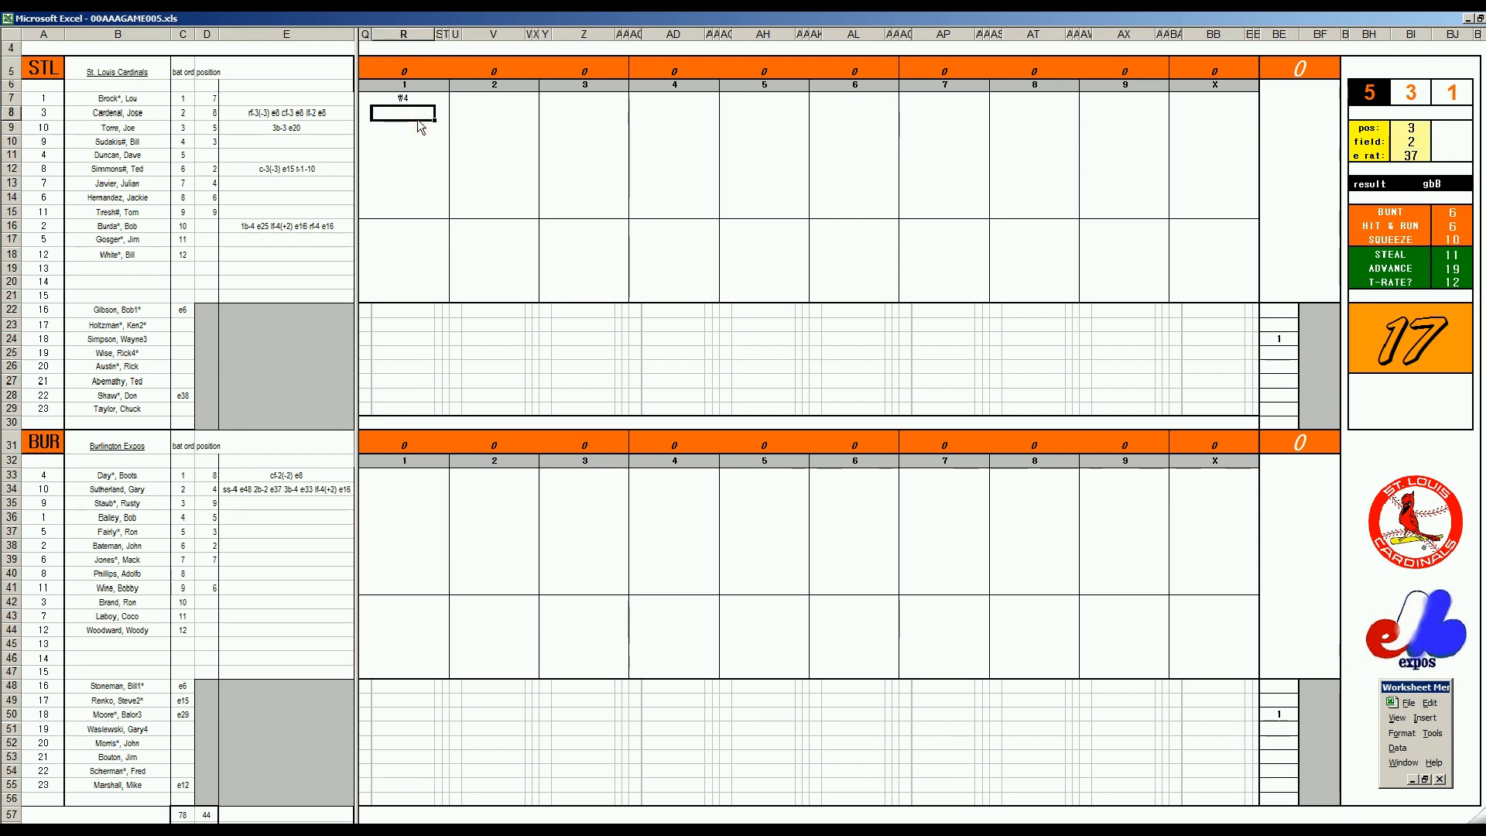
text(3)
key(Return)
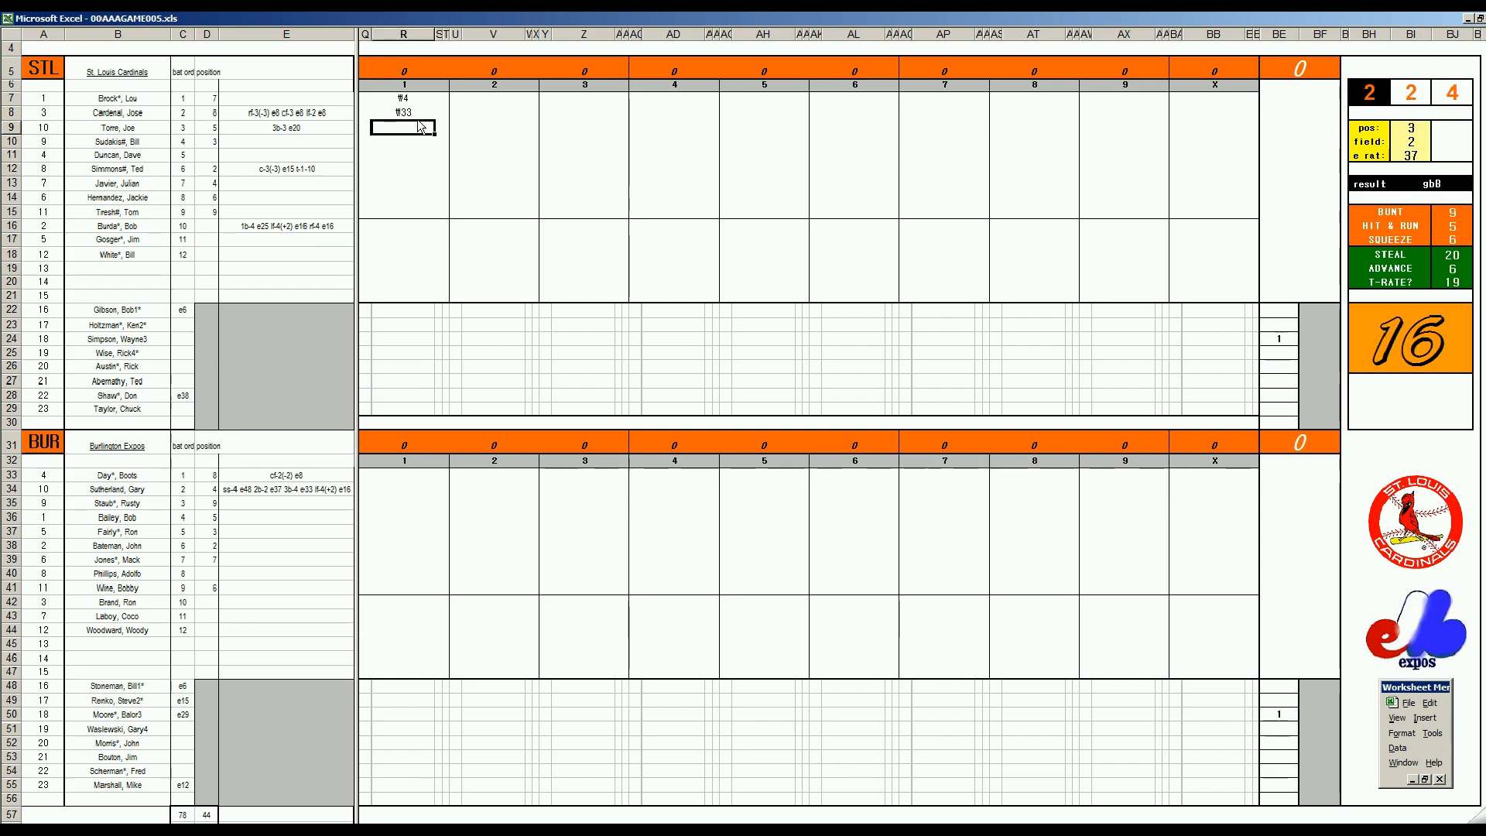
Finish the St. Louis first inning by recording 1 in R9 and ₩7 in R10
text(1)
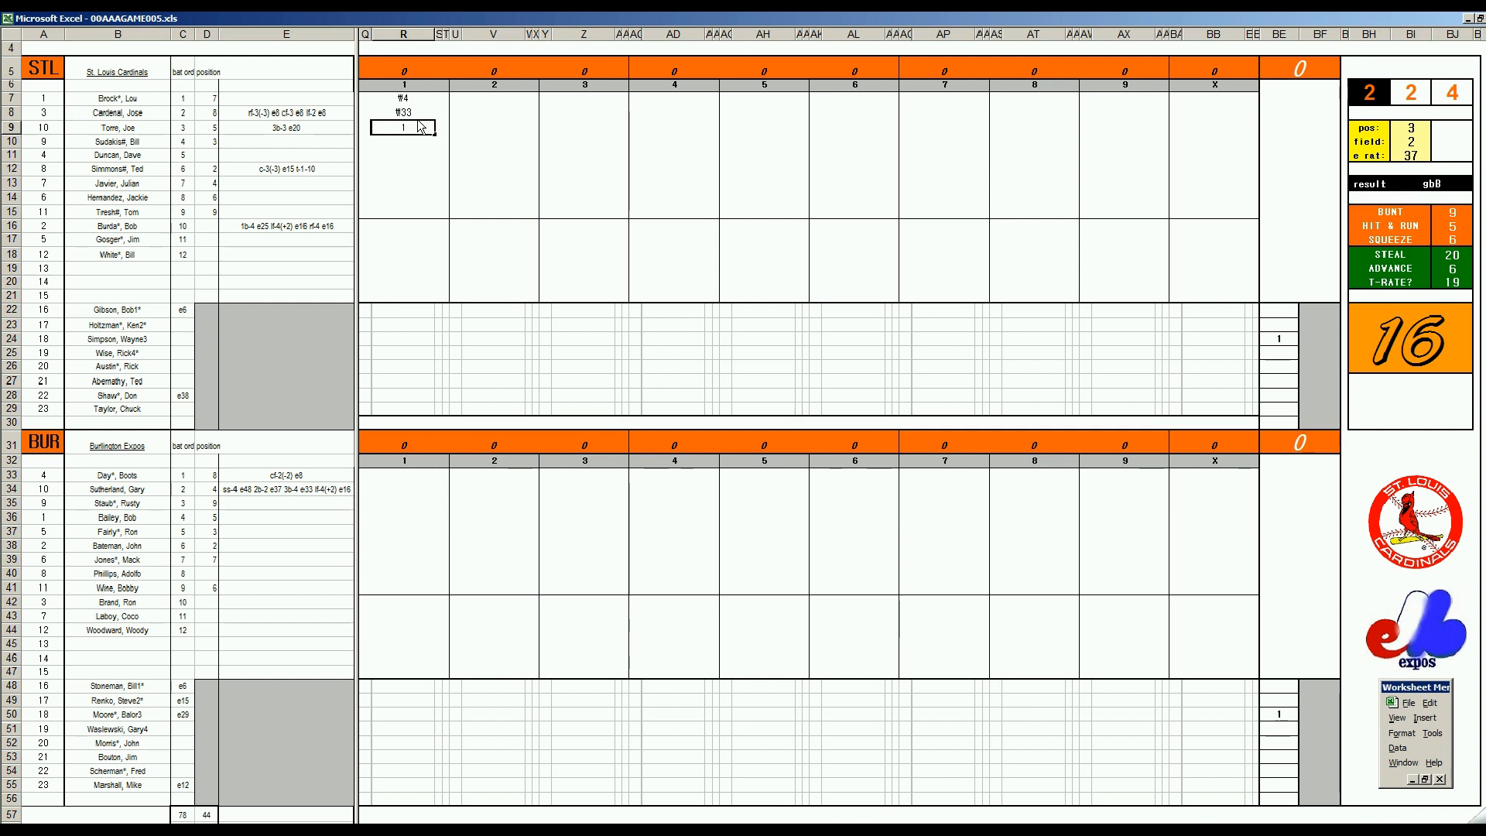
key(Return)
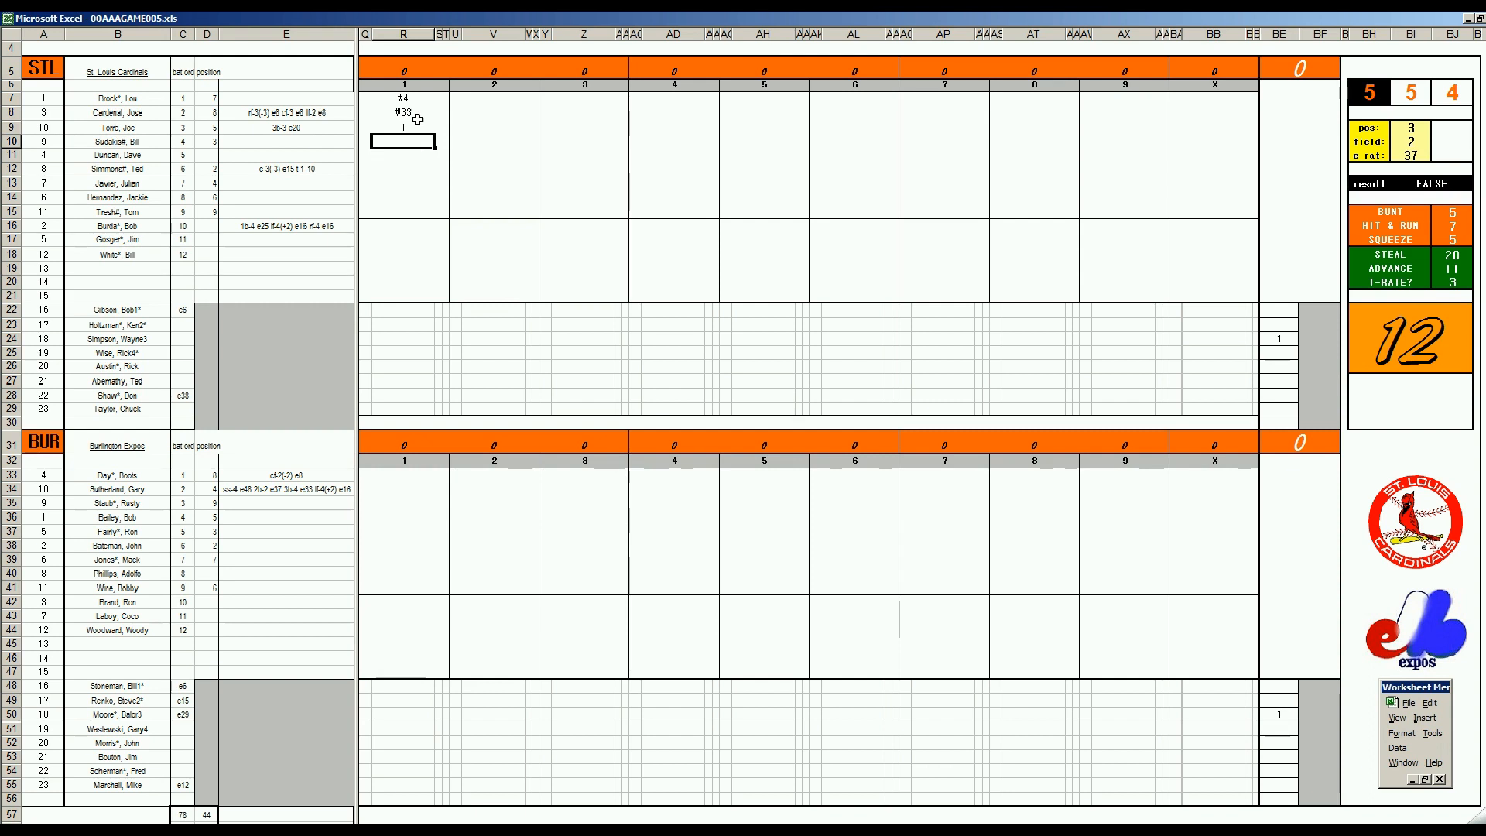
text(#7)
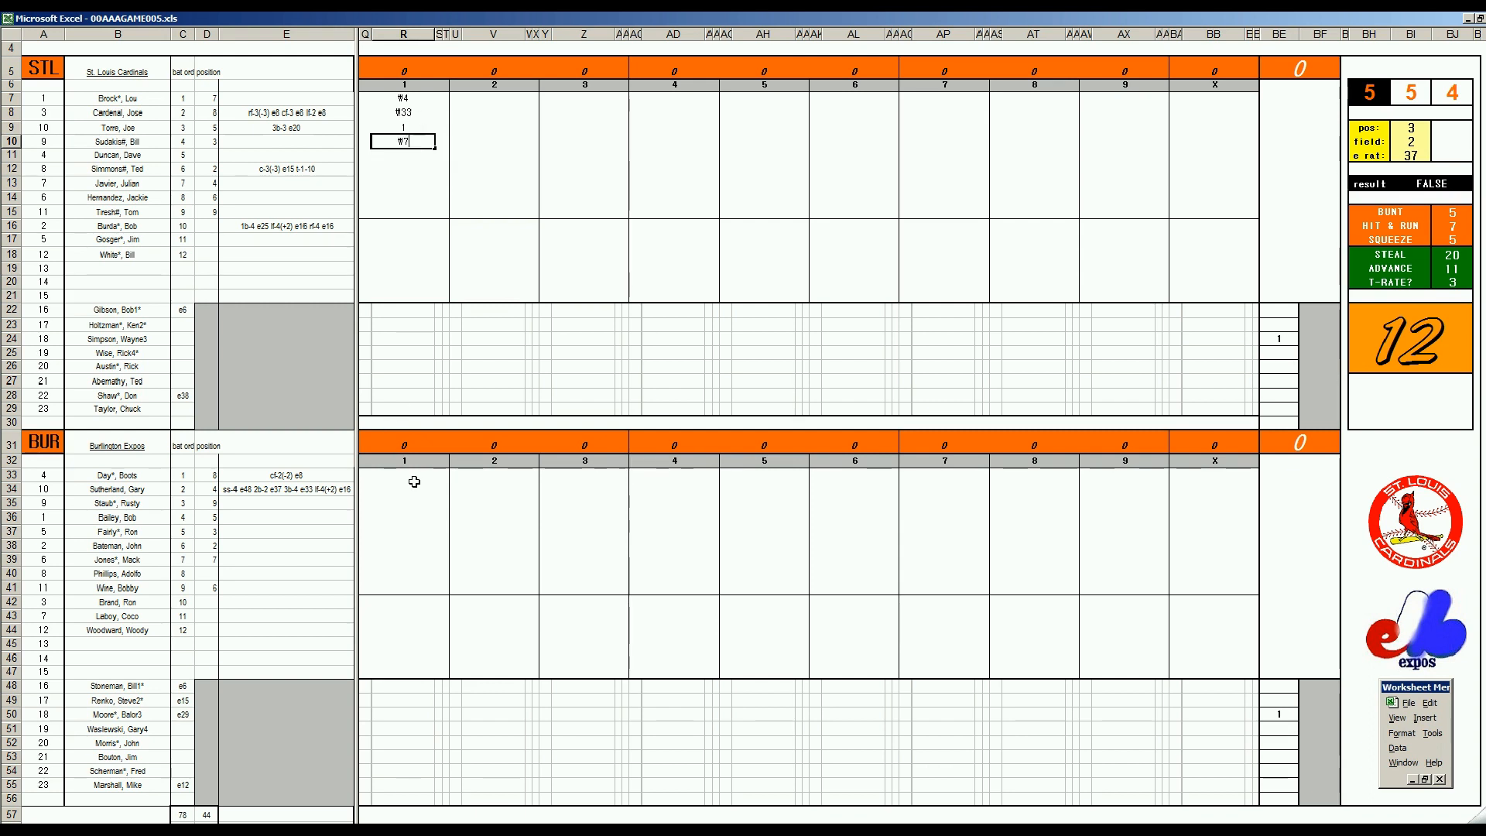
Record Burlington's first inning in R33 through R37 as ₩43, ₩43, 8, 2 and ₩43
click(414, 481)
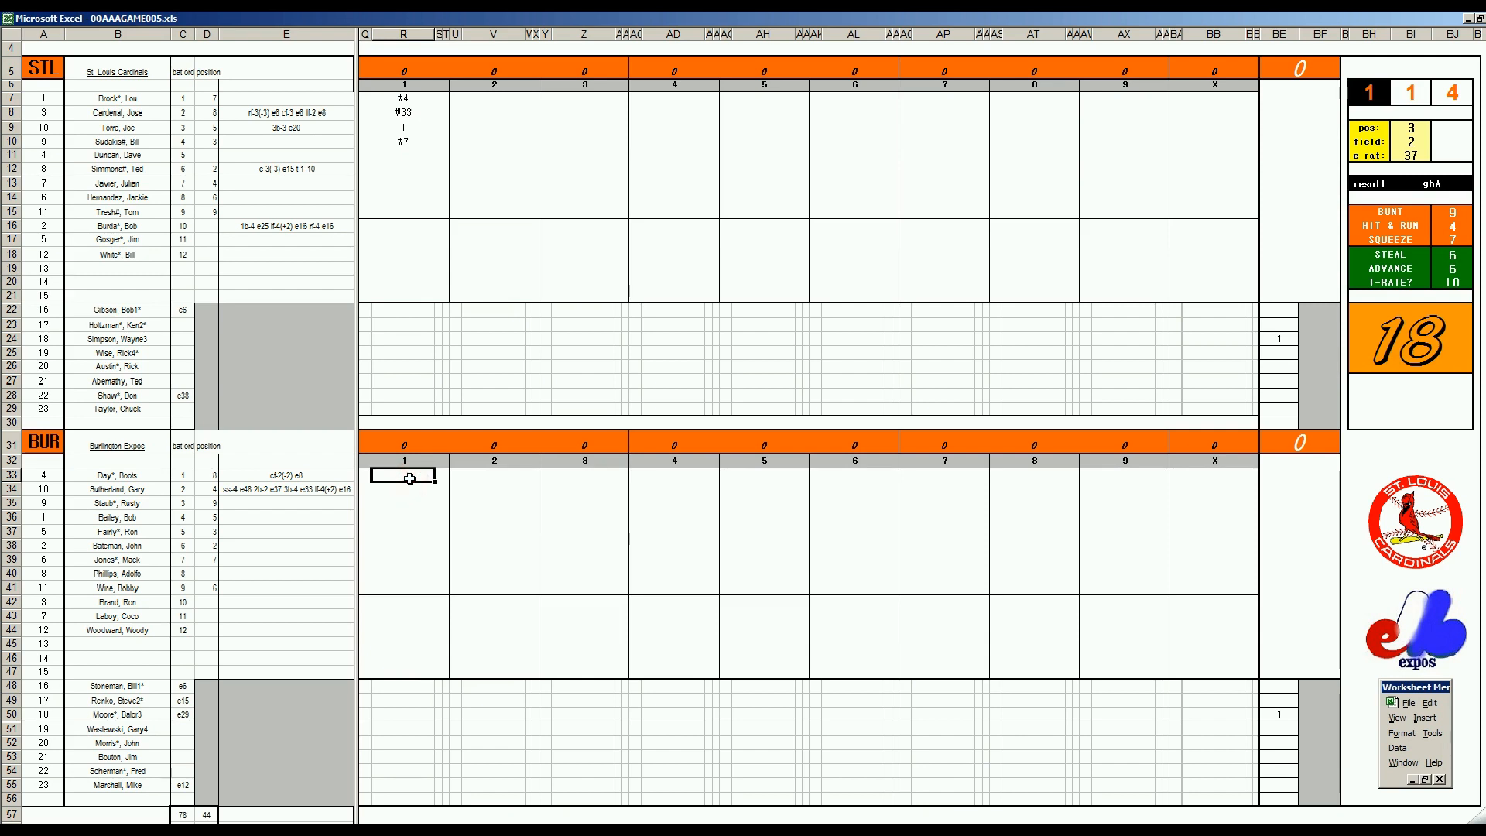
text(#4)
key(Return)
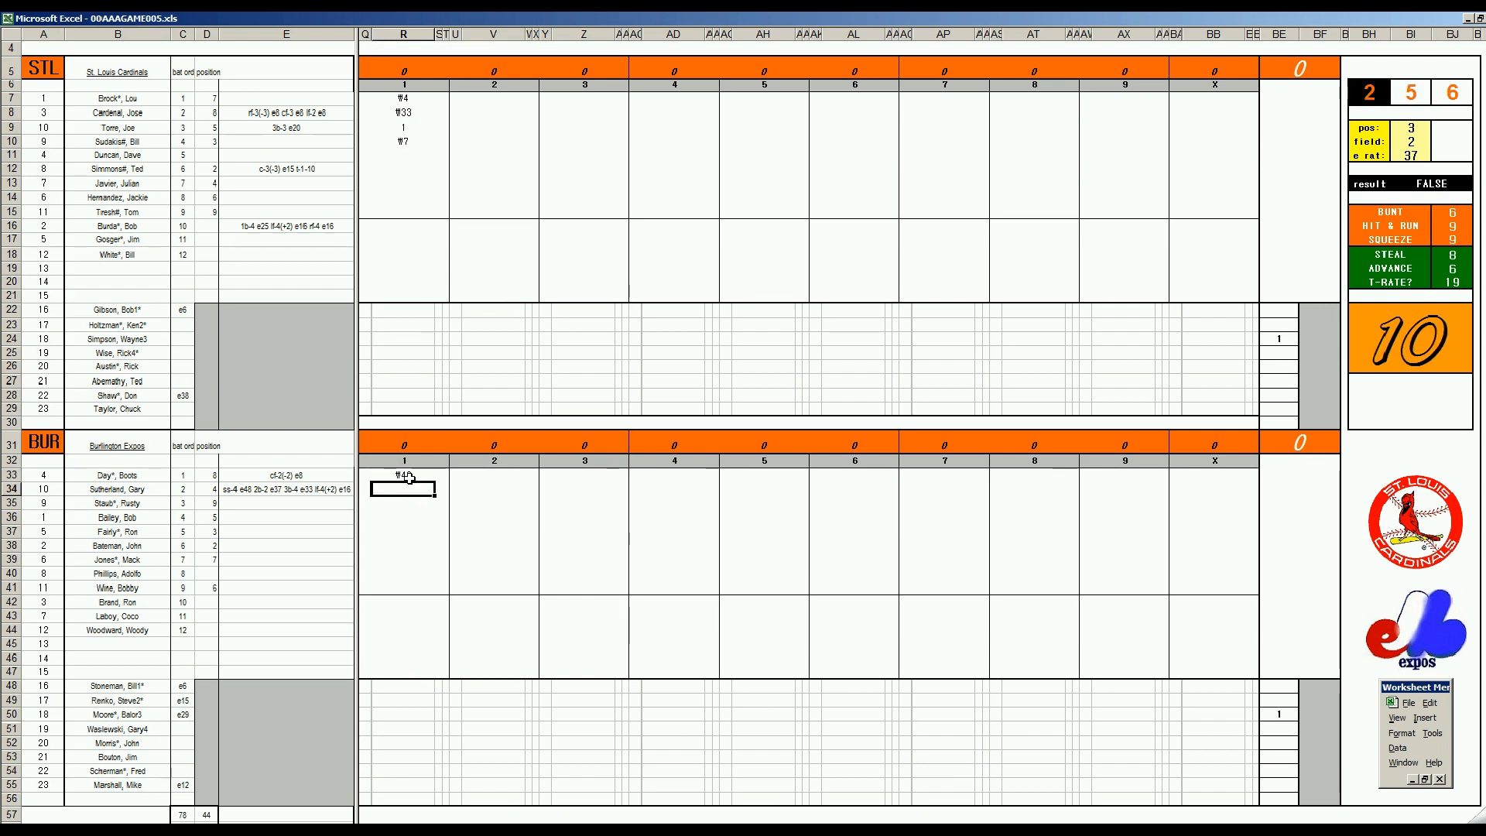
text(#43)
key(Return)
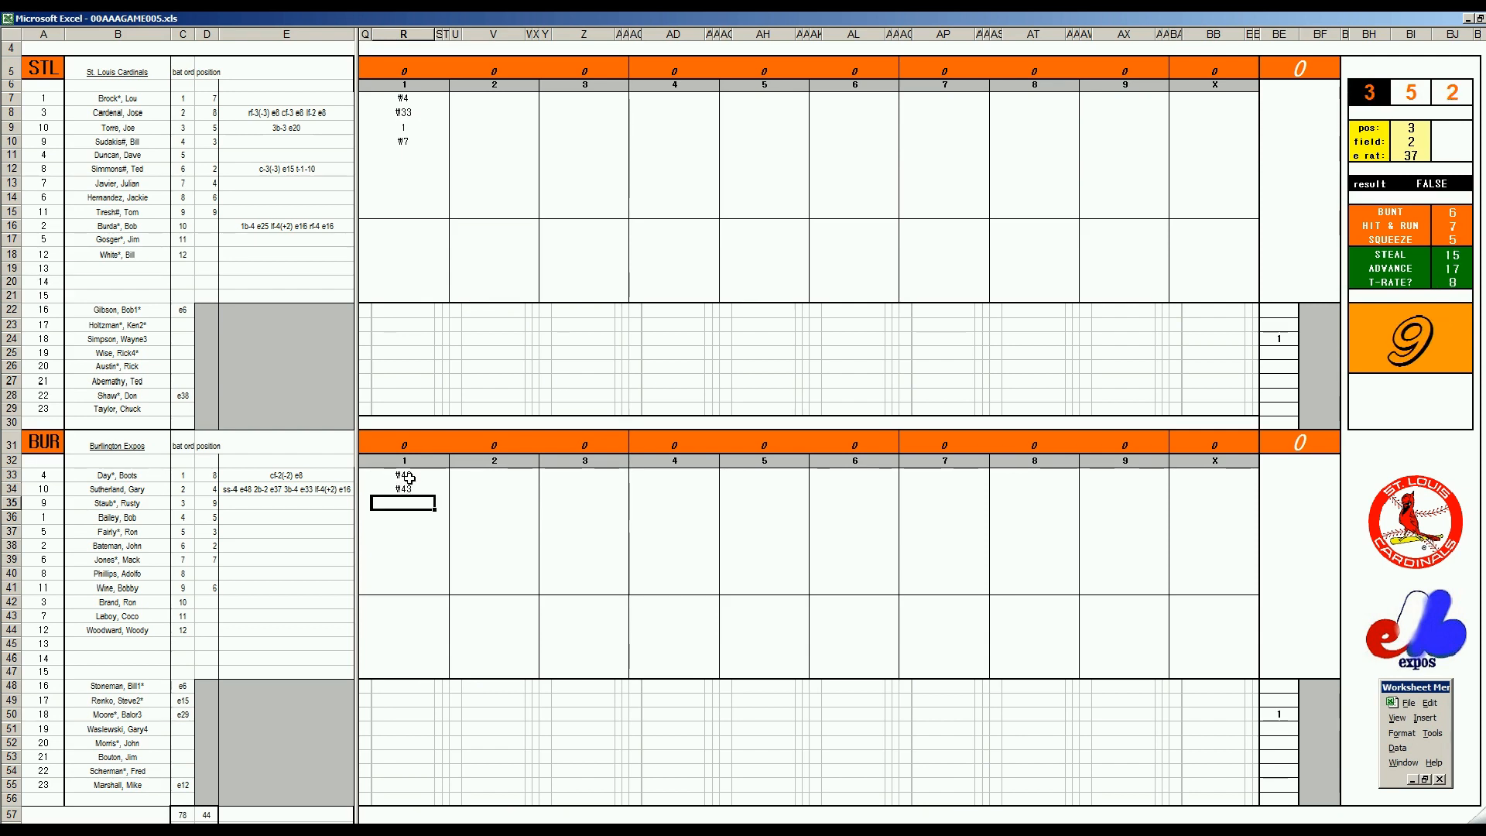
text(8)
key(Return)
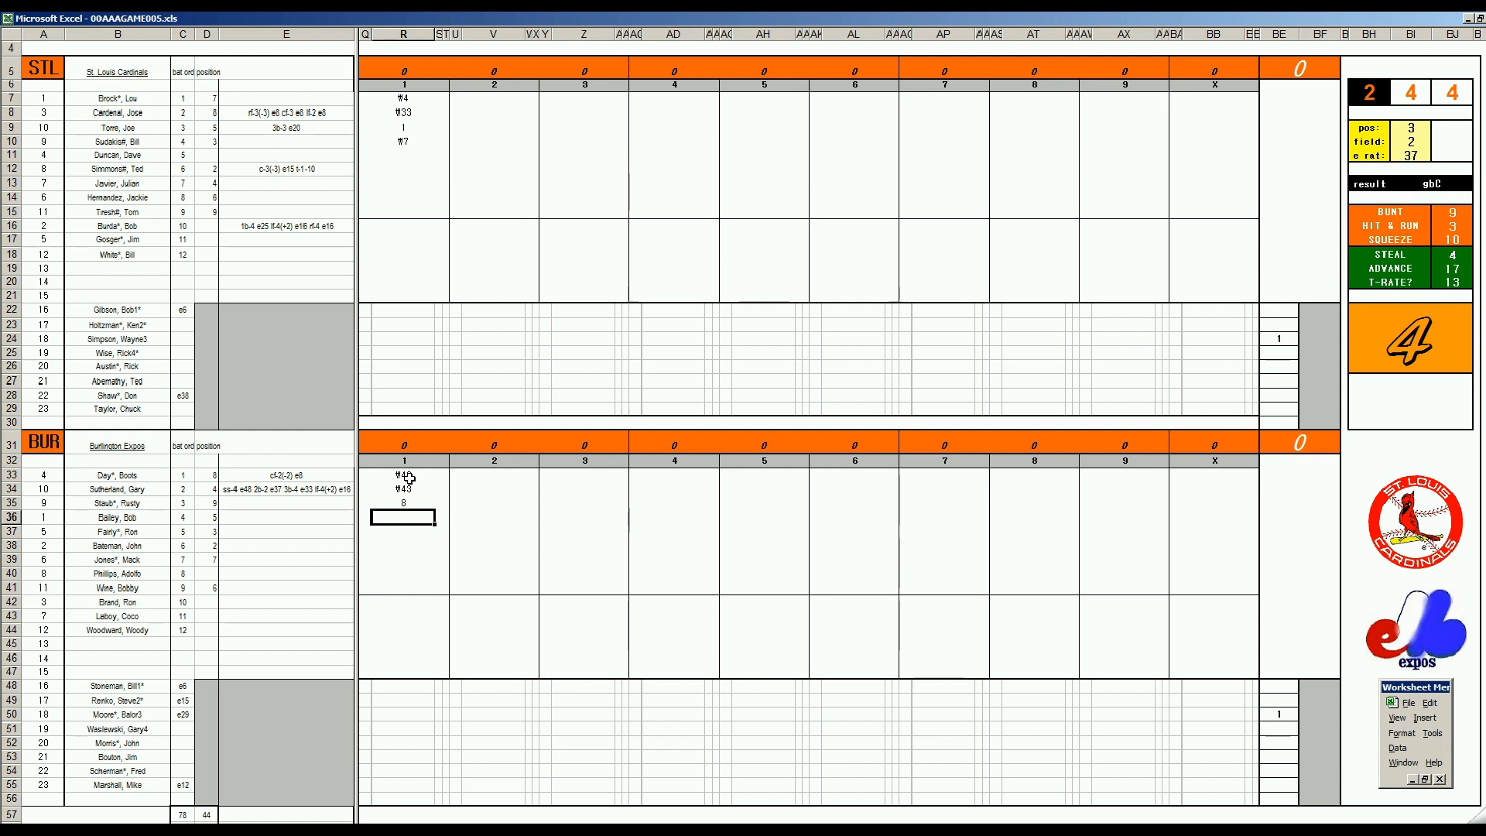
text(2)
key(Return)
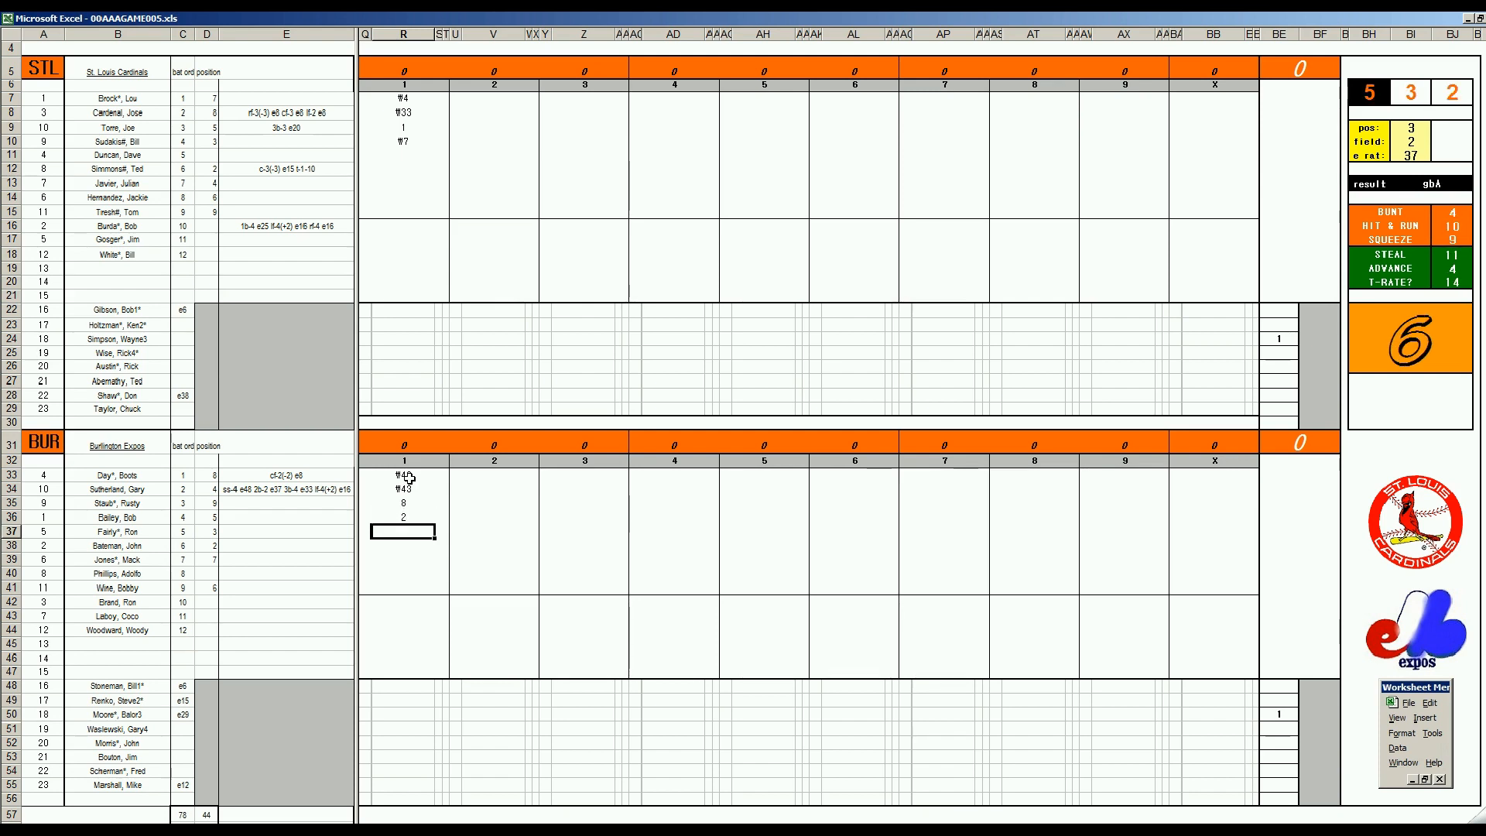
text(#43)
Record the first three St. Louis batters of inning 2 in V11 through V13 as k, k and 1
click(478, 159)
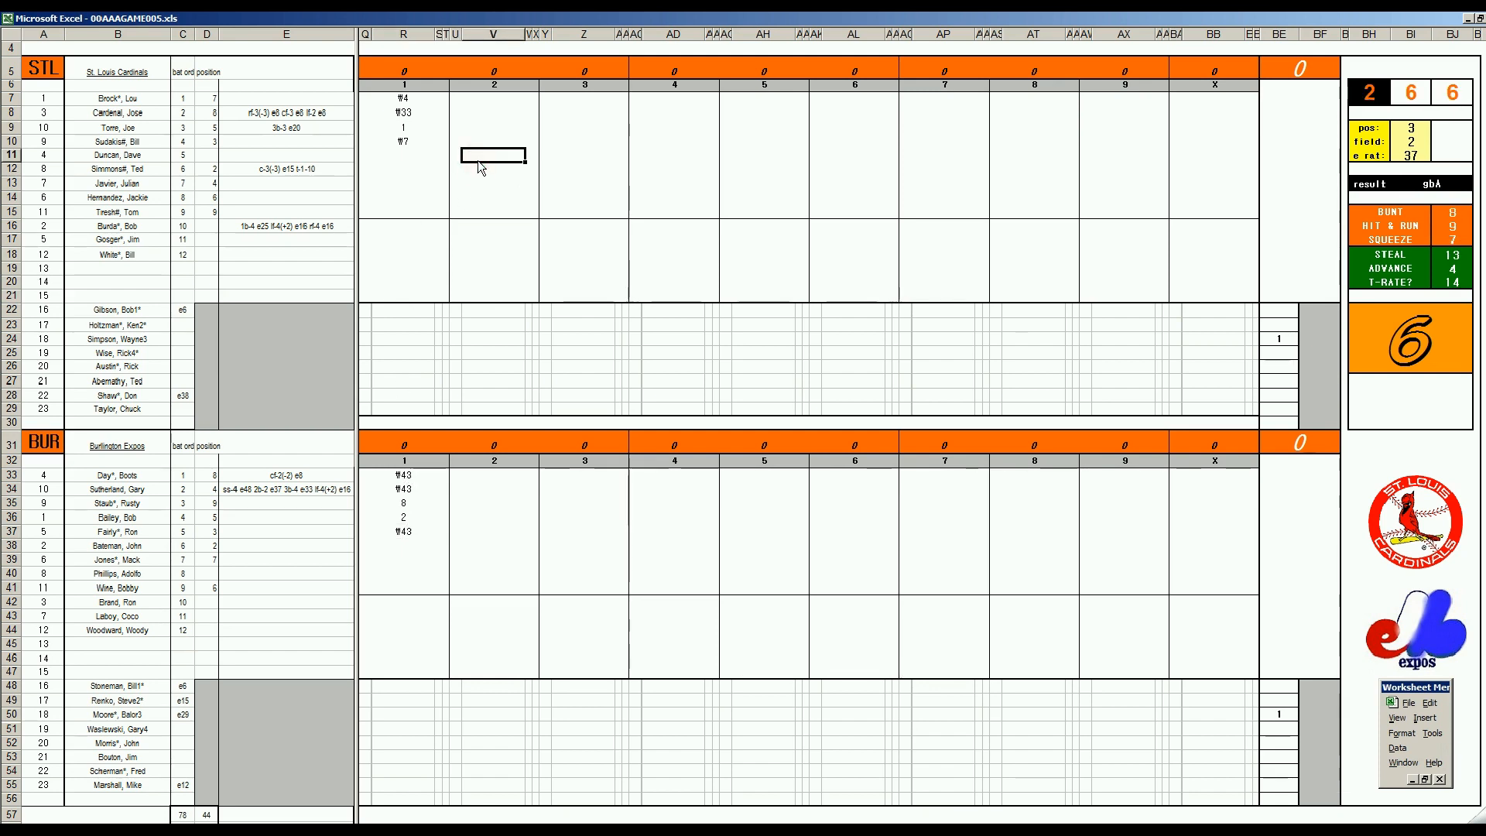
text(k)
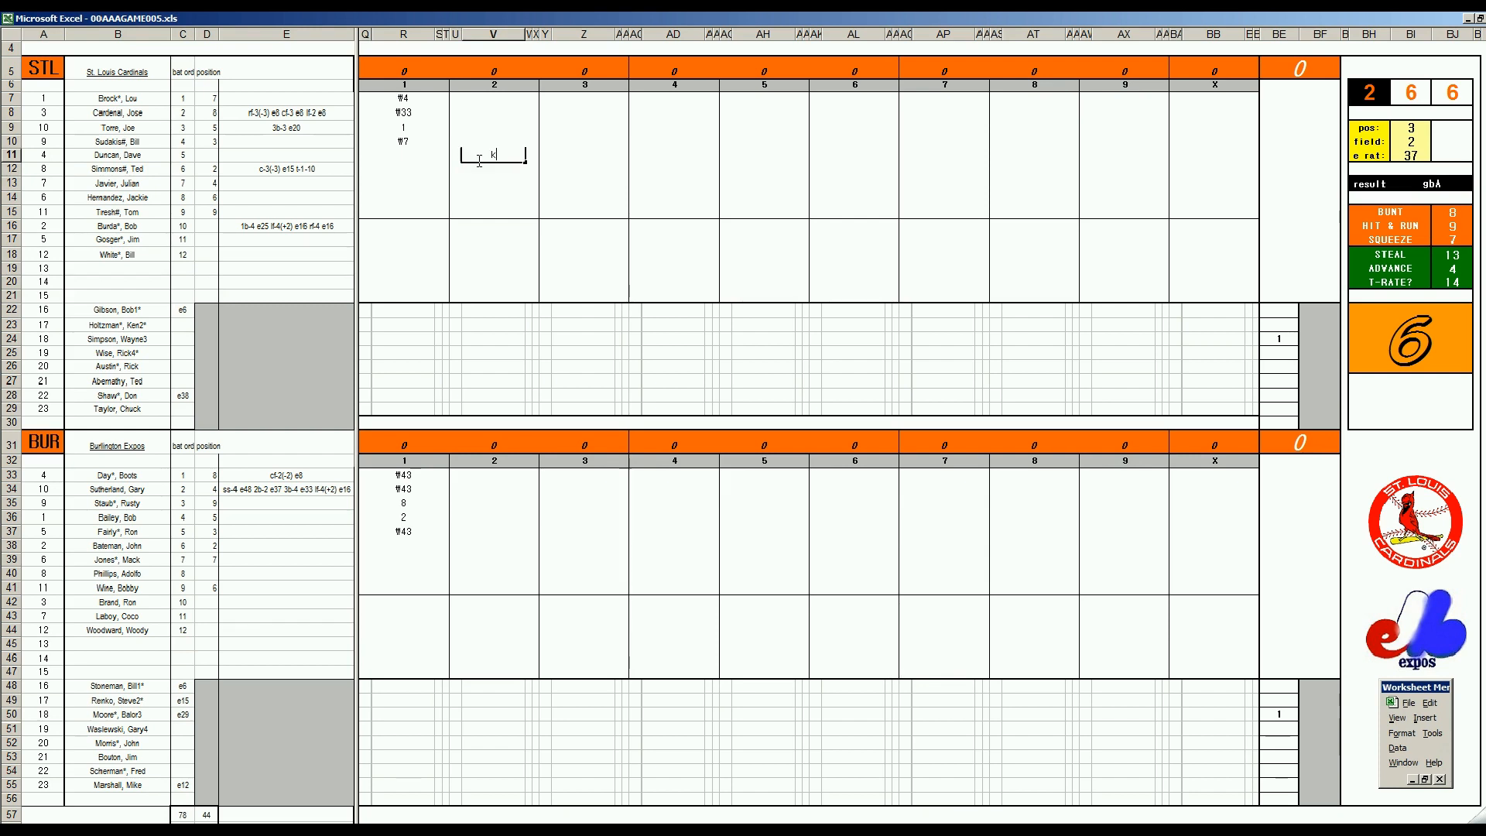
key(Return)
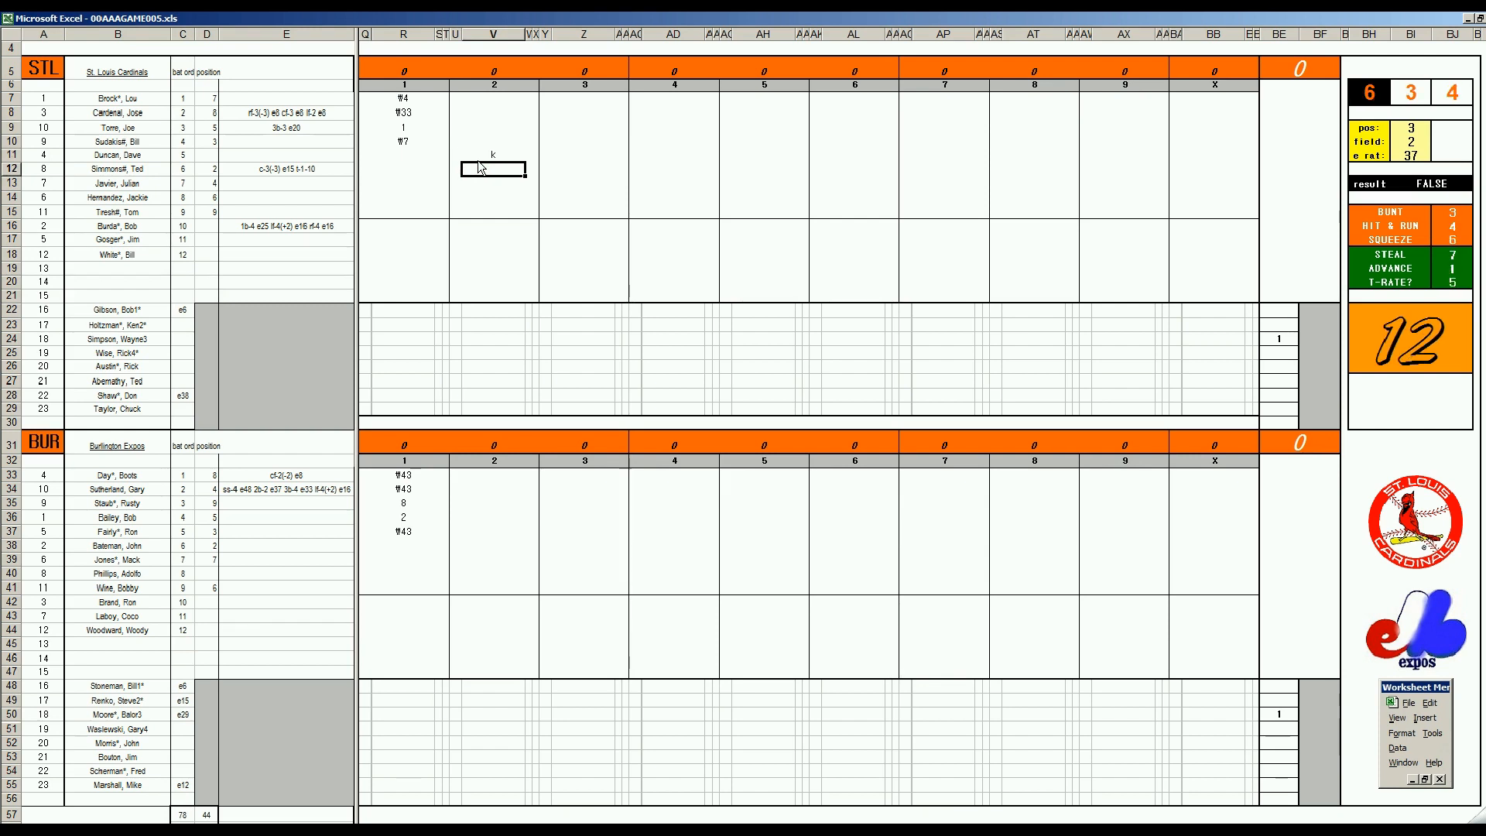
text(k)
key(Return)
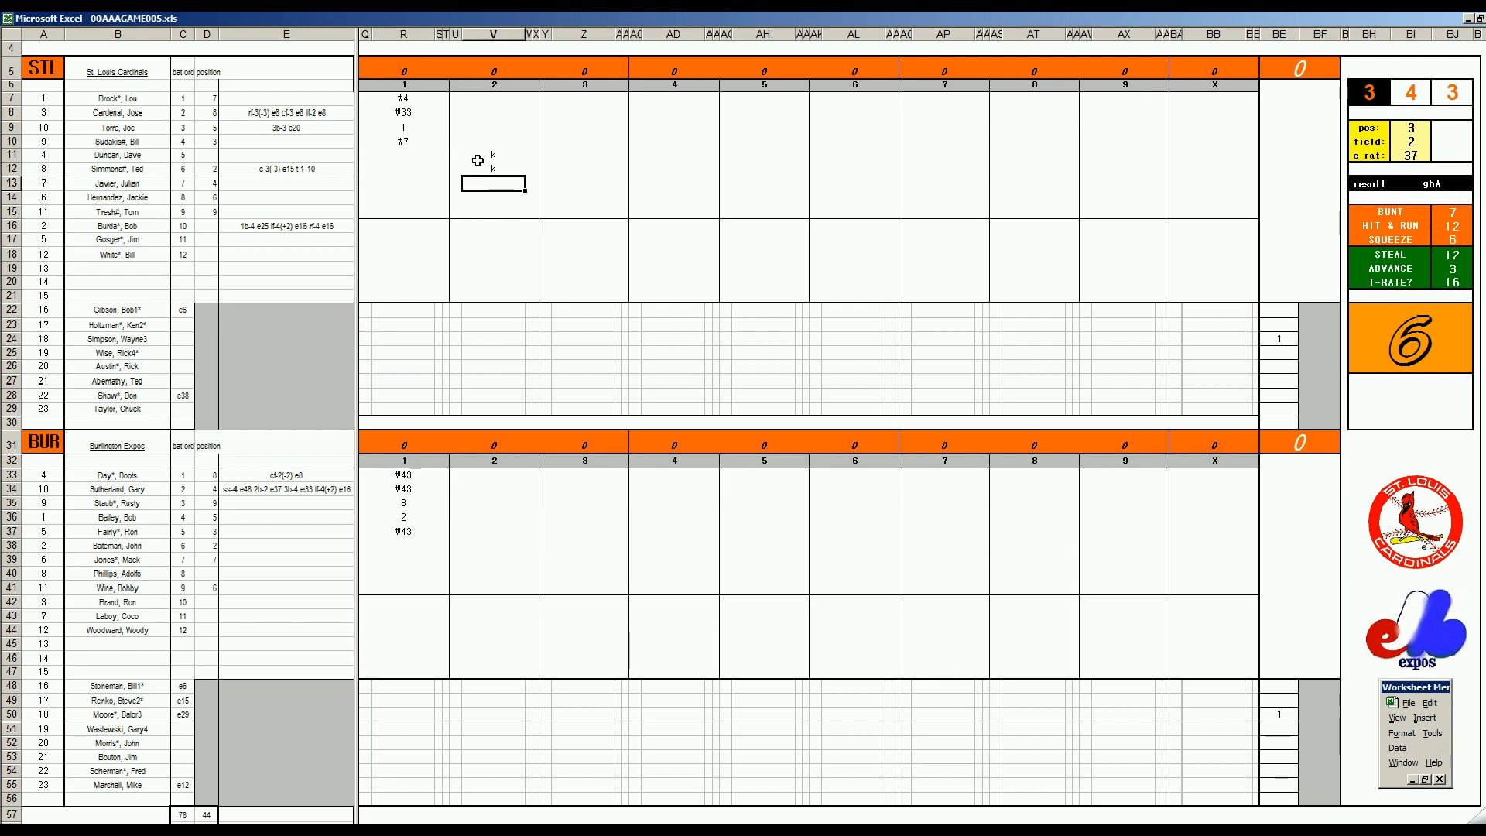
text(1)
key(Return)
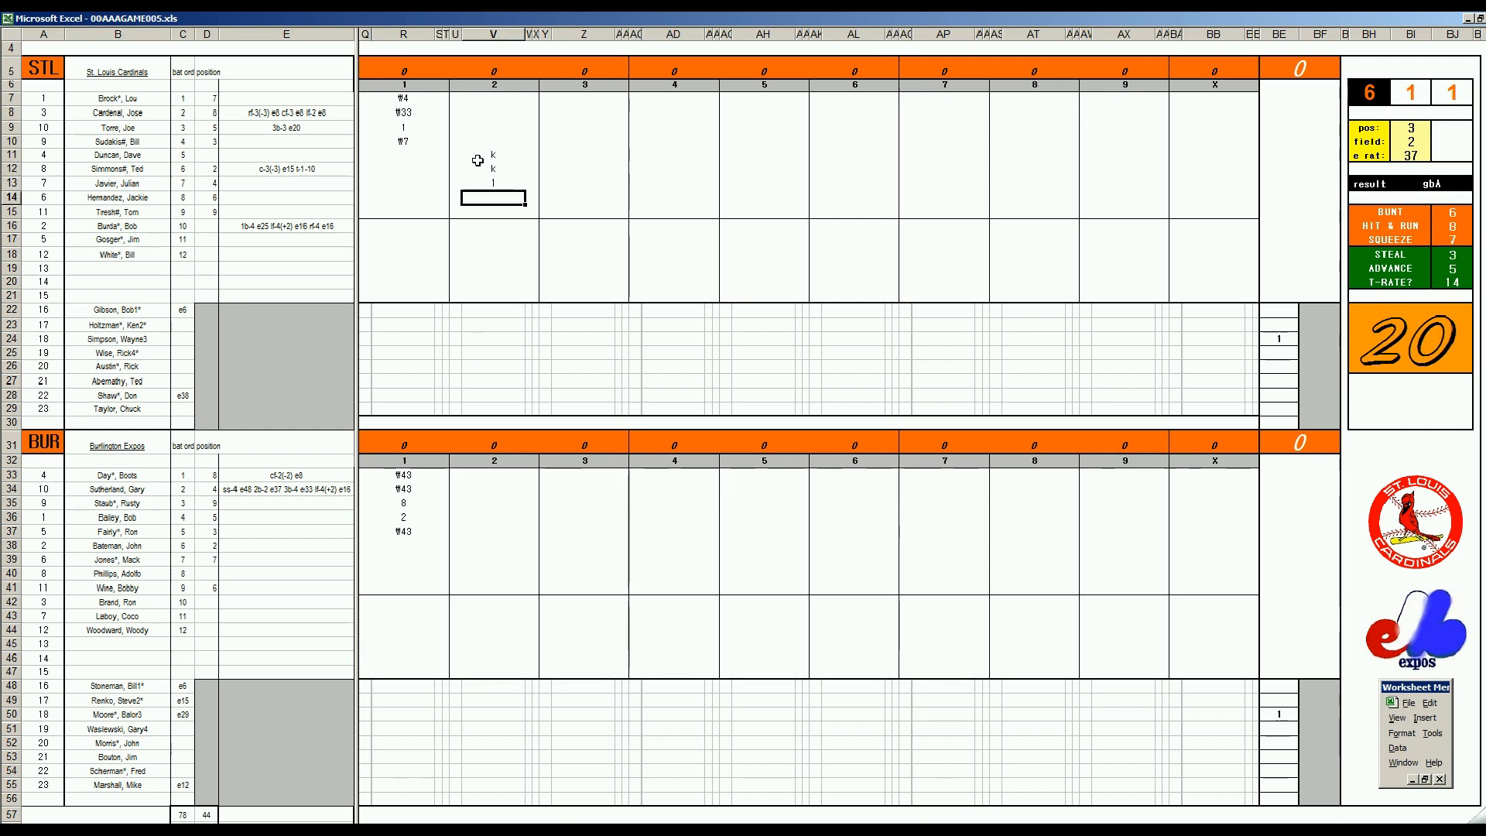
Set the fielding check to position 8, field rating 2 and e rating 8, and record ₩8 in V14
key(ctrl+e)
text(8)
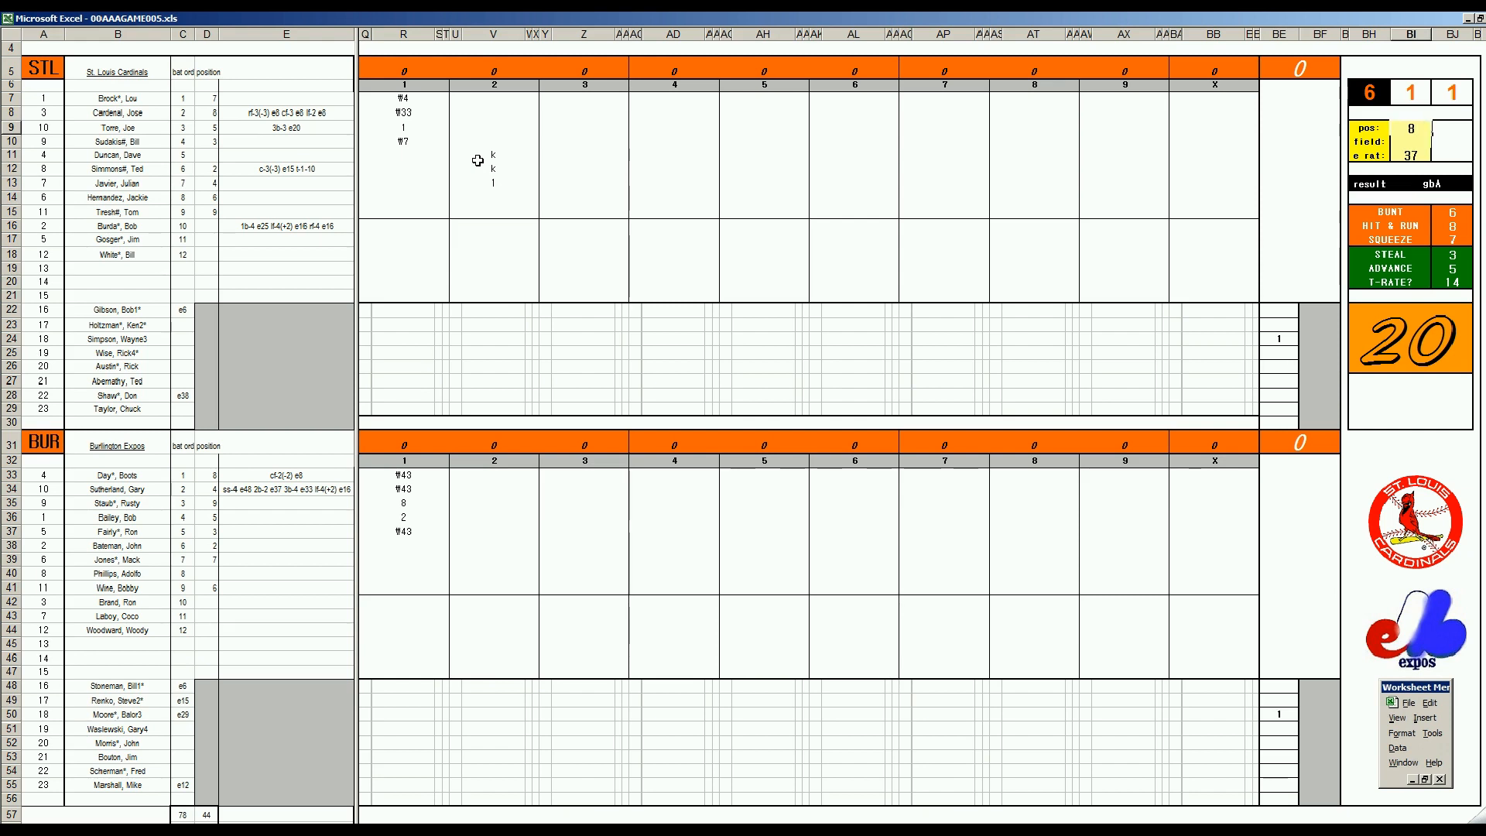
key(Return)
text(2)
key(Return)
text(8)
key(Return)
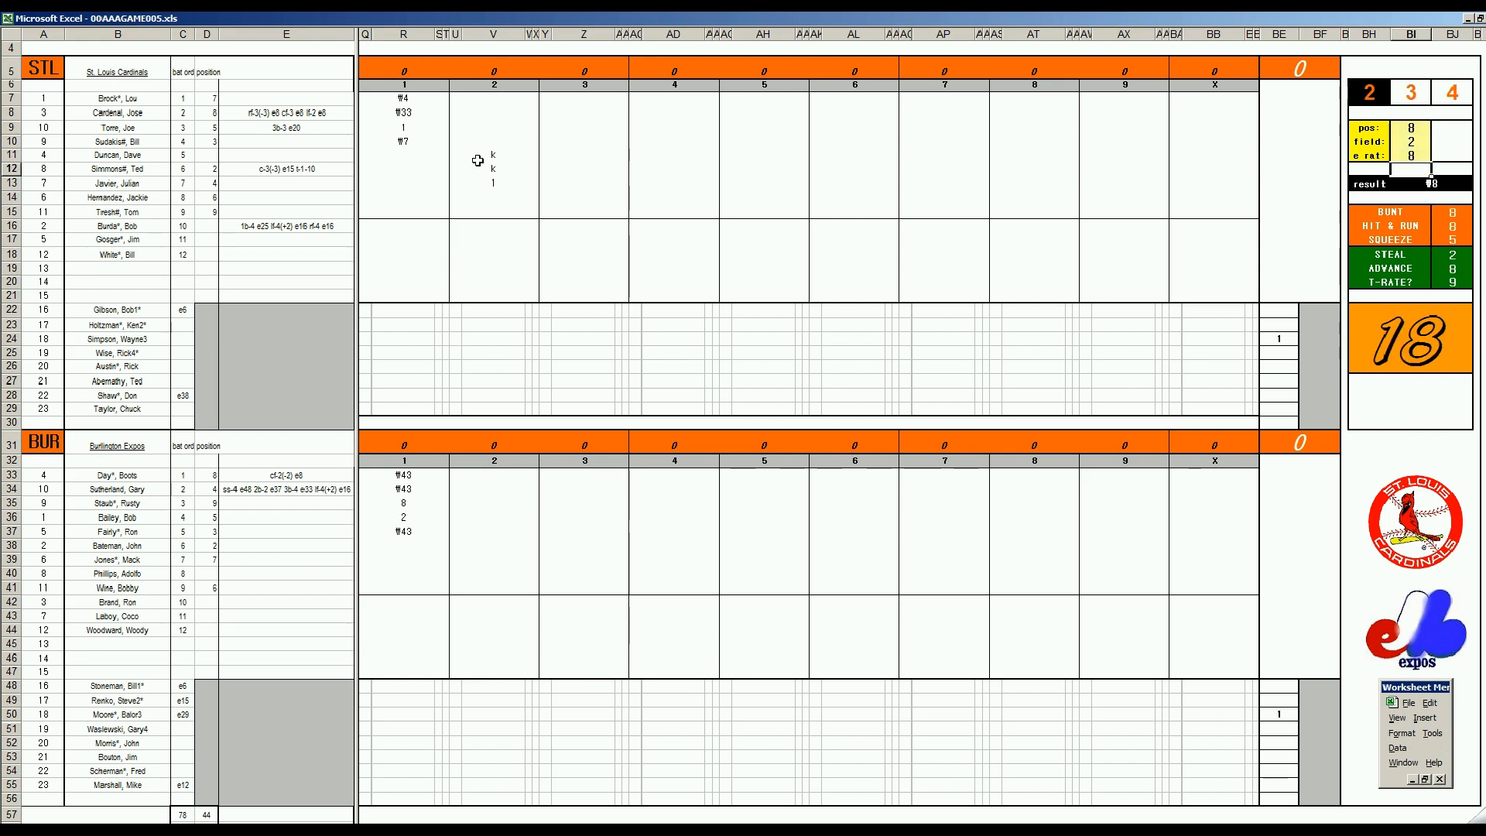
click(496, 196)
text(\8)
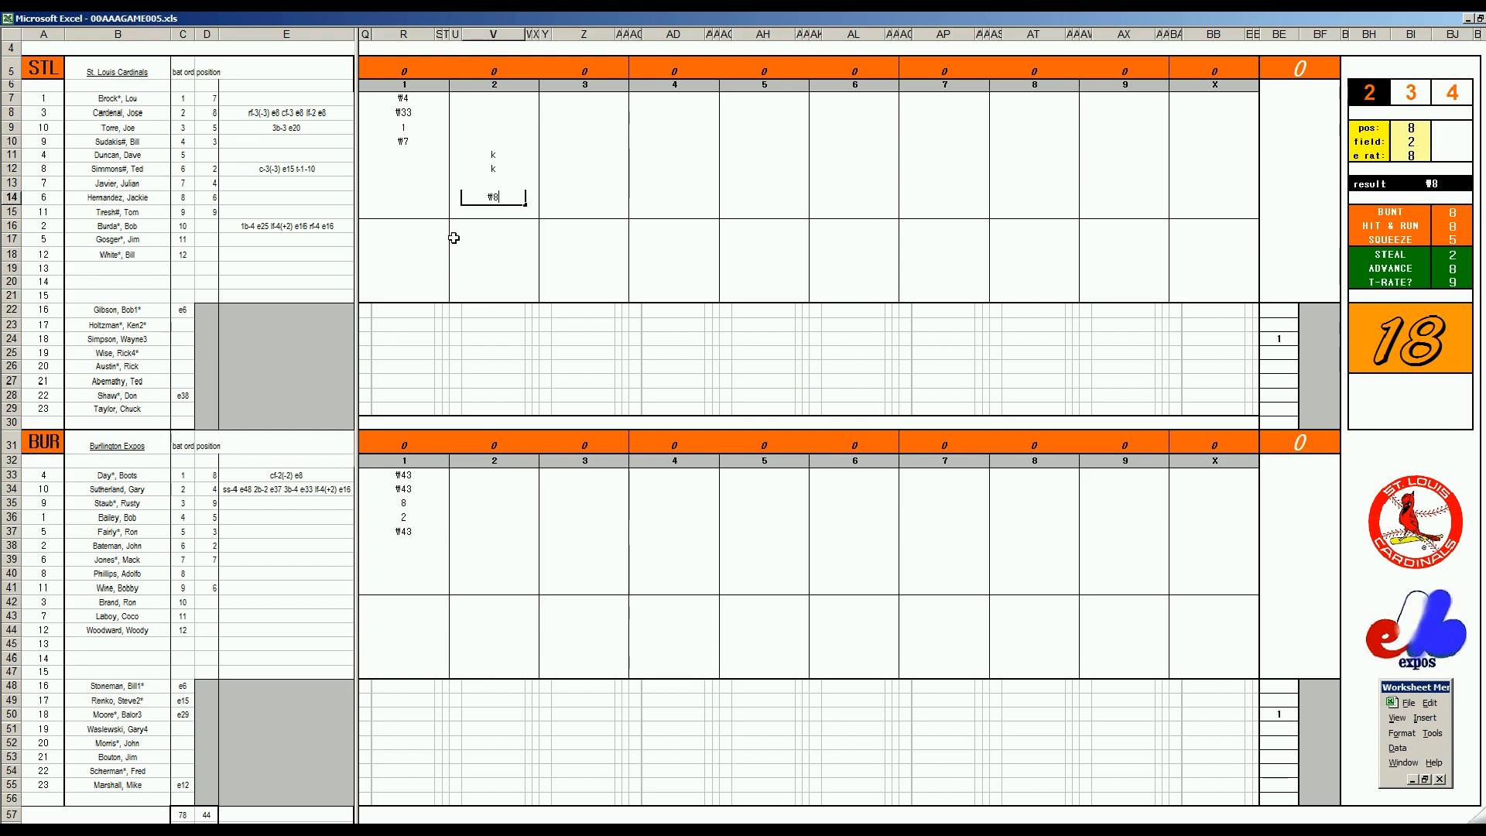
Set the fielding check to position 4, field rating 2 and e rating 27, and record 1 in V38 for Burlington's second inning
click(503, 546)
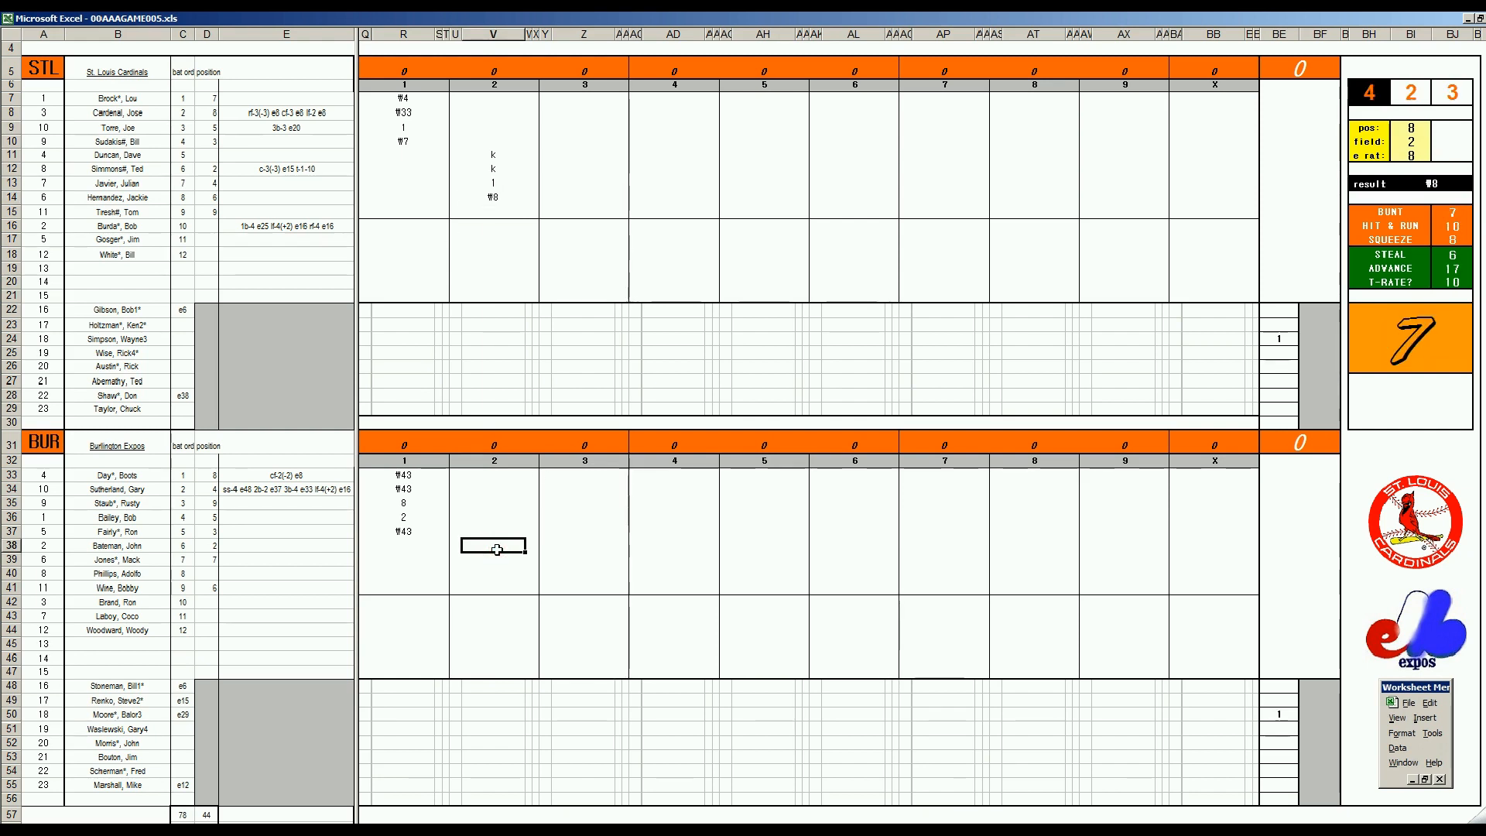
key(ctrl+q)
text(4)
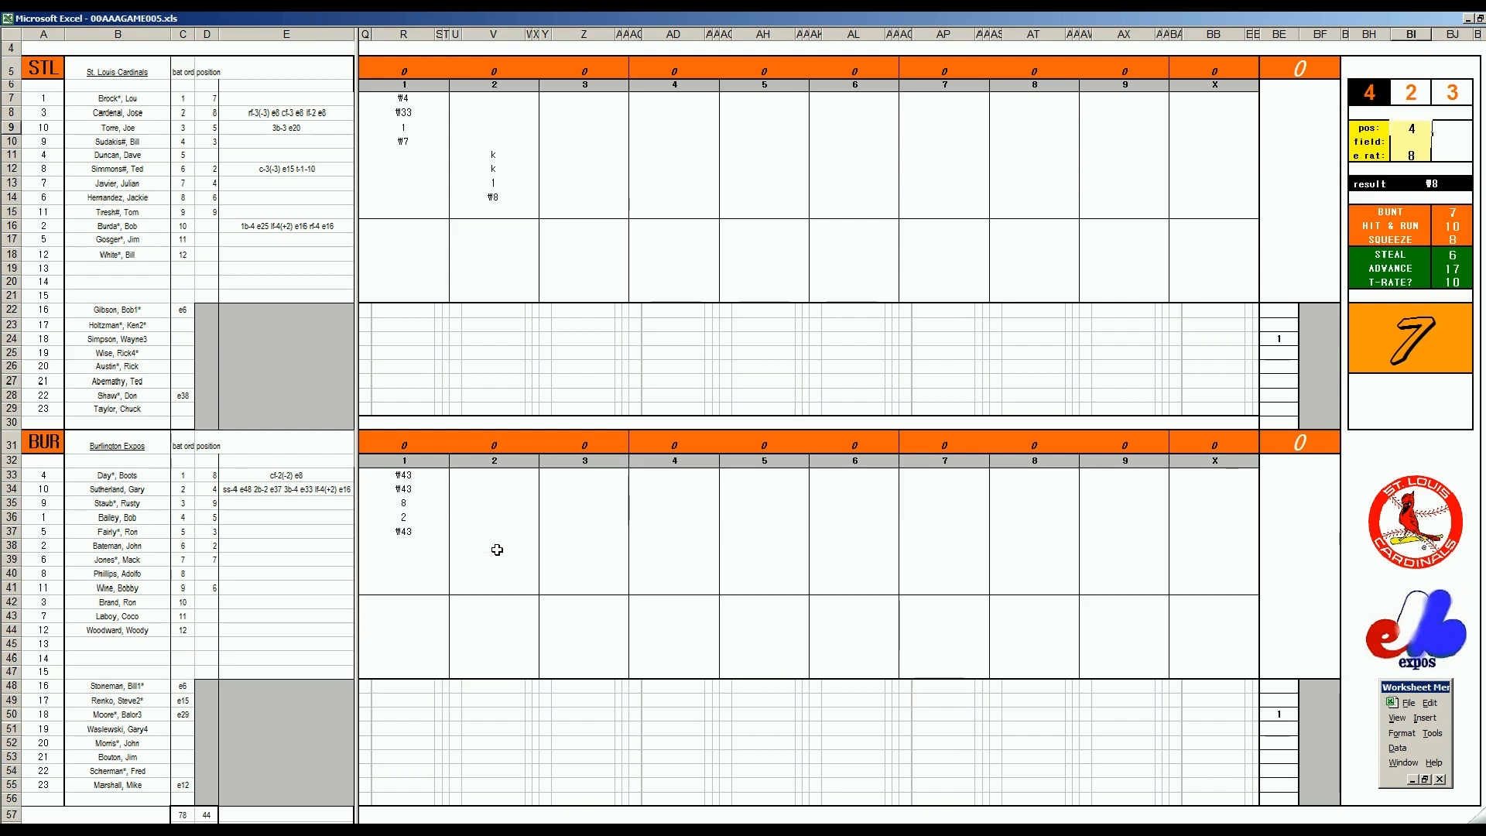
key(Return)
key(Return)
text(27)
key(Return)
click(488, 544)
text(1)
key(Return)
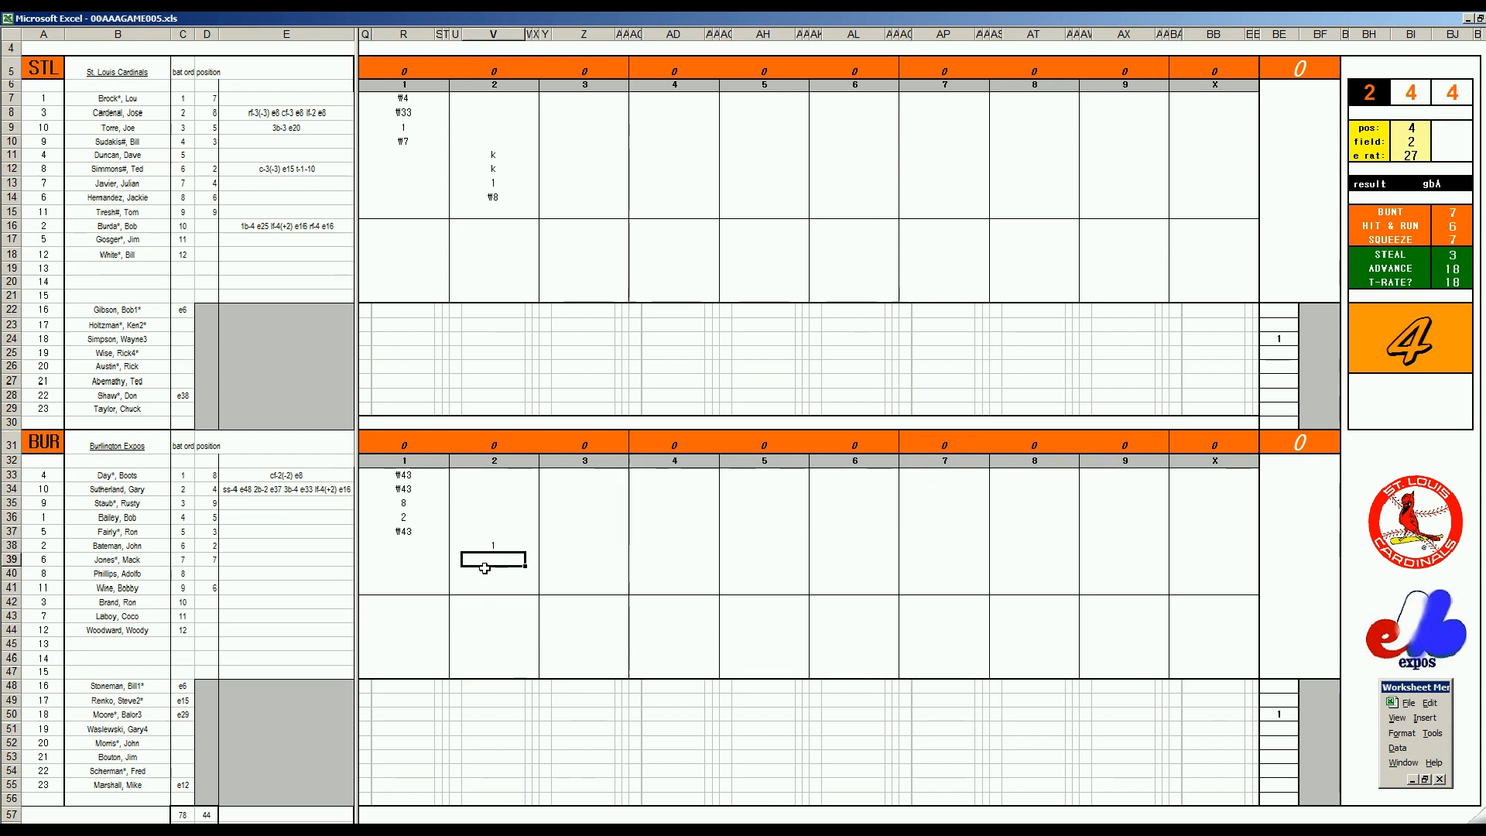
Record k in V39 and 8 in V40 for the next two Burlington batters in inning 2
text(k)
key(Return)
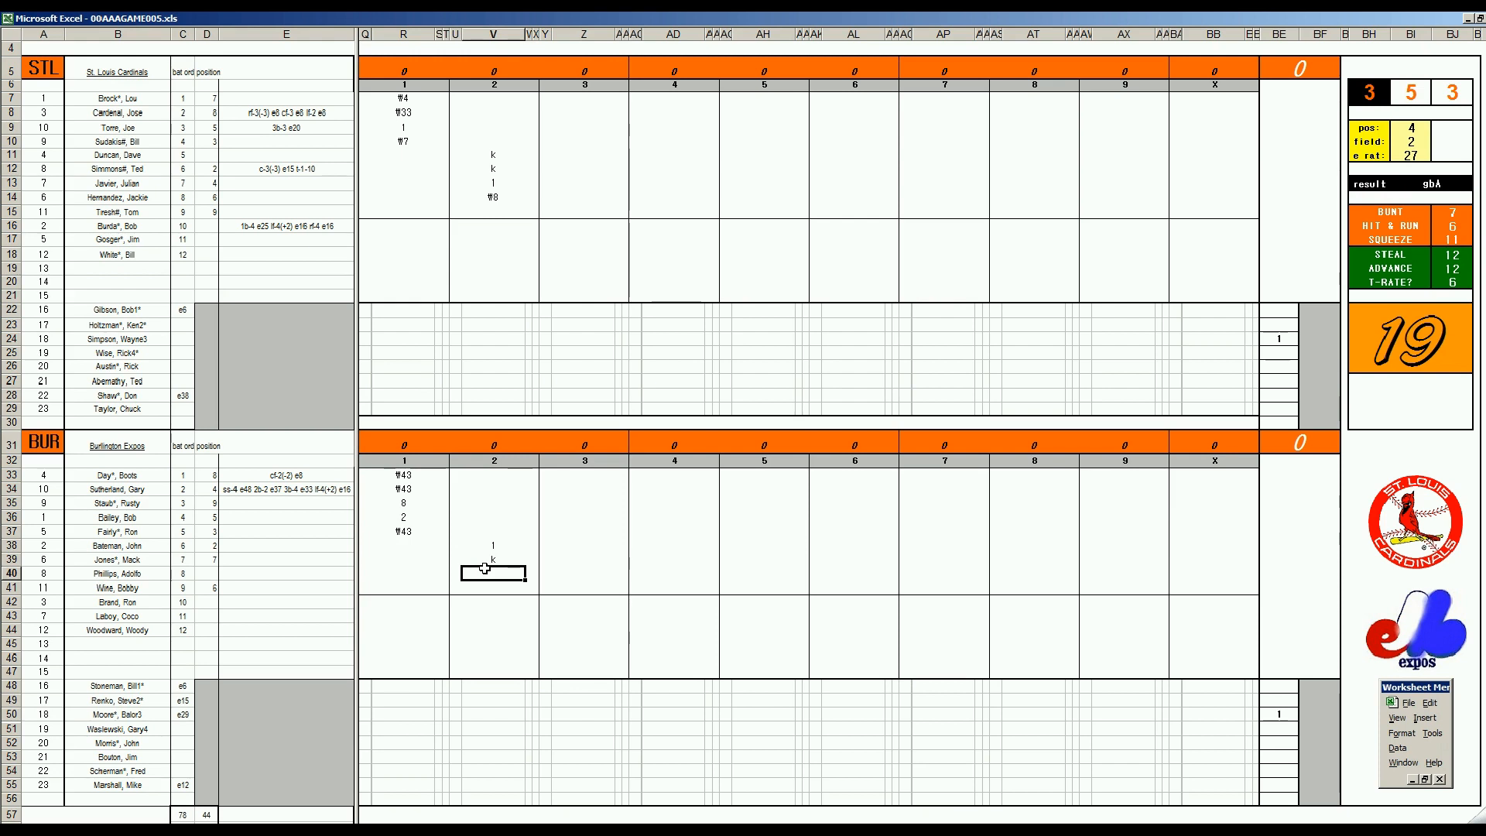
text(8)
key(Return)
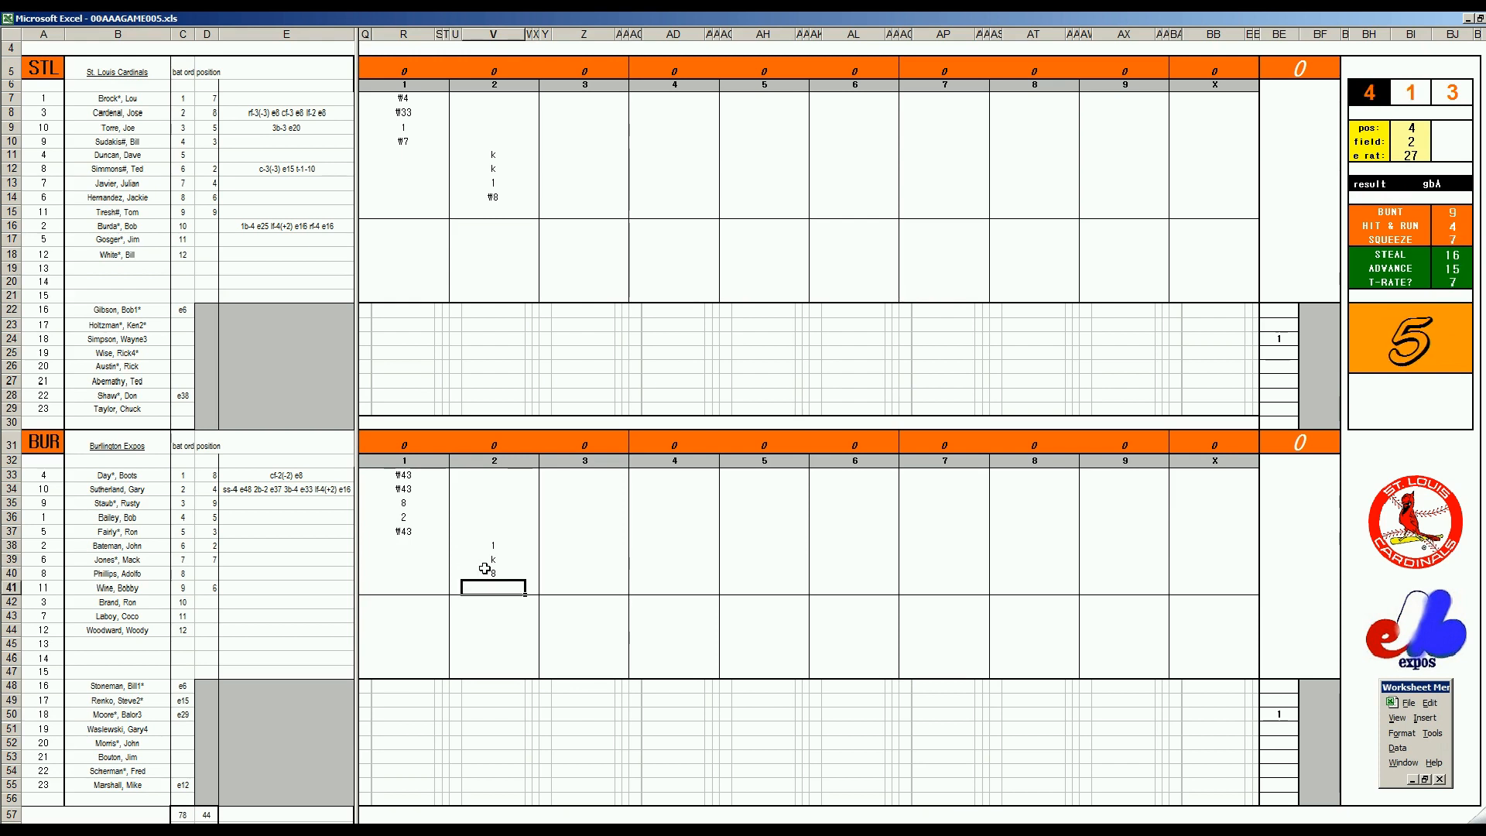
Set the fielding check to position 2, field rating 3 and e rating 15
key(ctrl+e)
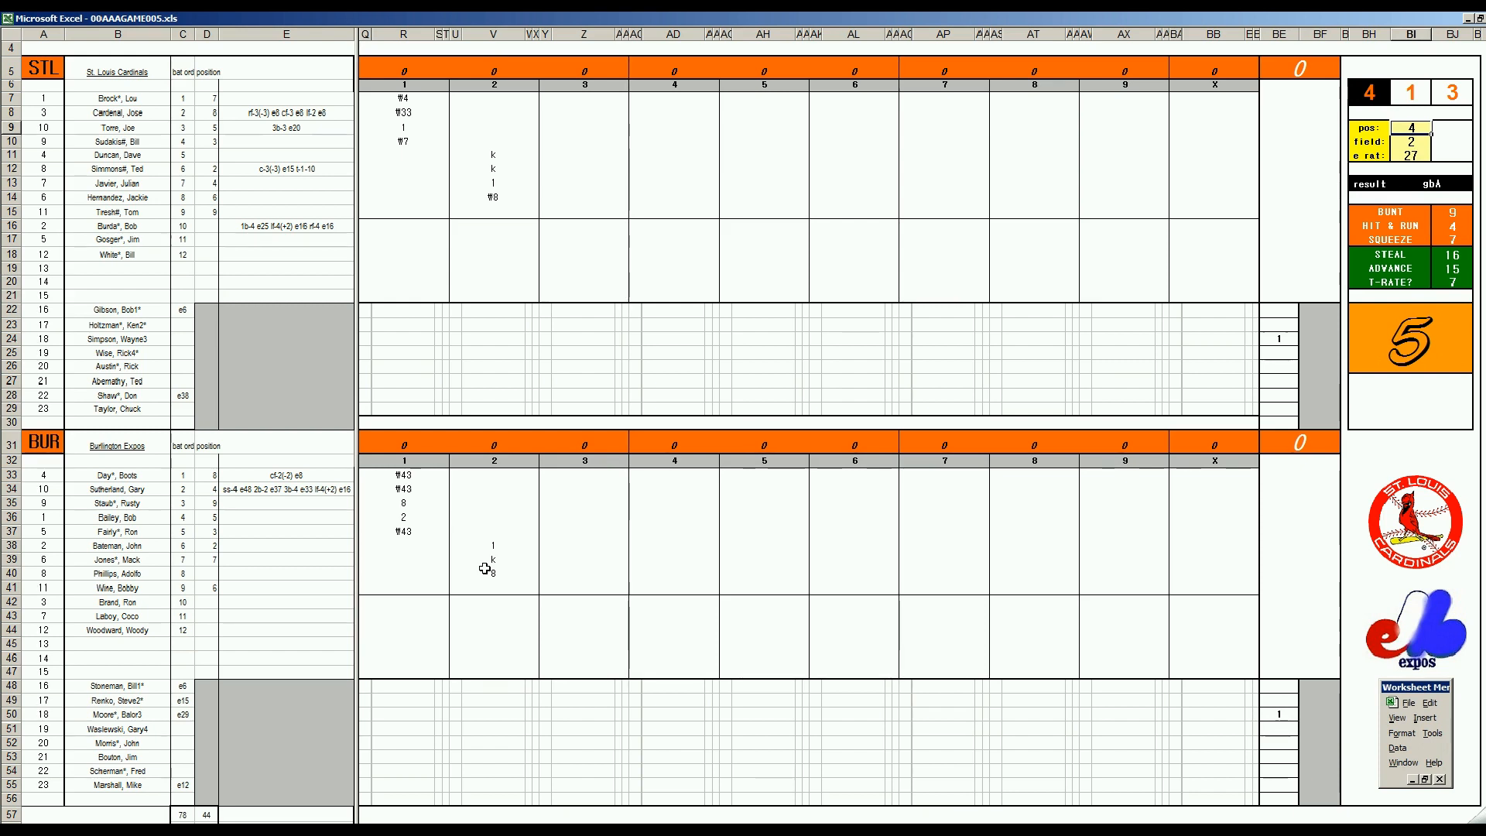
text(2)
key(Return)
text(3)
key(Return)
text(15)
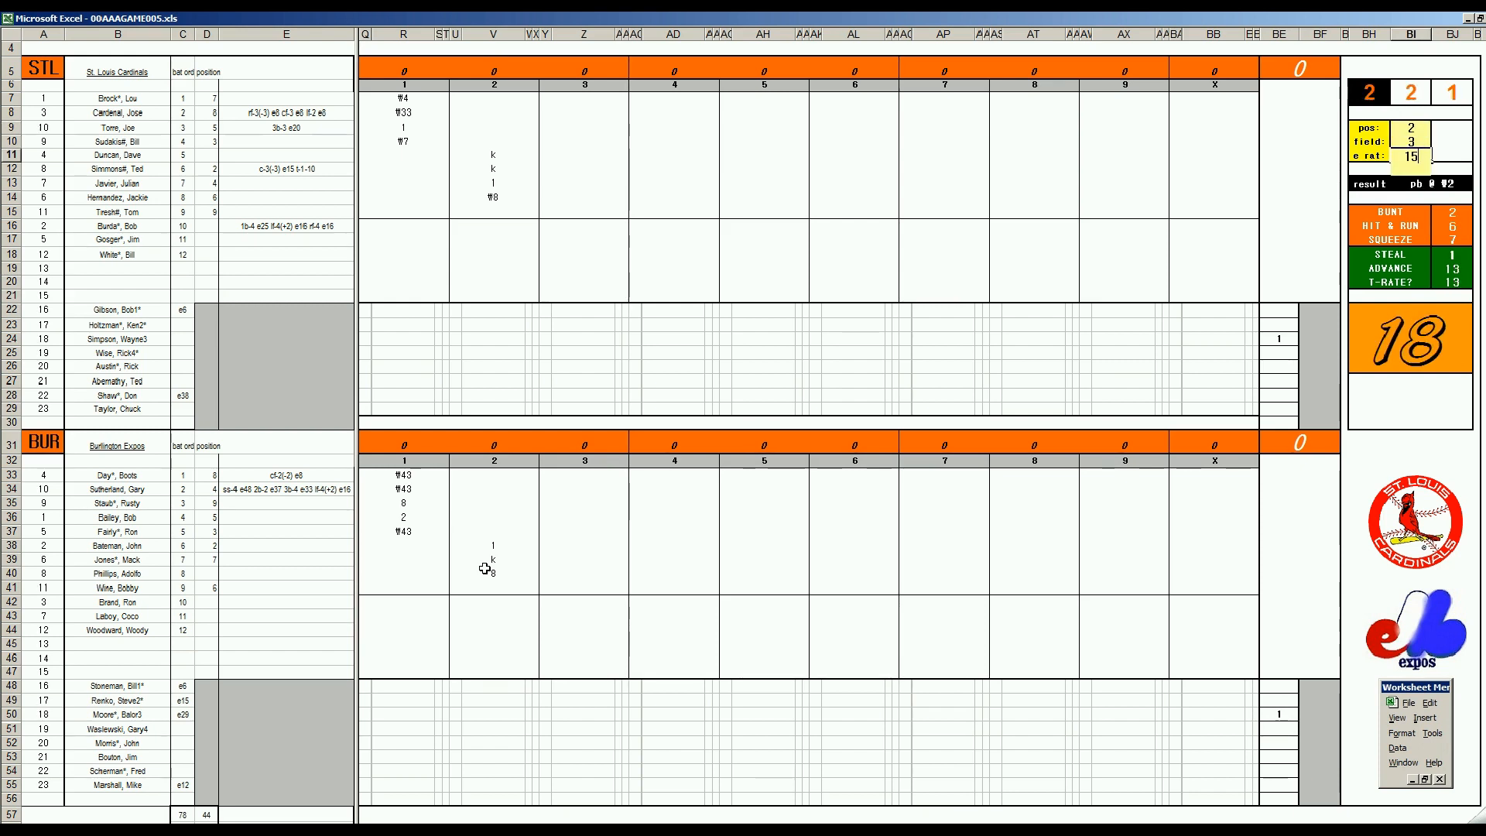
key(Return)
Finish Burlington's second inning by recording ₩2 in V41 and ₩54 in V33
click(498, 585)
text(#2)
key(Return)
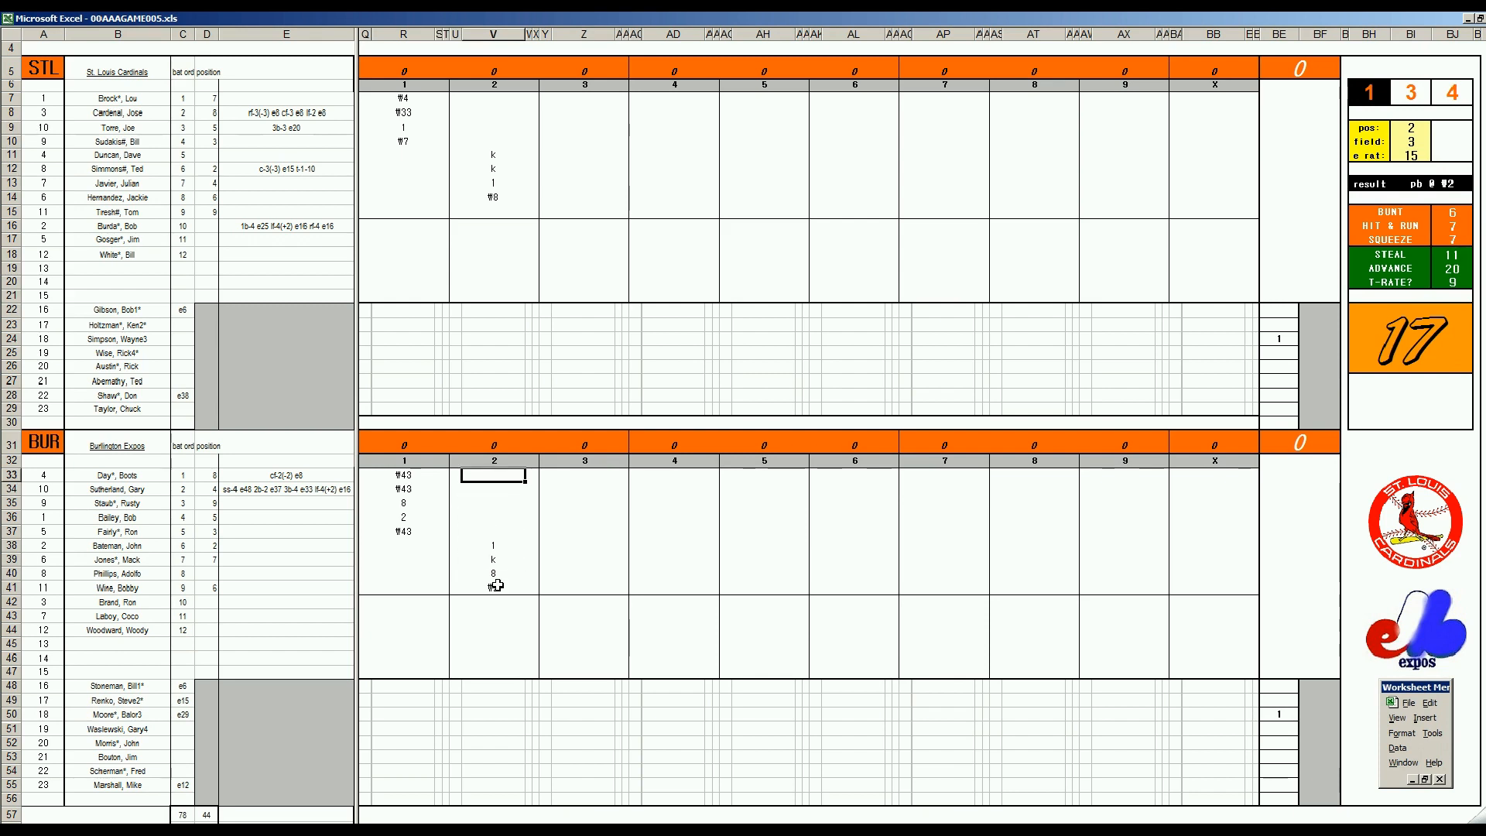
text(#54)
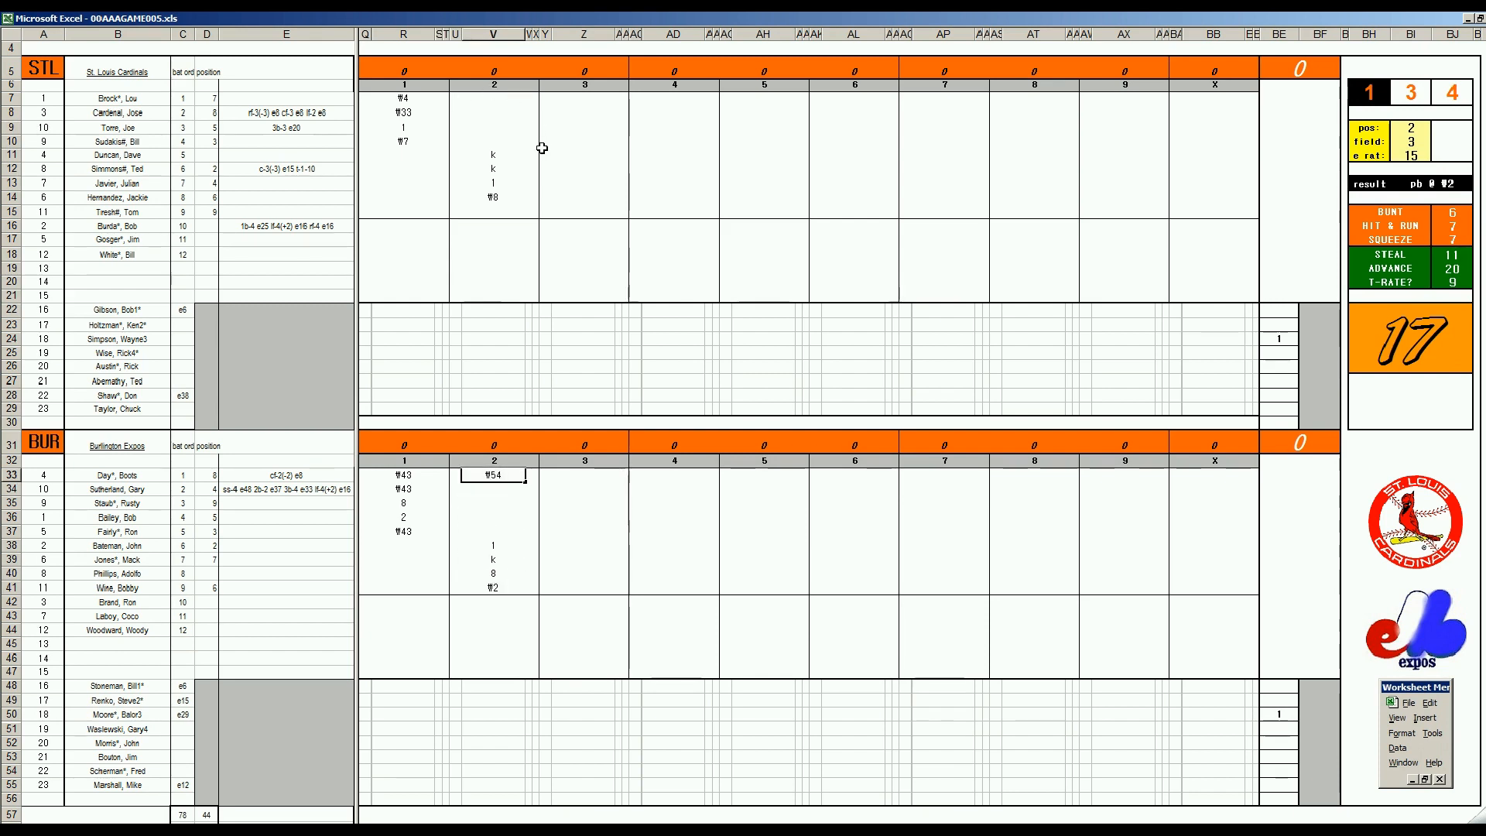
Record 1 in Z15 for the first St. Louis batter of the third inning
click(573, 206)
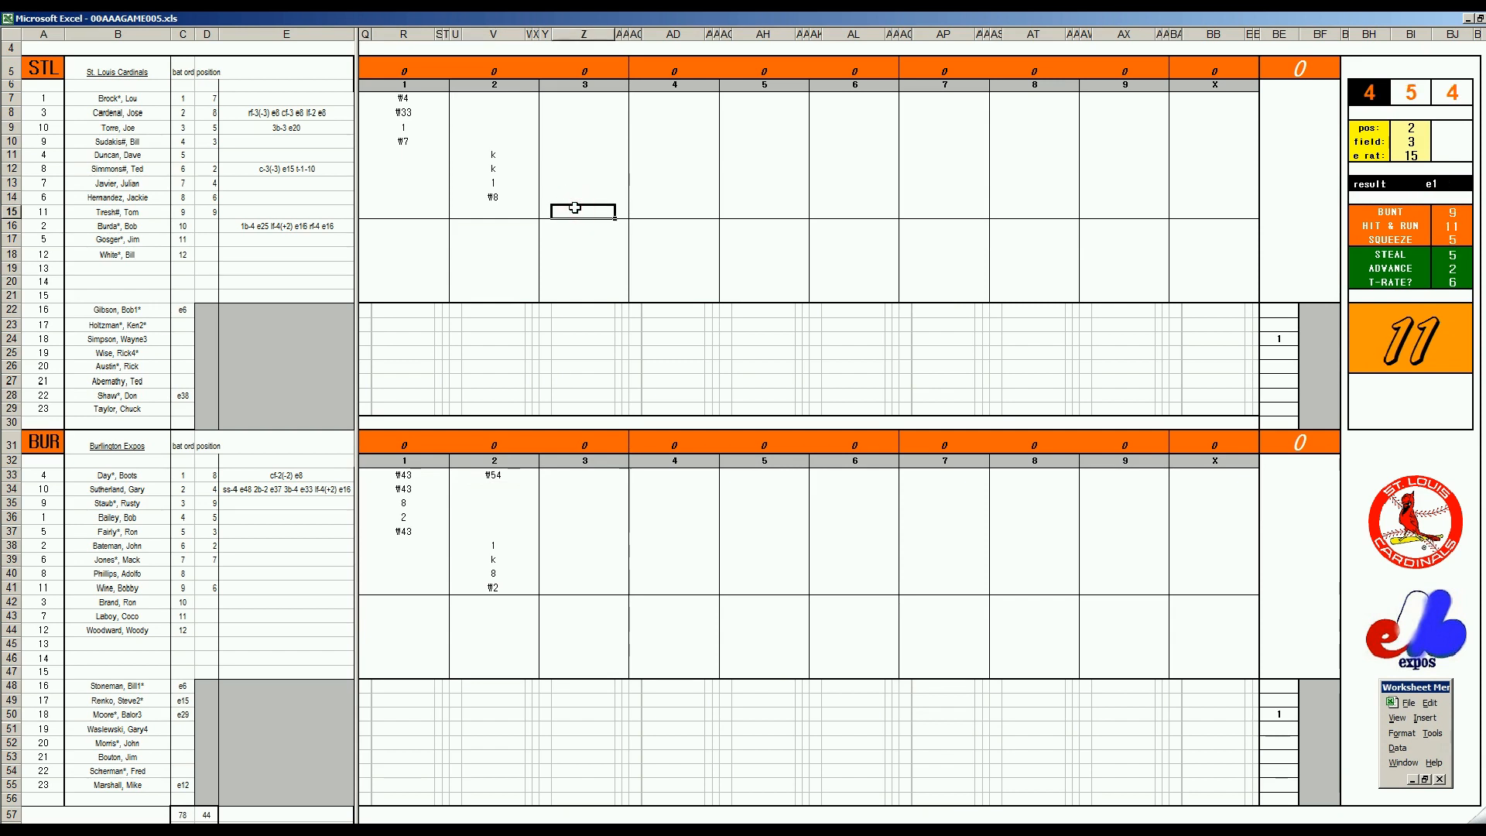
text(1)
key(Up)
key(Up)
key(Up)
key(Up)
key(Up)
key(Up)
key(Up)
key(Up)
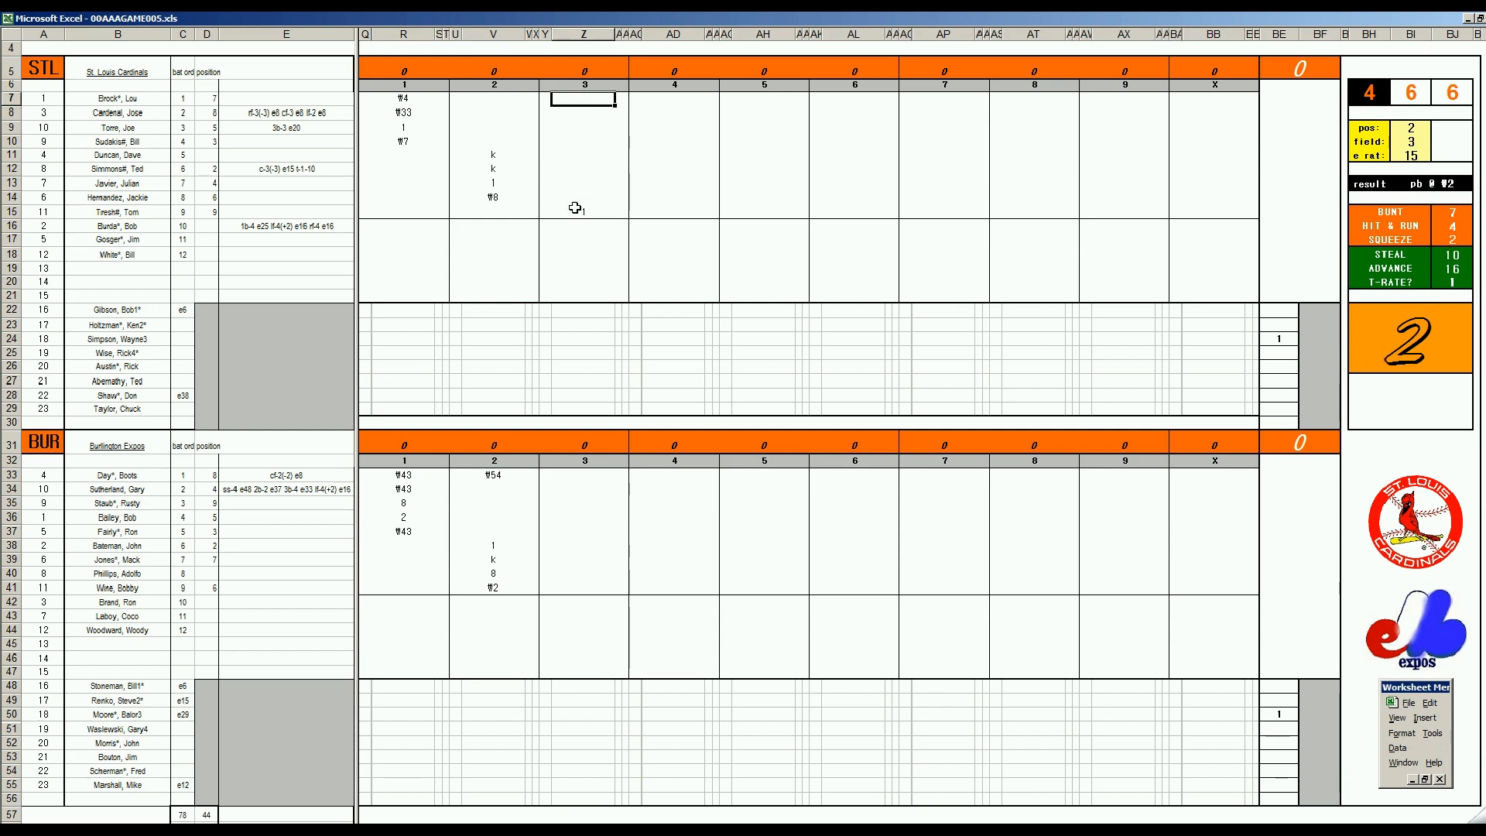
Set the fielding check to position 7, field rating 3 and e rating 14
key(ctrl+p)
text(7)
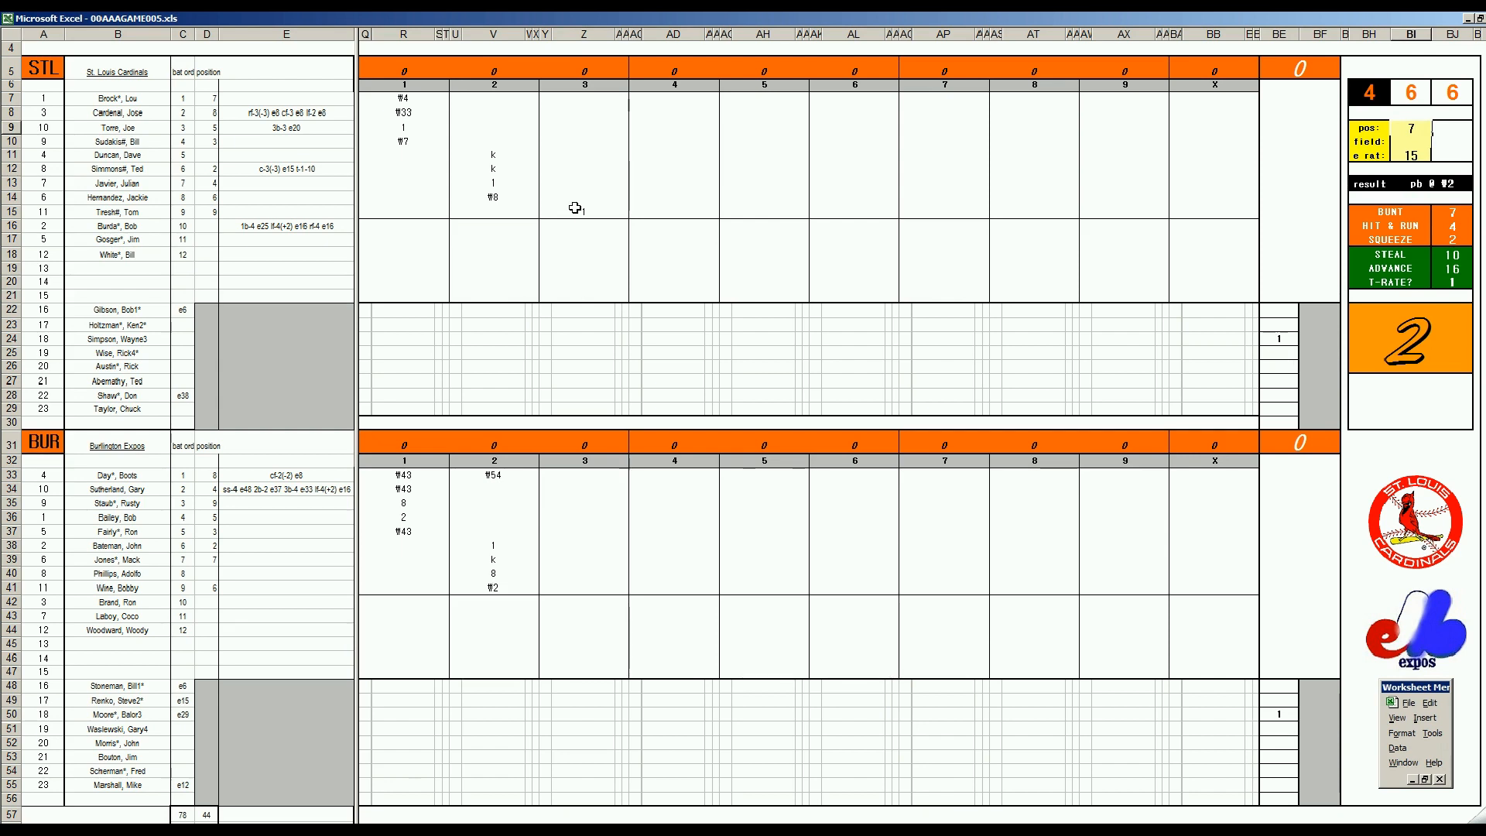
key(Return)
key(Return)
text(14)
key(Return)
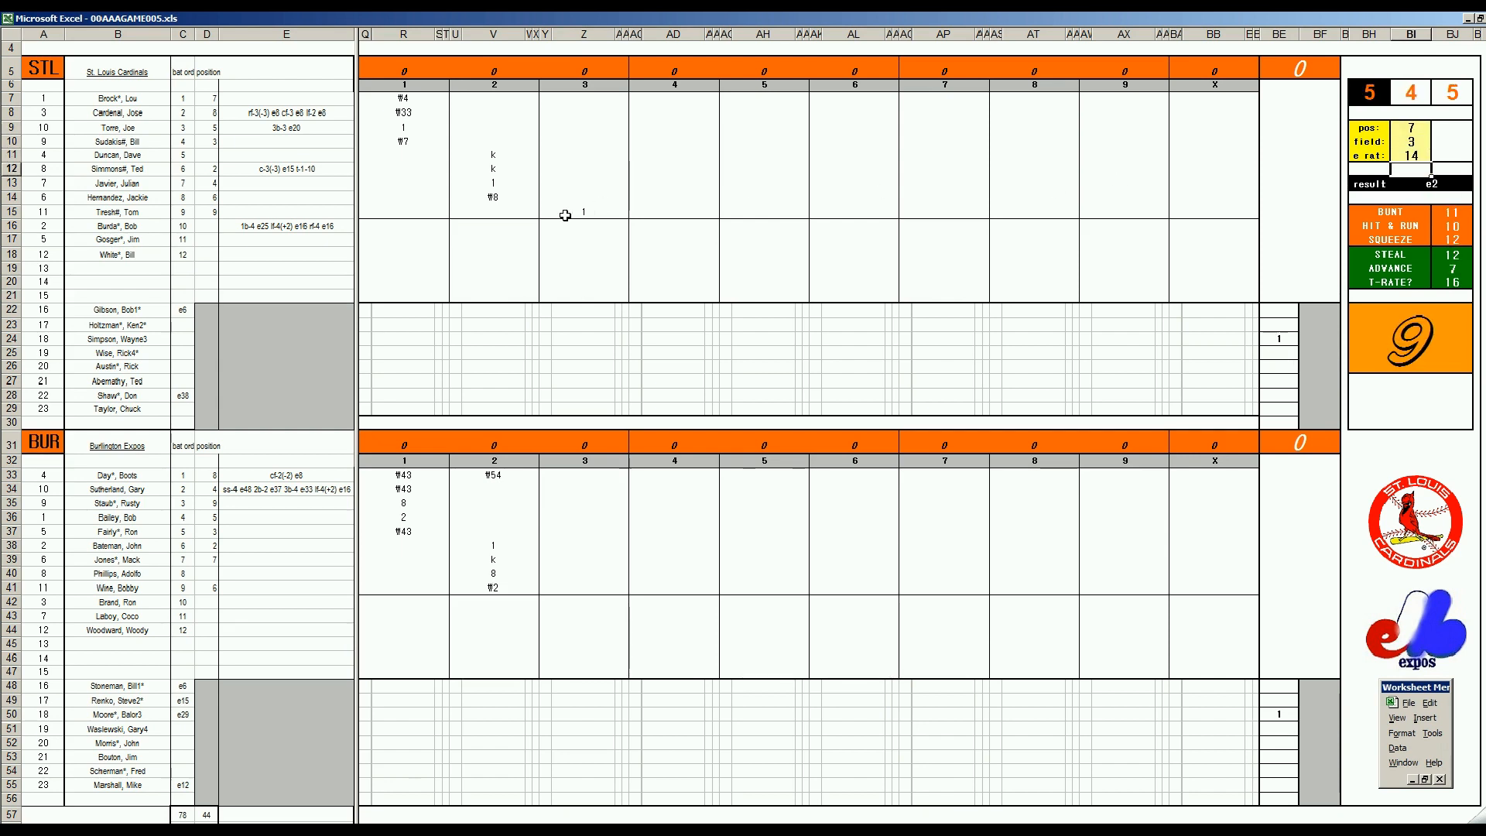
Record 2e7 as text in Z7 and 1 in Z8 for St. Louis's third inning
click(588, 98)
text('2e7)
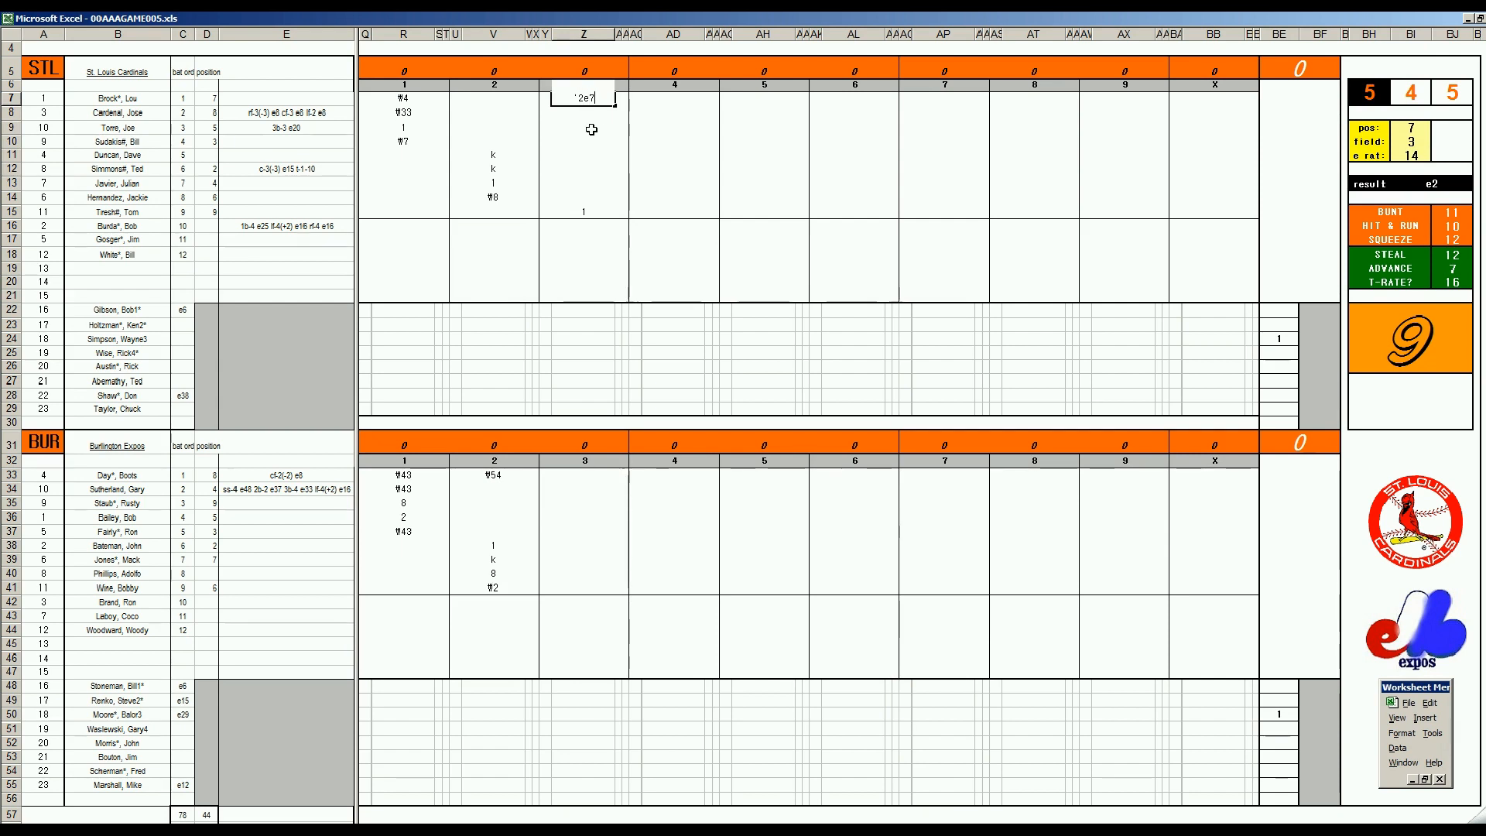
key(Return)
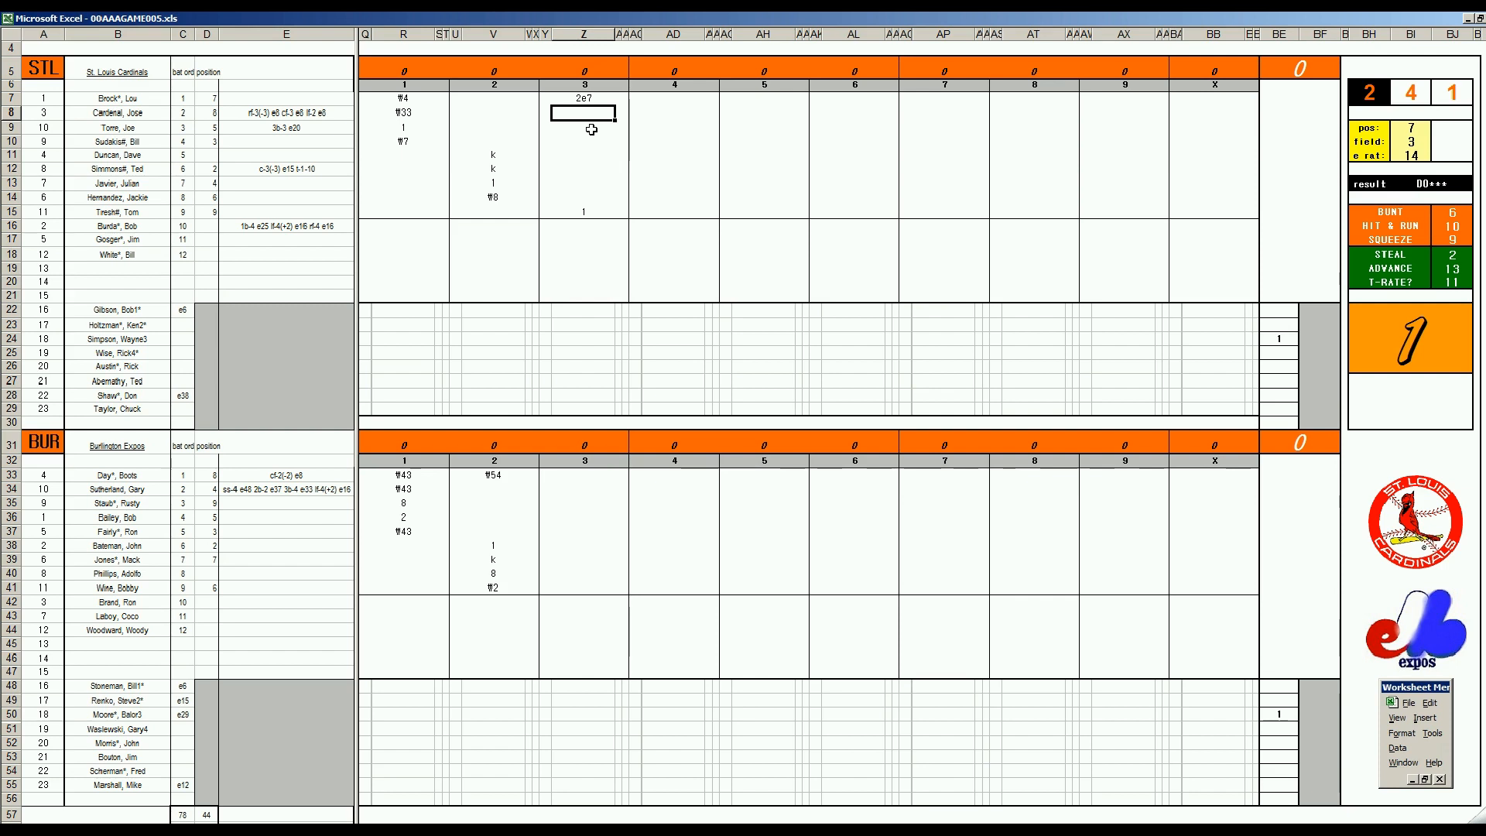
key(Up)
key(Down)
text(1)
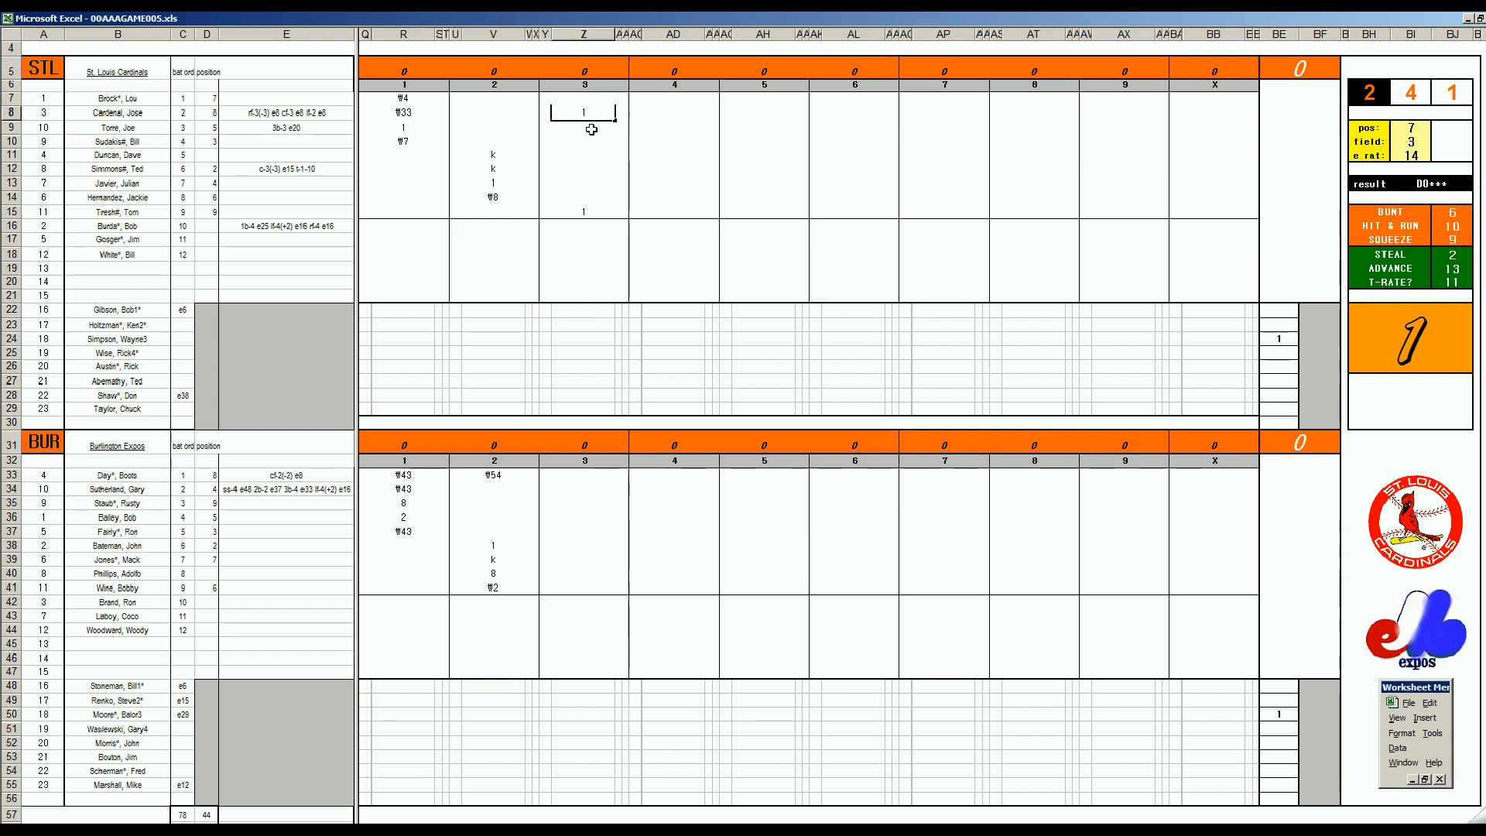
key(Return)
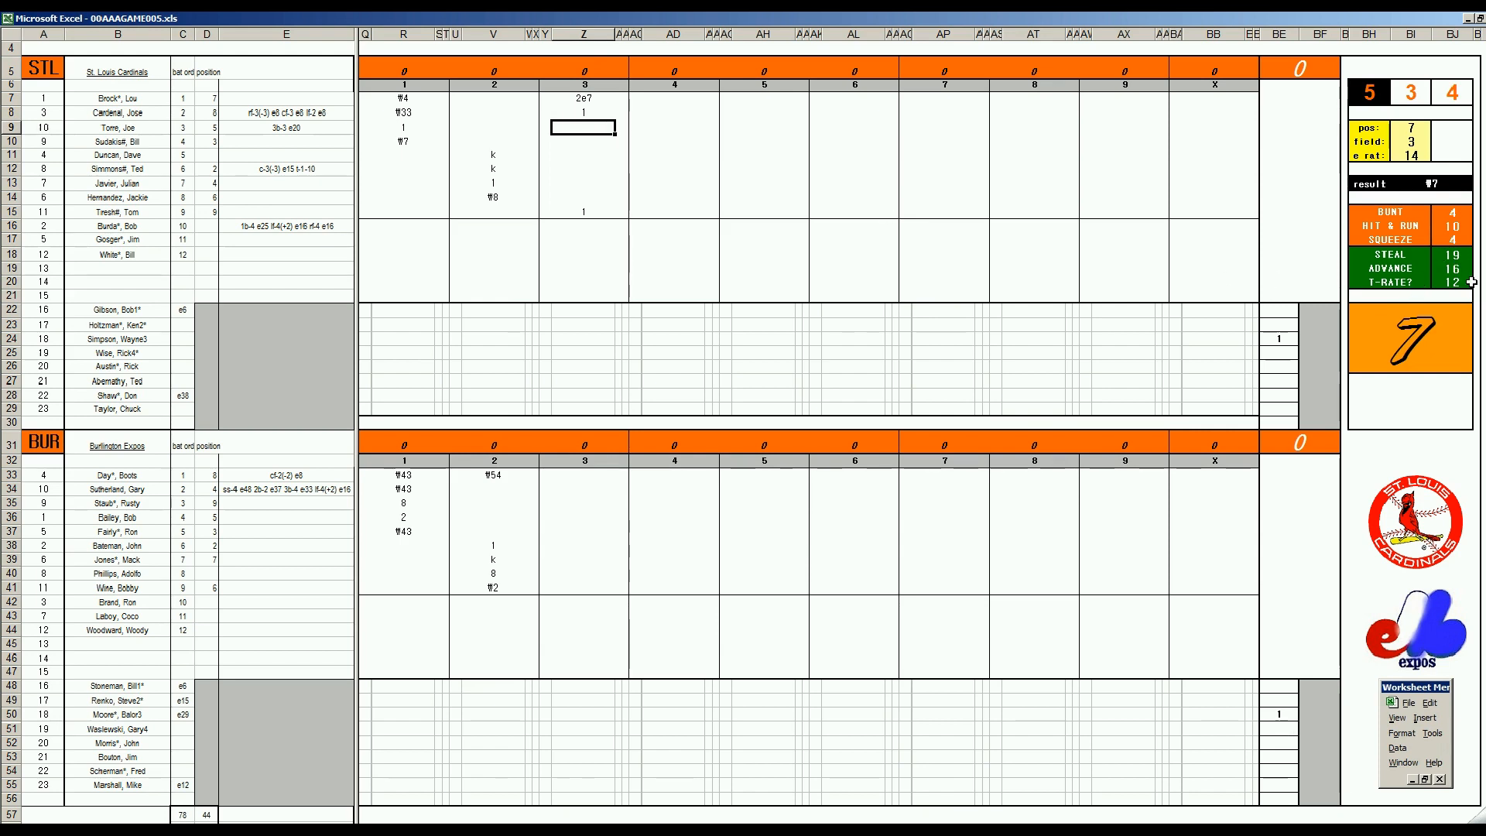
Credit 2 runs batted in beside Z8 in AA8 and mark the scoring runners with 1 in Y7 and Y15
key(Up)
key(Right)
text(2)
key(Left)
key(Left)
key(Up)
text(1)
key(Return)
key(Down)
key(Down)
key(Down)
key(Down)
key(Down)
key(Down)
key(Down)
text(1)
key(Right)
key(Up)
key(Up)
key(Up)
key(Up)
key(Up)
key(Up)
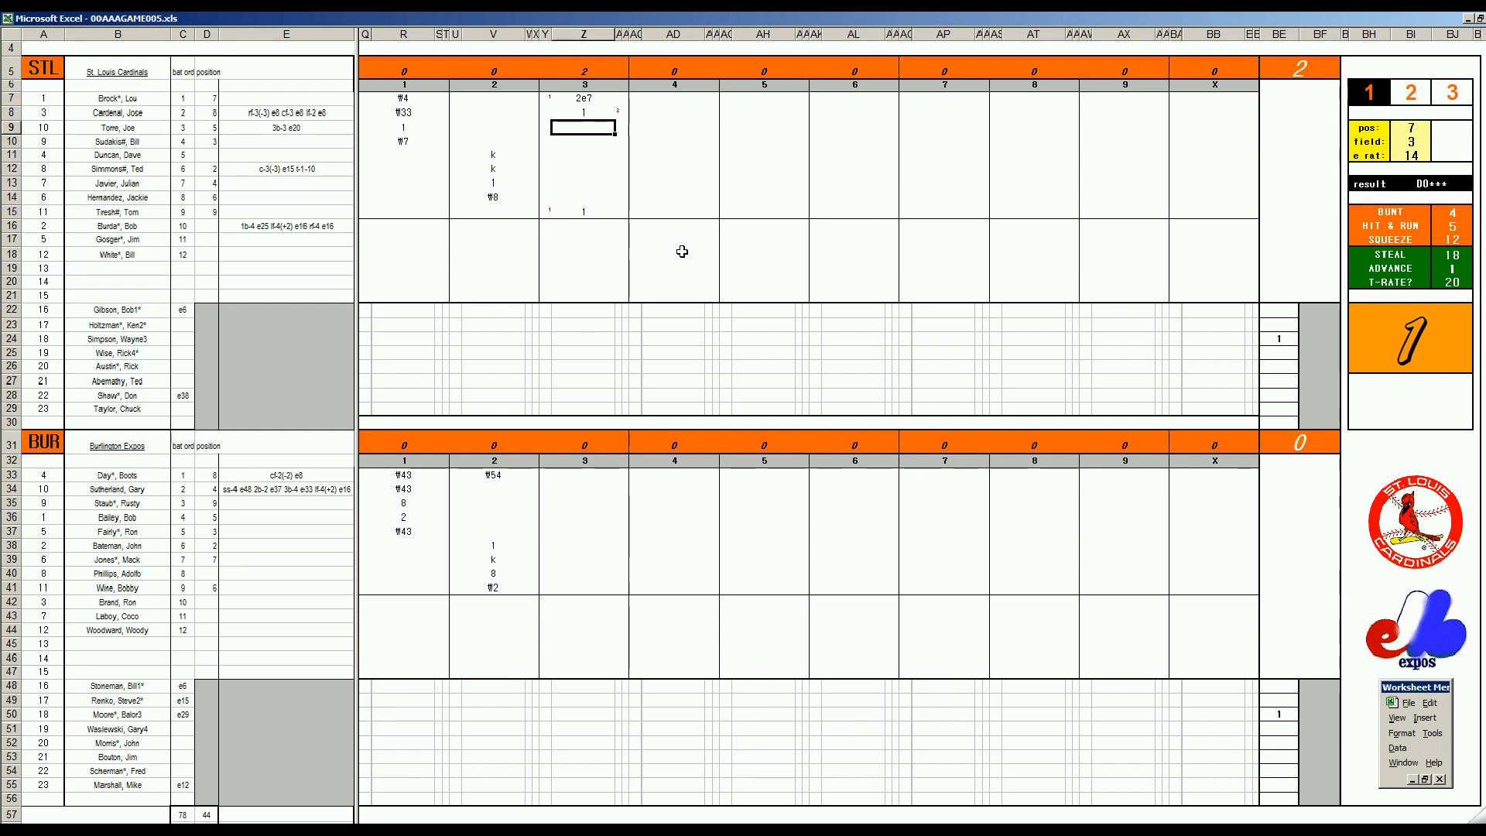
Record 4 in Z9 with 2 runs batted in in AA9, and mark runs with 1 in Y8 and Y9
text(4)
key(Right)
text(2)
key(Left)
key(Left)
key(Up)
text(1)
key(Down)
text(1)
key(Down)
key(Right)
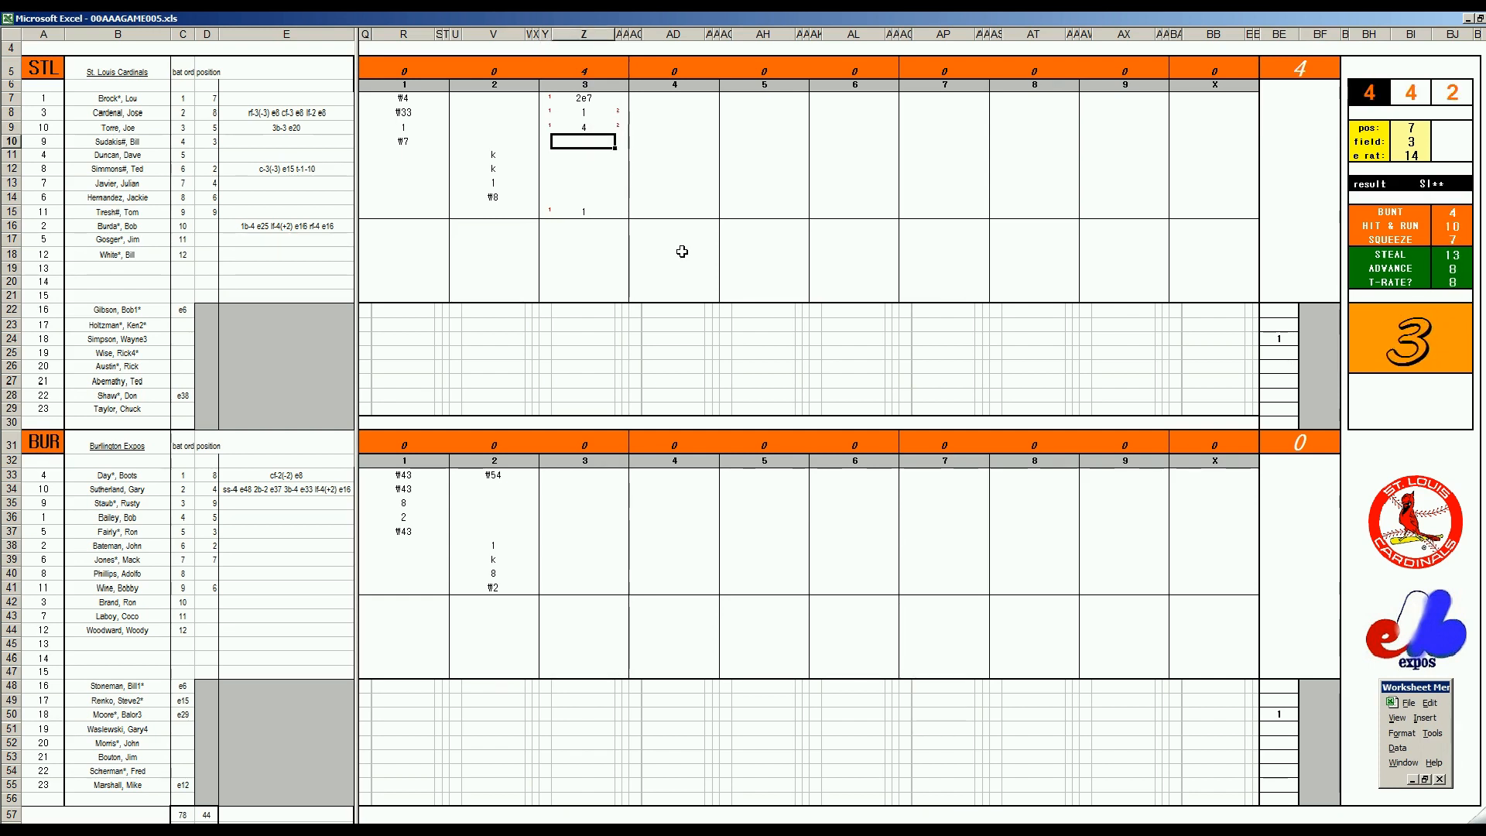
Finish St. Louis's third inning by recording k in Z10, 1 in Z11 and ₩643 in Z12
text(k)
key(Return)
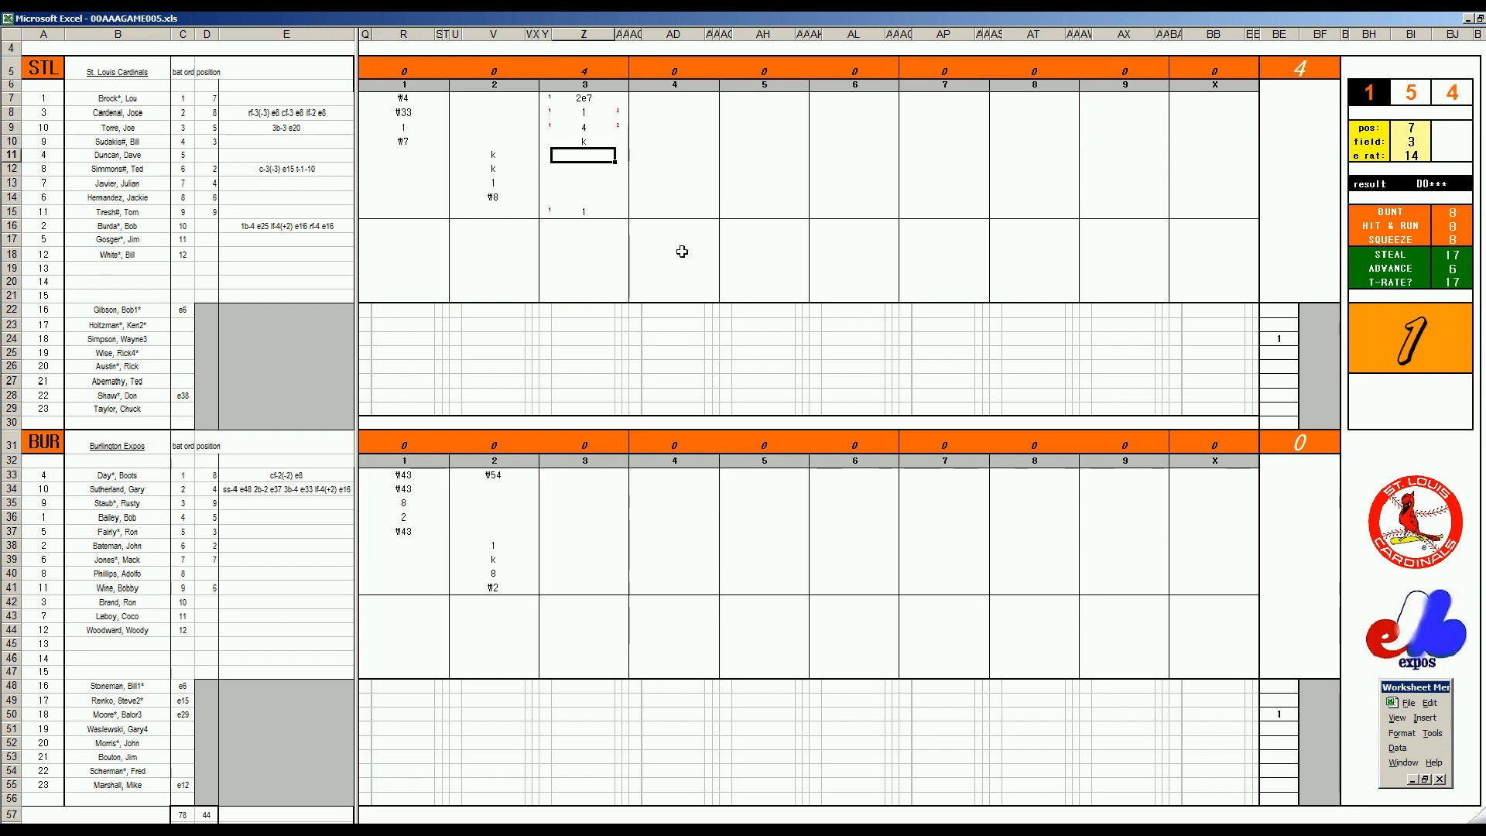
text(1)
key(Return)
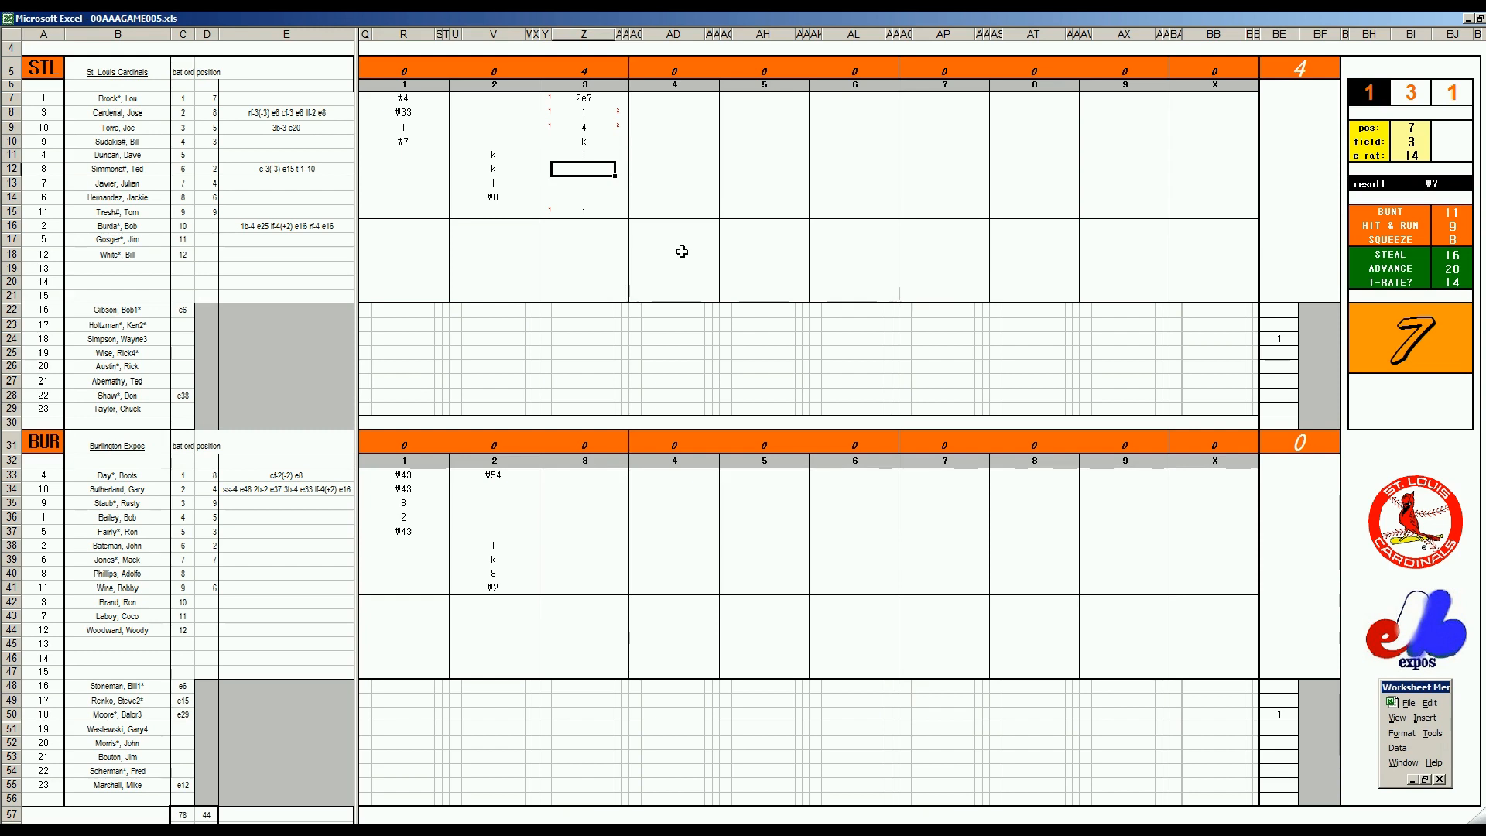
text(#643)
Record ₩7 in Z34 and 1 in Z35 for Burlington's third inning, with the fielding check at position 4 and field rating 2
click(583, 489)
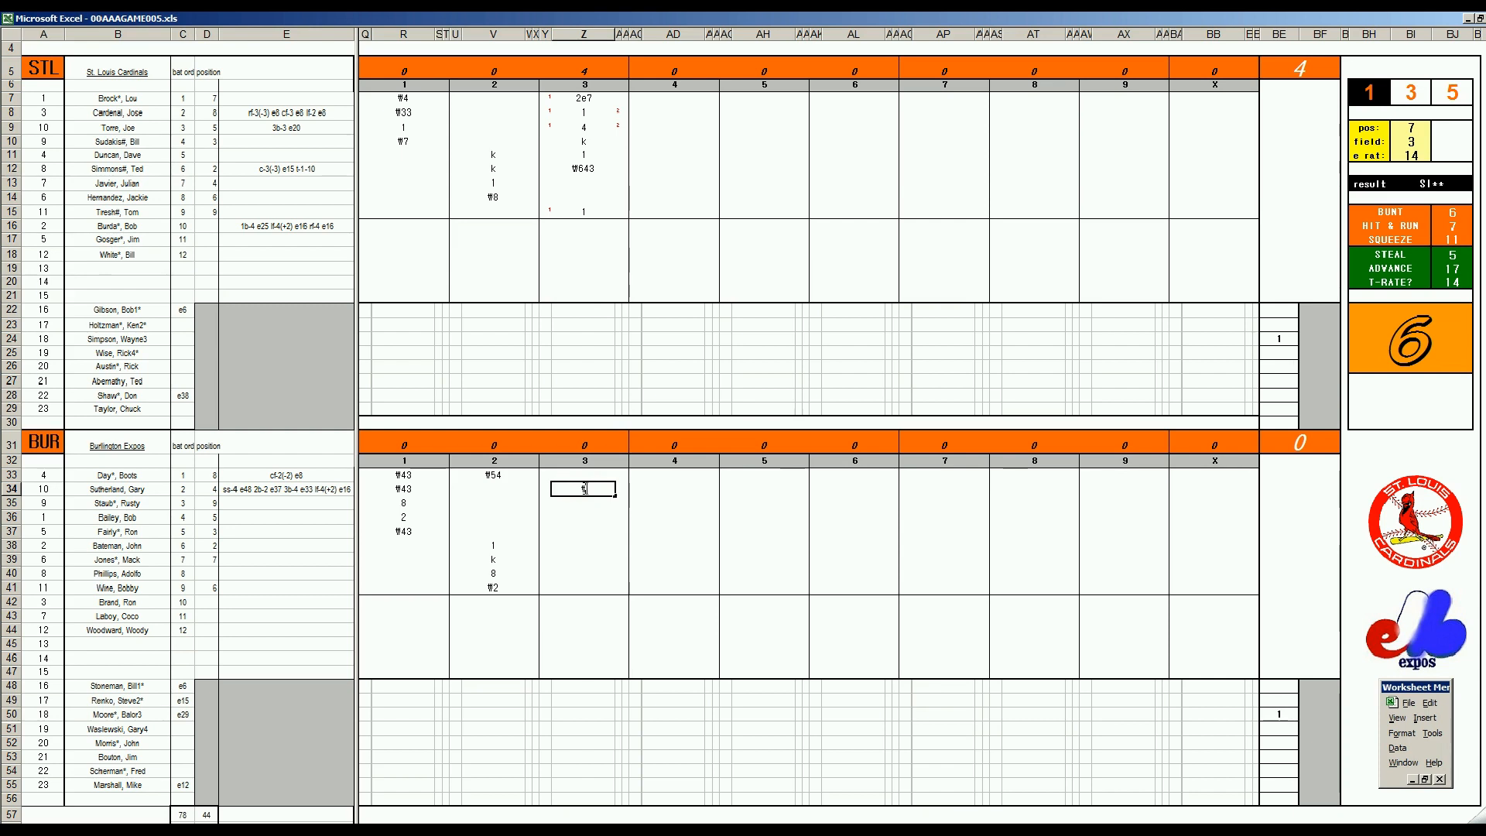
key(Return)
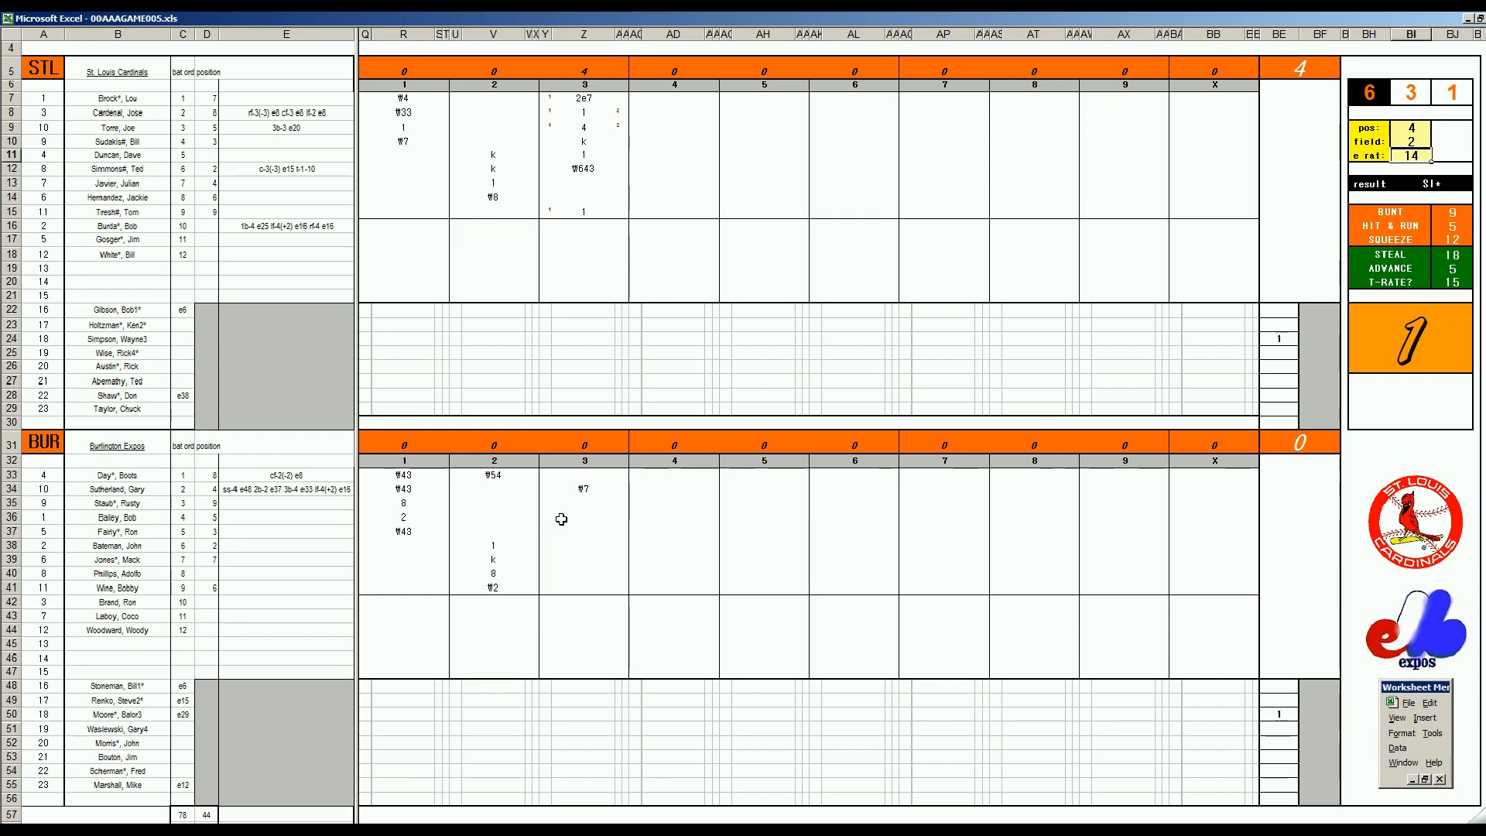
click(578, 500)
key(Return)
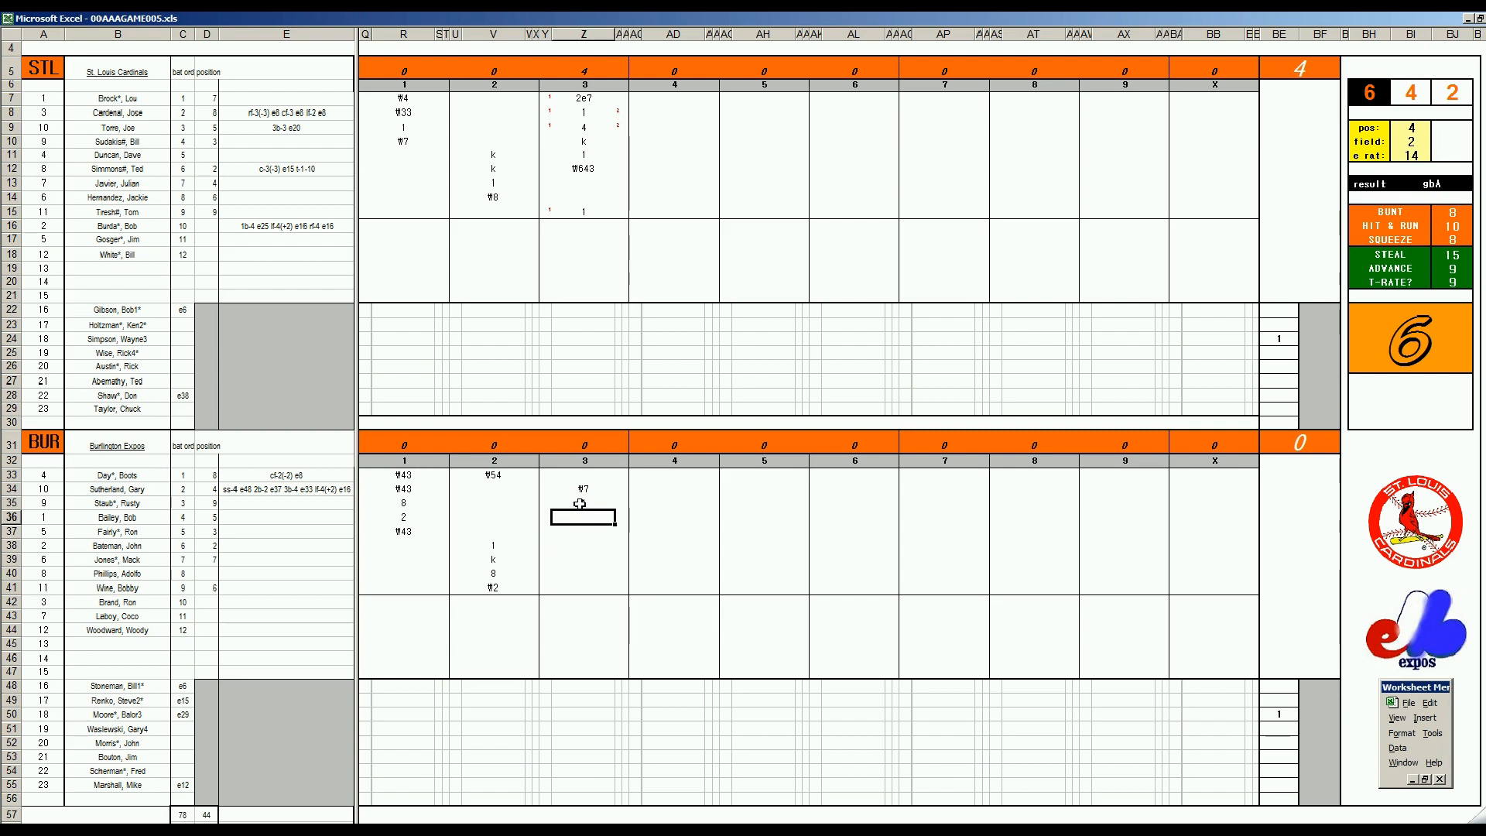
Finish Burlington's third inning by recording k in Z36, 8 in Z37, 8 in Z38 and k in Z39
text(k)
key(Return)
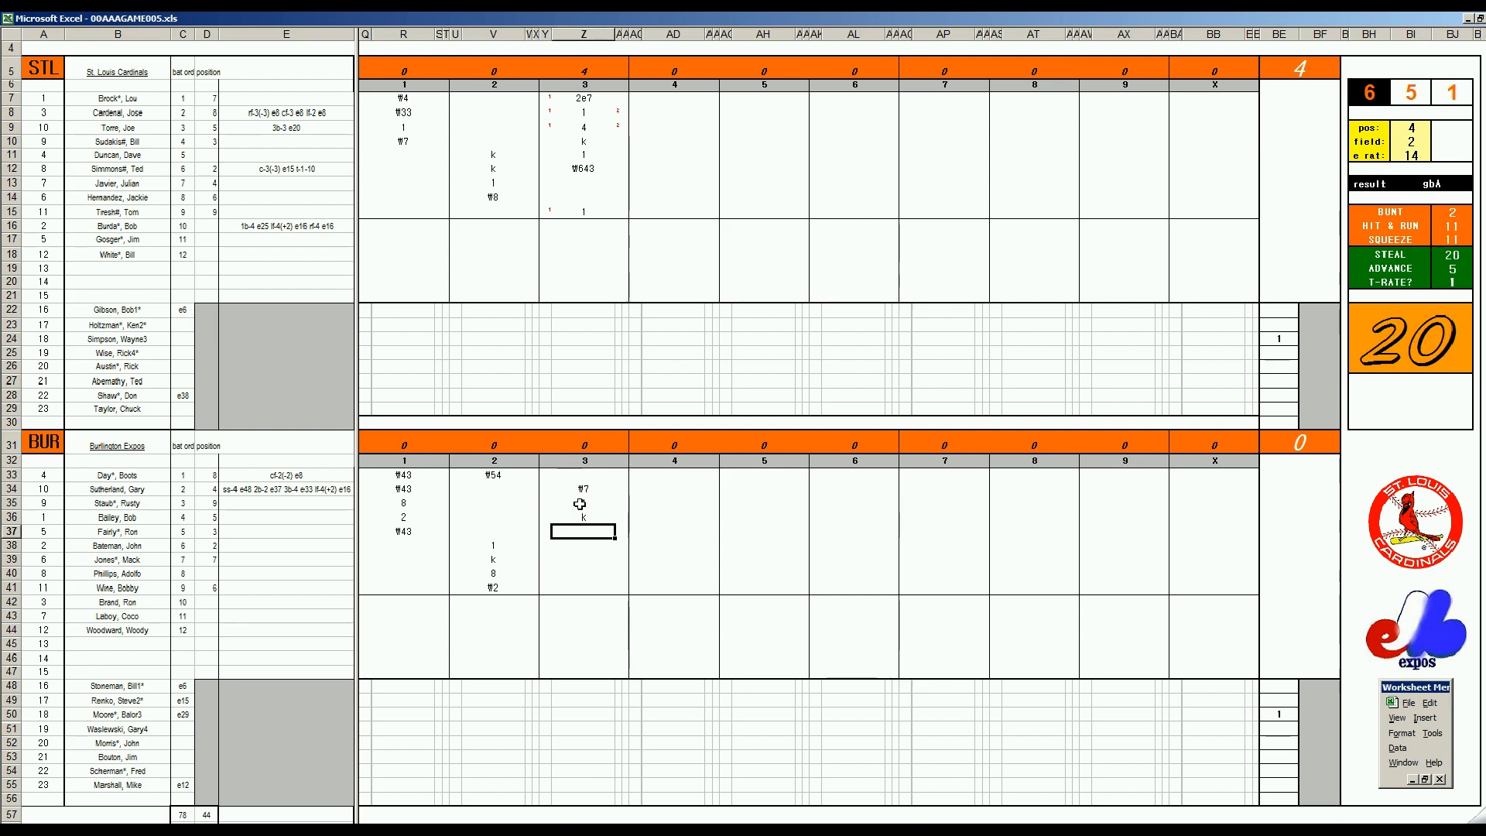
text(8)
key(Return)
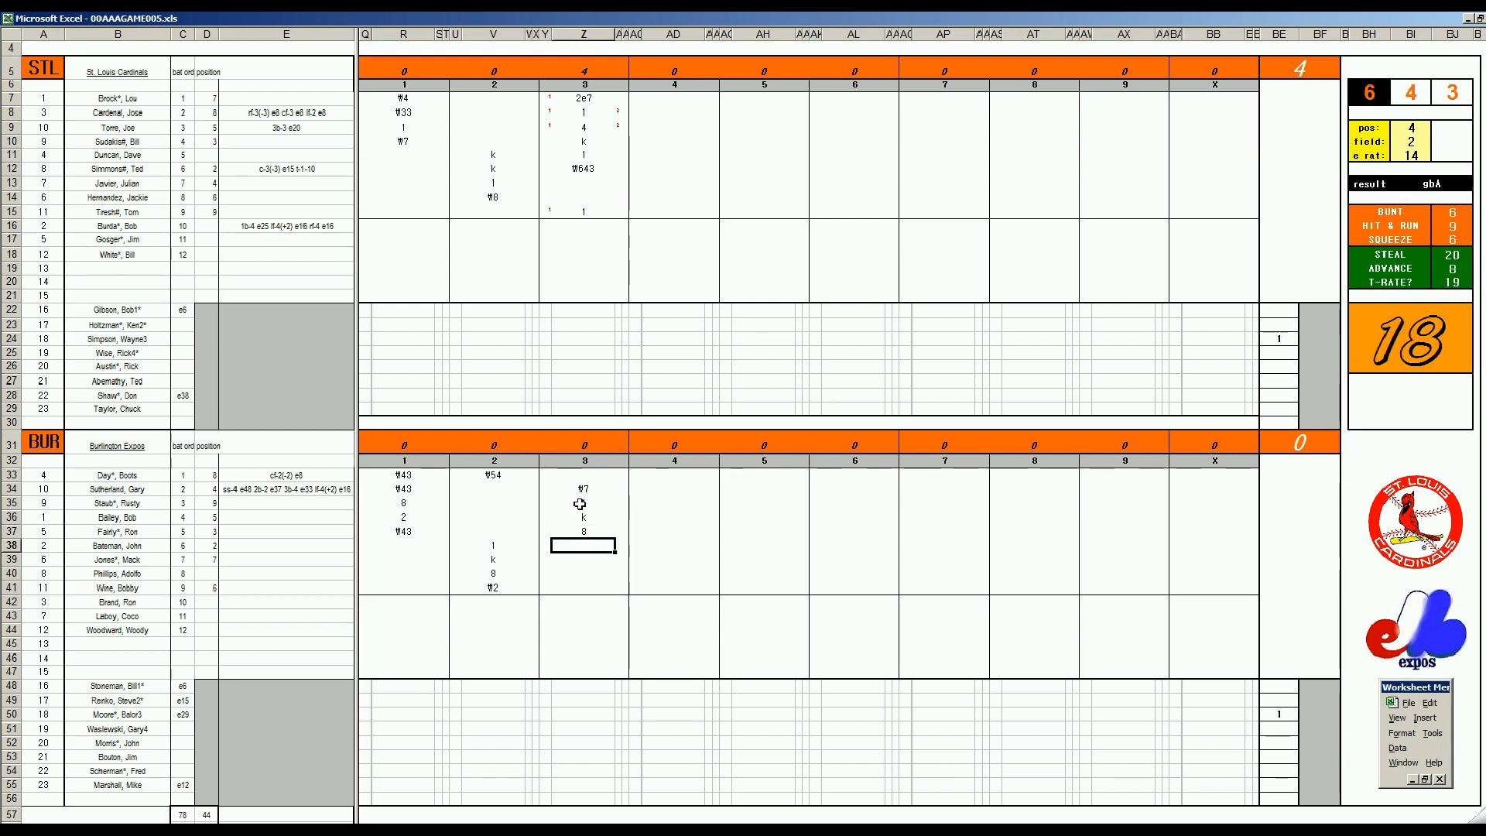
text(8)
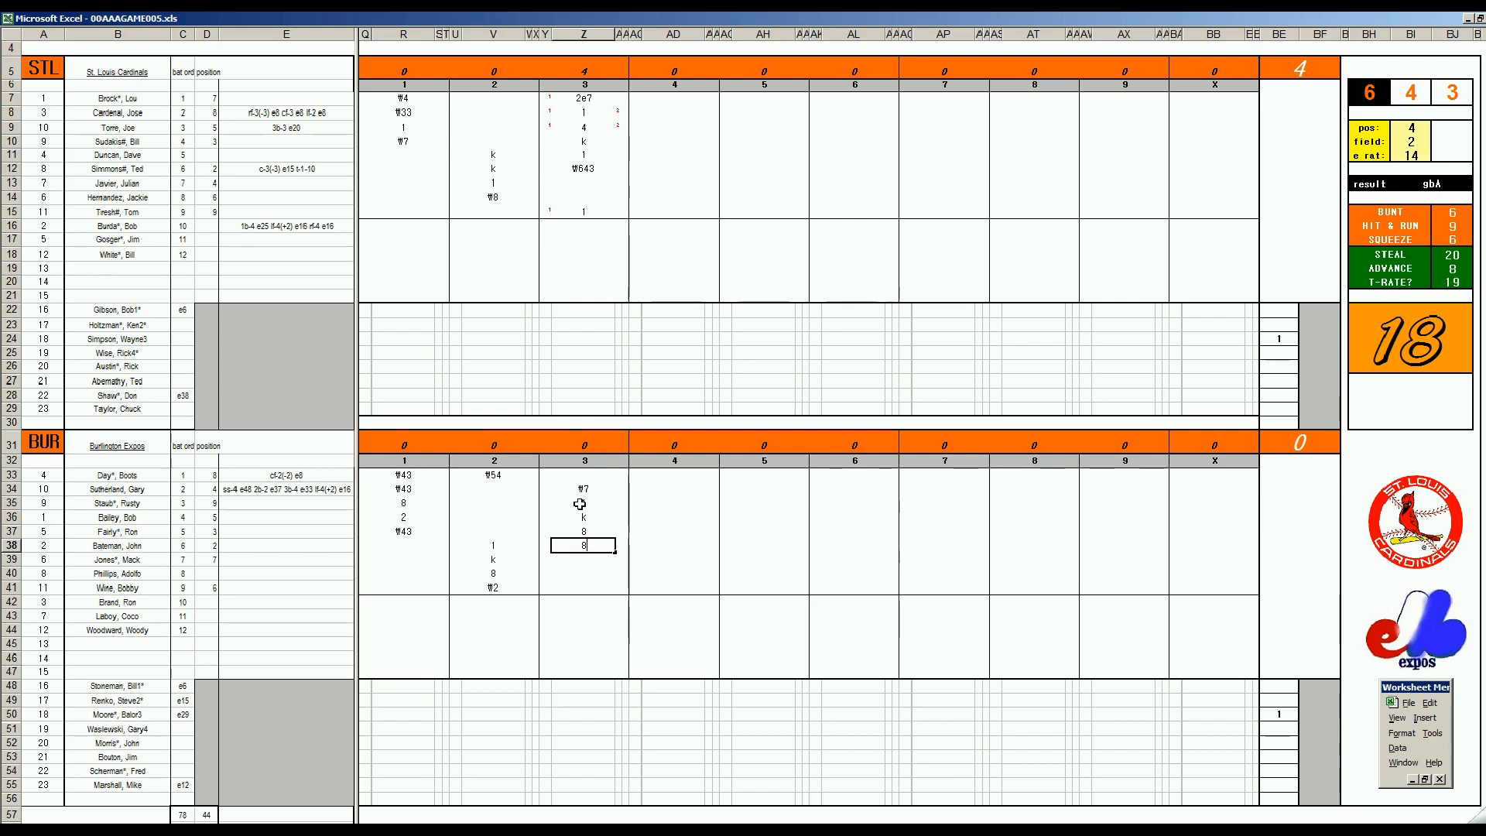
key(Return)
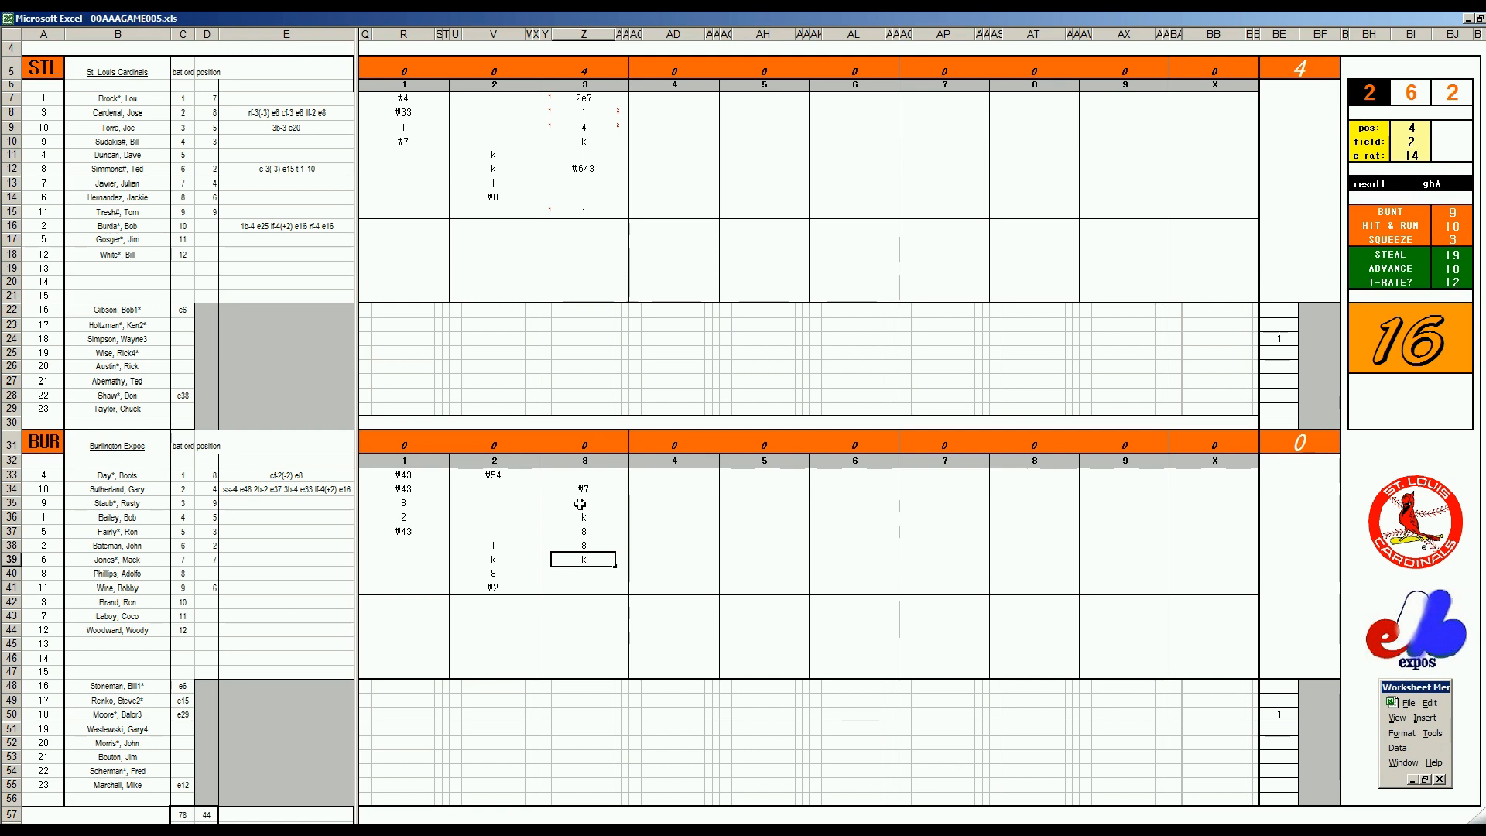
Start St. Louis's fourth inning by recording 1 in AD13 and ₩4 in AD14
click(652, 183)
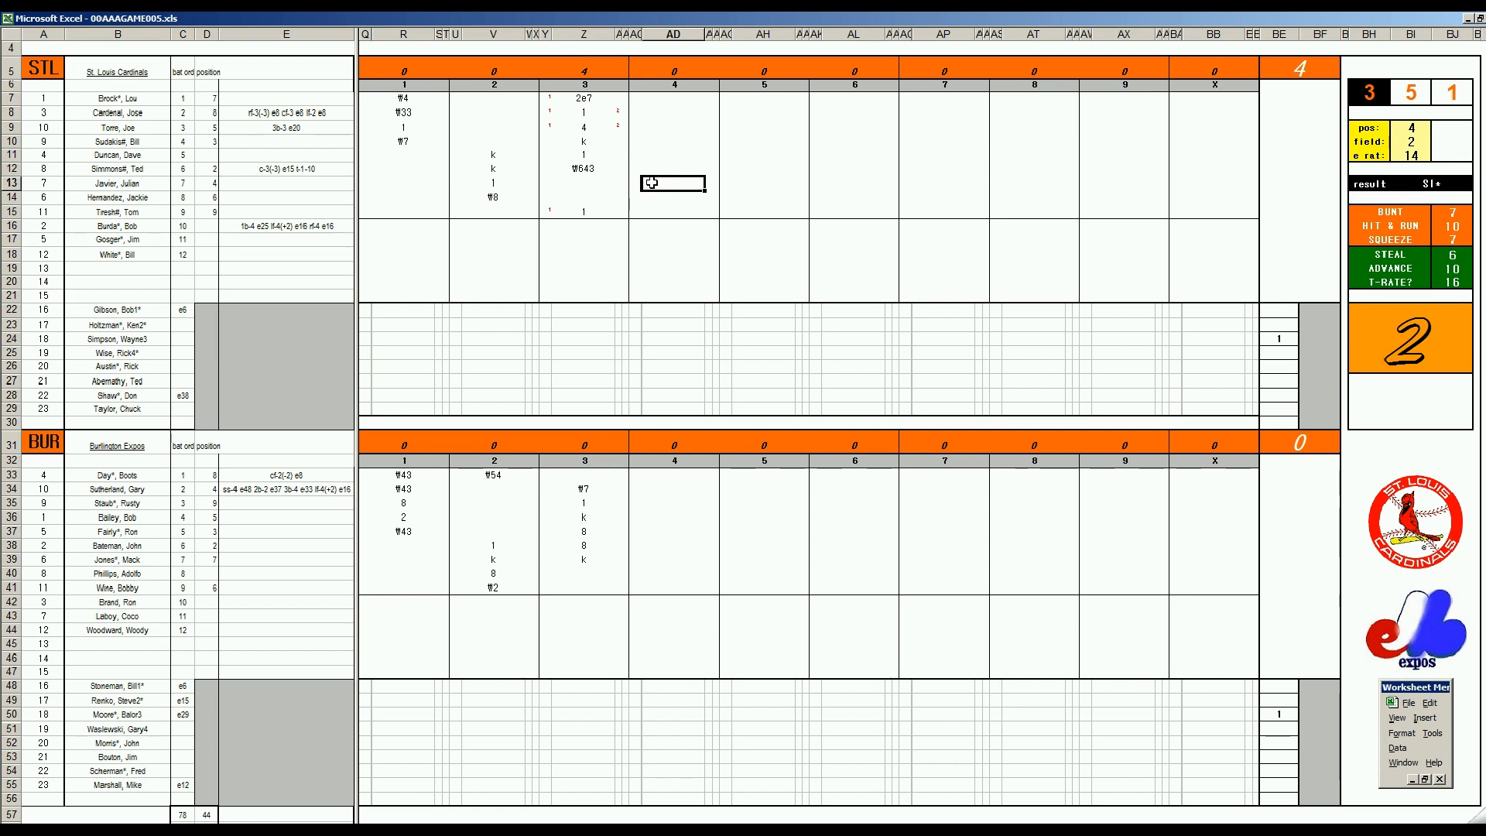
text(1)
key(Return)
key(Return)
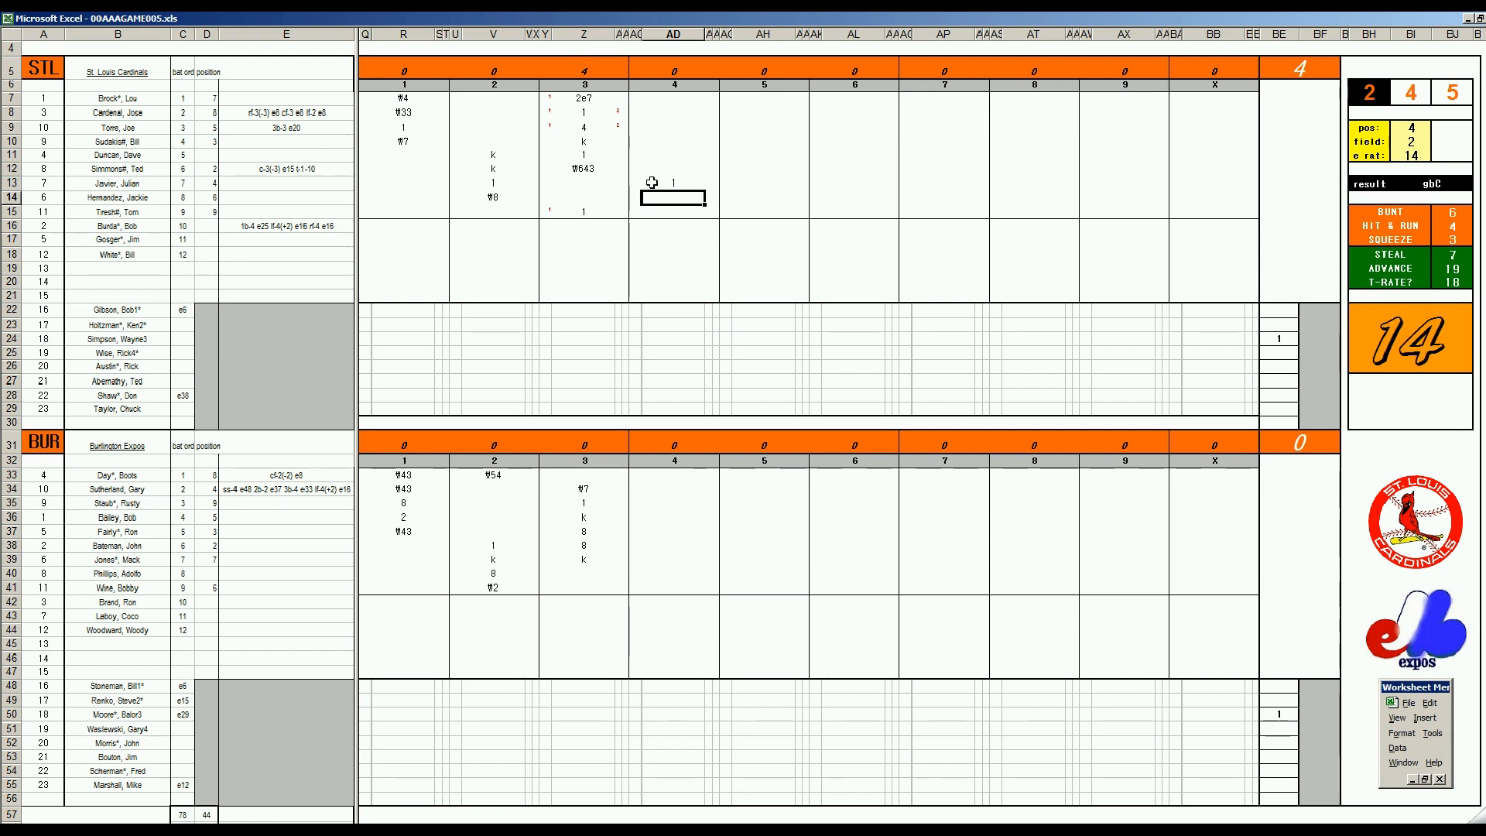
text(#4)
key(Return)
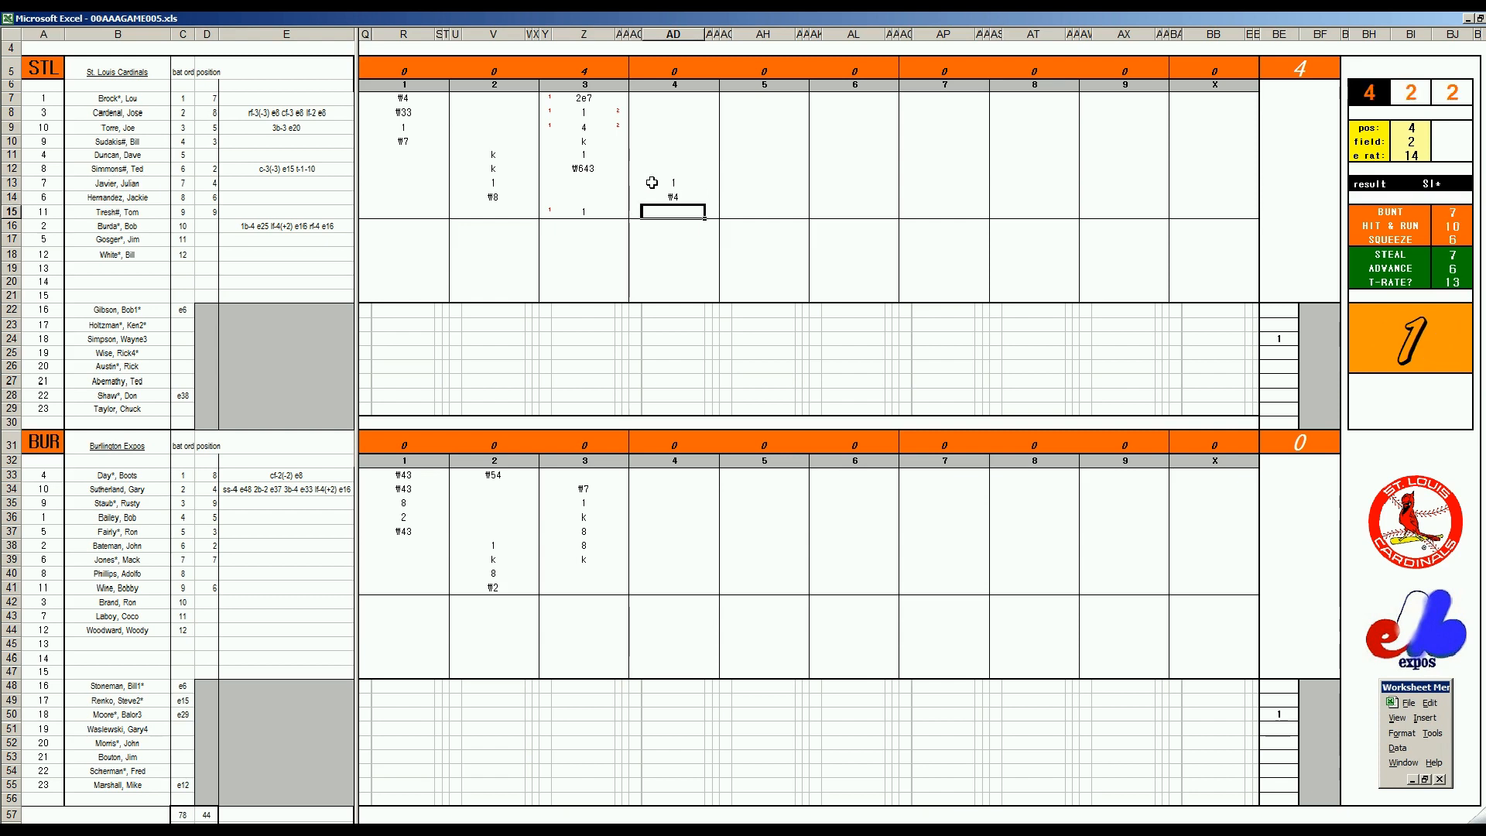
Set the fielding check to position 4, field rating 2 and e rating 37
key(ctrl+q)
text(4)
key(Return)
key(Return)
text(37)
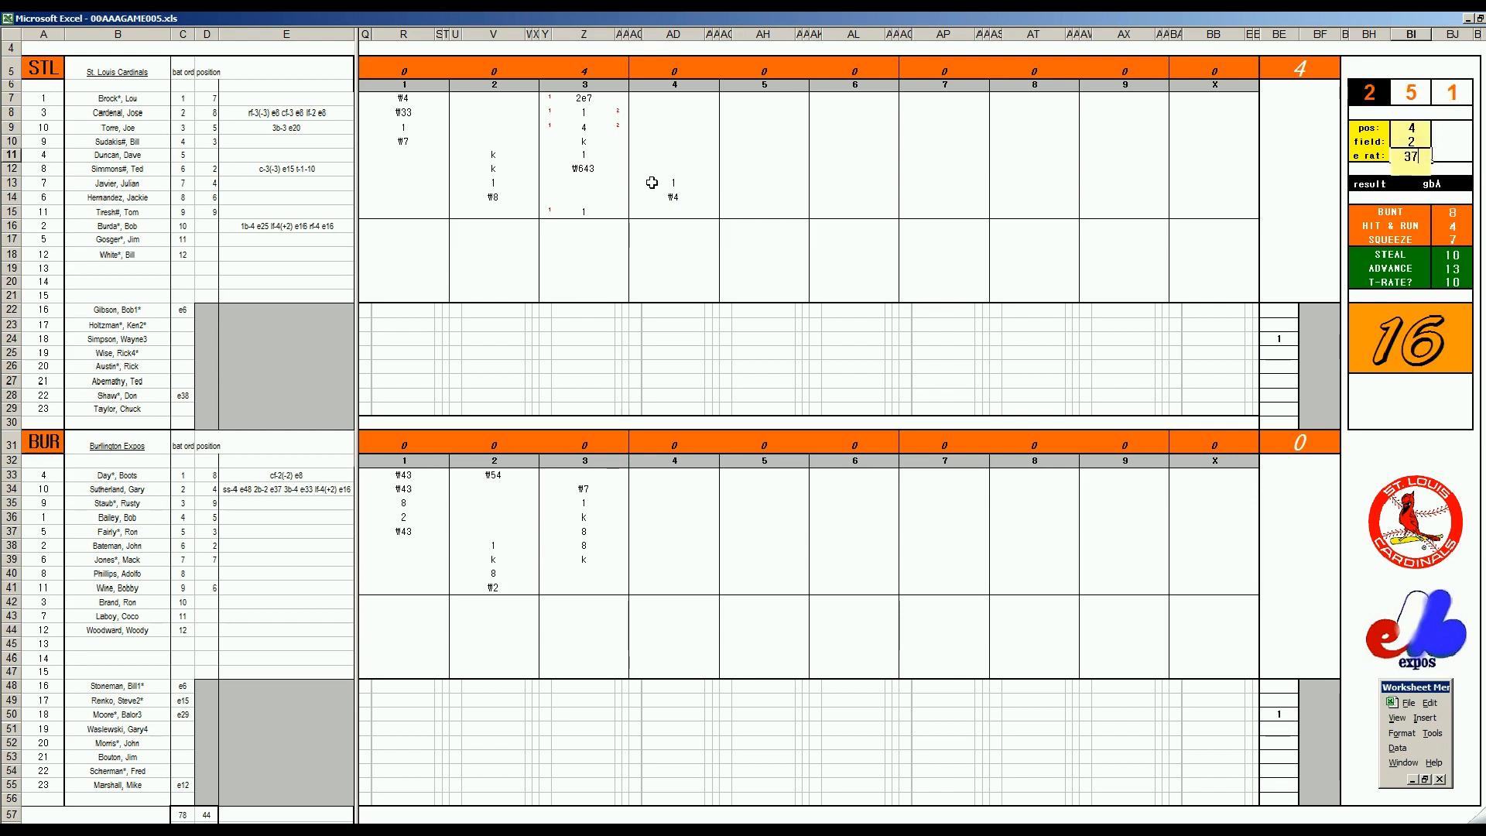
Record e4 in AD15 and 2 in AD7 for the next two St. Louis batters in inning 4
key(Return)
click(672, 208)
text(e4)
key(Return)
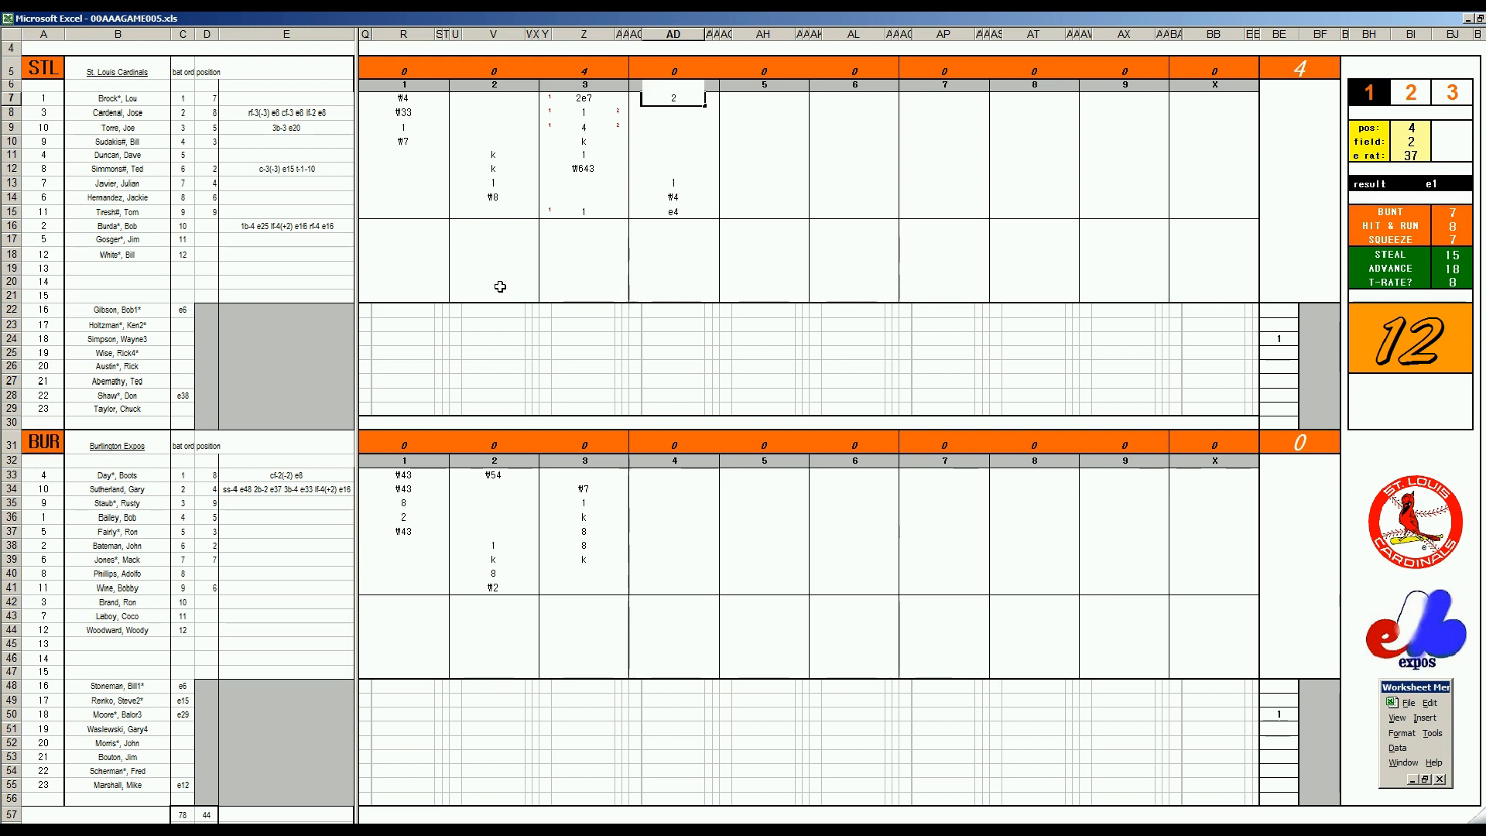
key(Return)
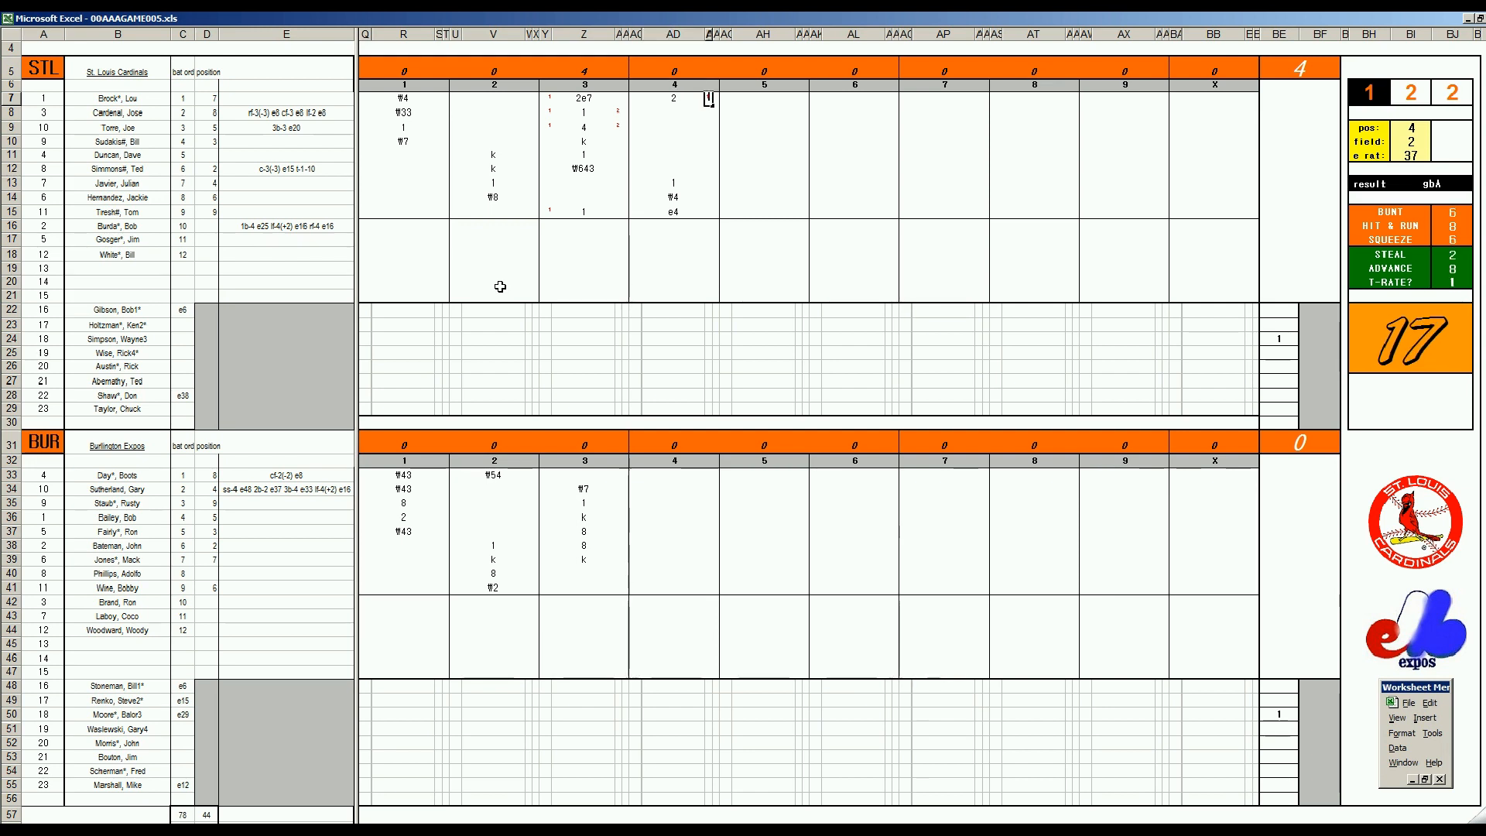
Credit 1 run batted in in AE7 and mark the scoring runner with 1 in AC13
key(Down)
text(1)
key(Right)
key(Up)
key(Up)
key(Up)
key(Up)
key(Up)
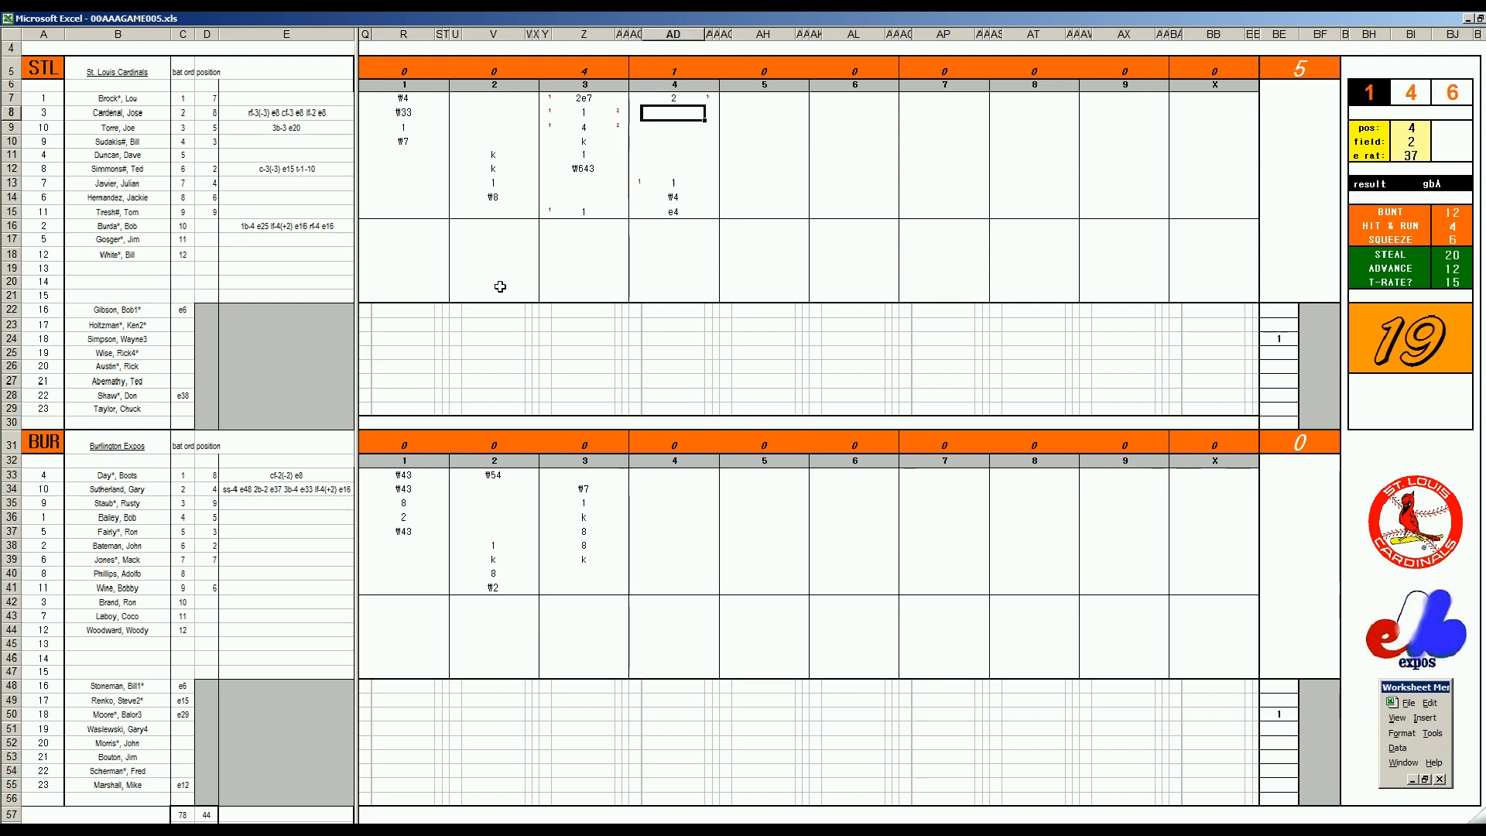
Record 1 in AD8 for the next St. Louis batter and credit 1 run batted in in AE8
text(1)
key(Return)
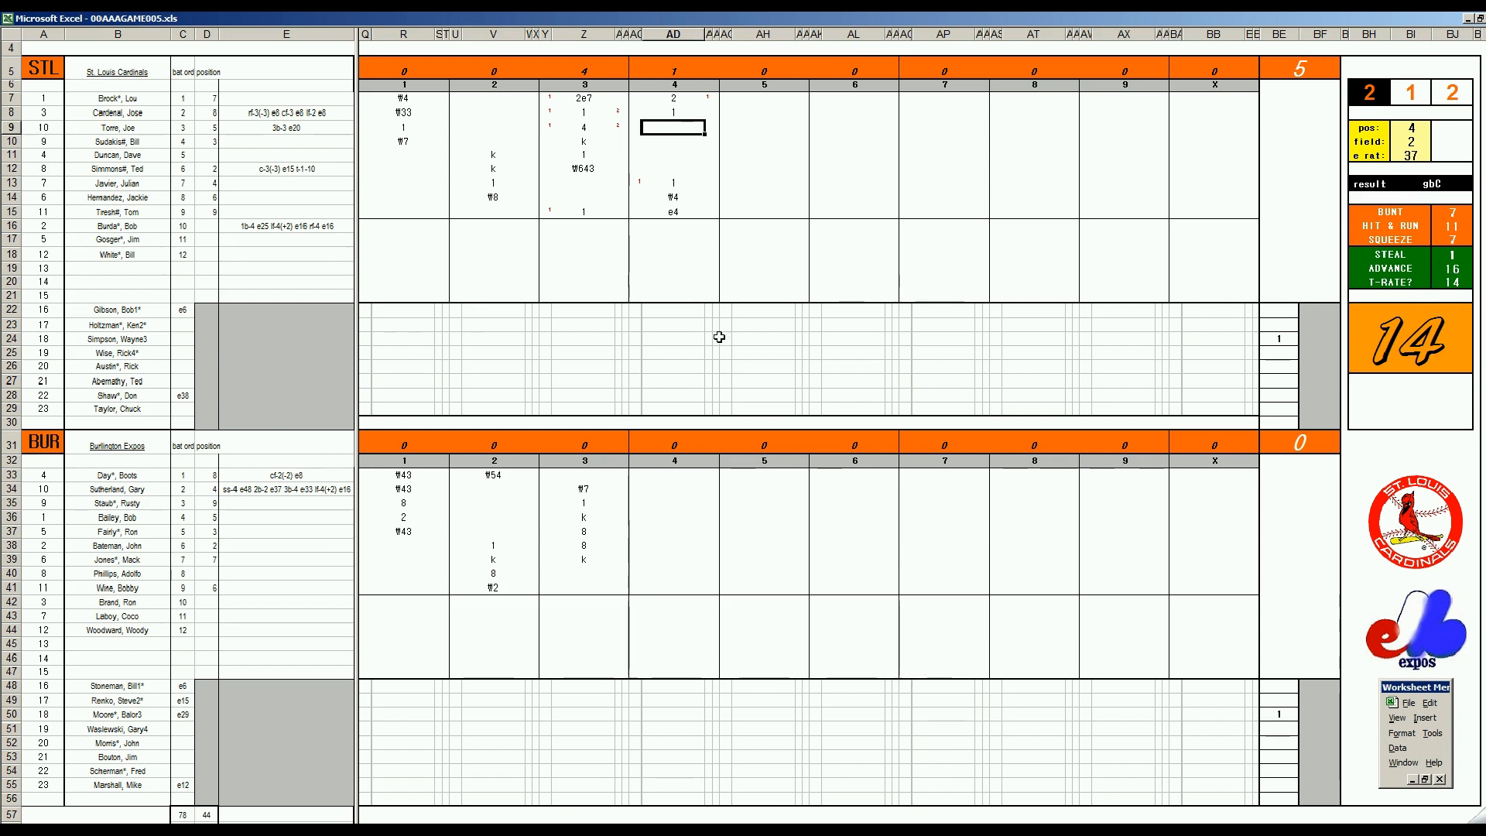
click(672, 309)
text(1)
key(Return)
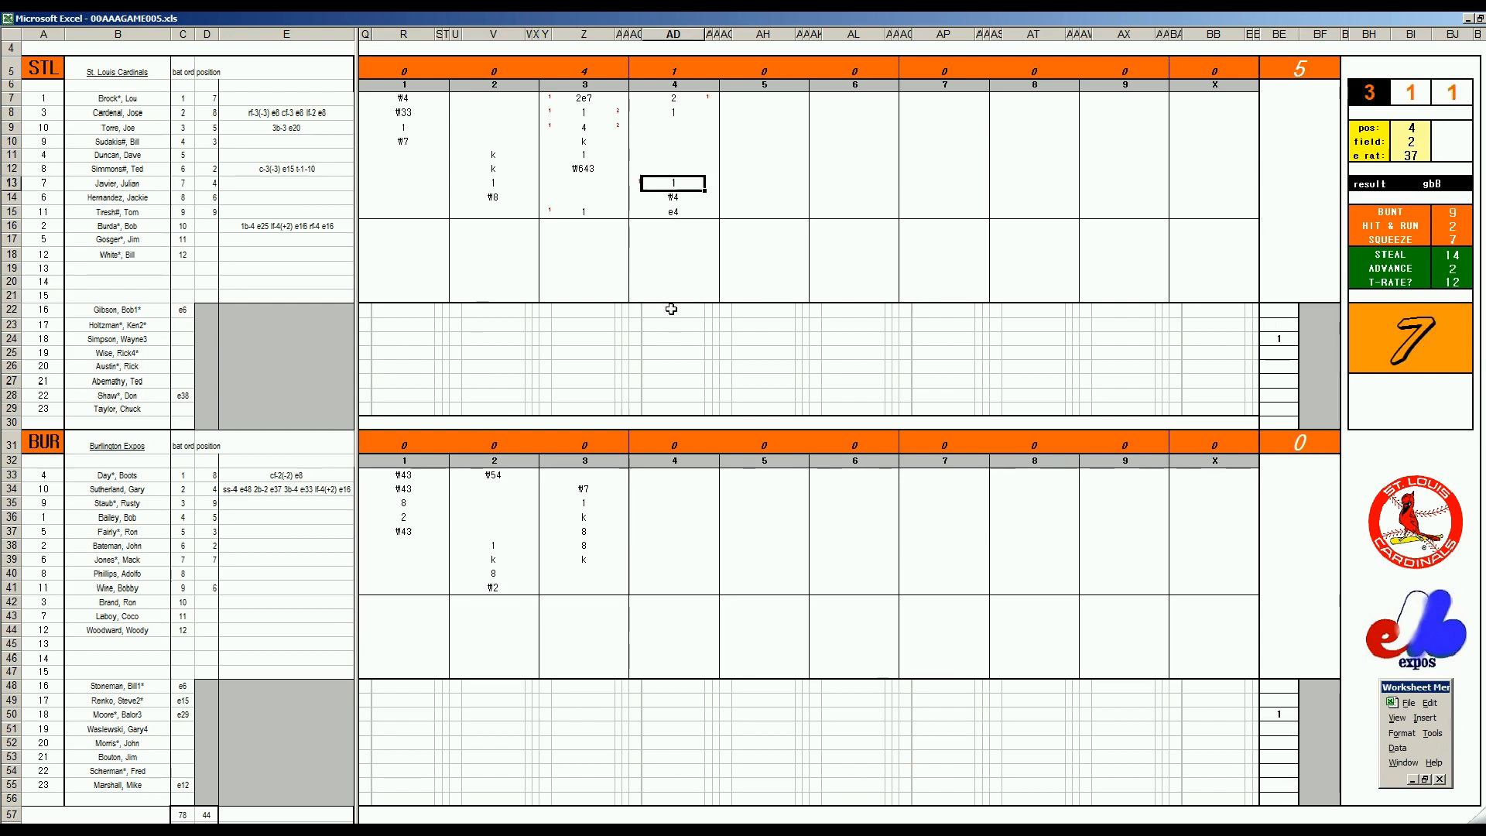
key(Right)
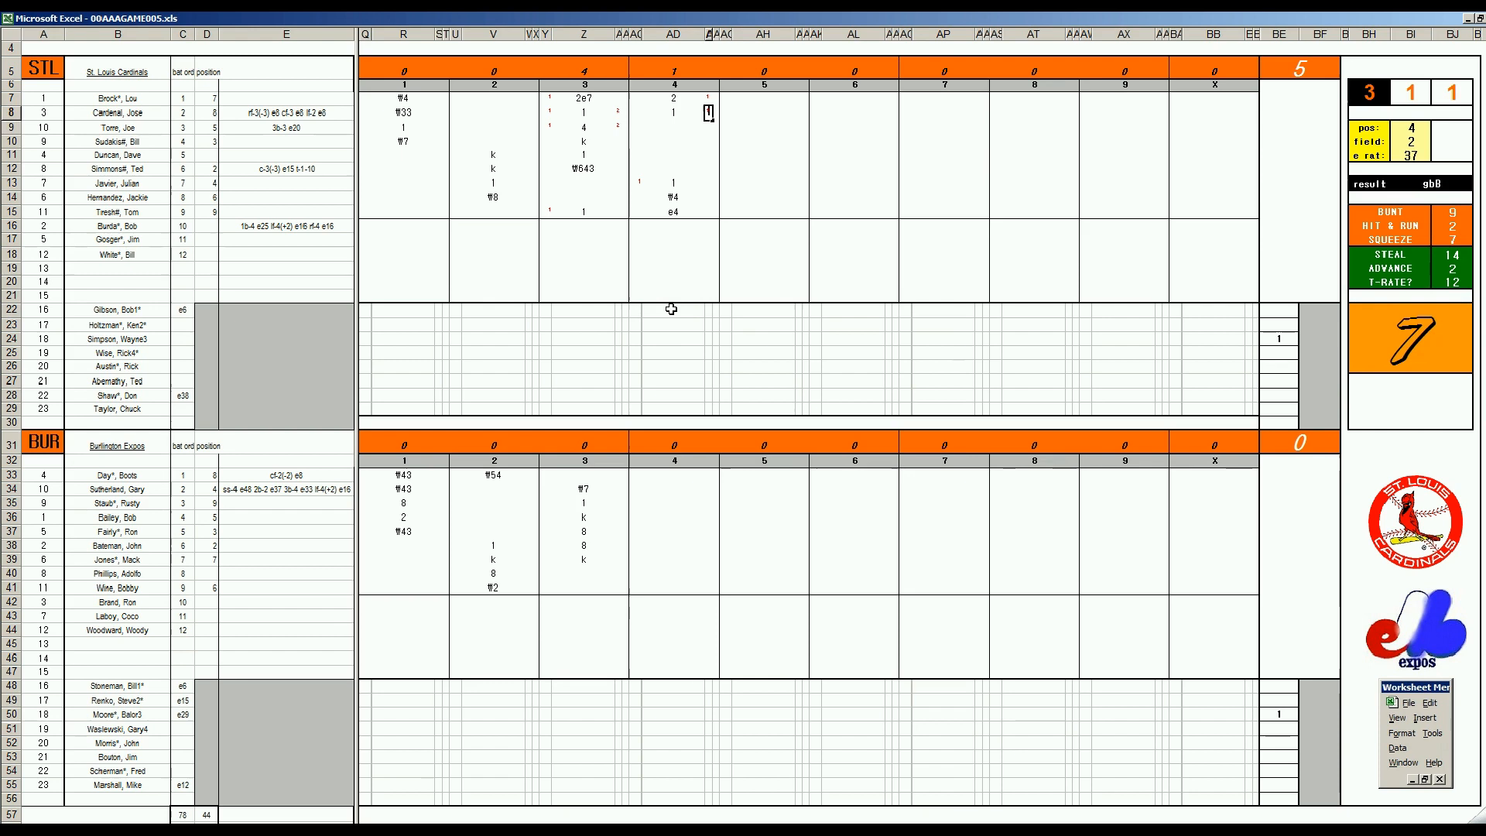
key(Return)
Finish St. Louis's fourth inning with a run mark of 1 in AC15, k in AD9 and r in the pitcher's cell AD22
key(Down)
key(Down)
key(Down)
key(Down)
key(Down)
key(Down)
key(Down)
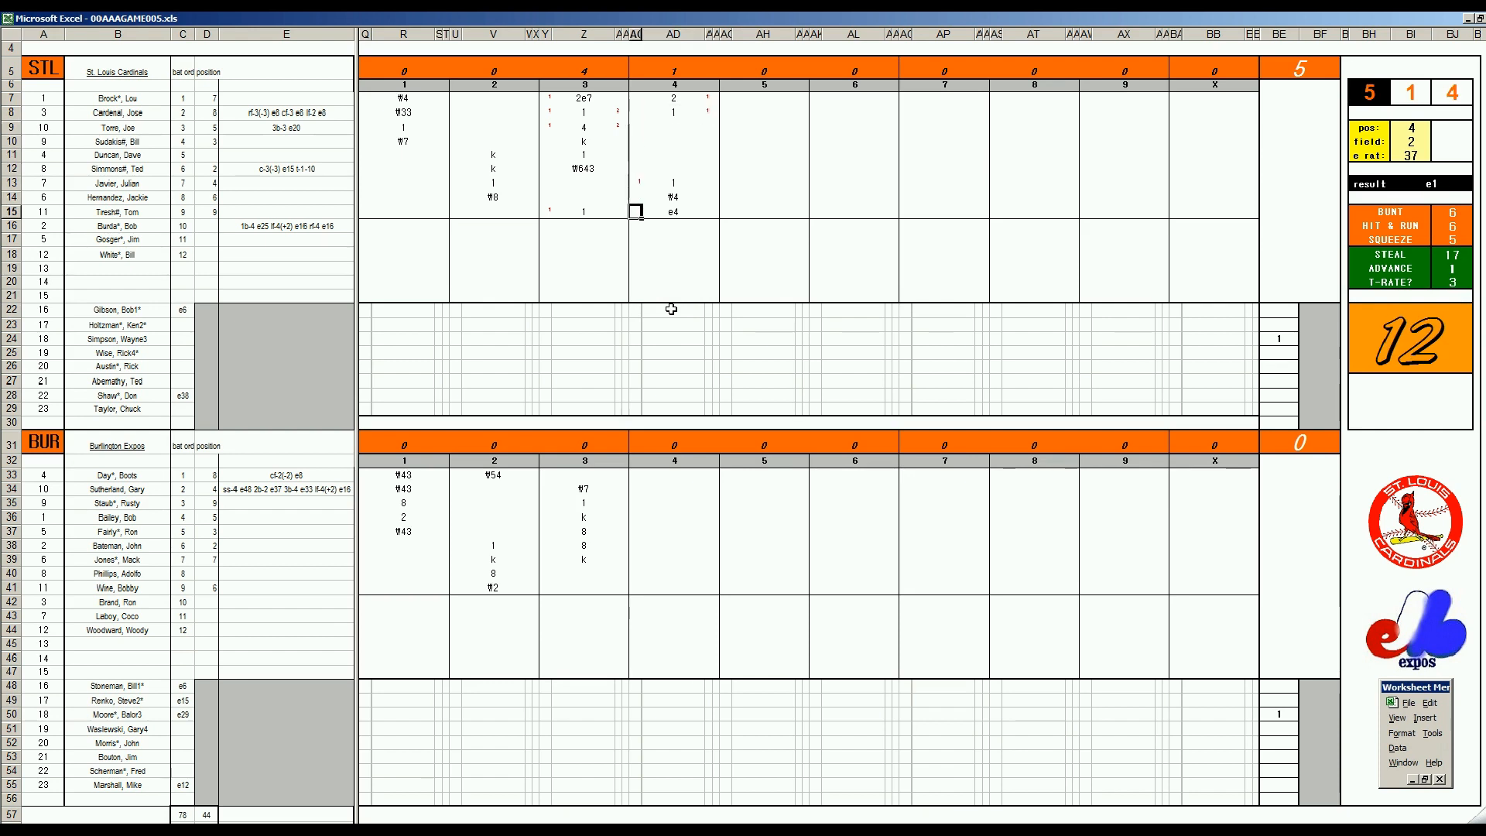
text(1)
key(Right)
key(Up)
key(Up)
key(Up)
key(Up)
key(Up)
key(Up)
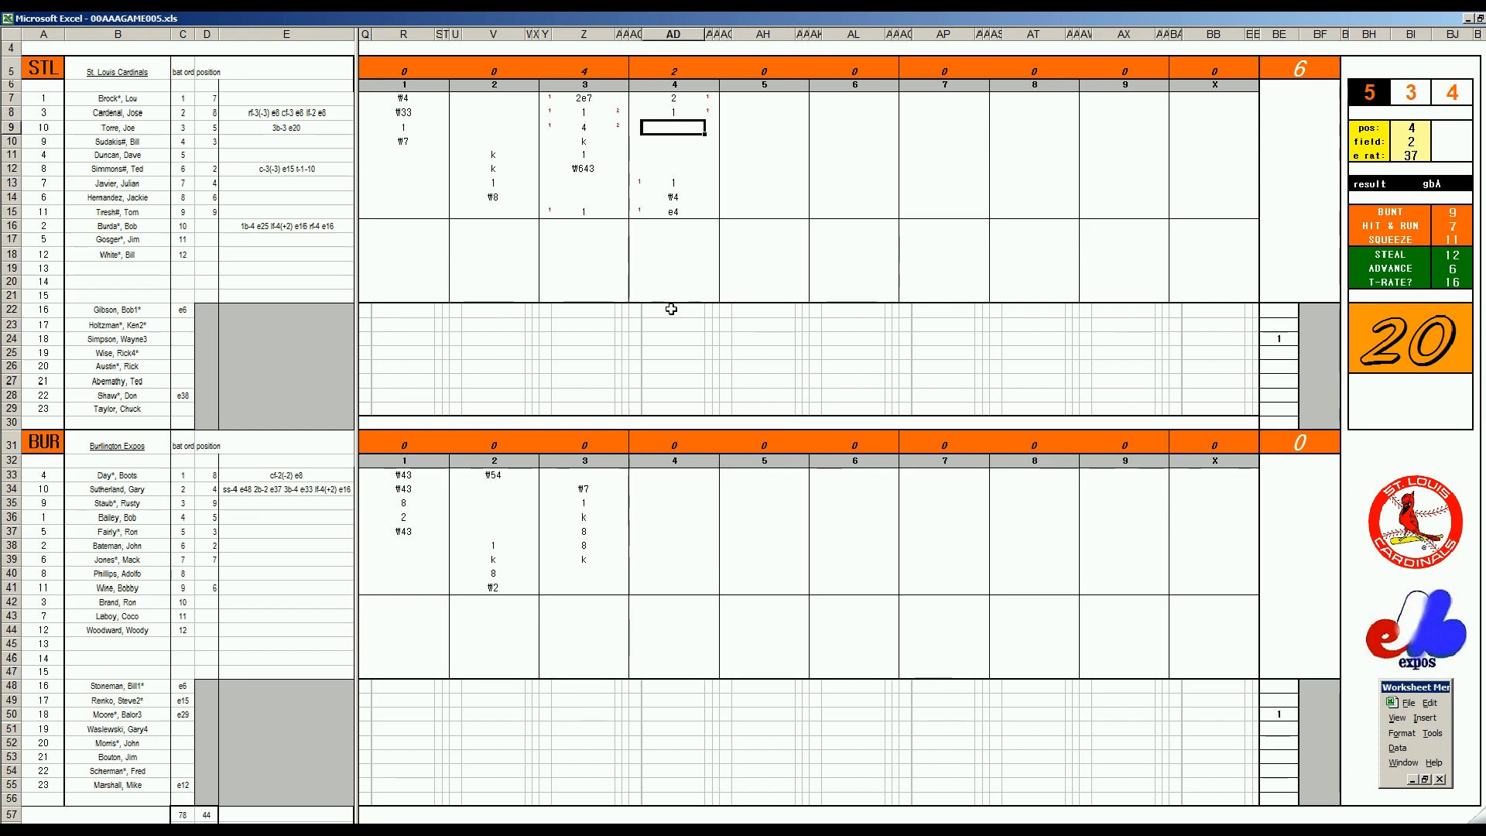
text(k)
Record k in AD40, ₩63 in AD41 and 1 in AD33 for Burlington's fourth inning
click(658, 573)
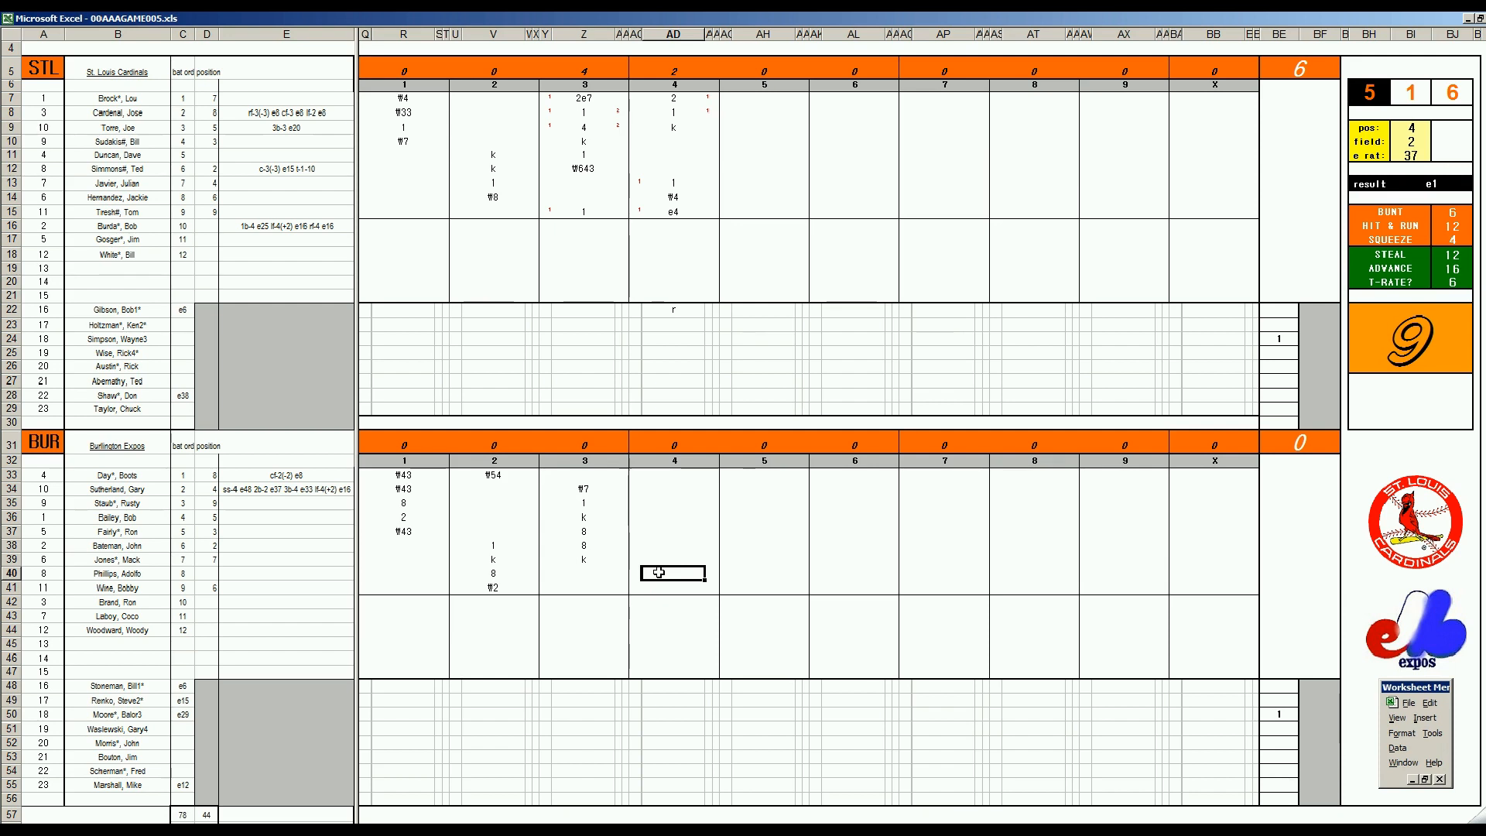
text(k)
key(Return)
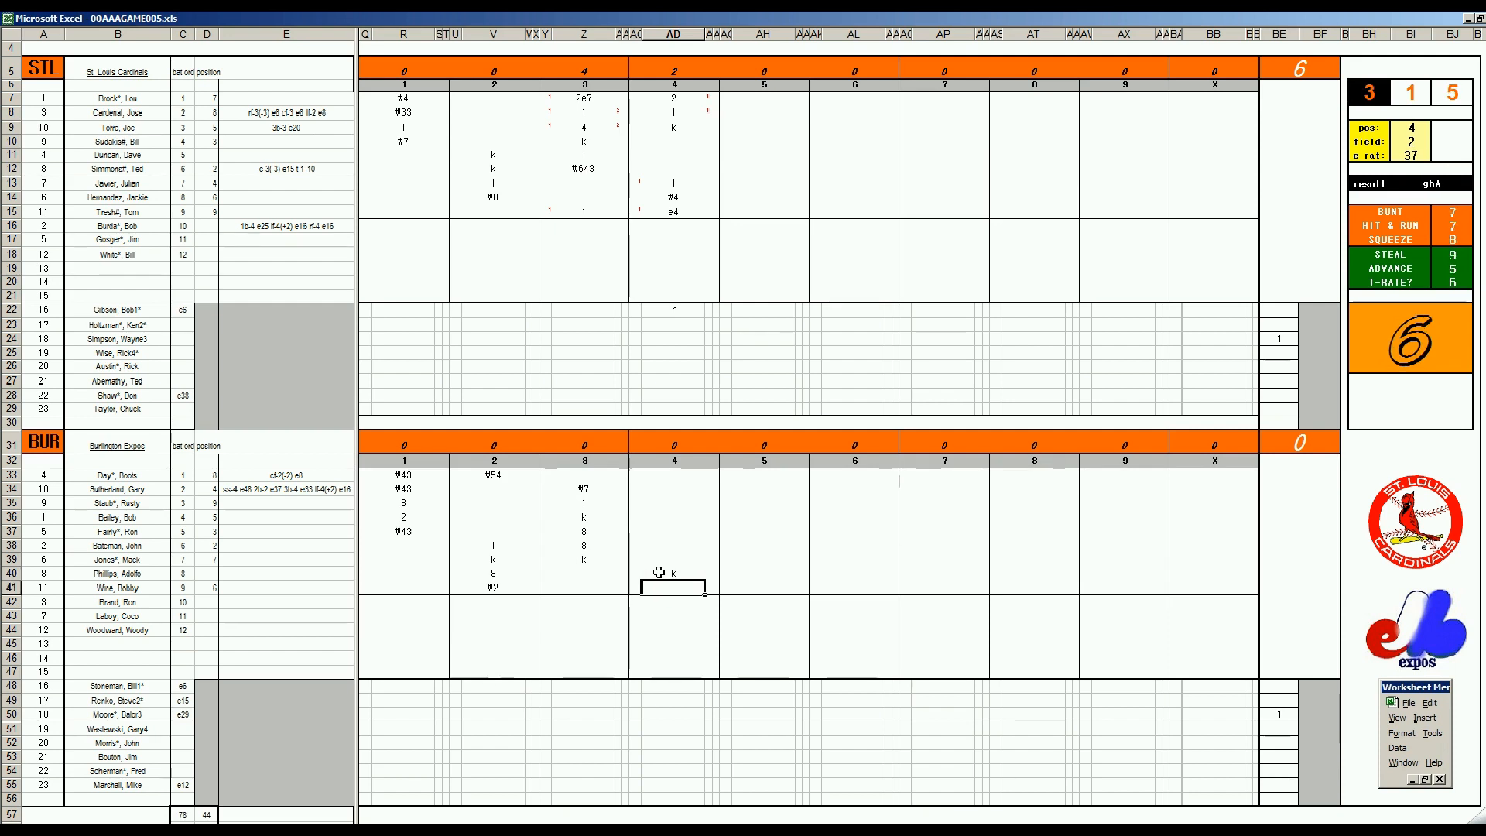
text(\63)
key(Return)
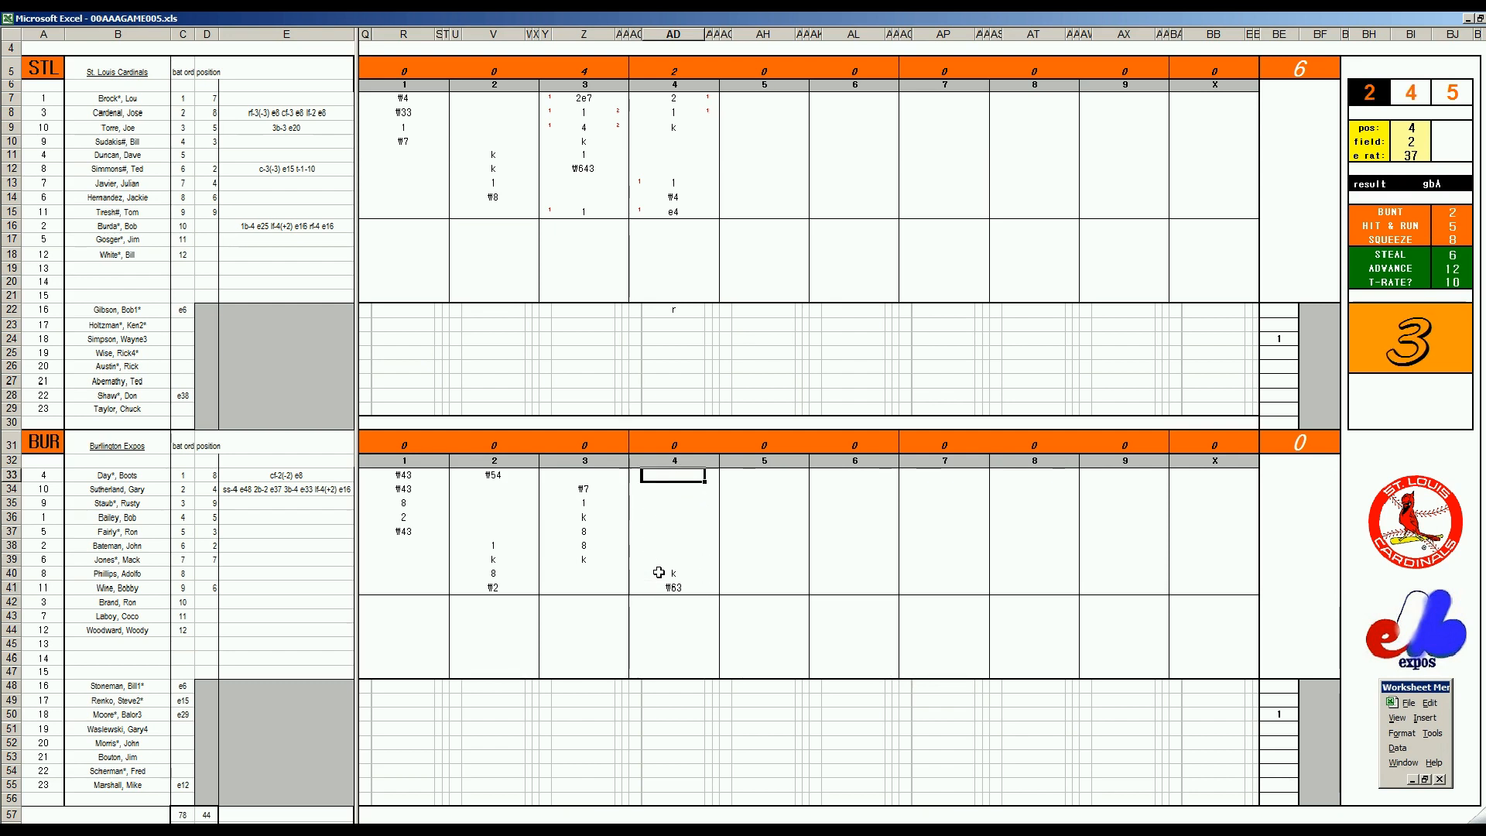
text(1)
key(Return)
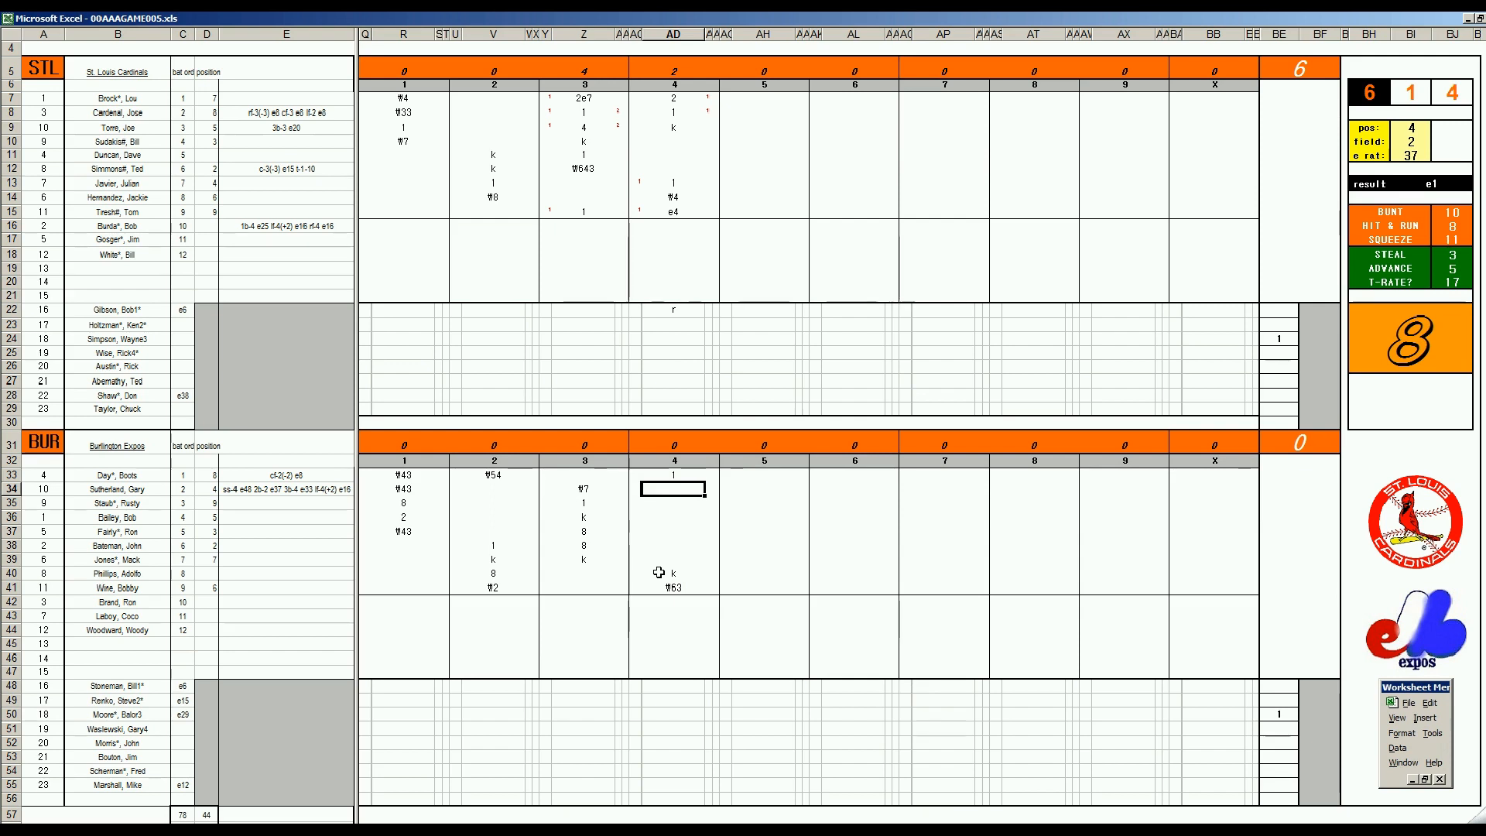
Finish Burlington's fourth inning with ₩3 in AD34 and record St. Louis's fifth as k, ₩63 and ₩5 in AH10 to AH12
text(#3)
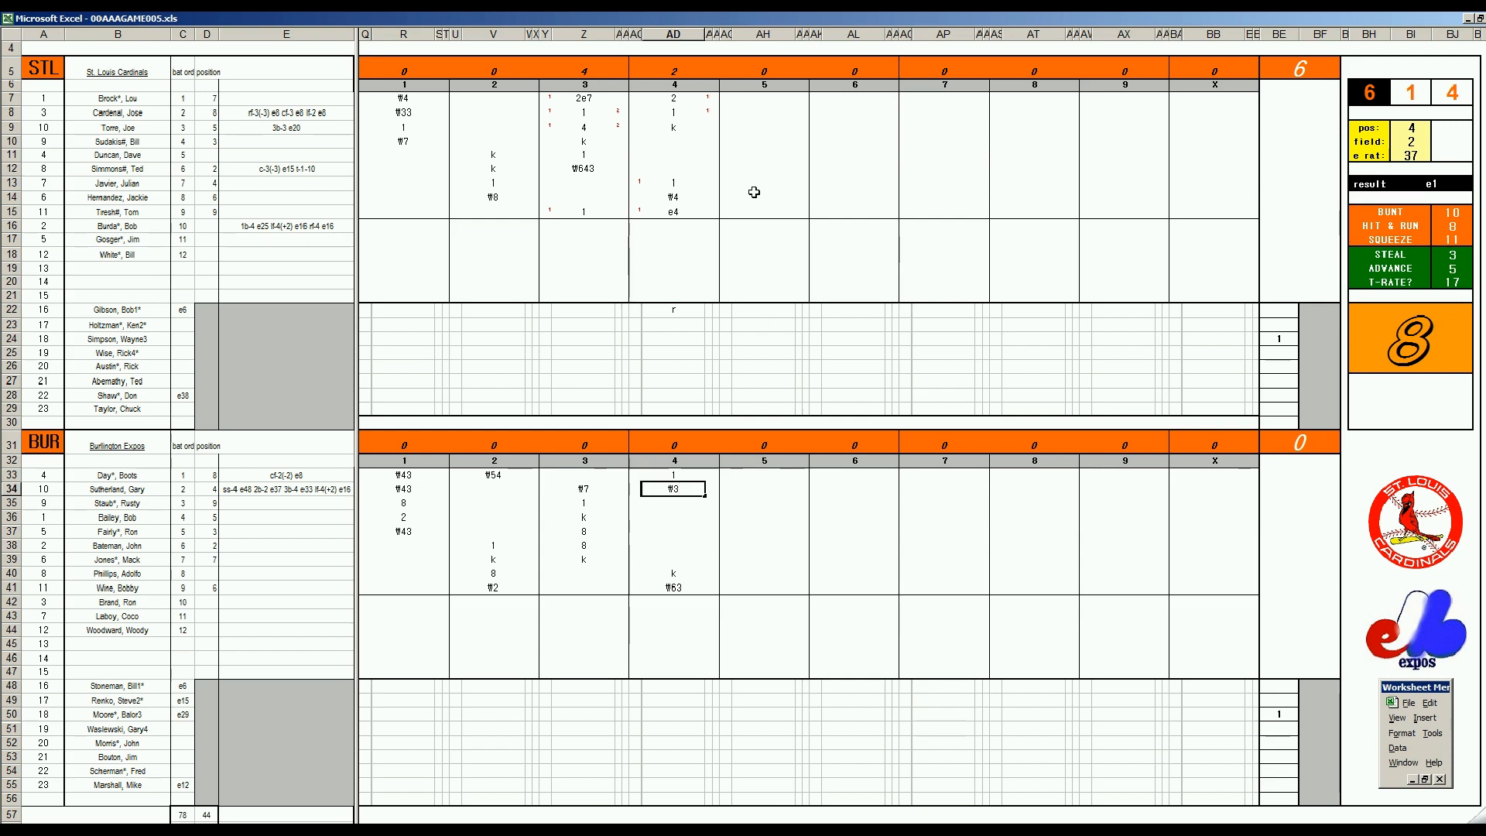
click(749, 146)
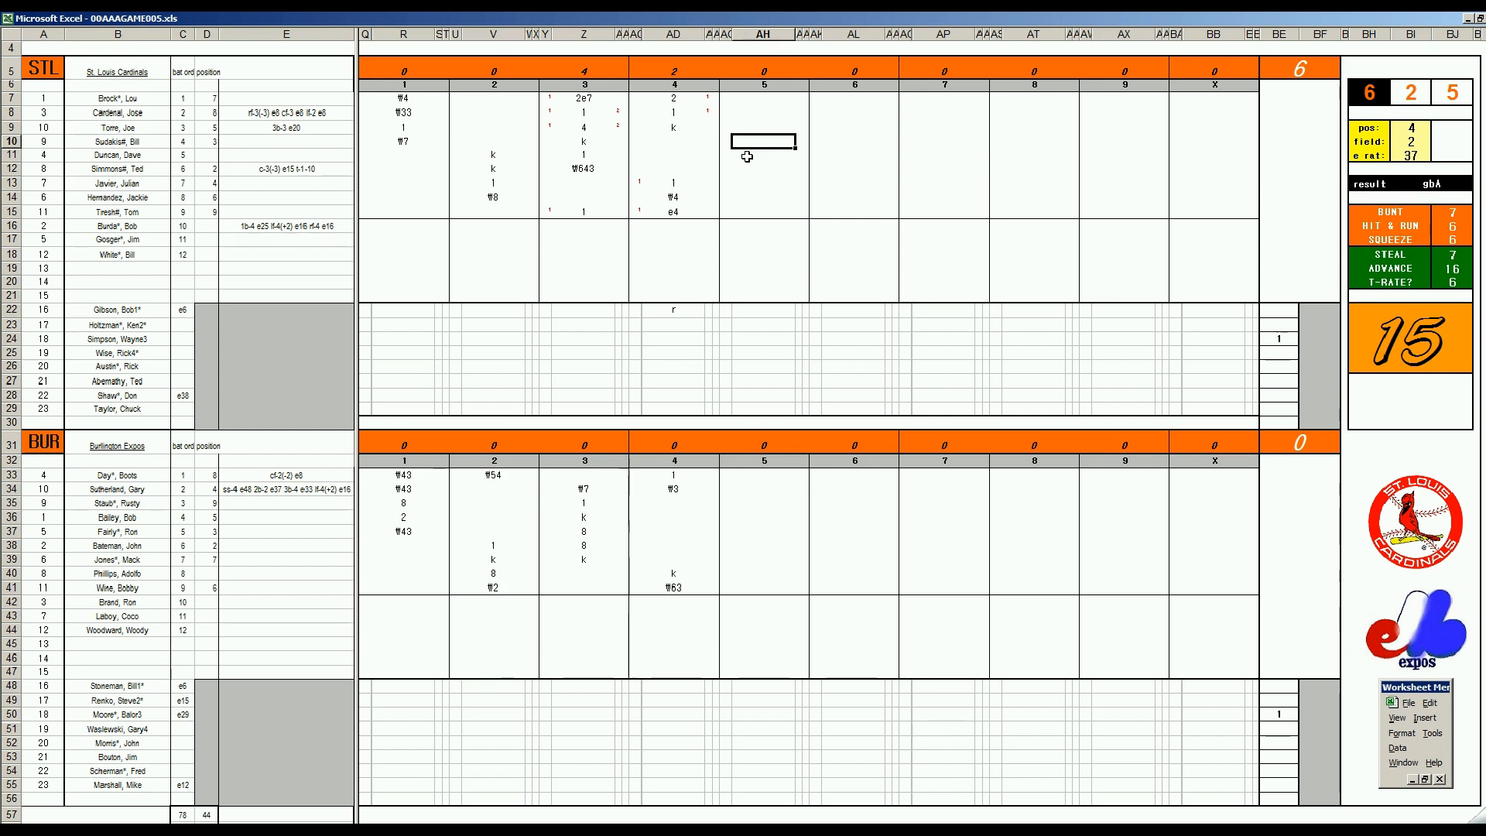
text(k)
key(Return)
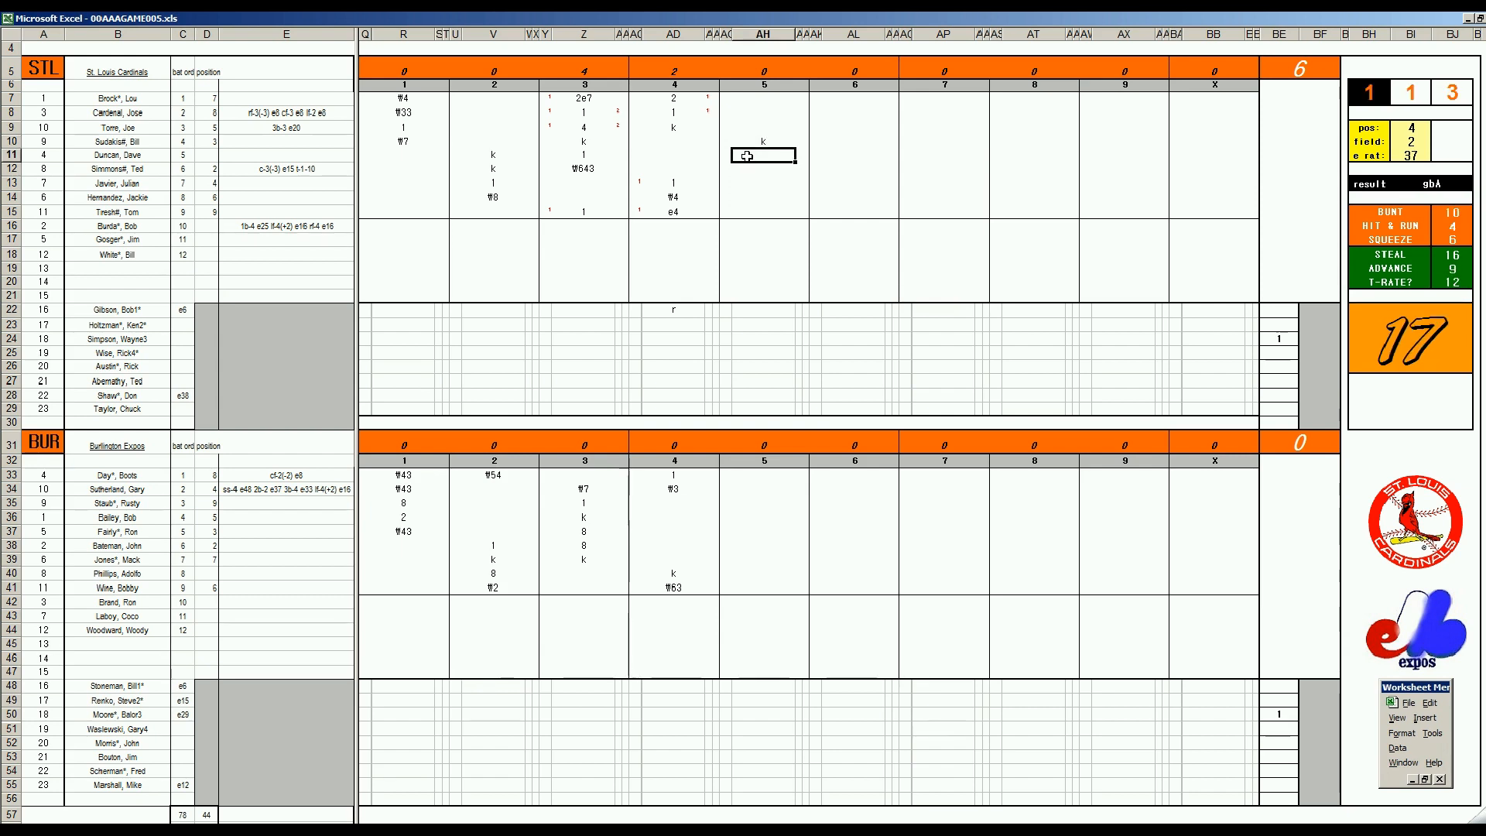
text(\63)
key(Return)
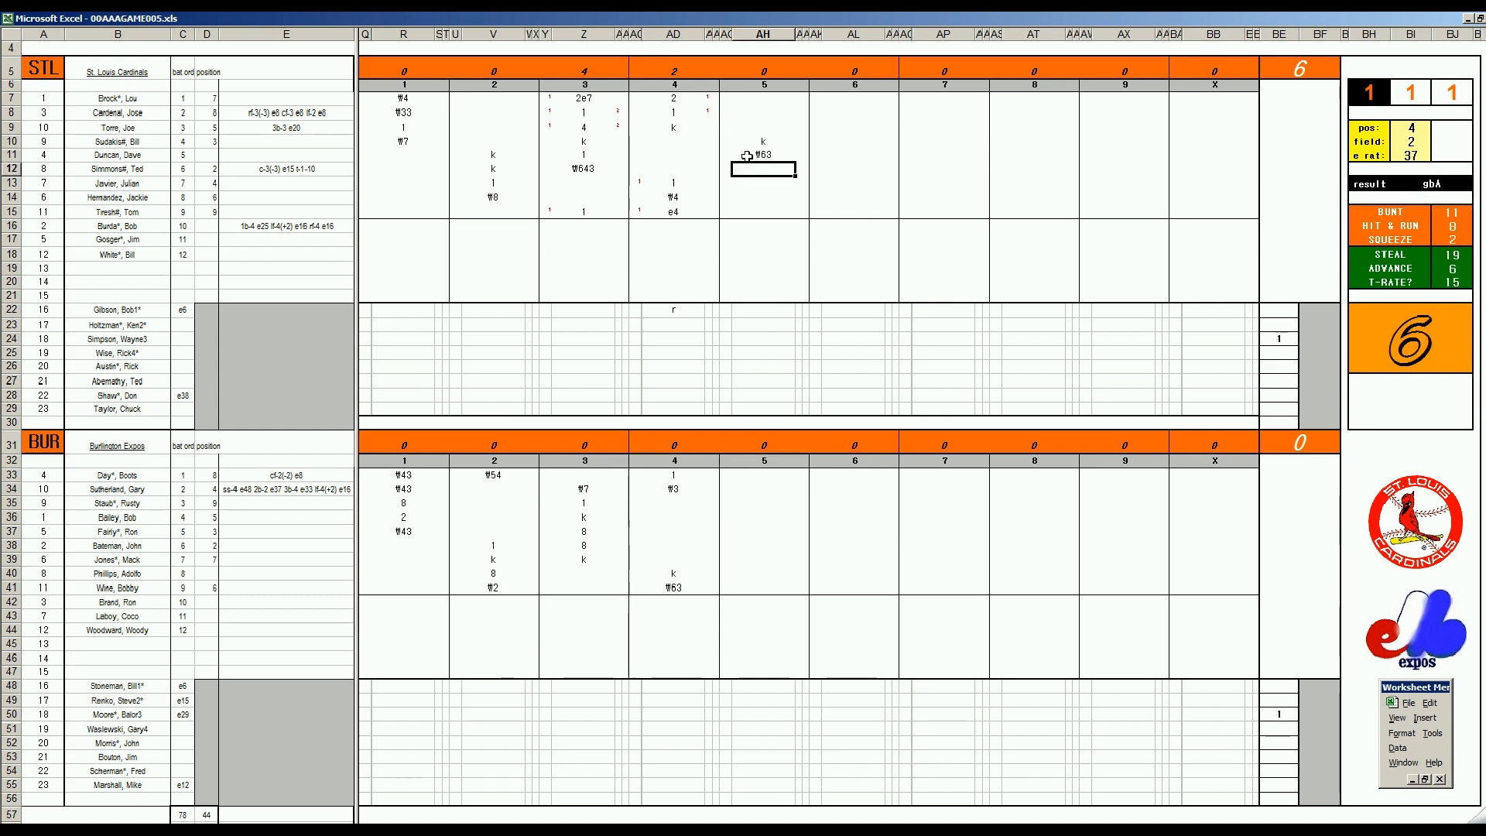
text(\5)
Start Burlington's fifth inning with 2 in AH35, 8 in AH36 and ₩7 in AH37
click(749, 499)
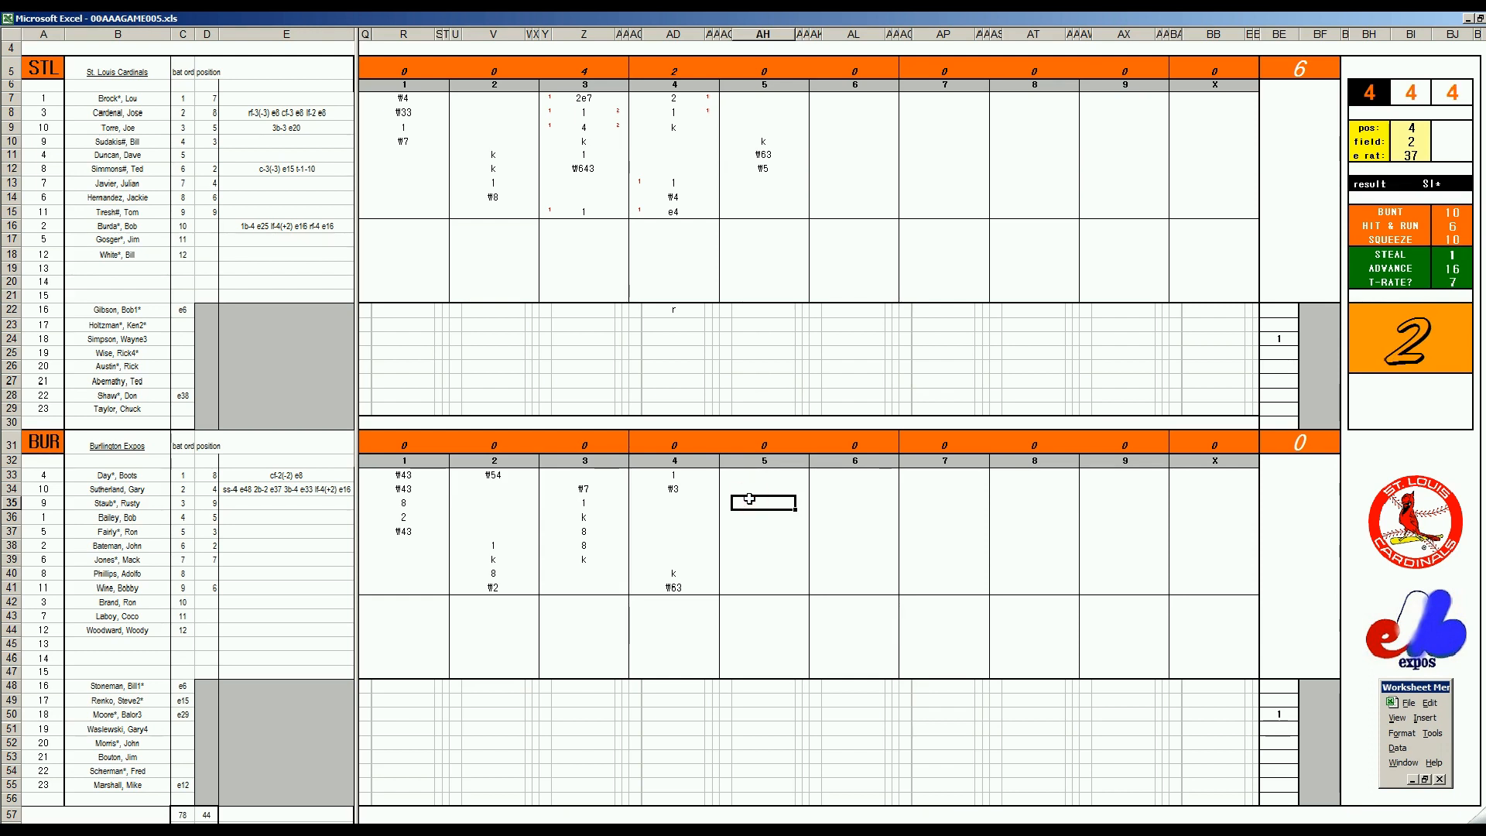
text(2)
key(Return)
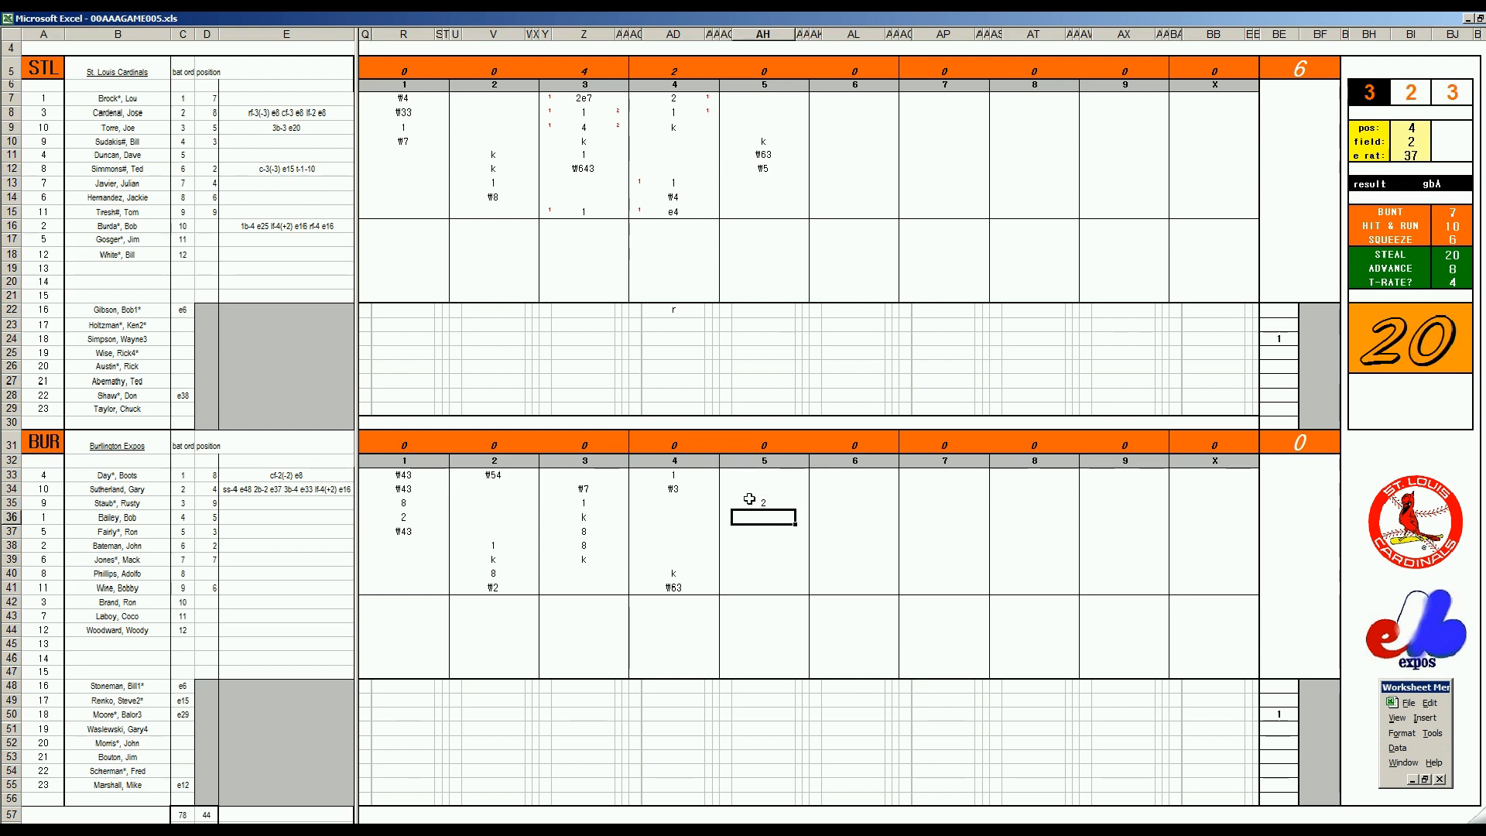
text(8)
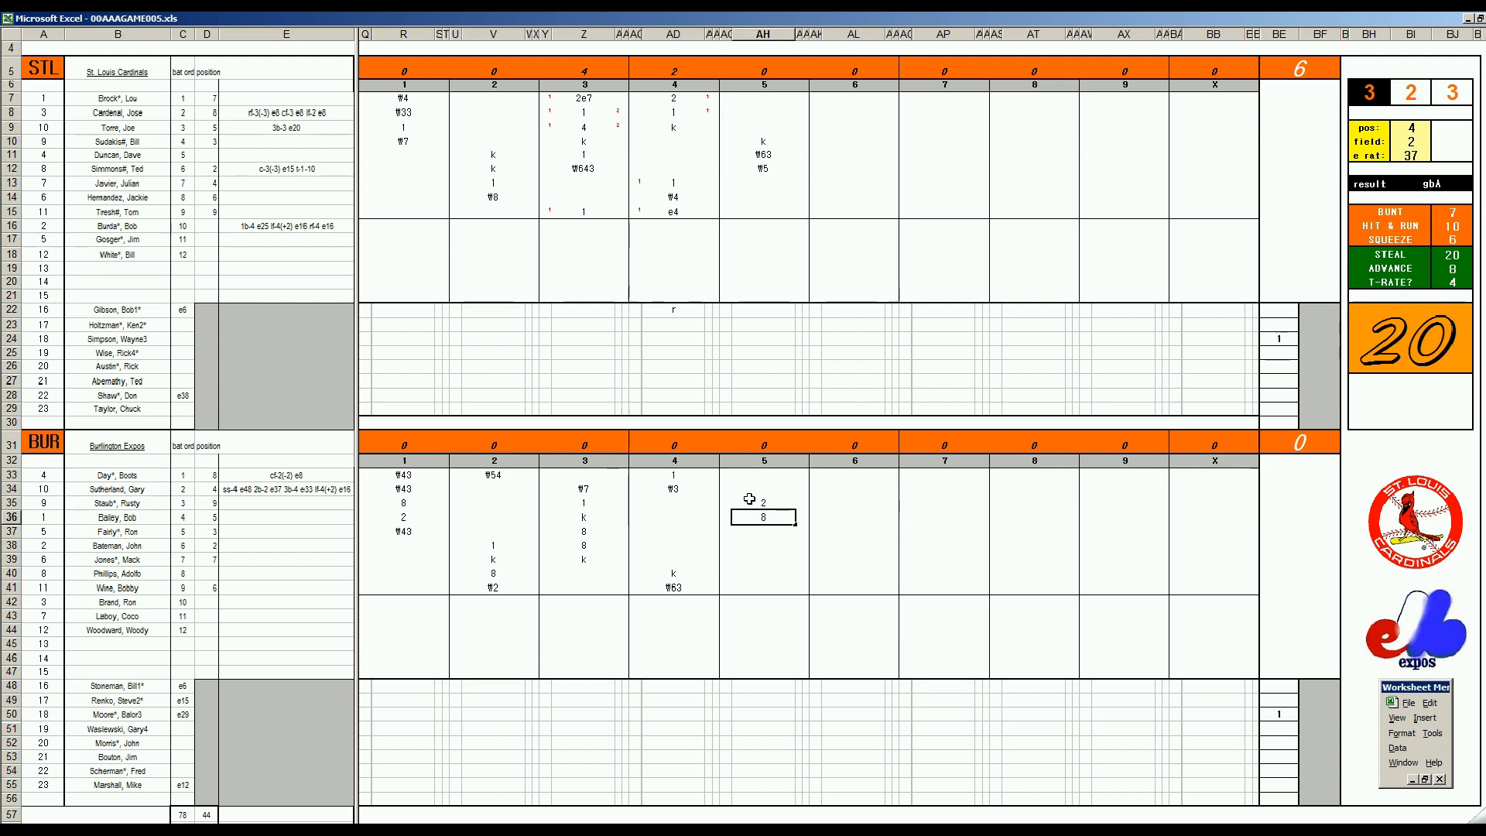
key(Return)
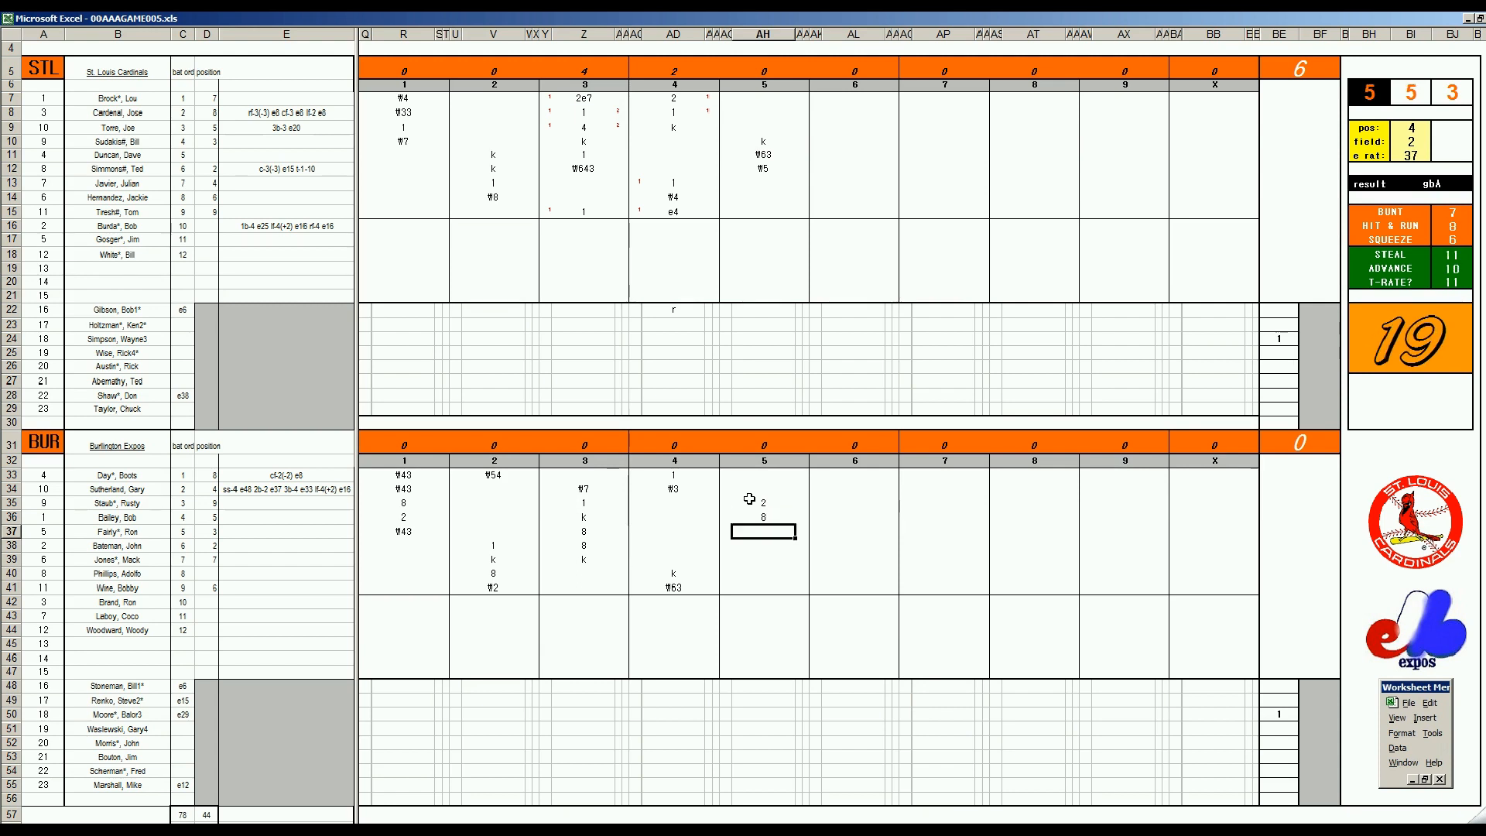
text(#7)
key(Return)
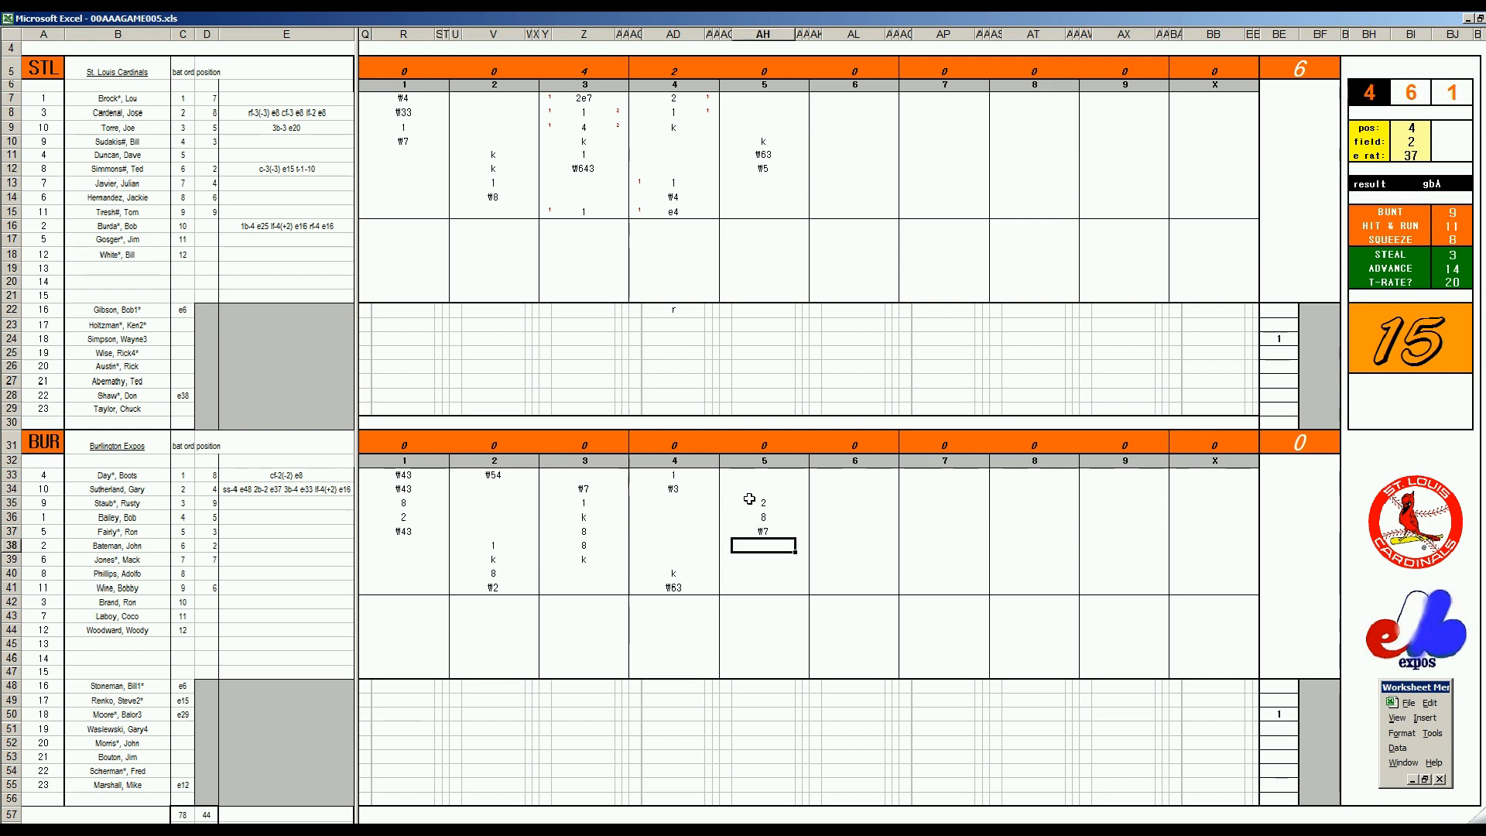
Complete Burlington's fifth inning with k in AH38, 8 in AH39 and ₩4 in AH40
text(k)
key(Return)
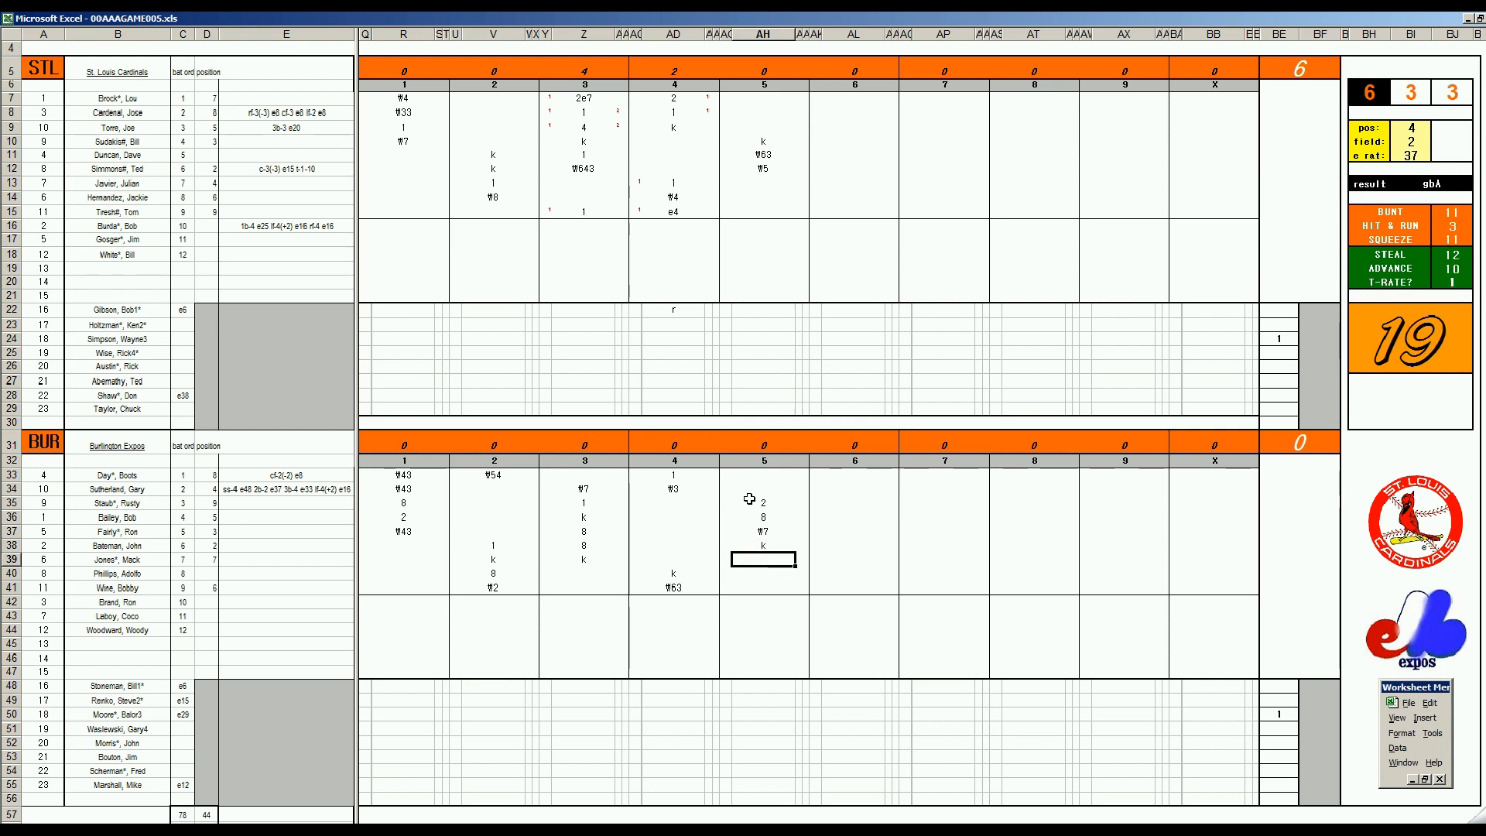
text(8)
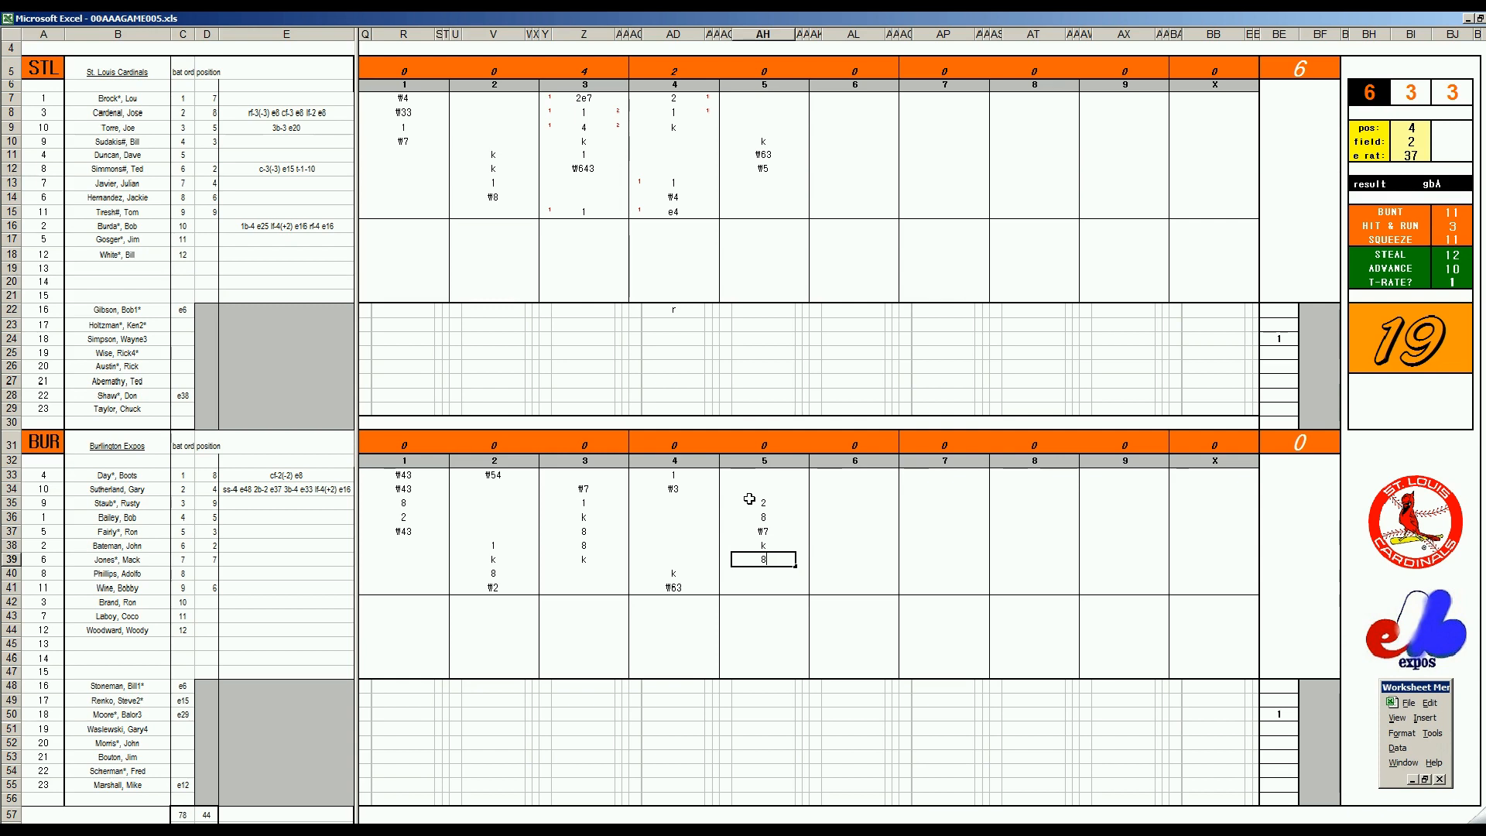
key(Return)
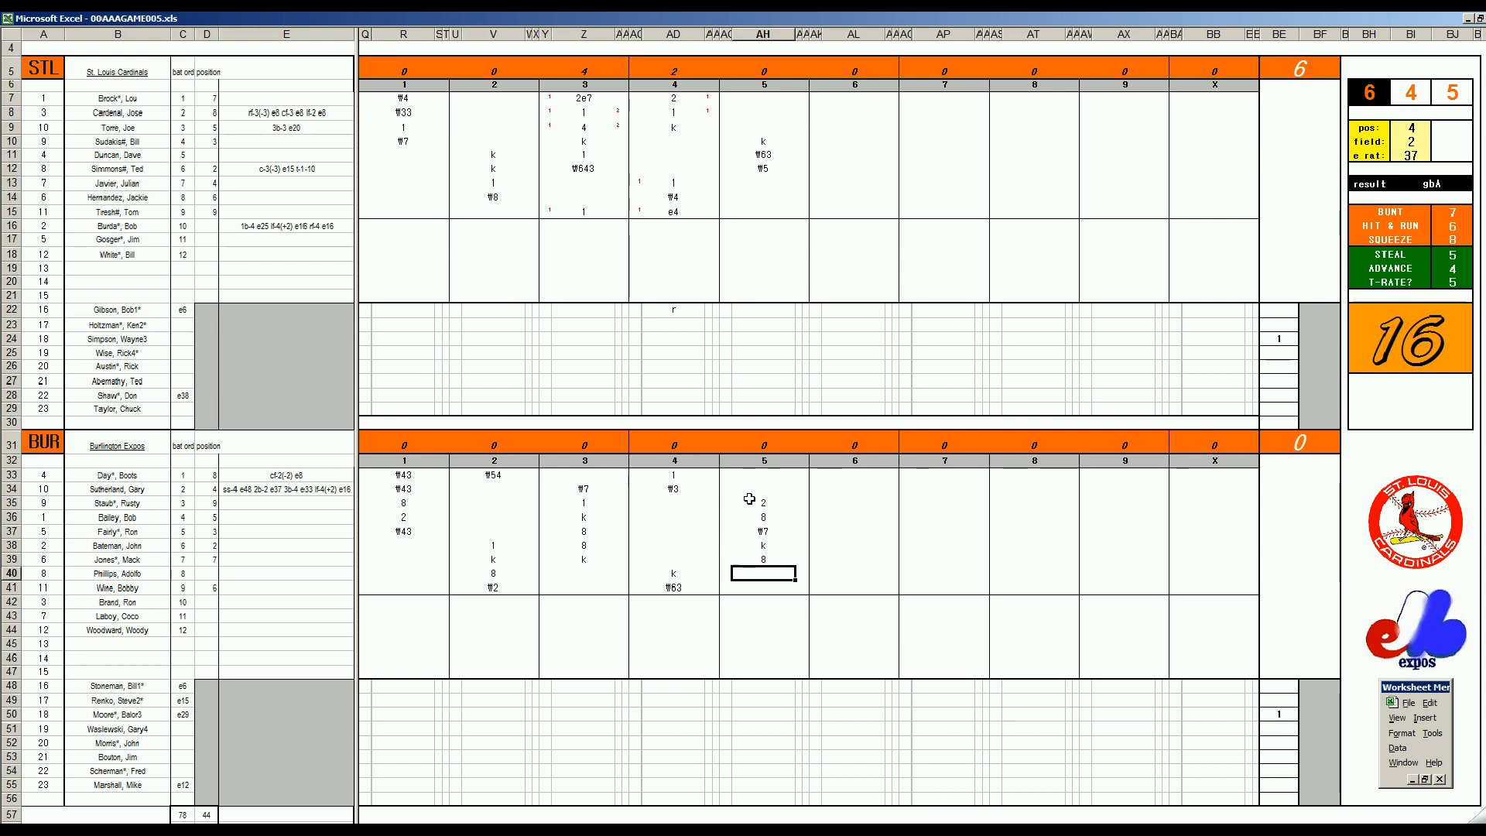
text(f4)
Record St. Louis's sixth inning as k in AL13, 8 in AL14 and ₩643 in AL15
click(842, 181)
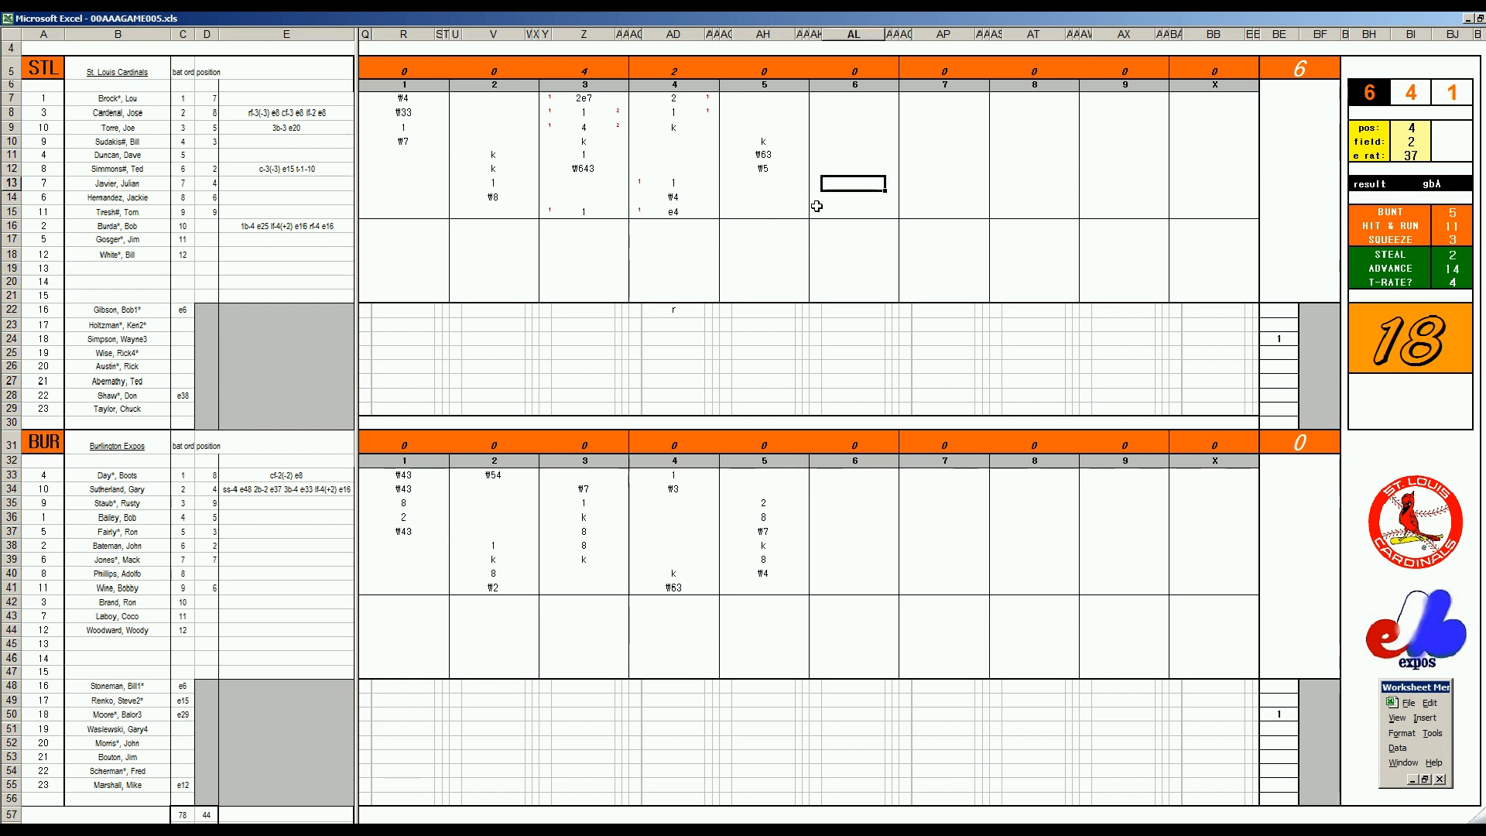
text(k)
key(Return)
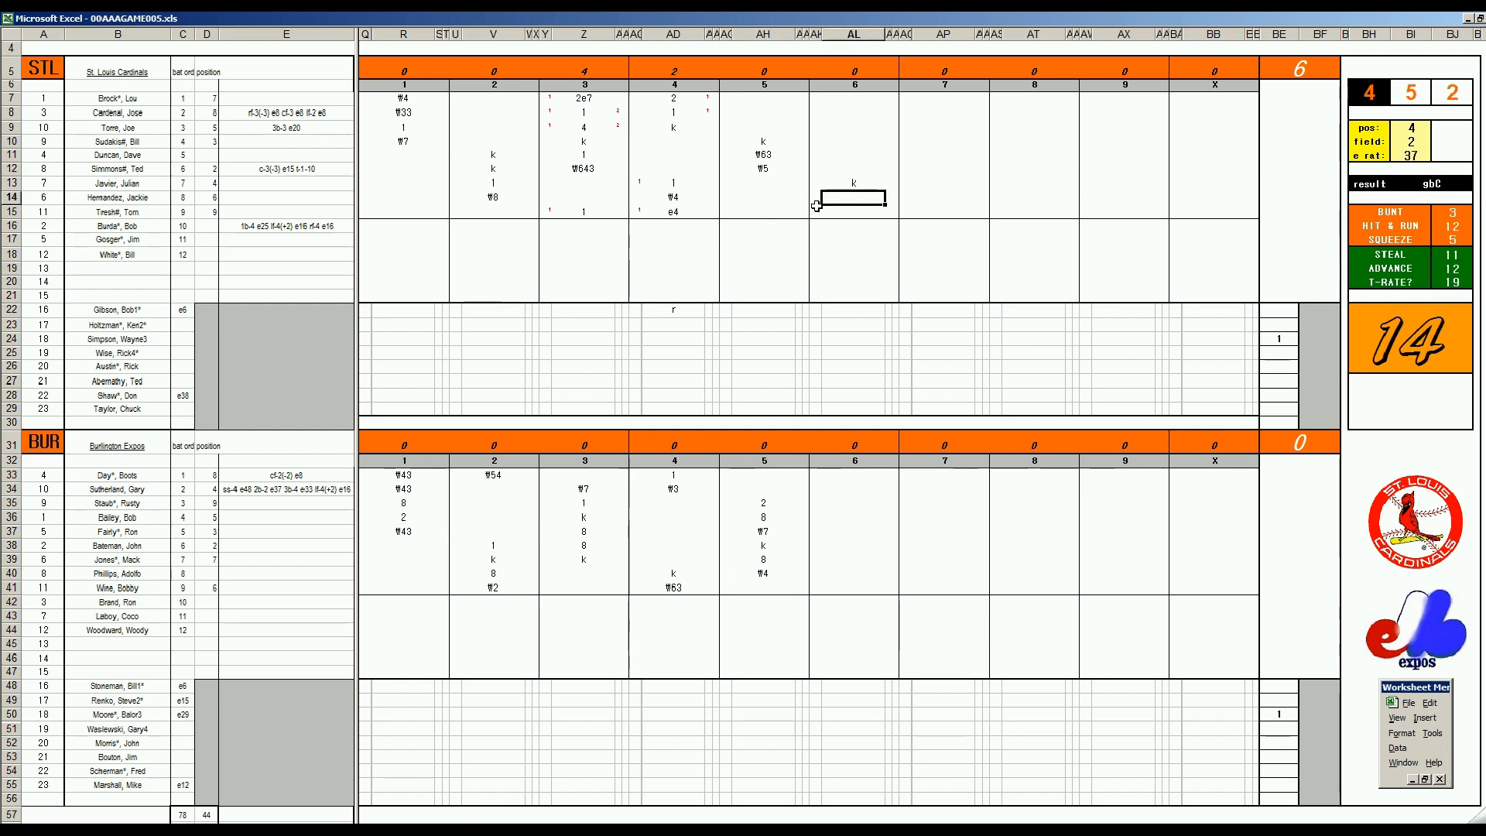
text(8)
key(Return)
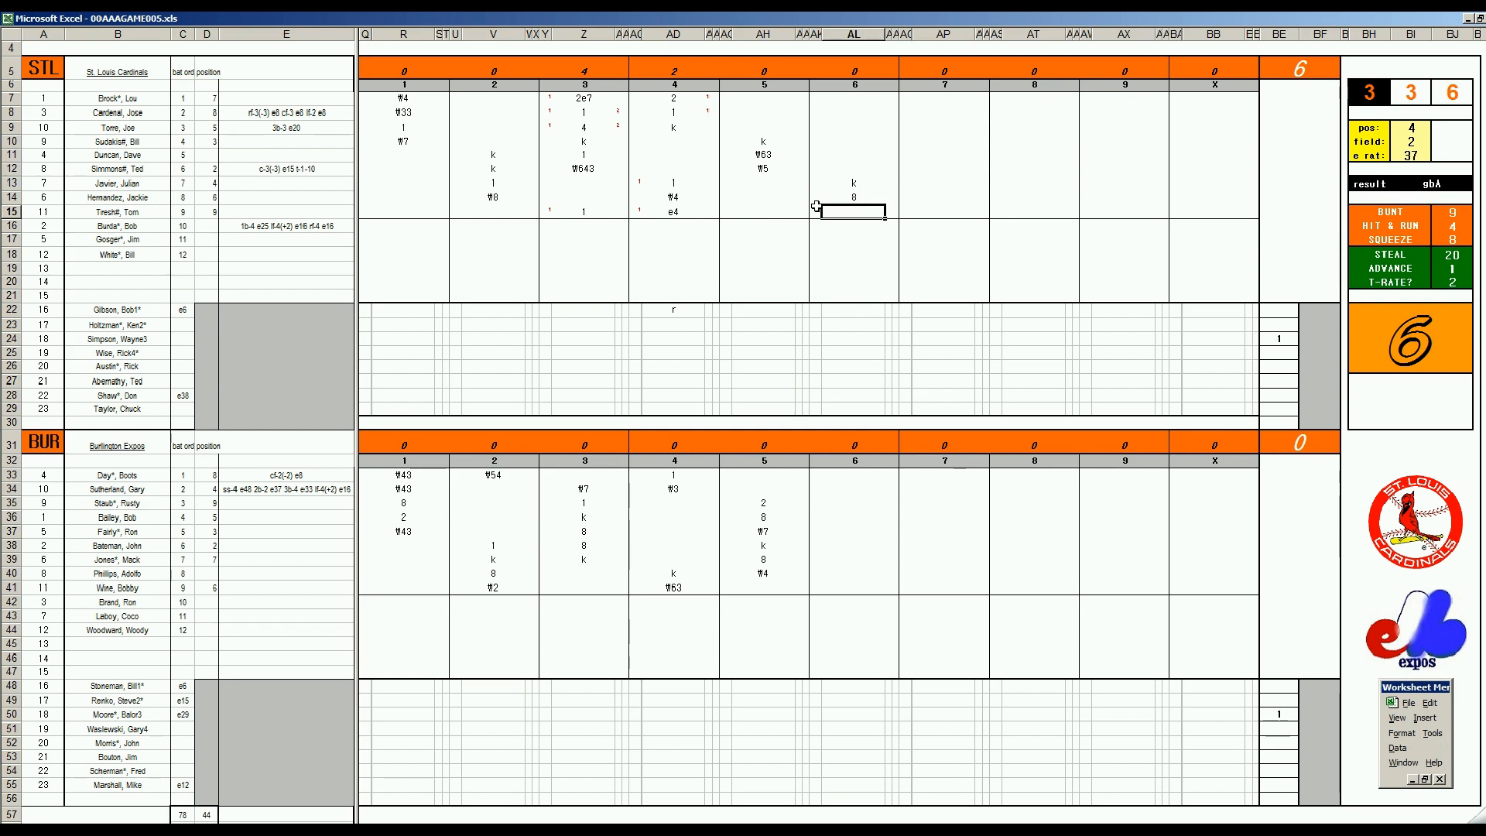
text(\643)
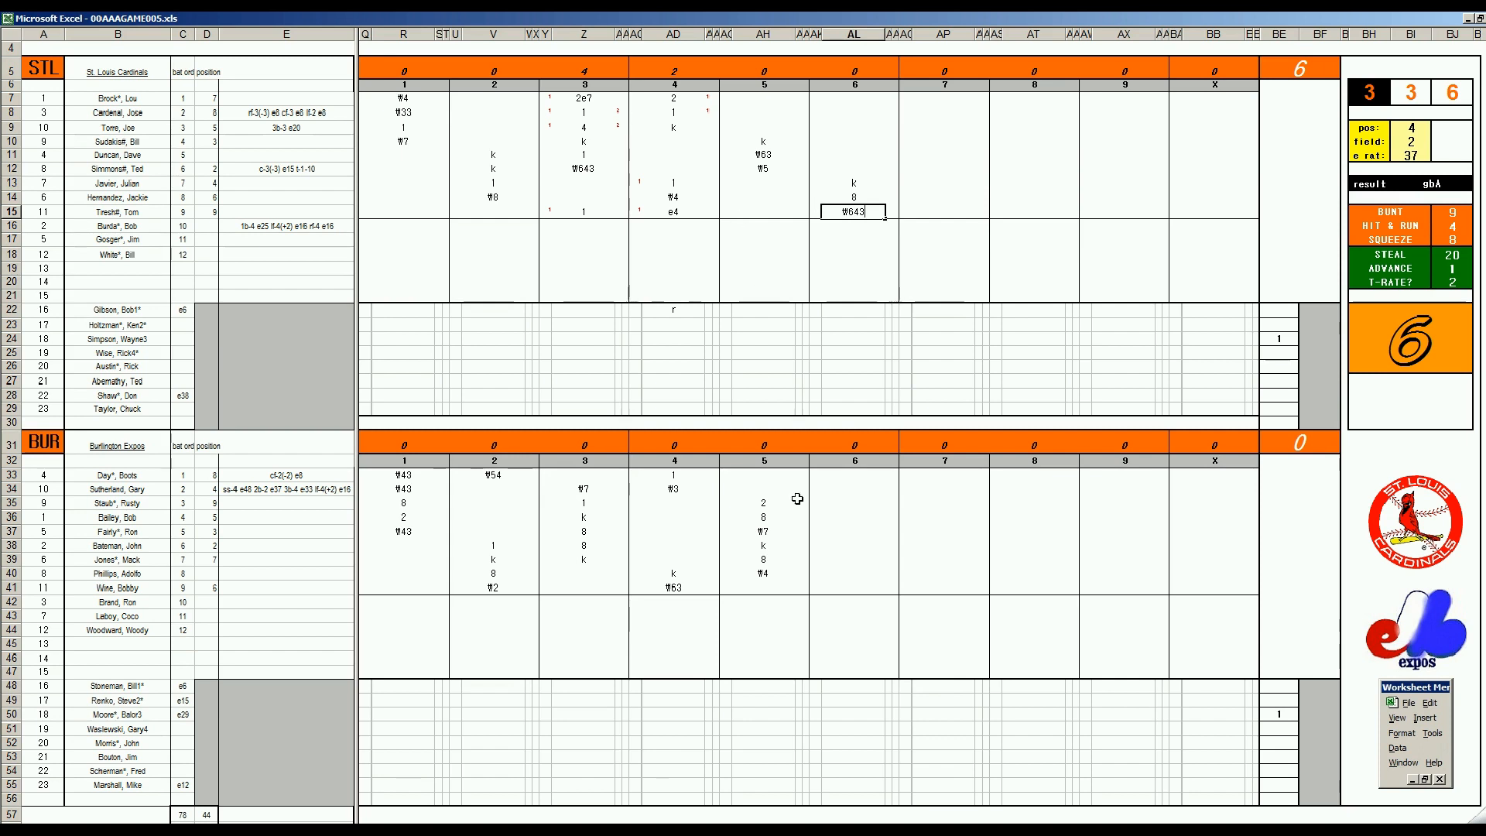
Record Burlington's 8 in AL41 and 4 in AL33, credit the runs batted in in AM33, and mark runs with 1 in AK33 and AK41
click(843, 586)
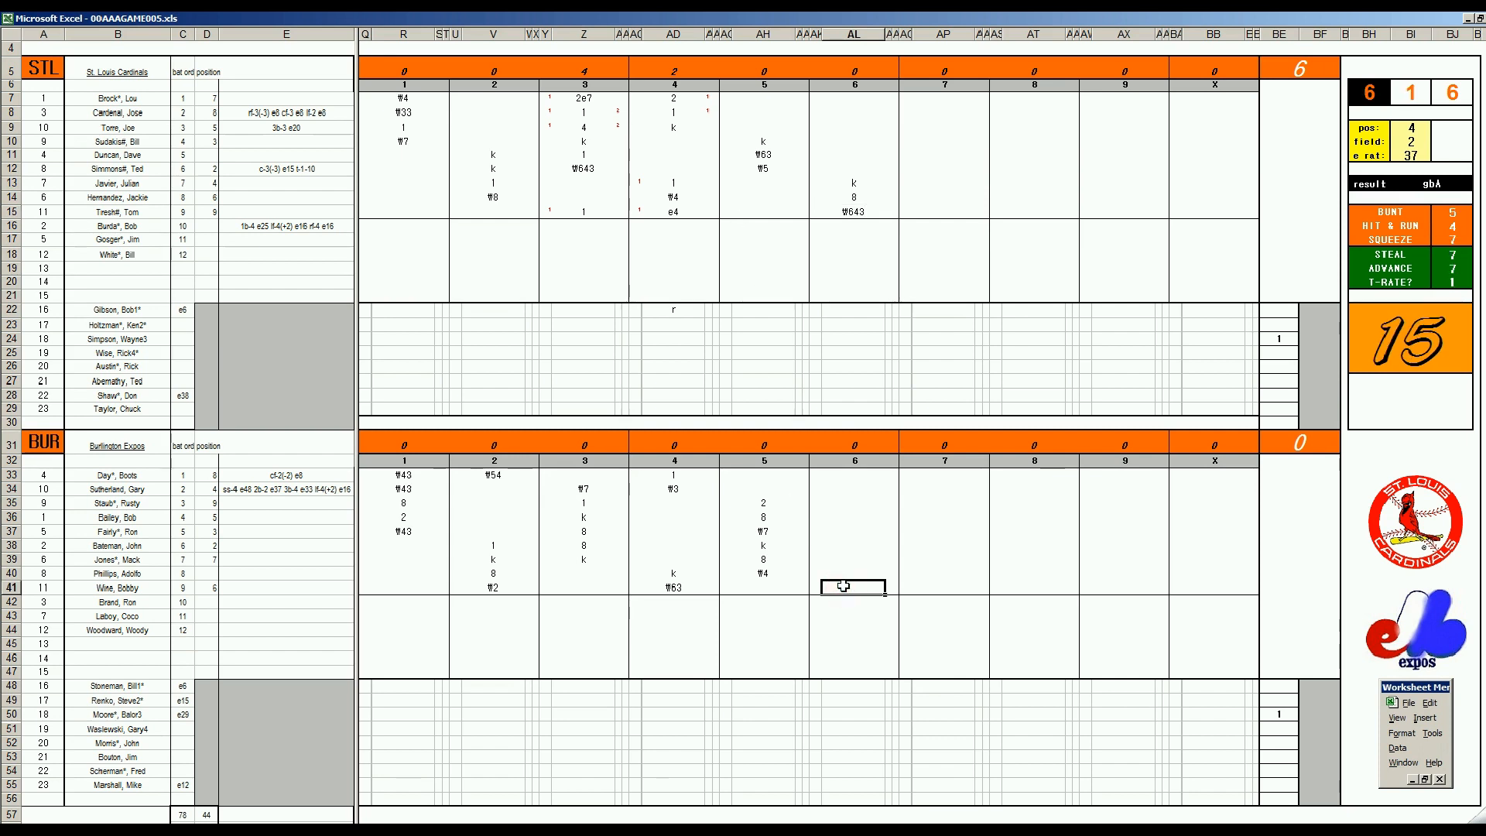
text(8)
key(Return)
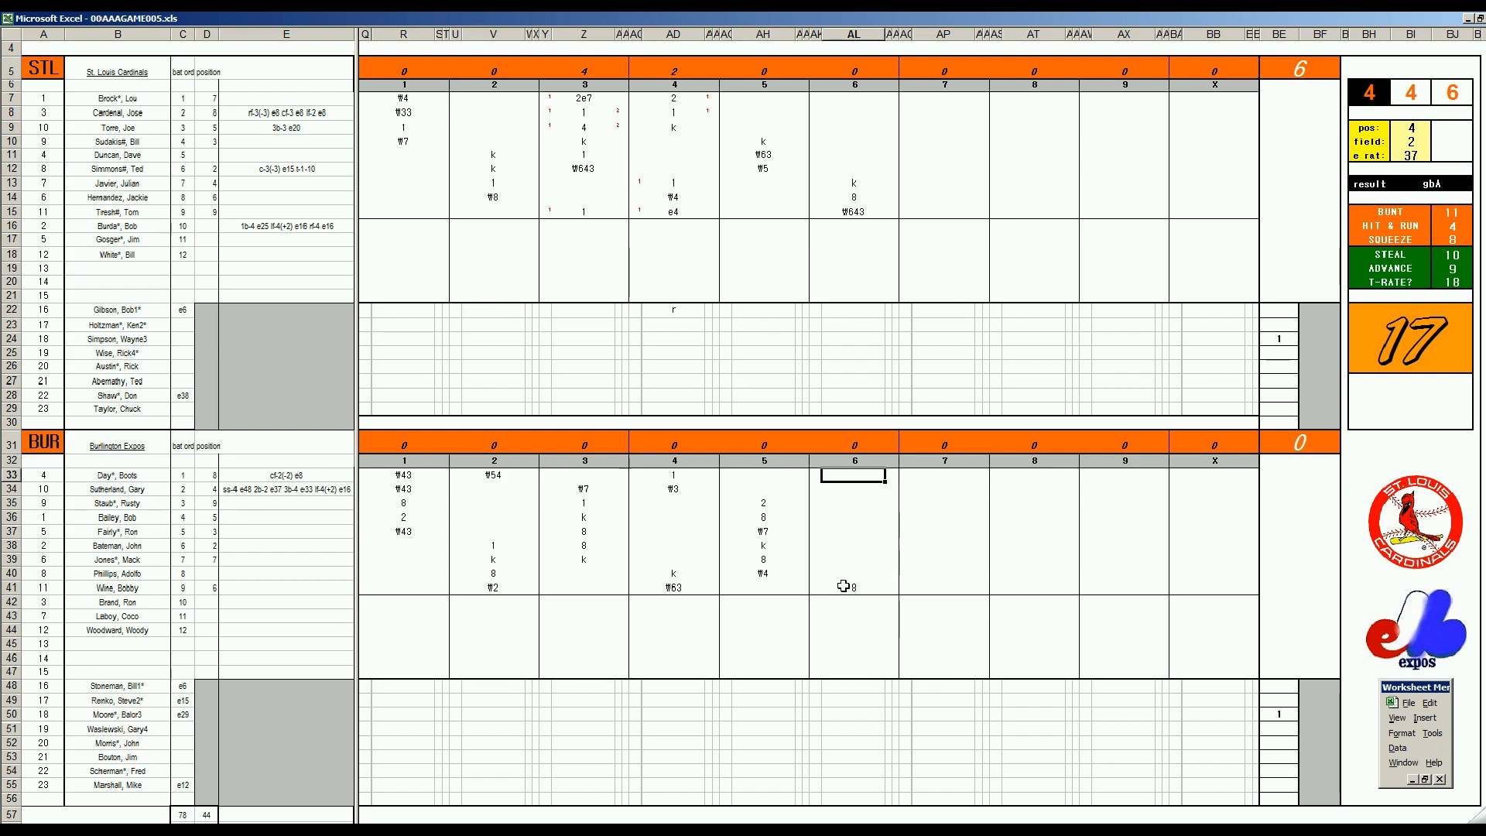
text(4)
key(Return)
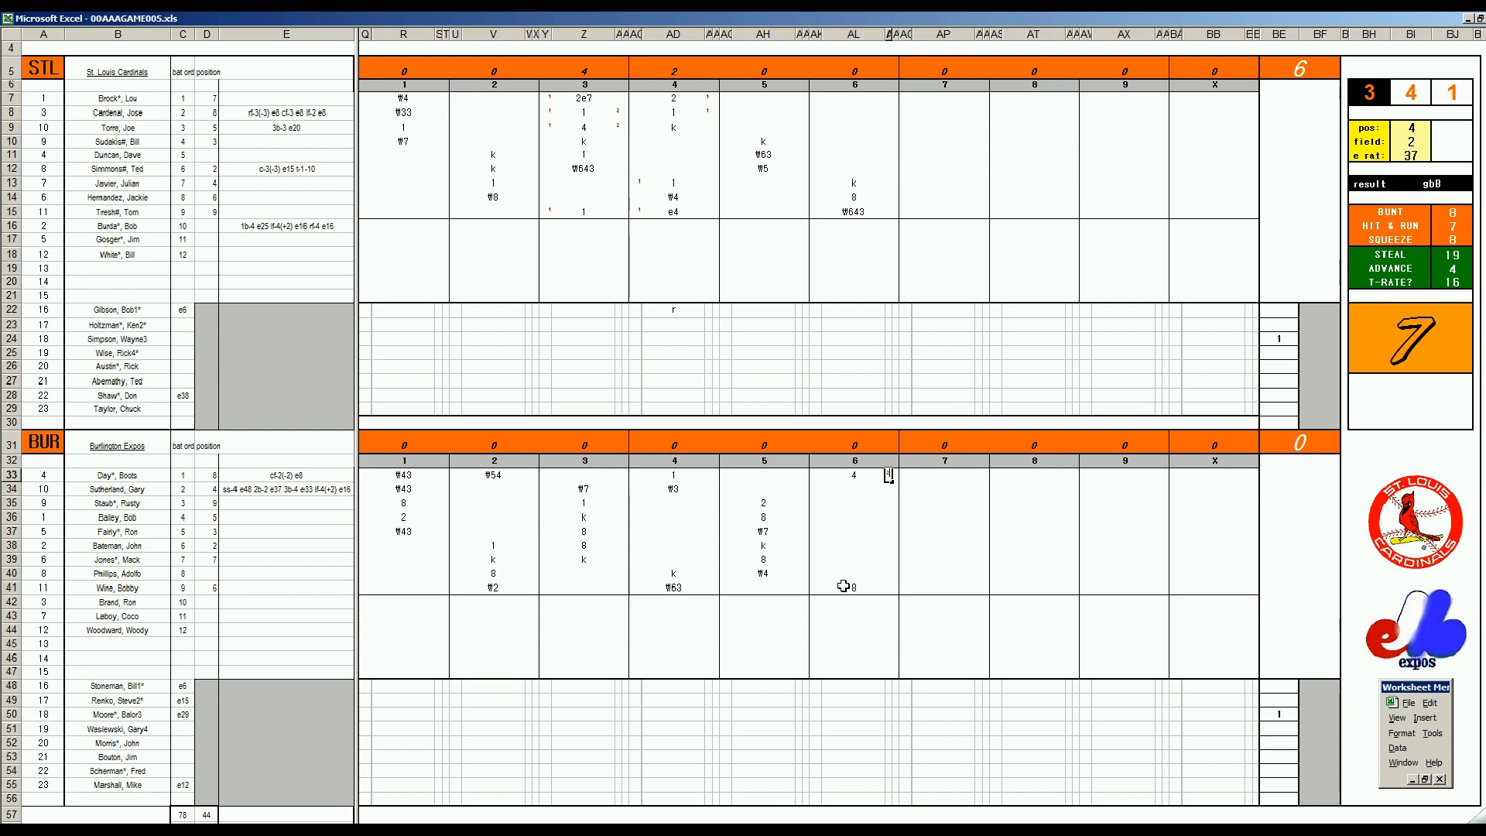
key(Up)
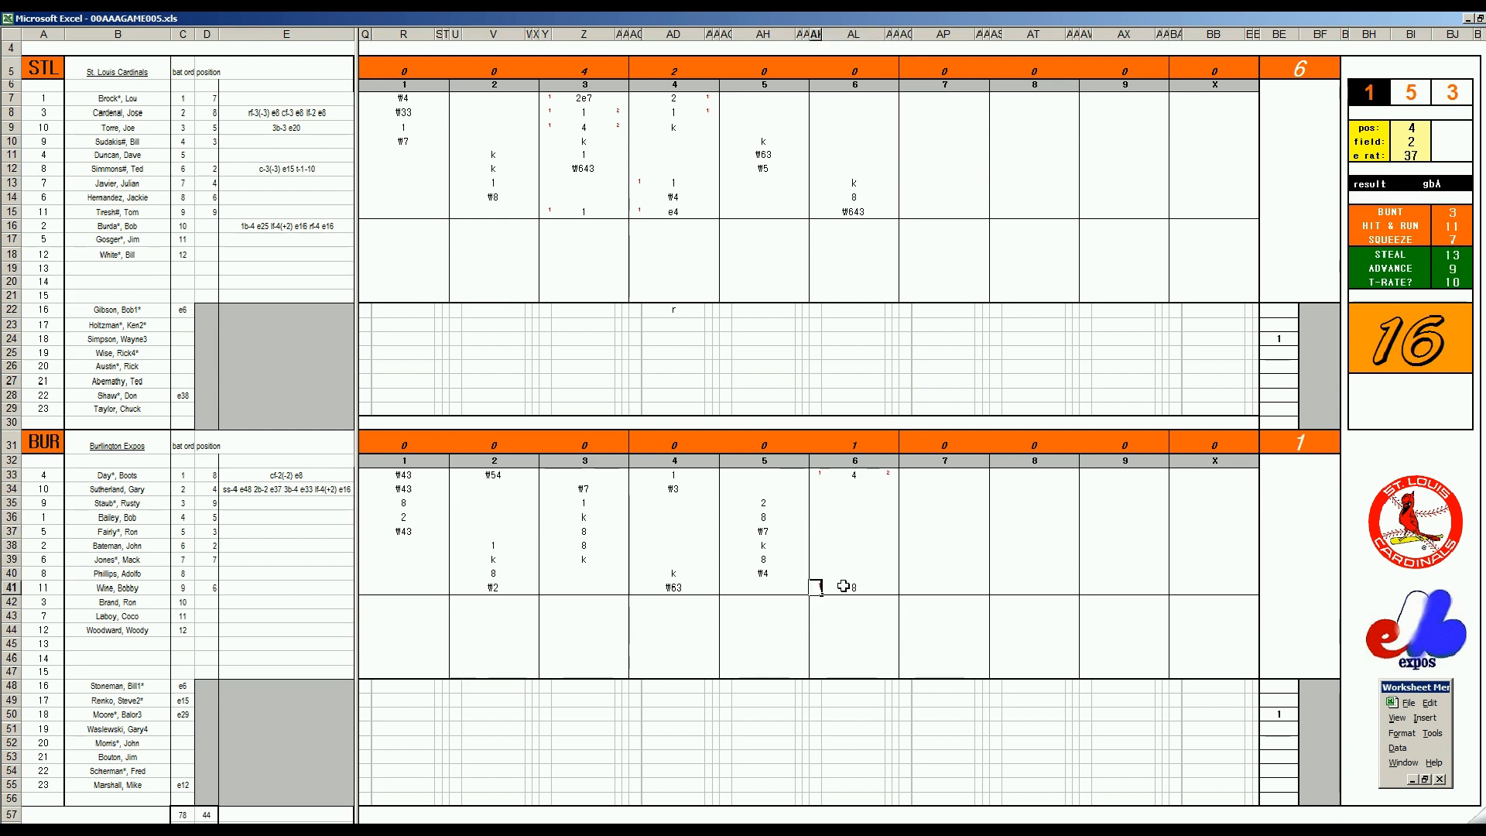
Log the St. Louis pitching change with 5 in BF24, 6 in BE26 and gs in AL26
click(1307, 342)
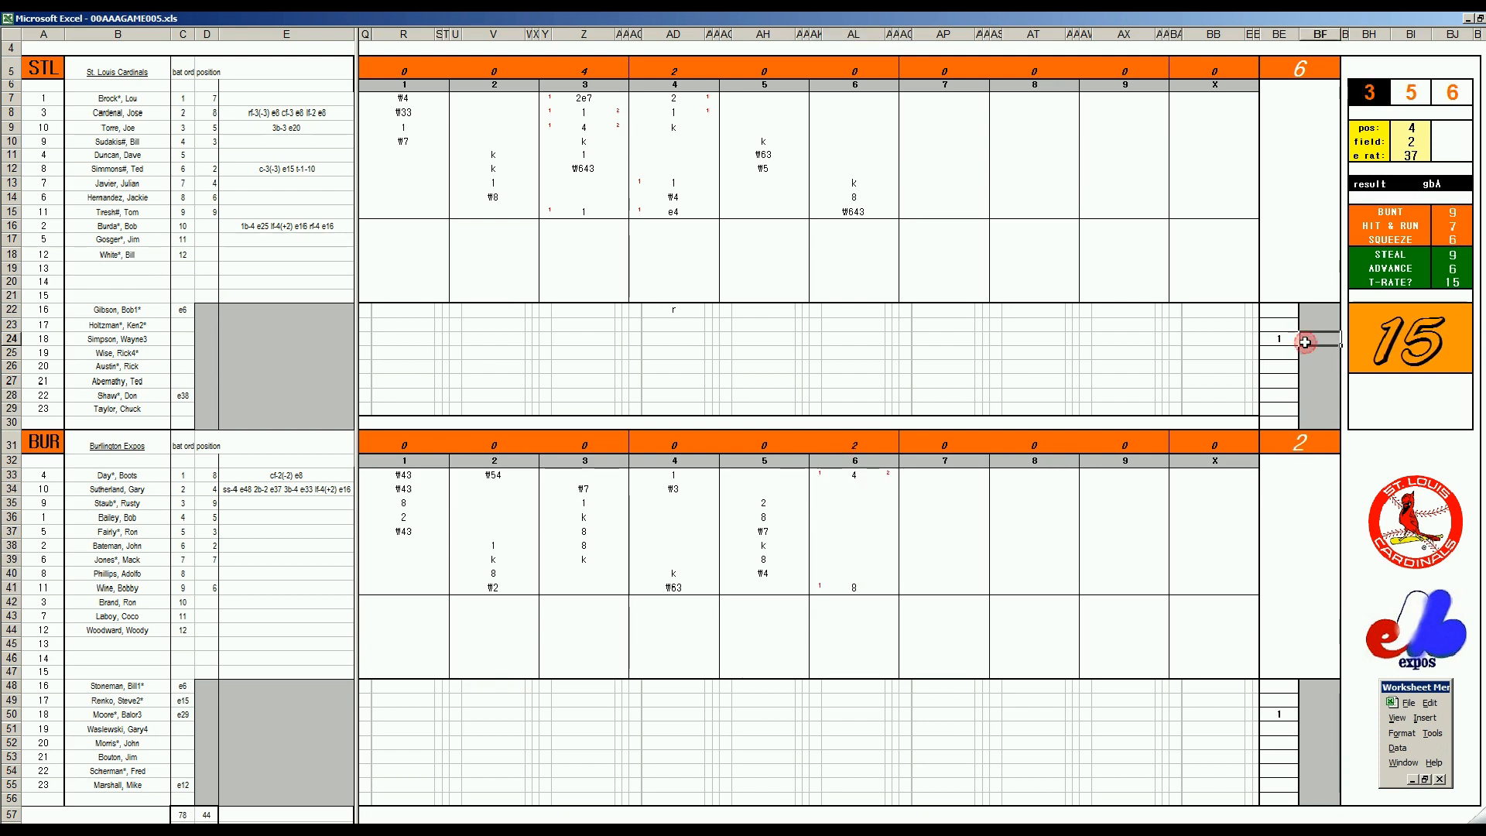
text(5)
key(Return)
key(Left)
key(Down)
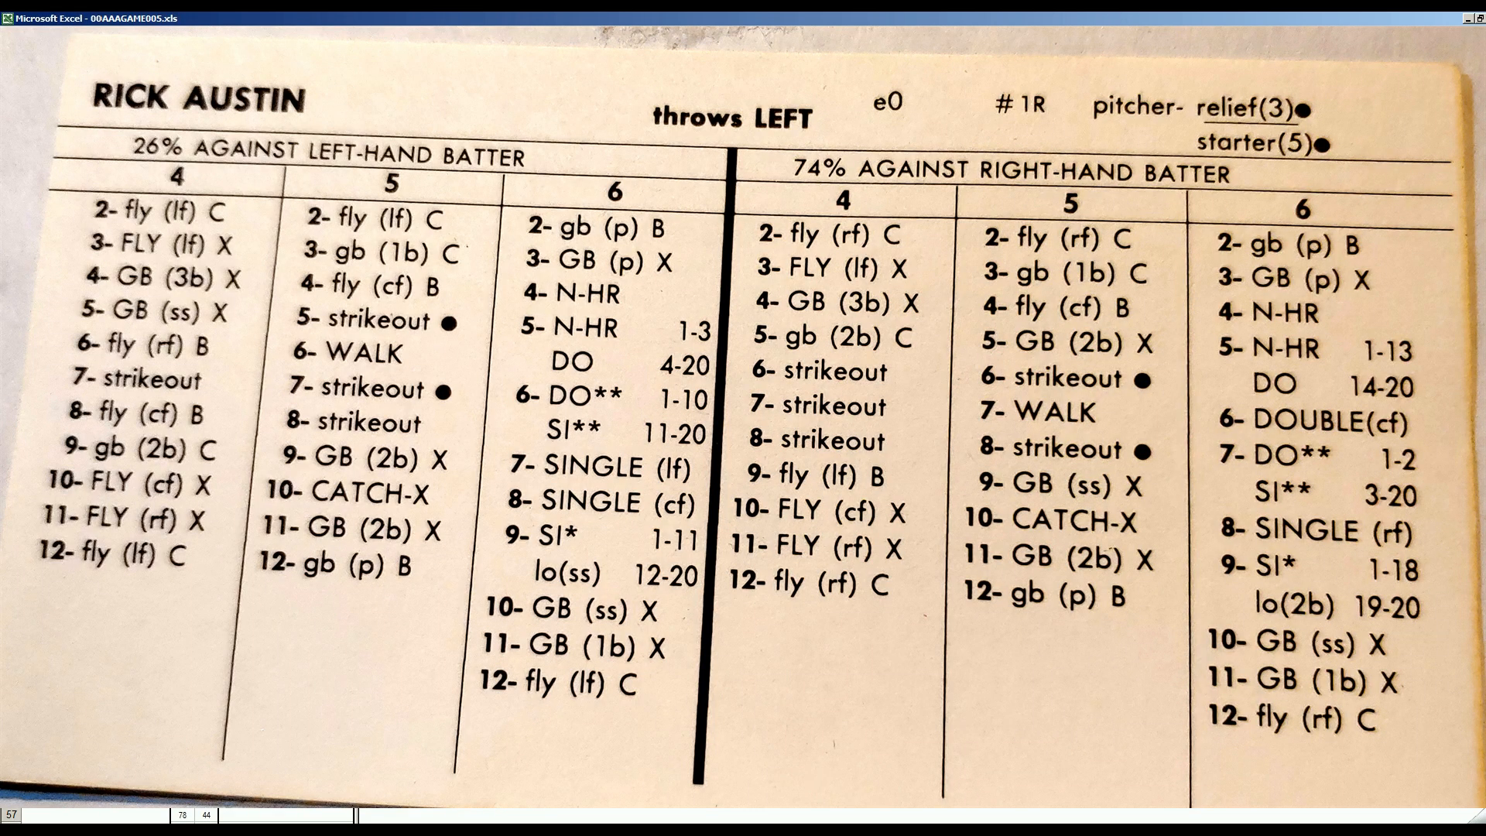
text(gs)
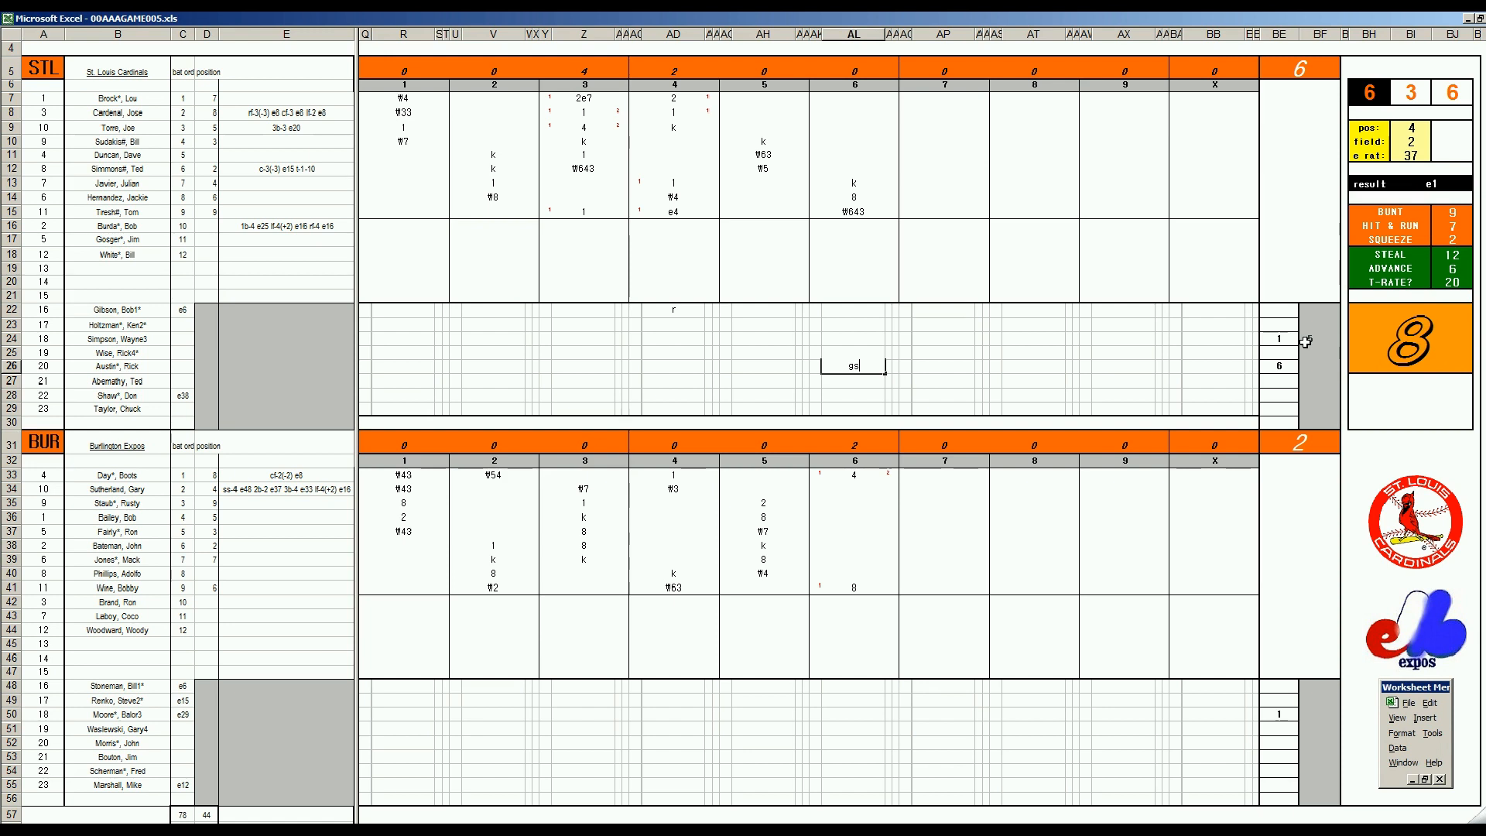
Continue Burlington's sixth inning with 8 in AL34, 1 in AL35 and 1 in AL36
click(863, 483)
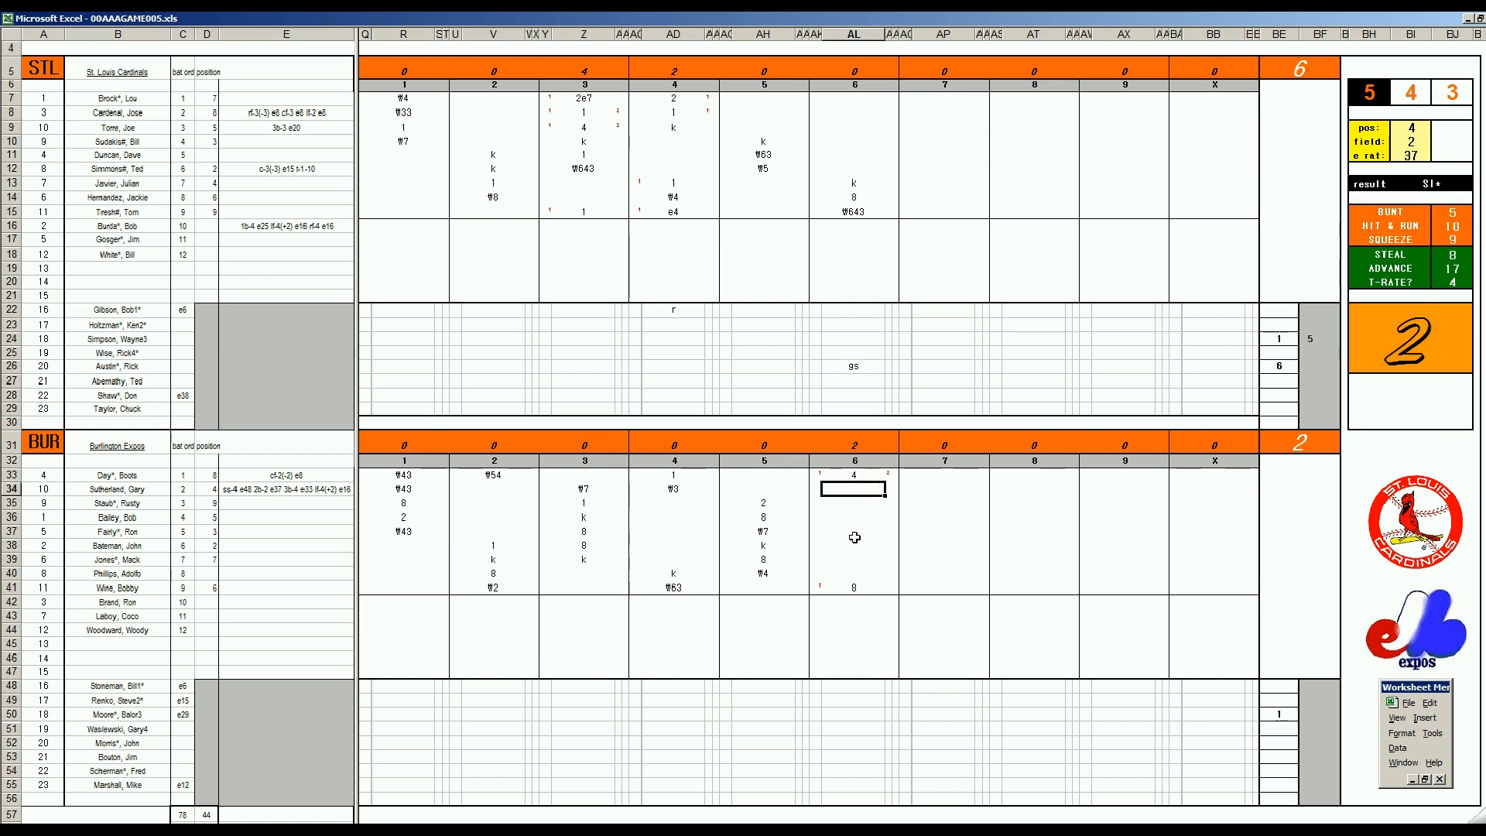
text(8)
key(Return)
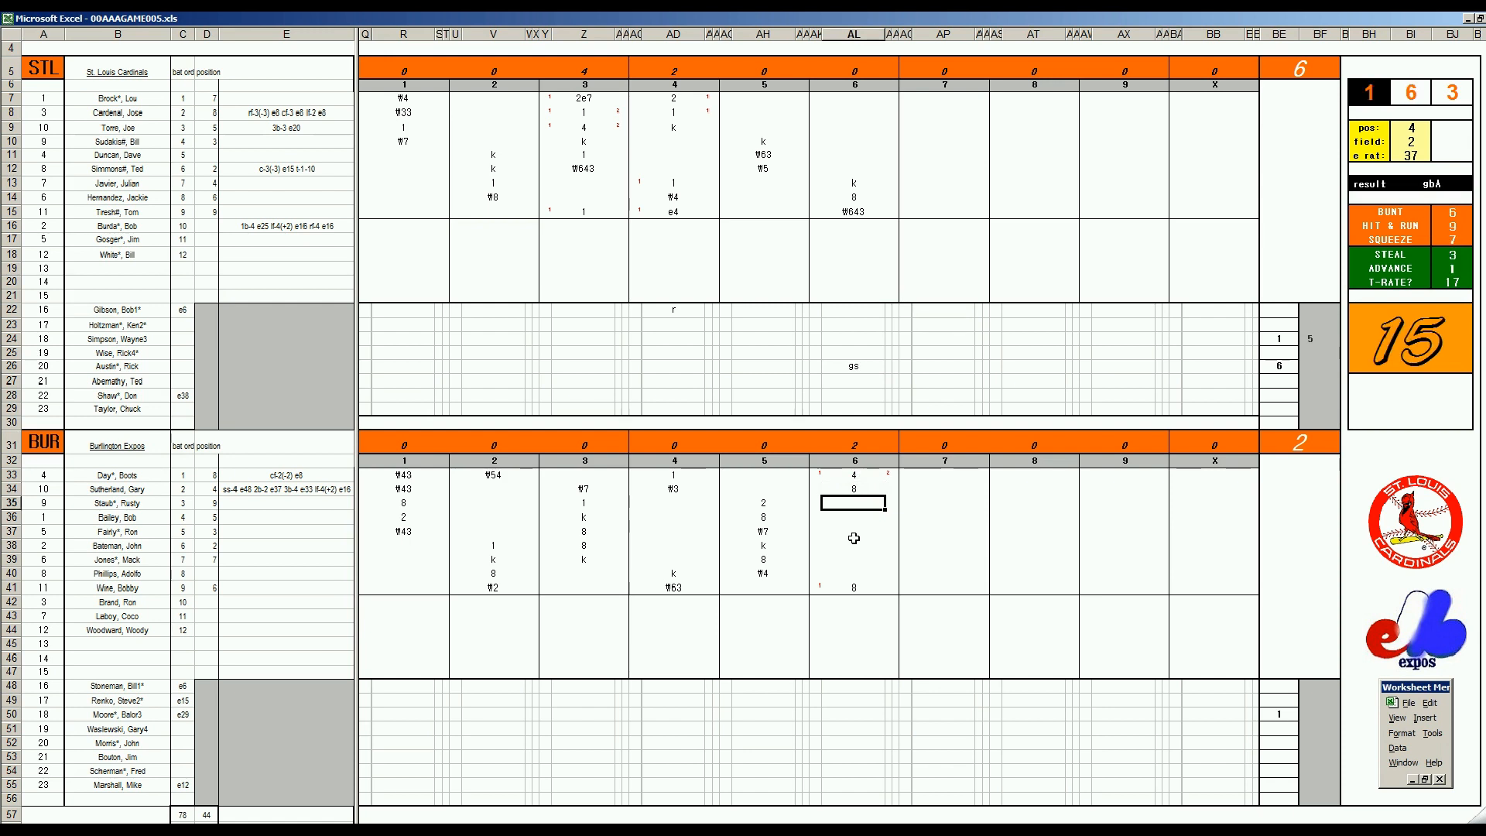
text(1)
key(Return)
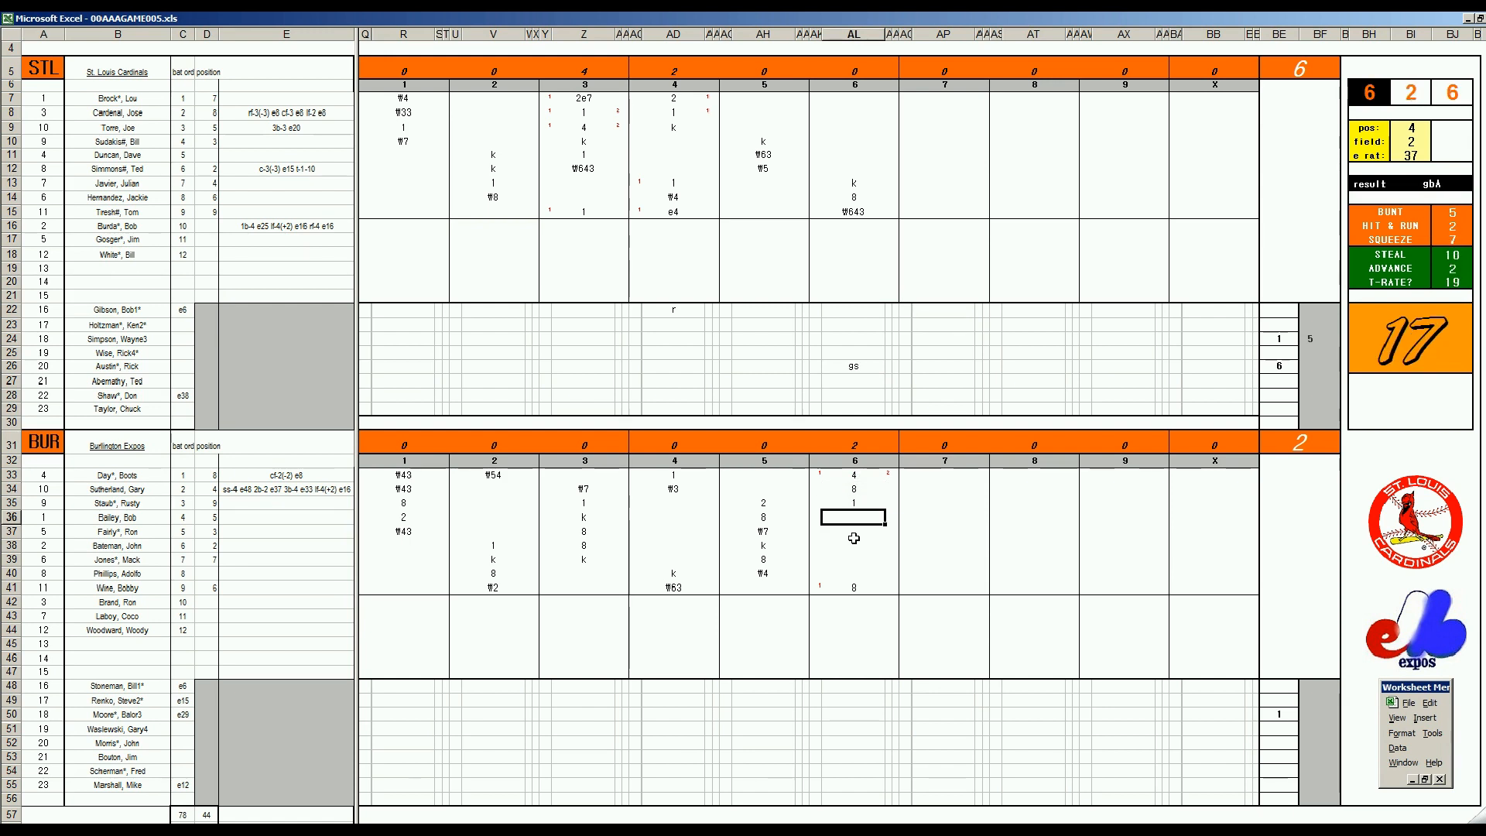
text(1)
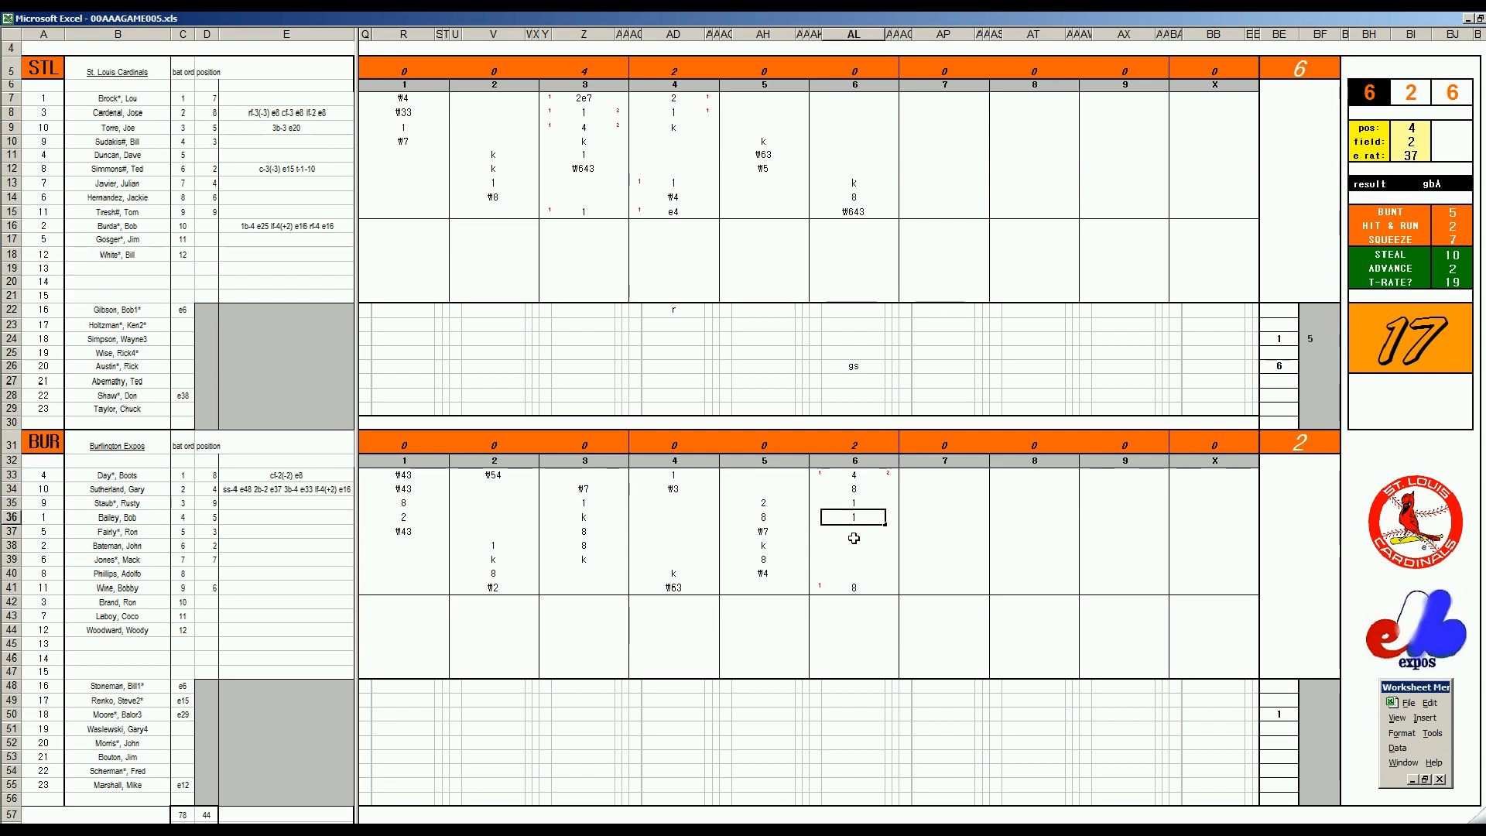
Record the double play ₩463 in AL37 and mark the scoring runner with 1 in AK34
click(854, 537)
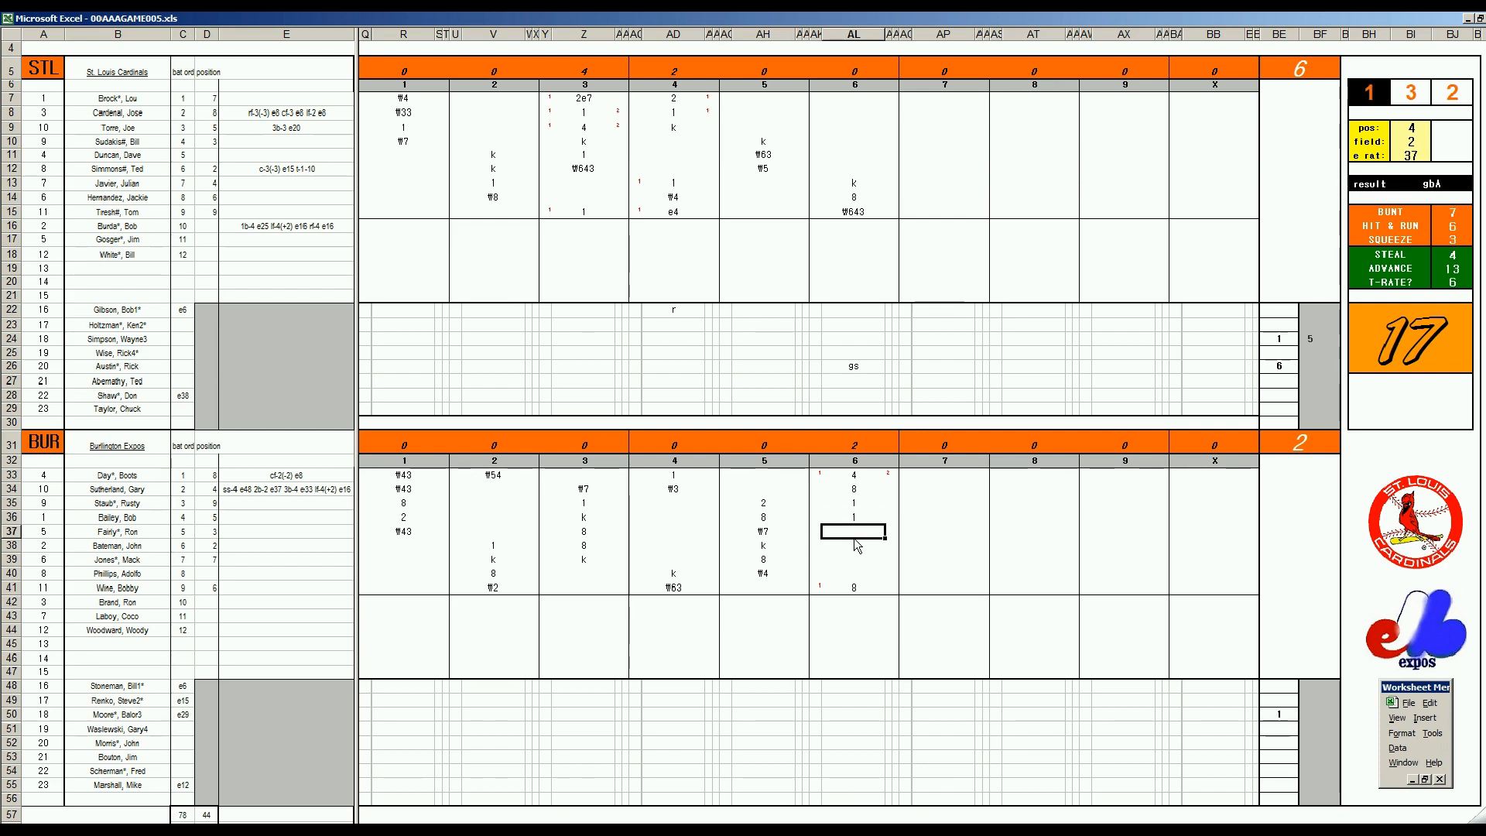
text(#463)
key(Up)
key(Up)
key(Up)
key(Left)
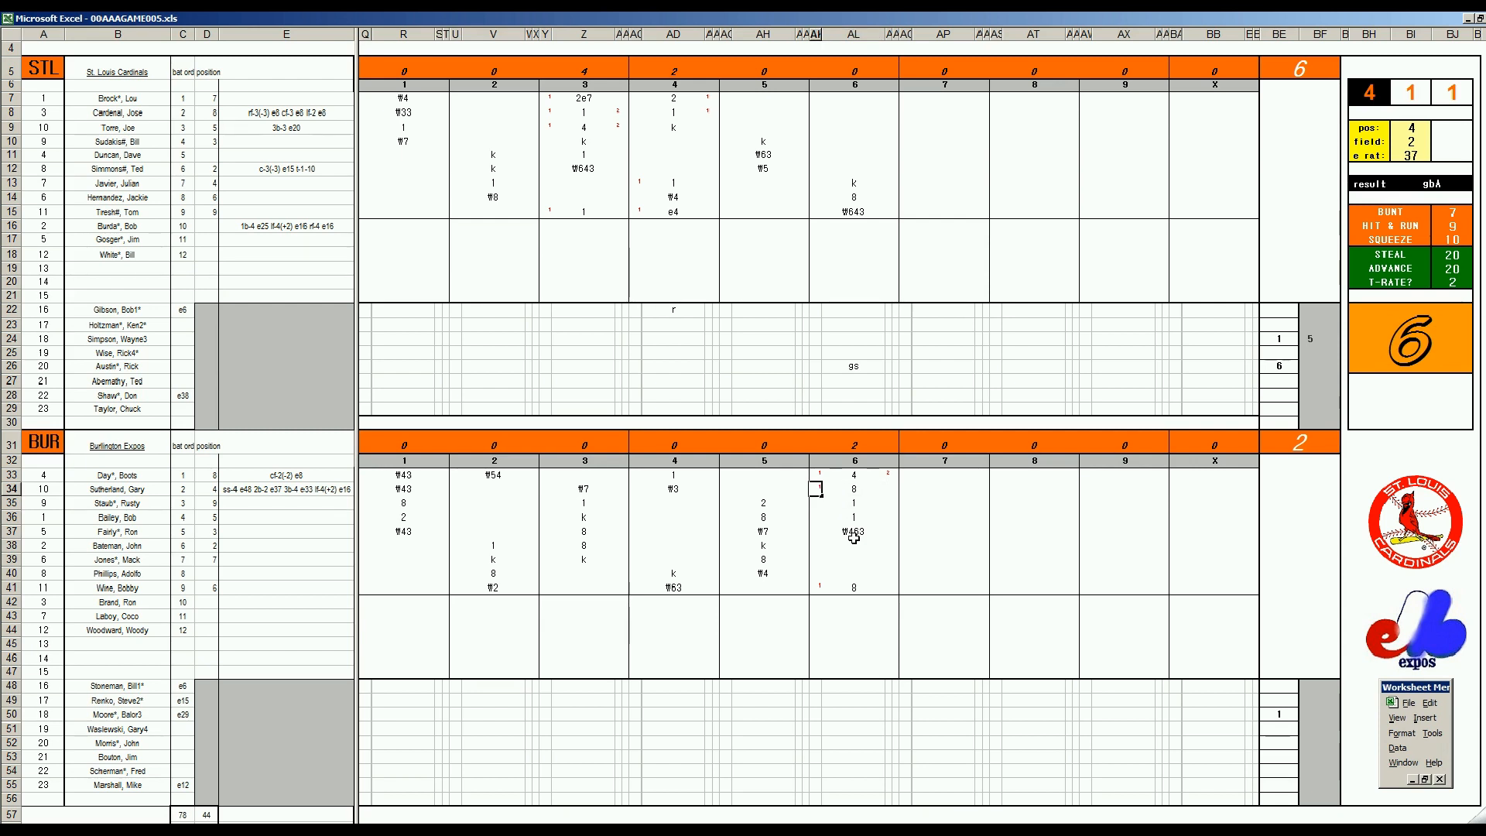
text(1)
key(Return)
Record 8 in both AL38 and AL39 for the next two Burlington batters
click(854, 546)
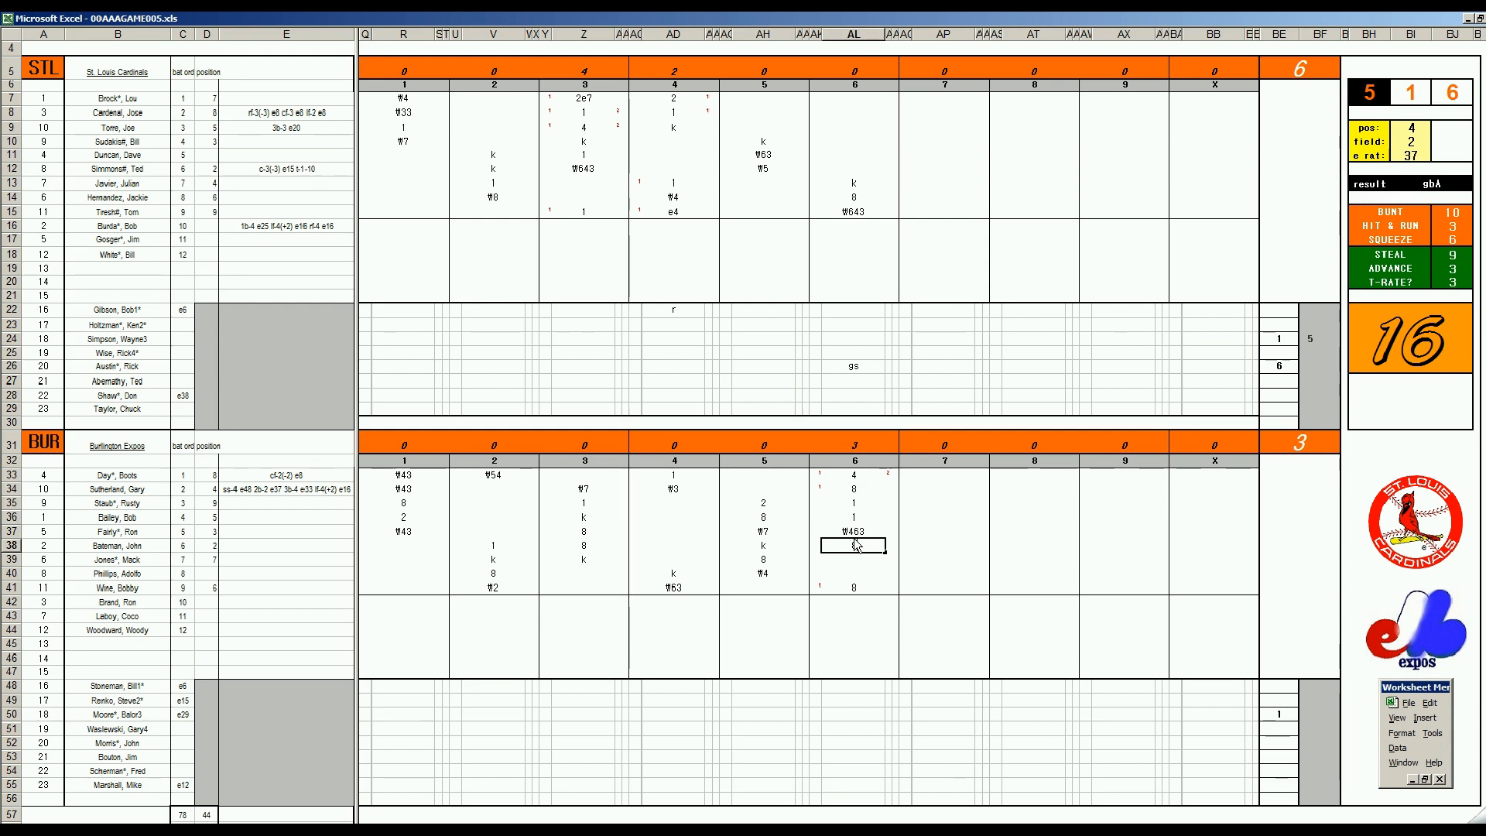
text(8)
key(Return)
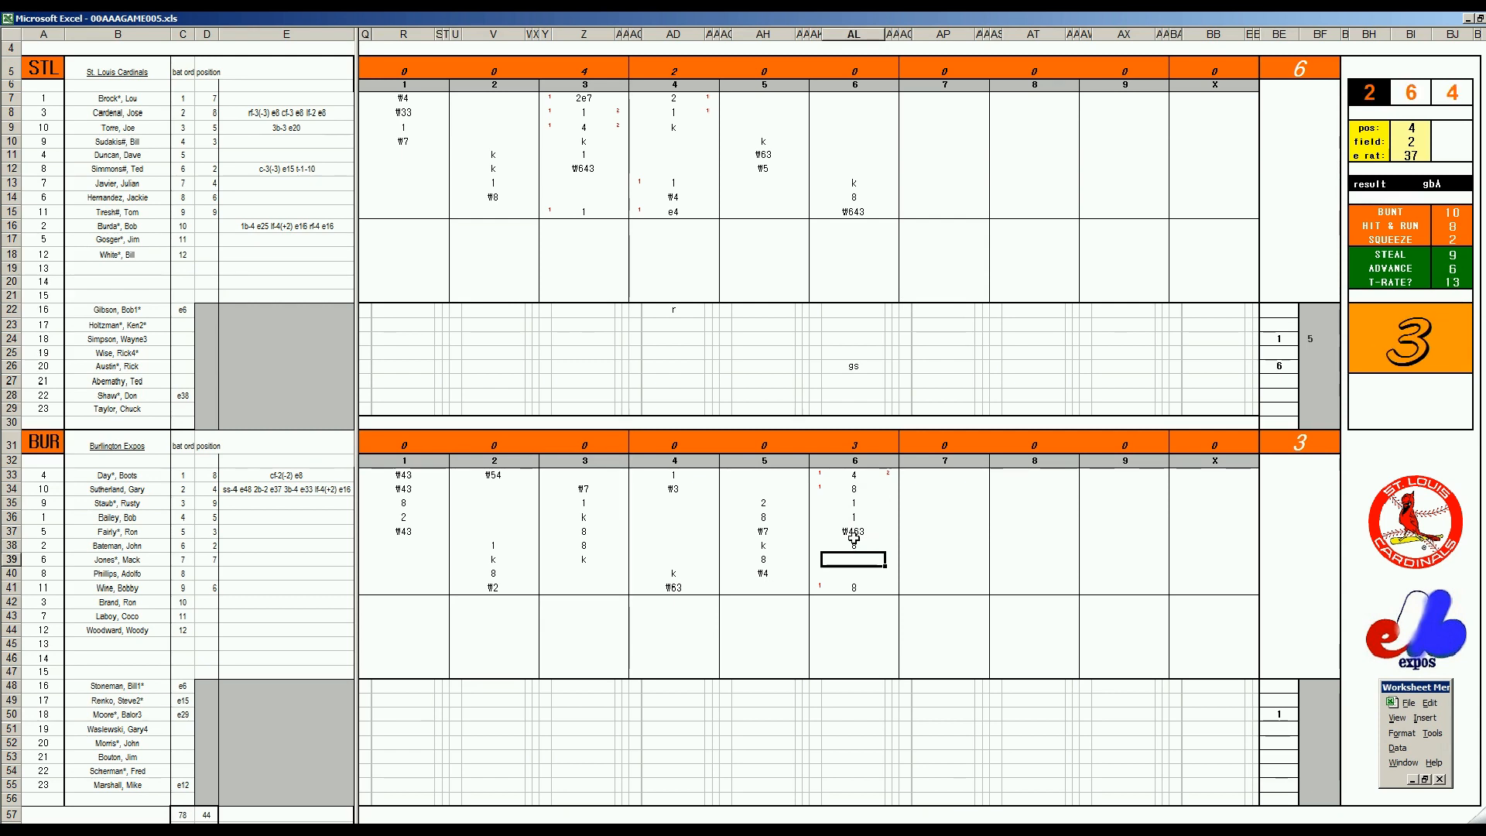
text(8)
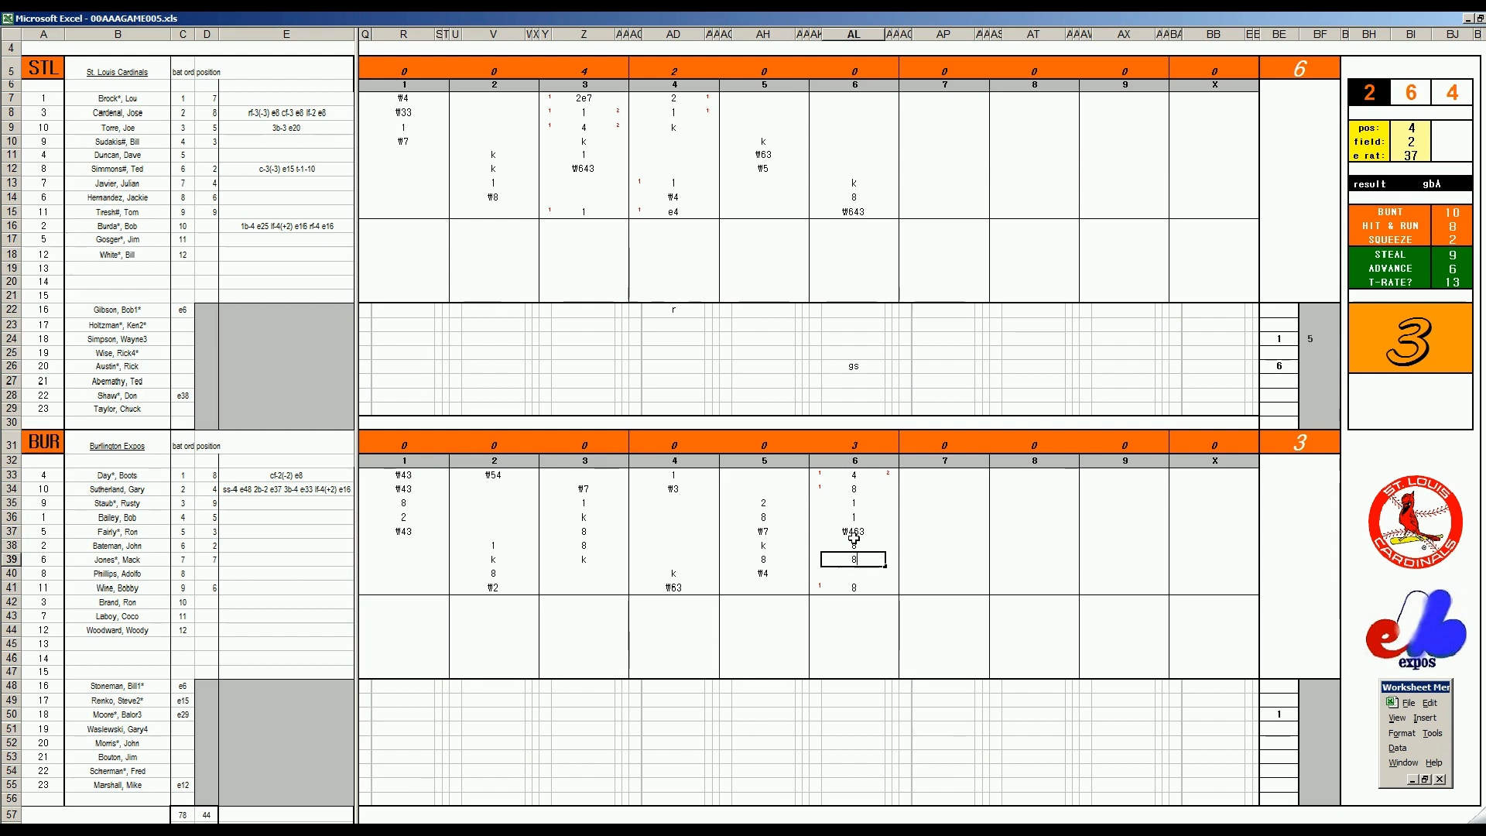
Credit 1 run batted in in AM39 and mark a run with 1 in AK35
key(Tab)
text(1)
key(Left)
key(Left)
key(Up)
key(Up)
key(Up)
key(Up)
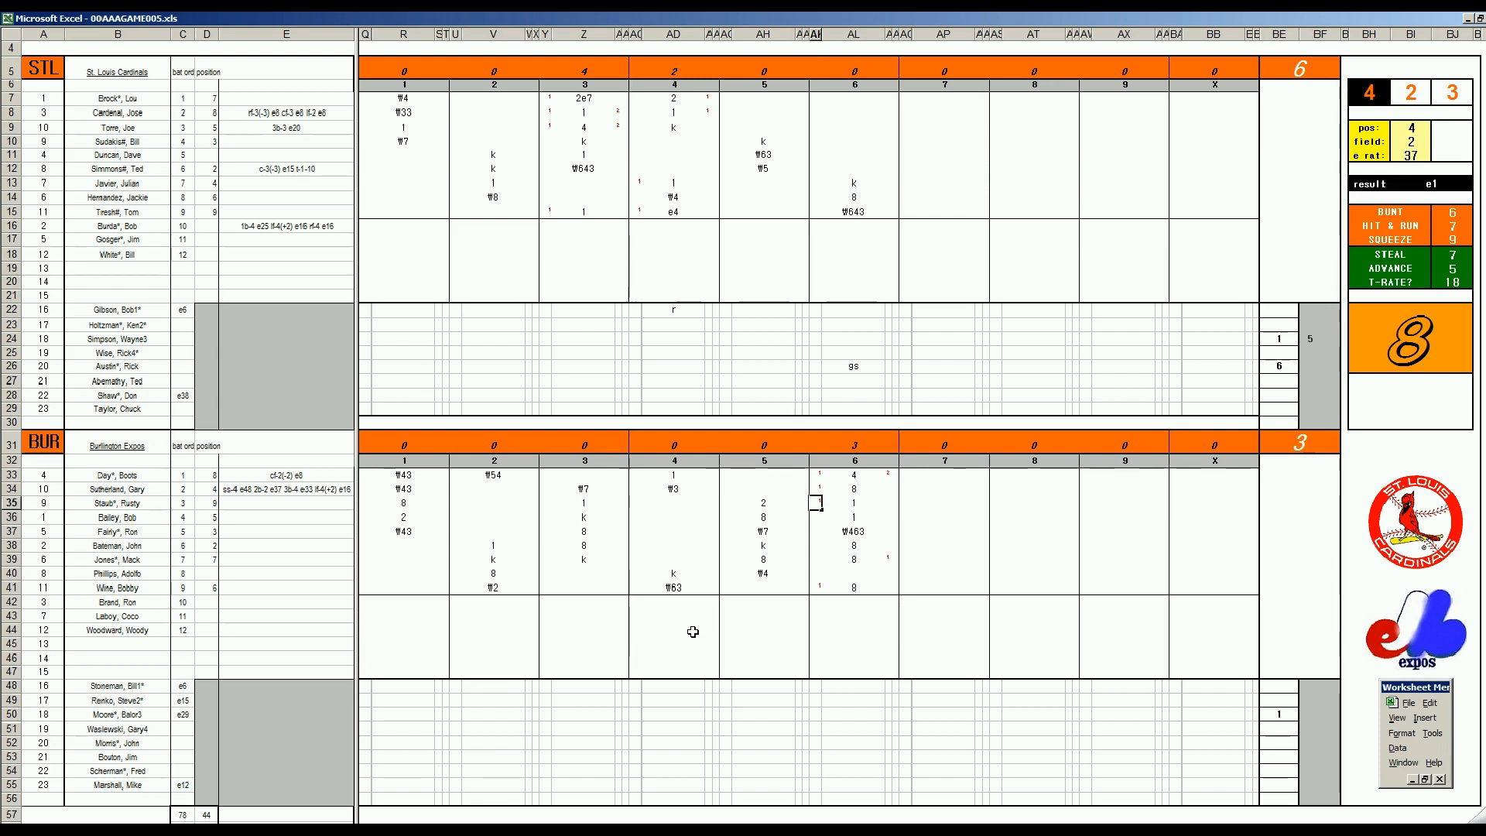
key(F9)
Clear the run batted in from AM39 and the run mark from AK35
key(Right)
key(Down)
key(Down)
key(Down)
key(Down)
key(F9)
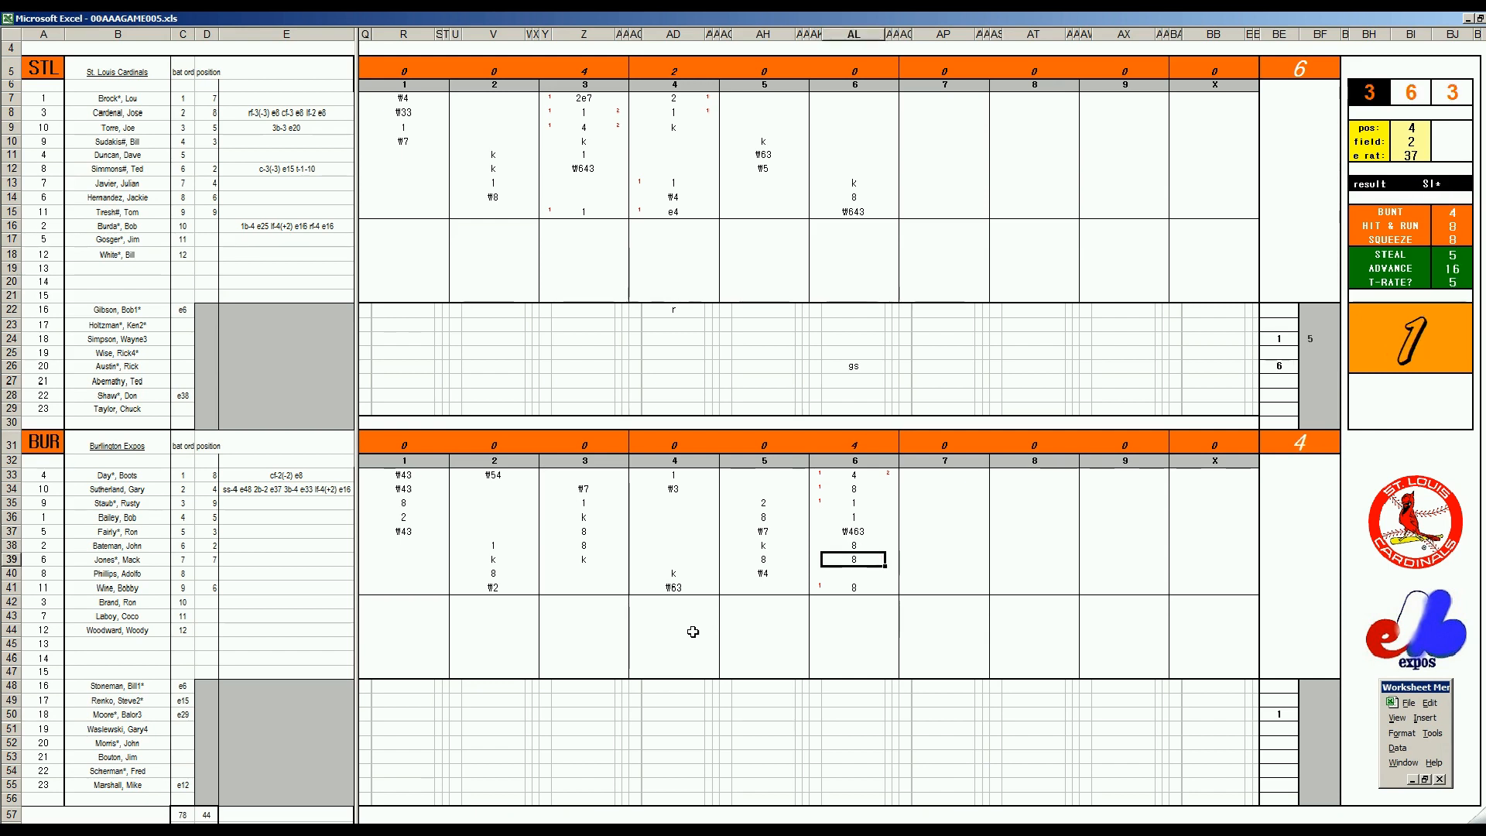
key(Up)
key(Up)
key(Up)
key(Up)
key(Left)
key(F9)
key(Right)
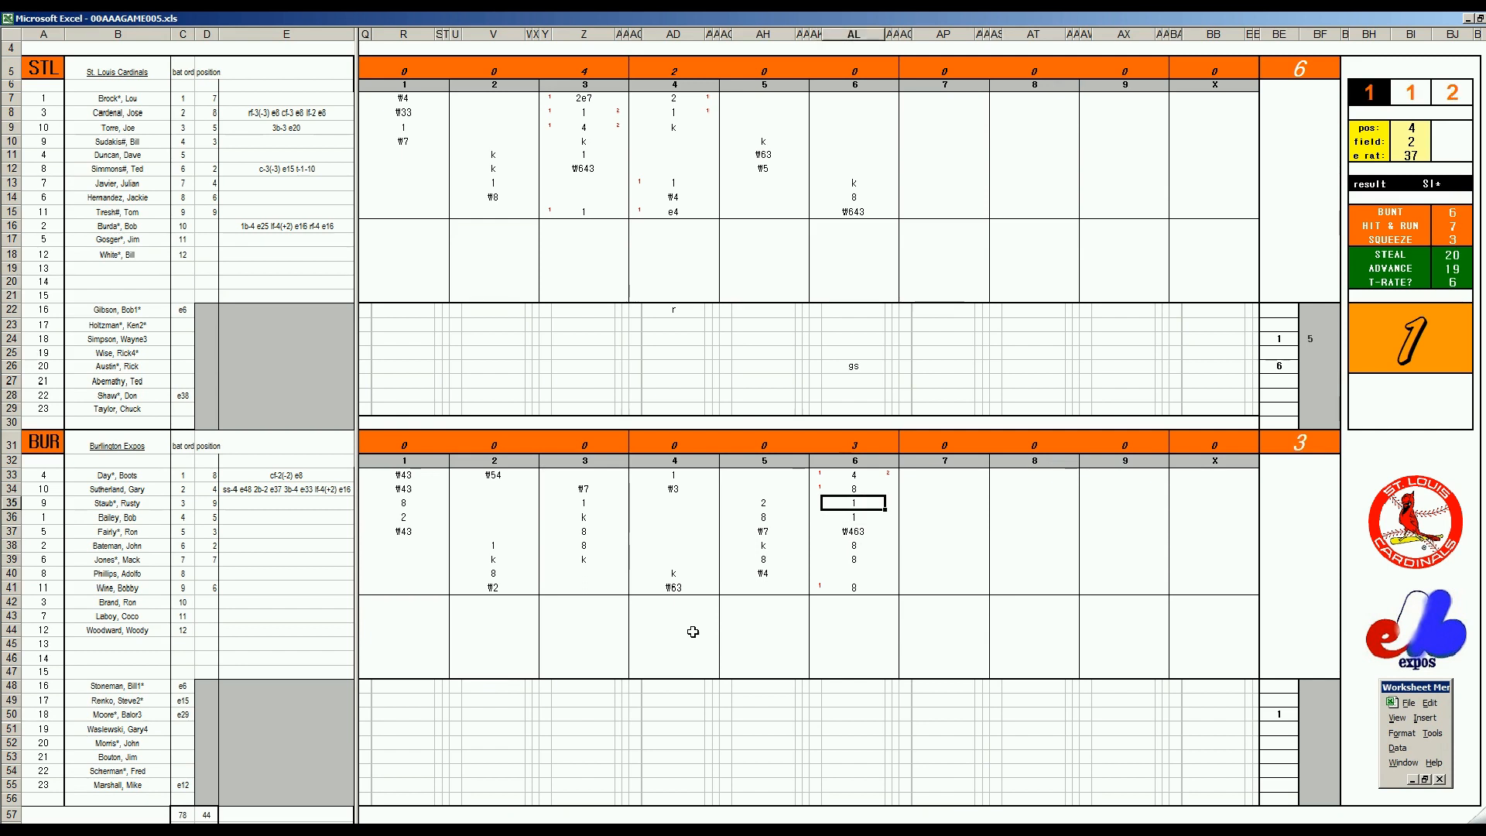
Record the groundout ₩63 in AL40 for Burlington's eighth batter
key(Down)
key(Down)
key(Up)
key(Down)
key(Up)
key(Down)
key(Up)
key(Down)
key(Up)
key(Up)
key(Down)
key(Down)
key(Down)
key(Down)
key(Down)
key(Up)
key(Down)
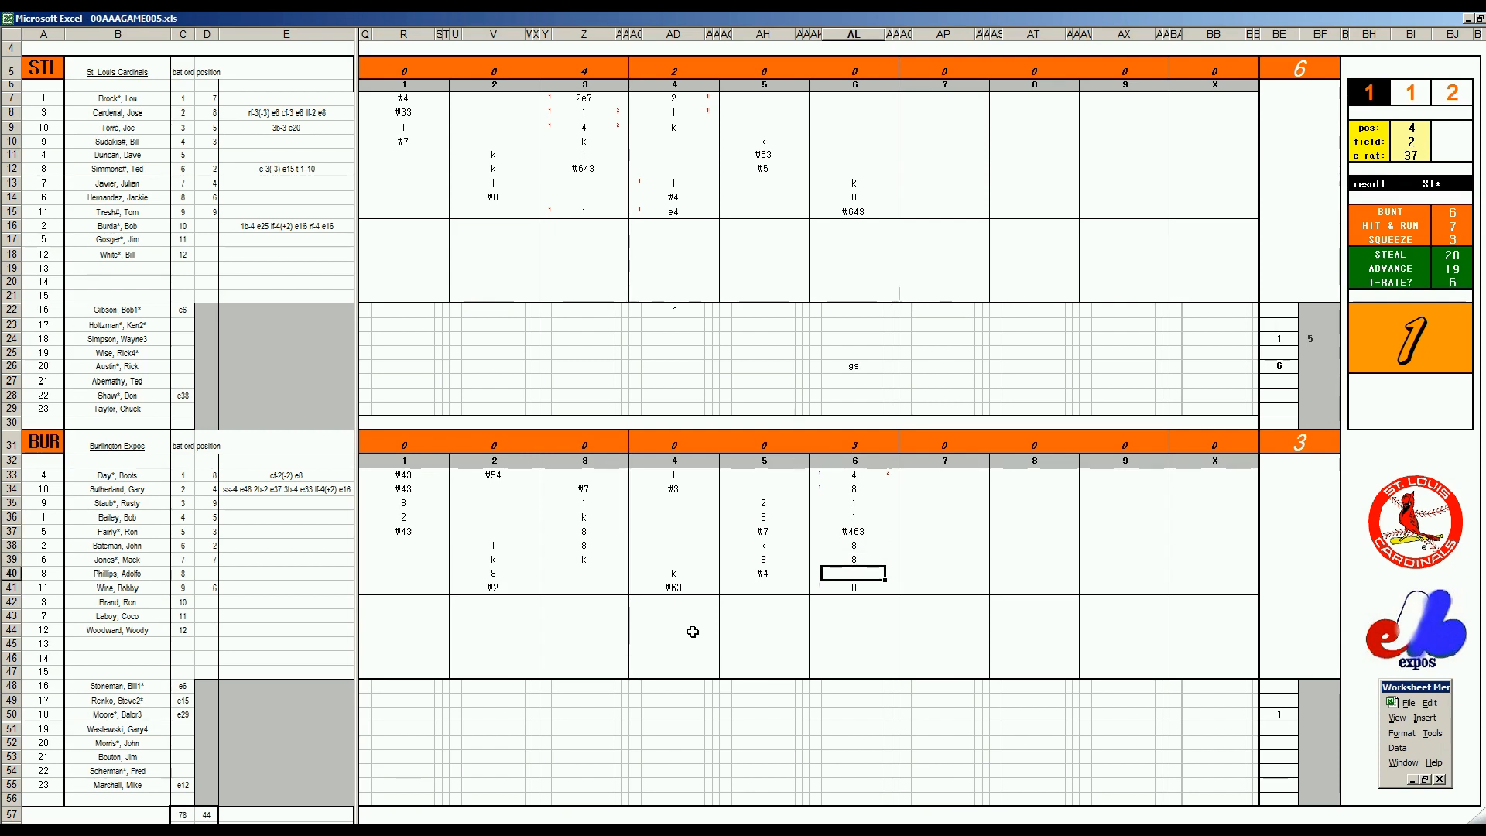
text(\63)
Enter 6 in BF50 for the outgoing Burlington pitcher and 7 in BE53 for the incoming reliever
click(1314, 717)
text(6)
key(Left)
key(Down)
key(Down)
key(Down)
text(7)
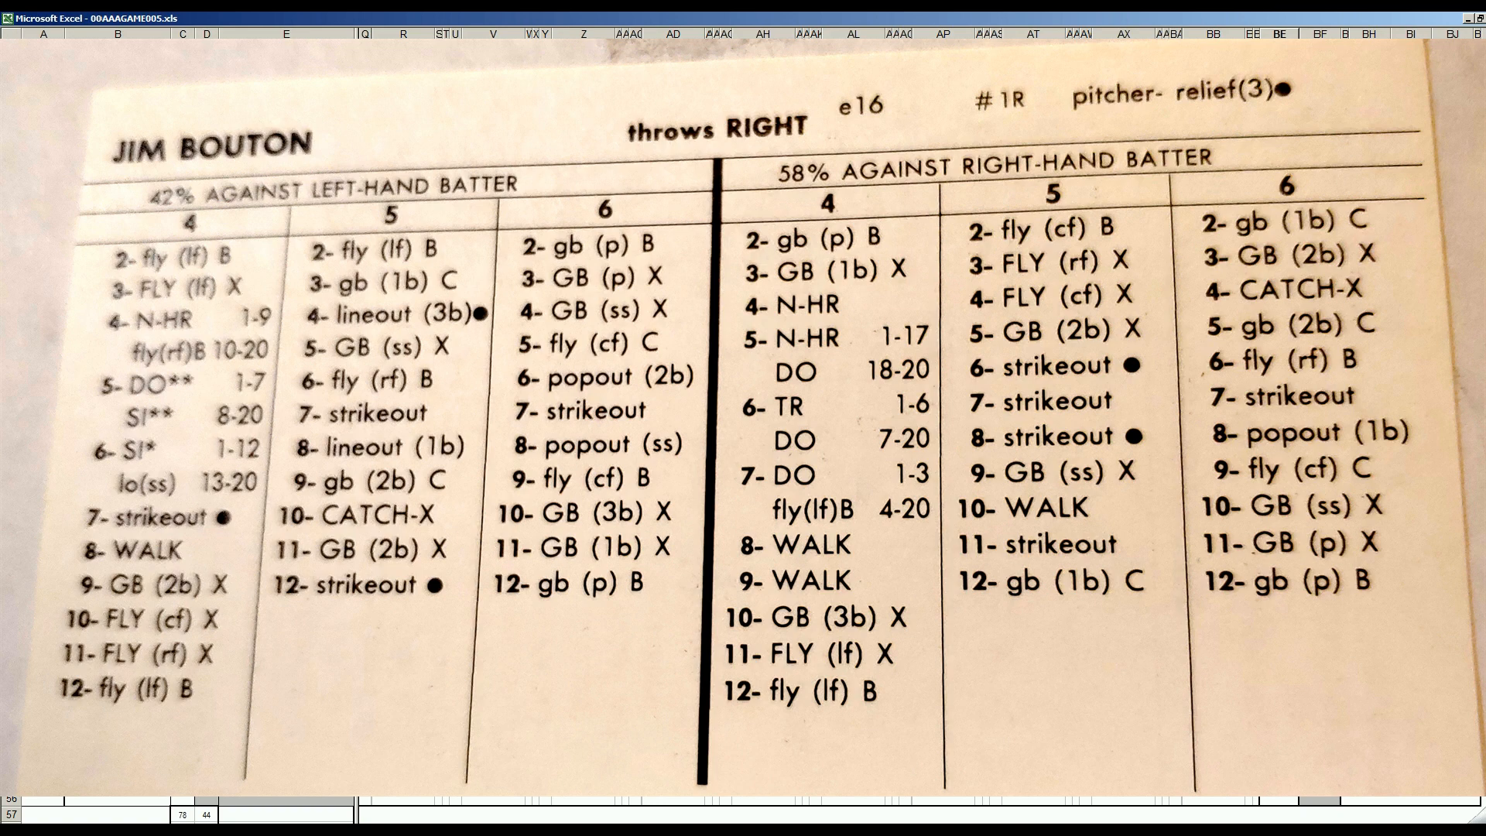
Start the St. Louis seventh inning with the groundout ₩53 in AP7 and the strikeout k in AP8
click(938, 100)
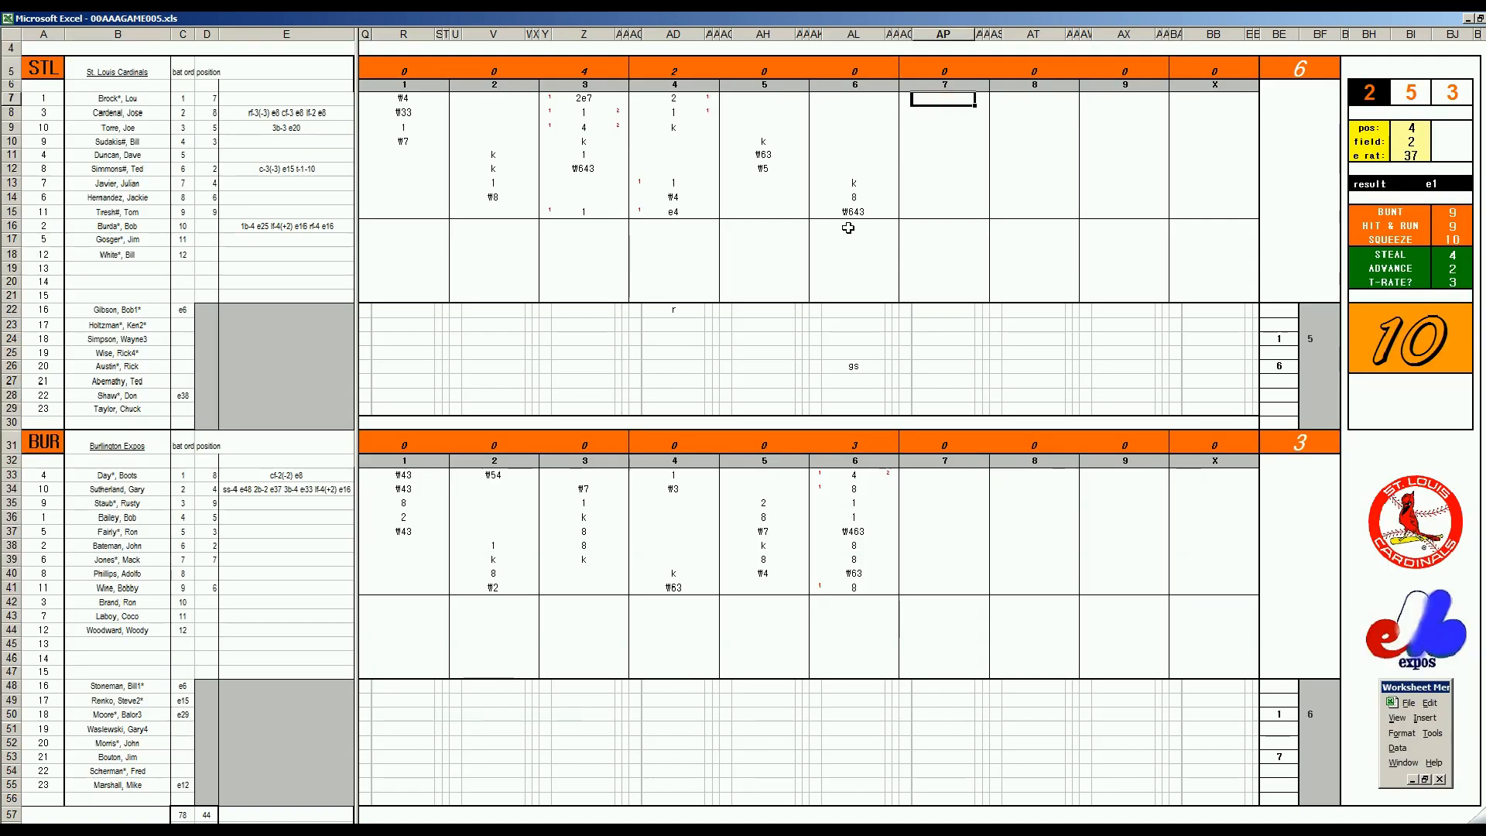
text(₩53)
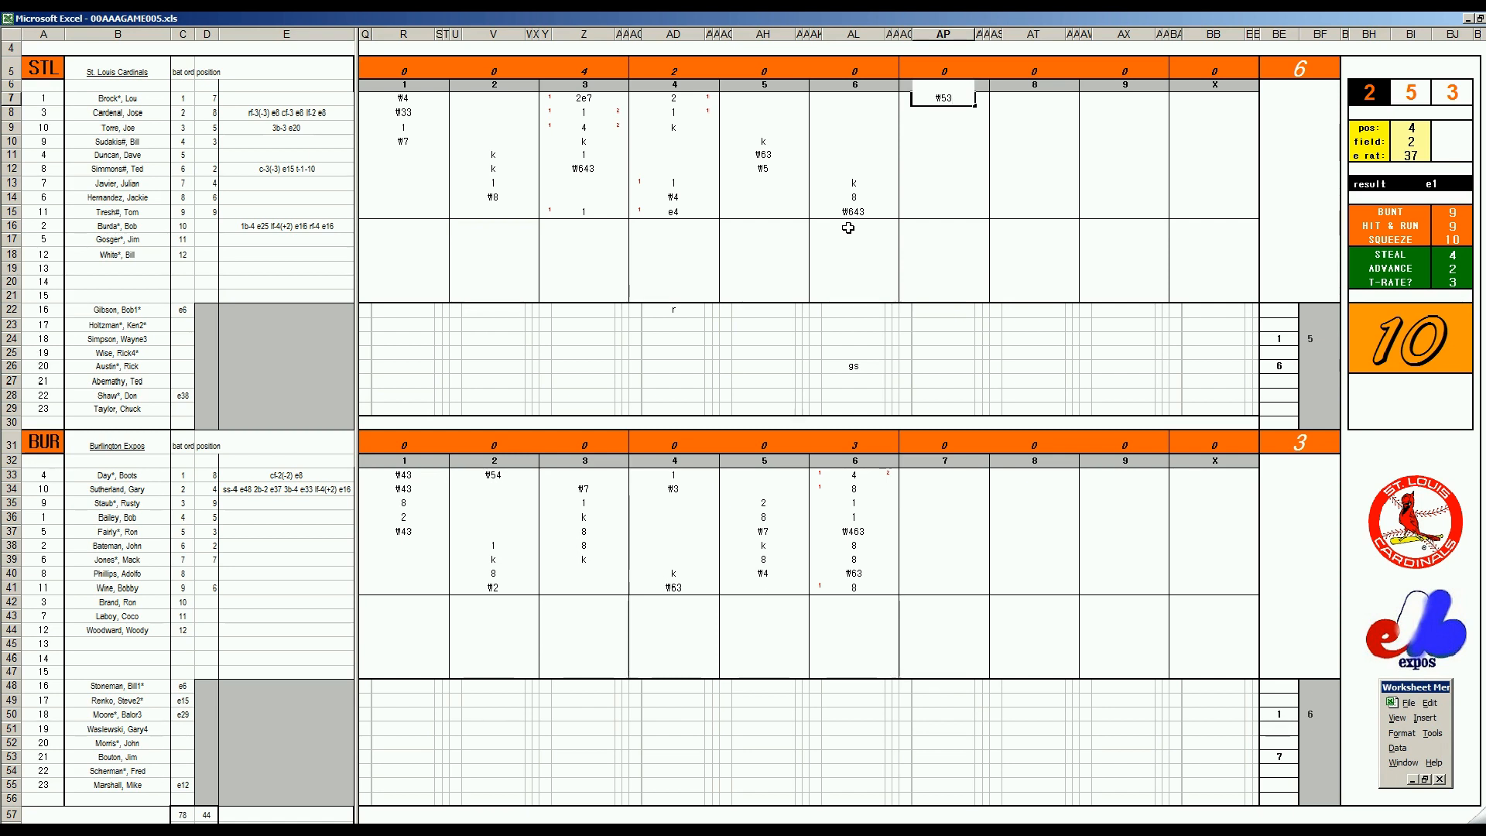
key(Return)
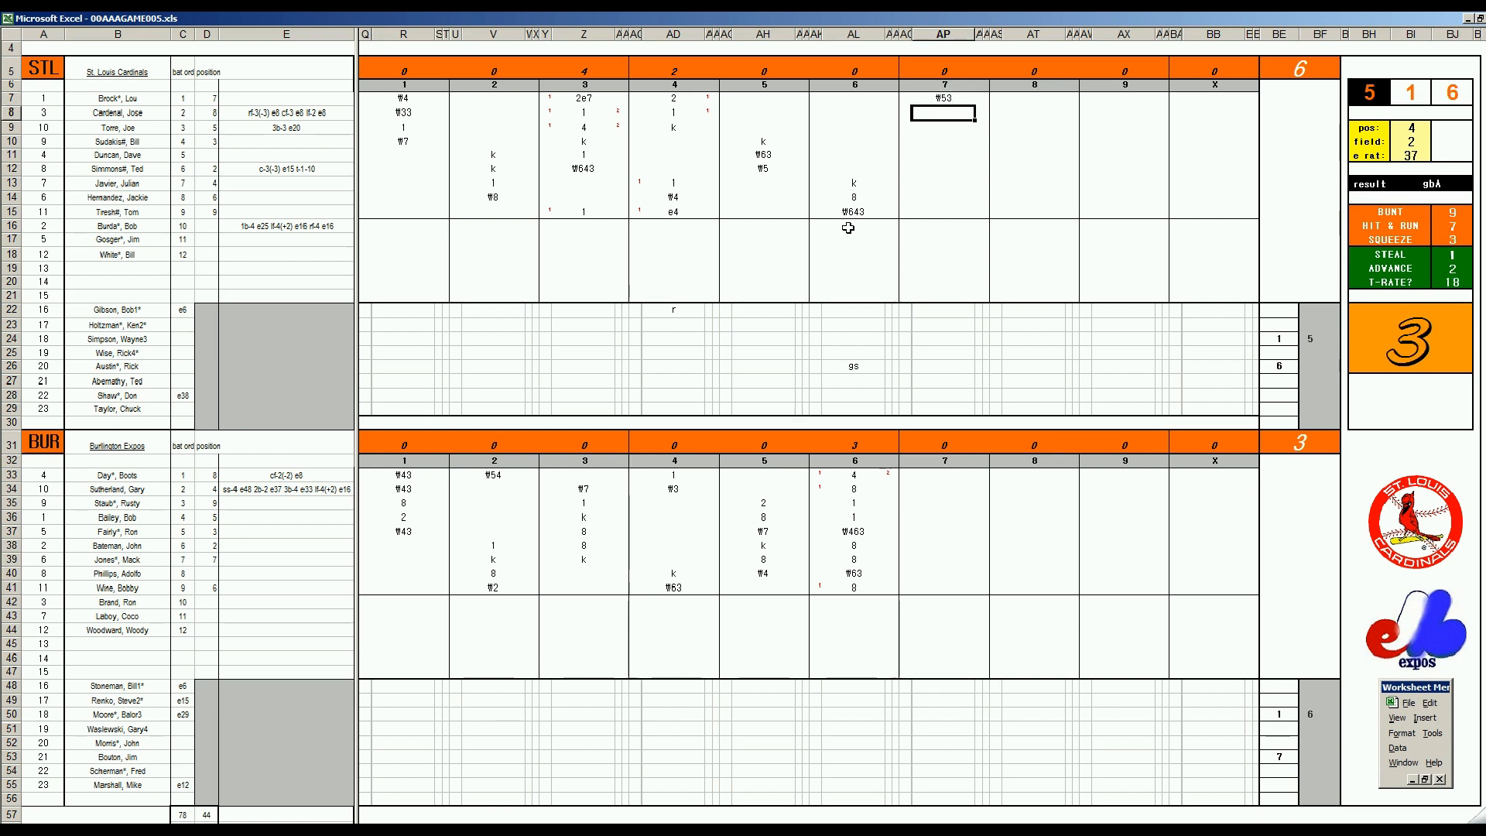
text(k)
key(Return)
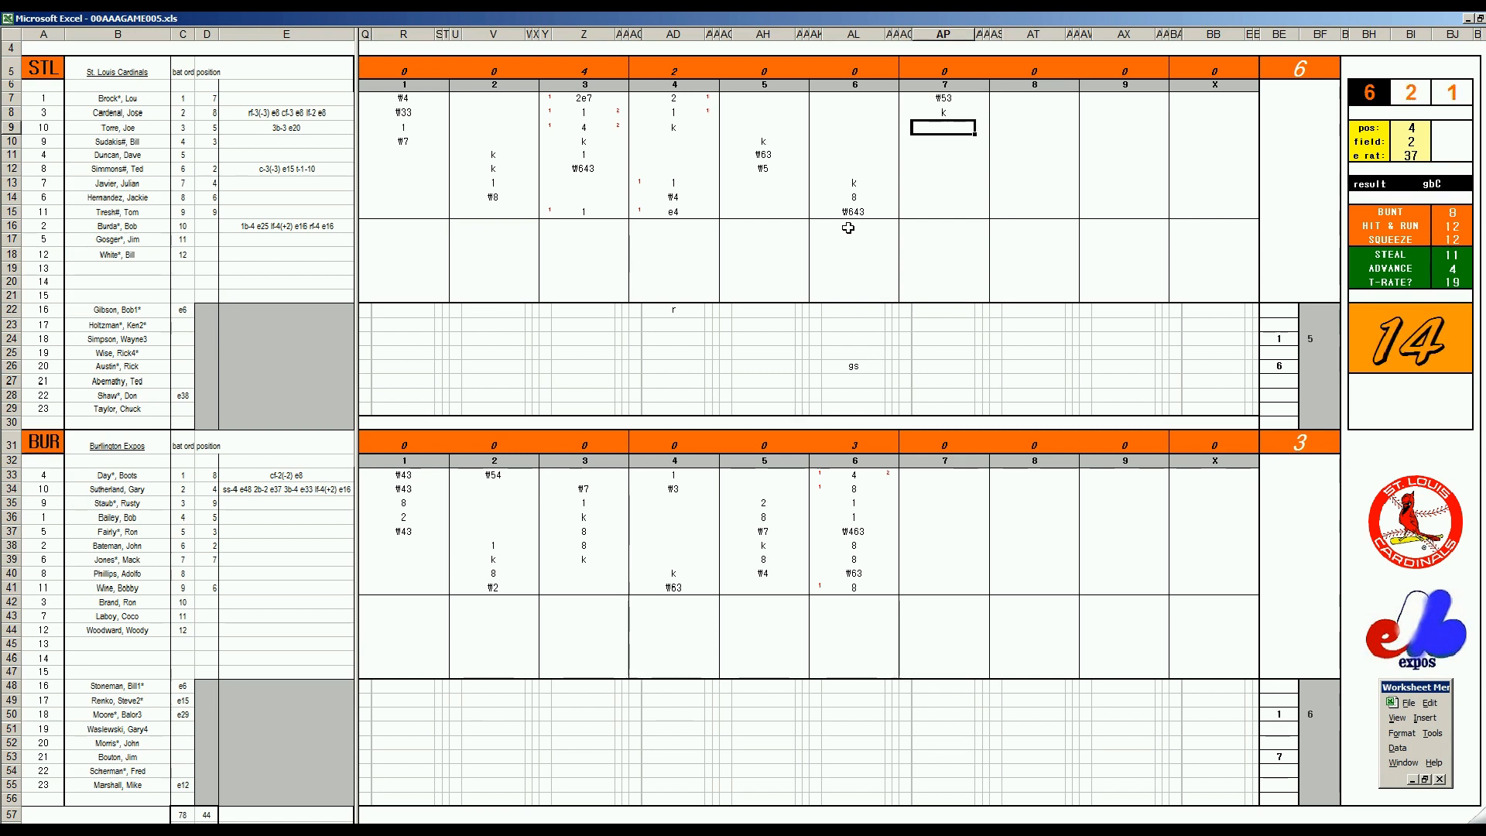
Run the fielding check for position 4 and record the error e4 in AP9
key(ctrl+Right)
text(4)
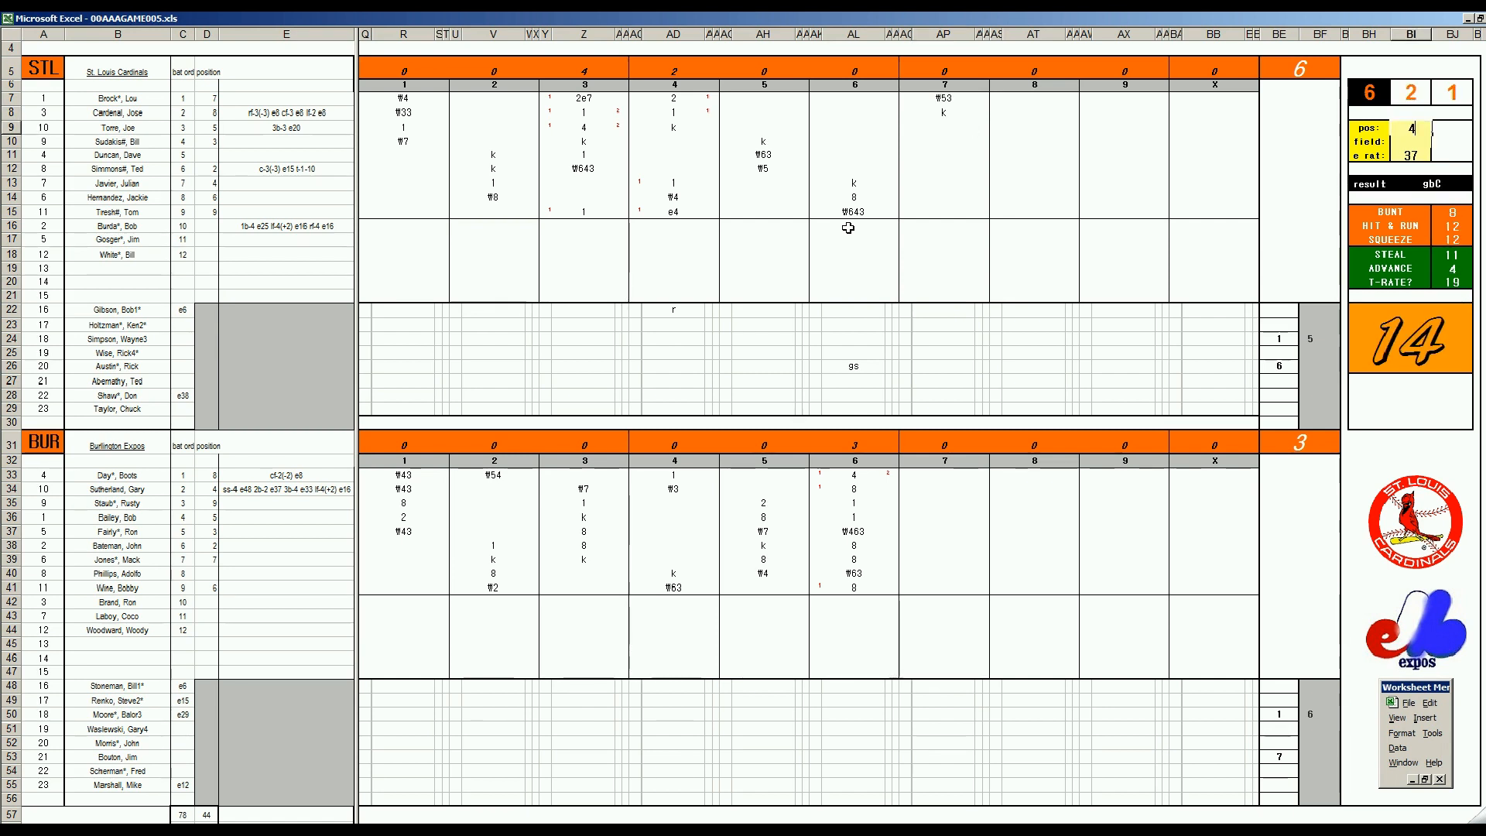
key(Return)
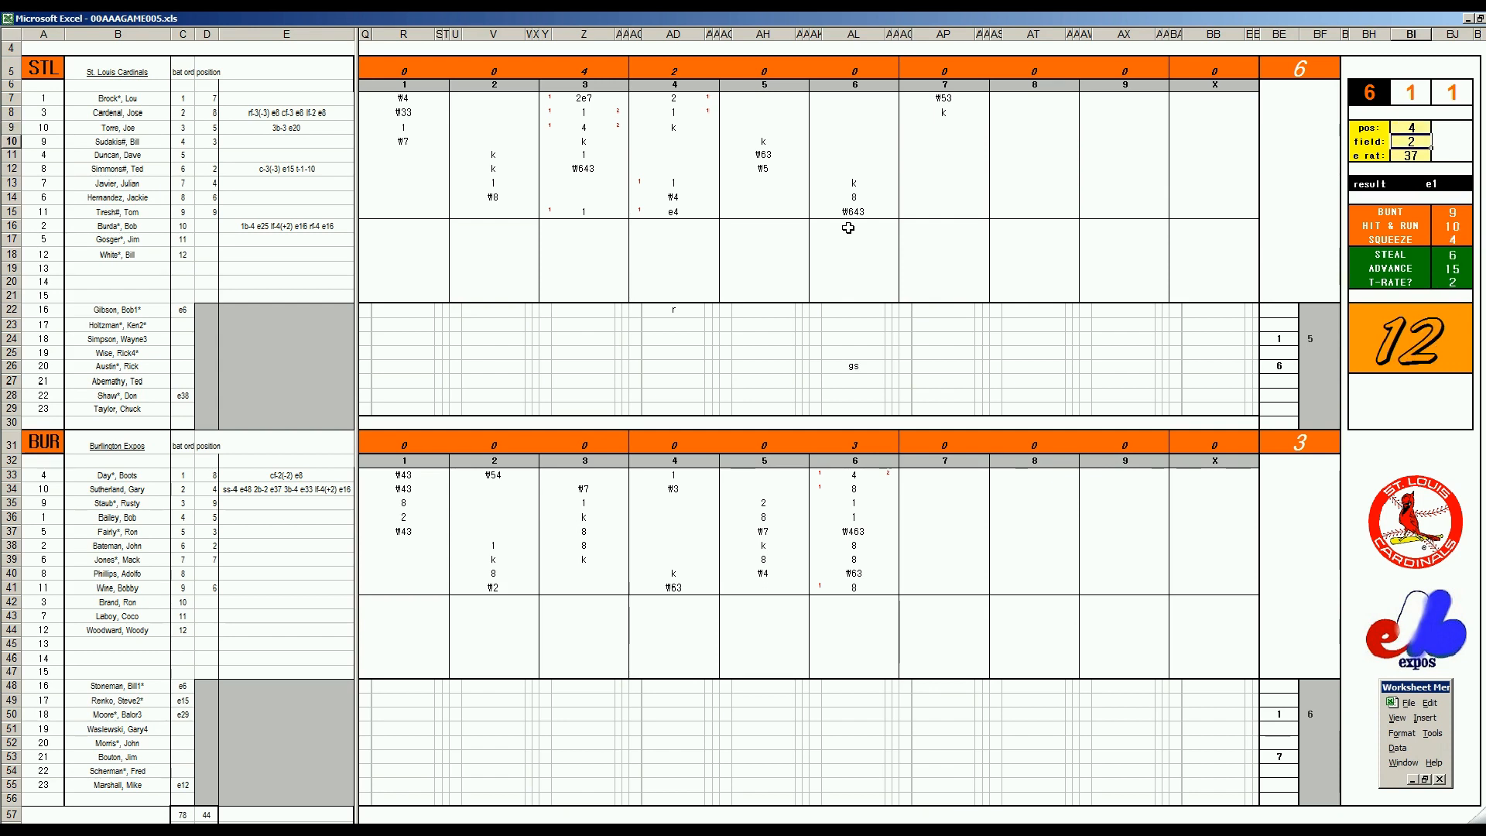
click(945, 128)
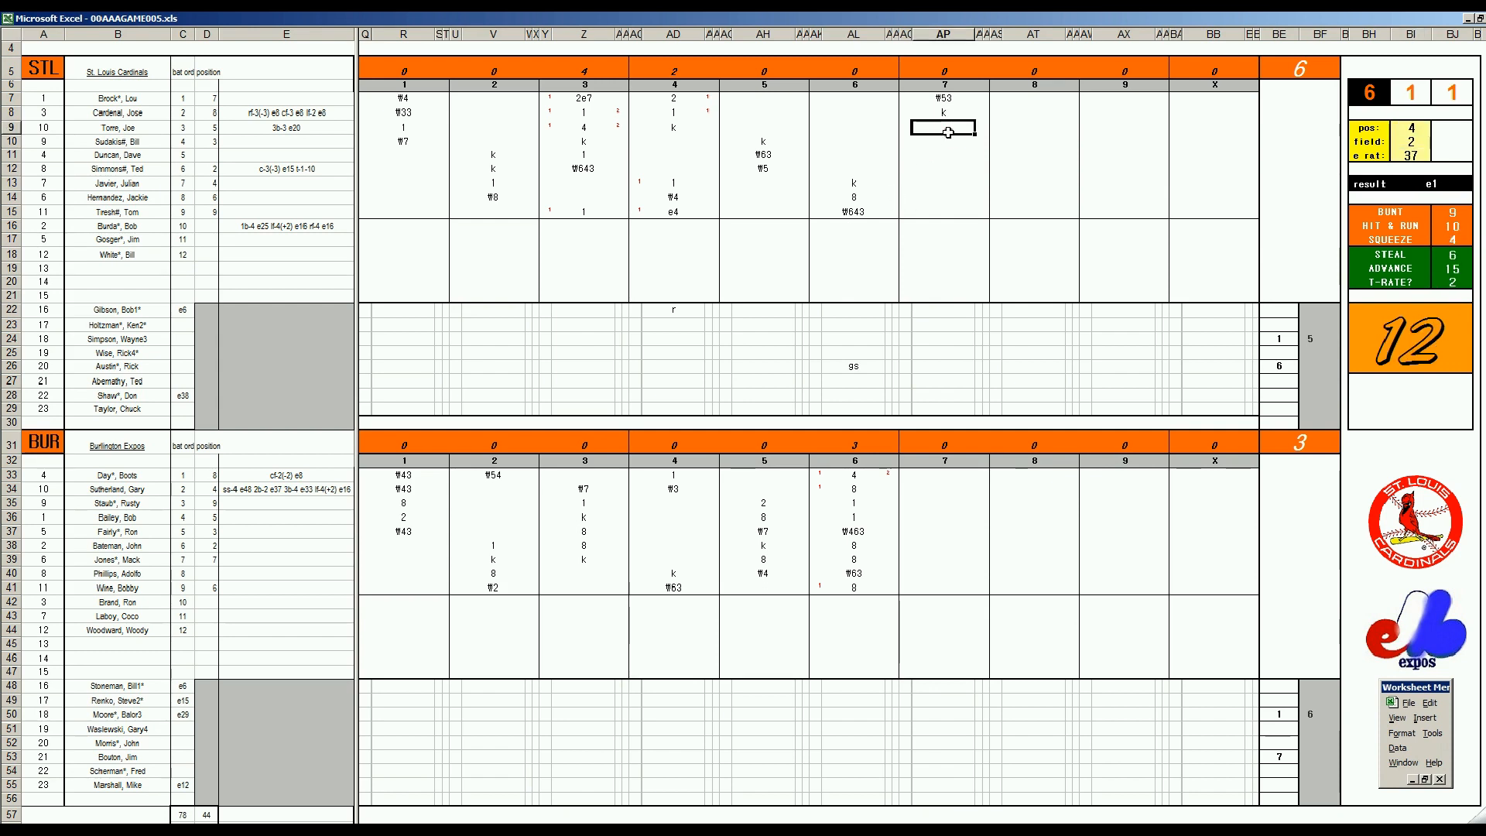
text(e4)
key(Return)
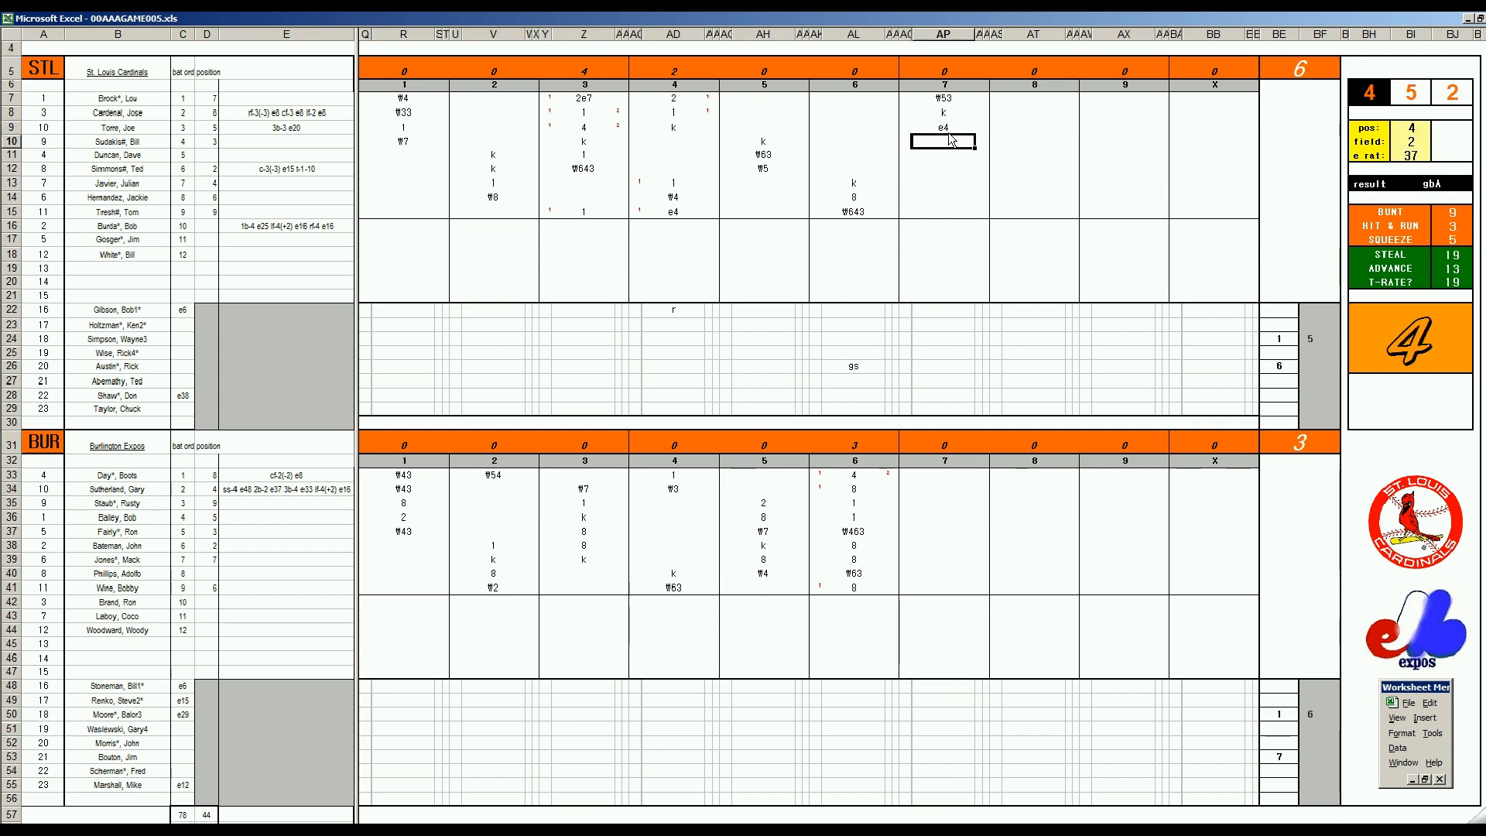
Enter k in AP10 and view the album A Black Man's Soul in Spotify before returning to the scoresheet
text(k)
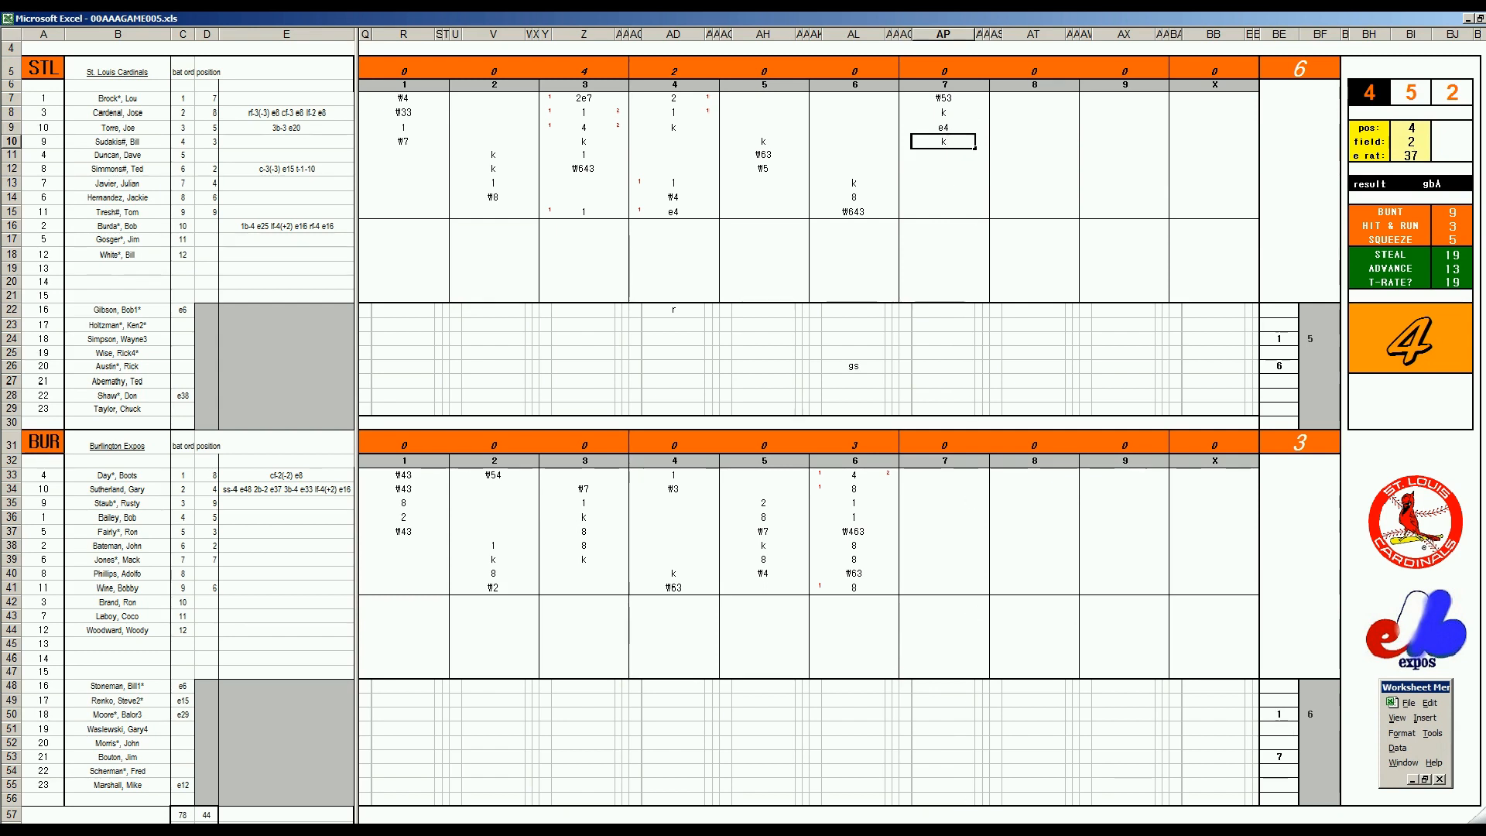
click(986, 830)
scroll(662, 370, up, 3)
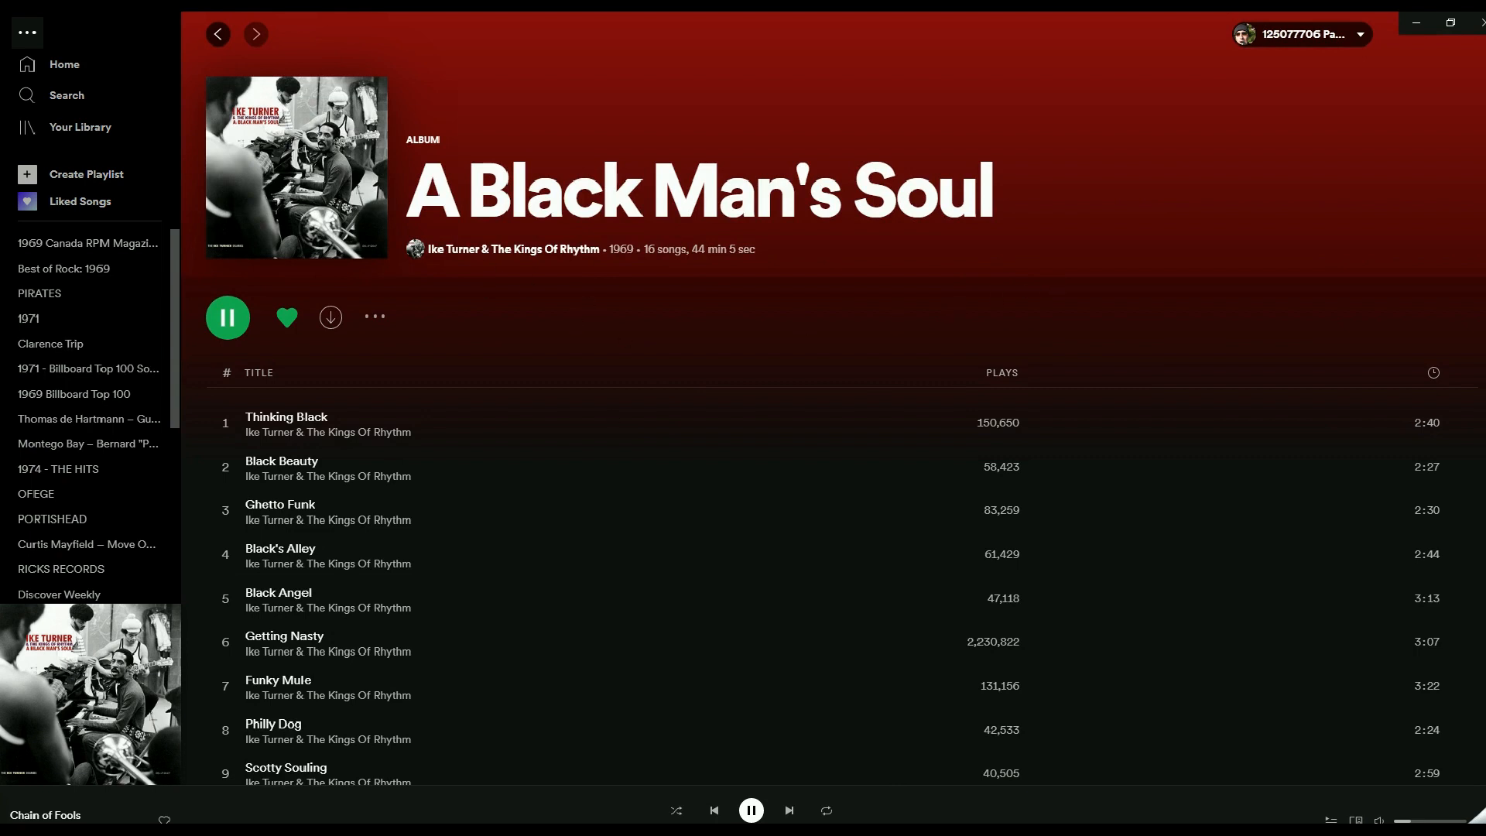
click(542, 829)
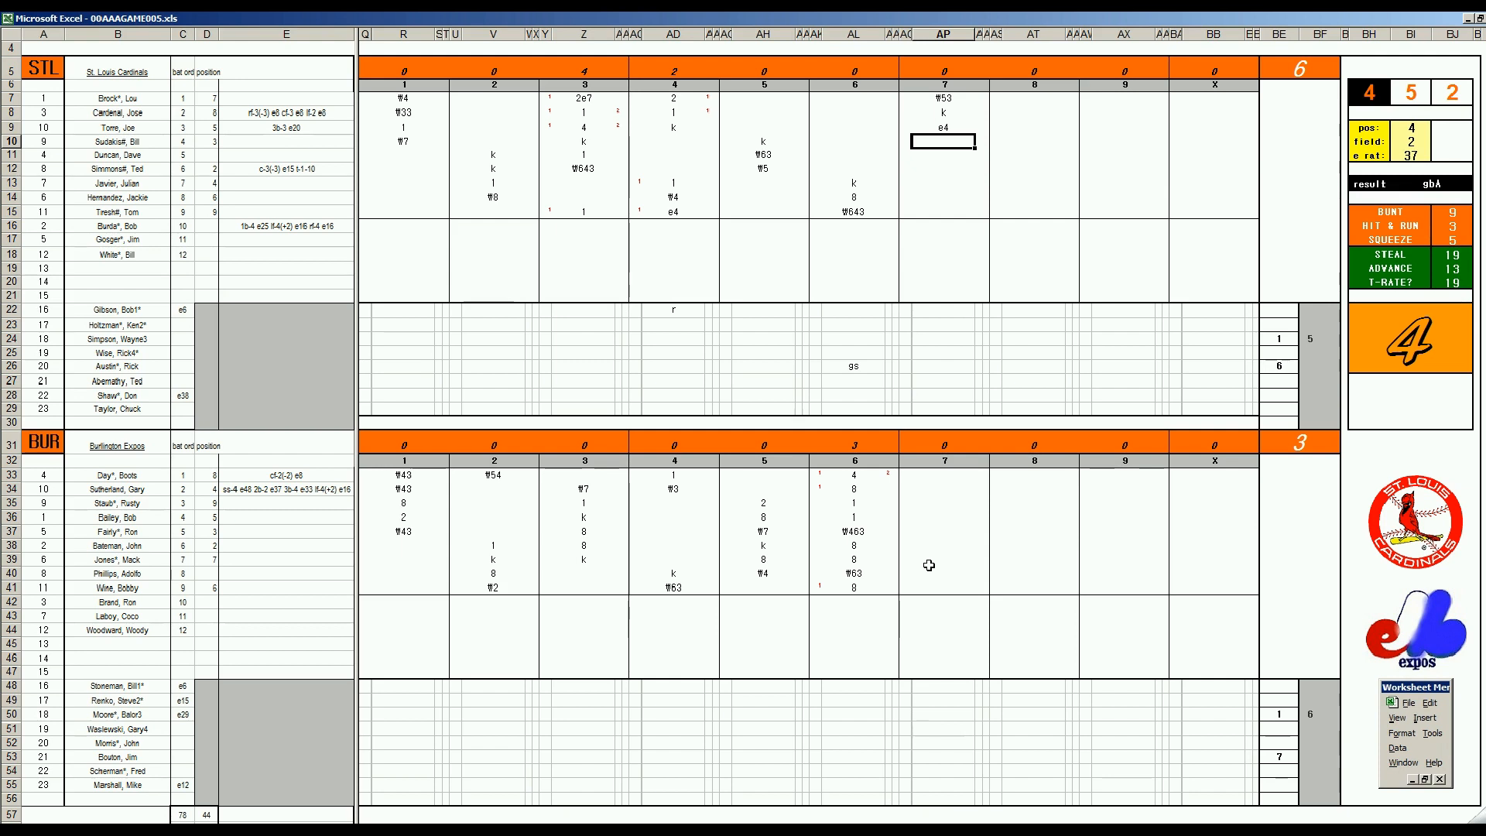
Record the strikeout k in AP10 and the Burlington single as 1 in AP41
text(k)
click(942, 588)
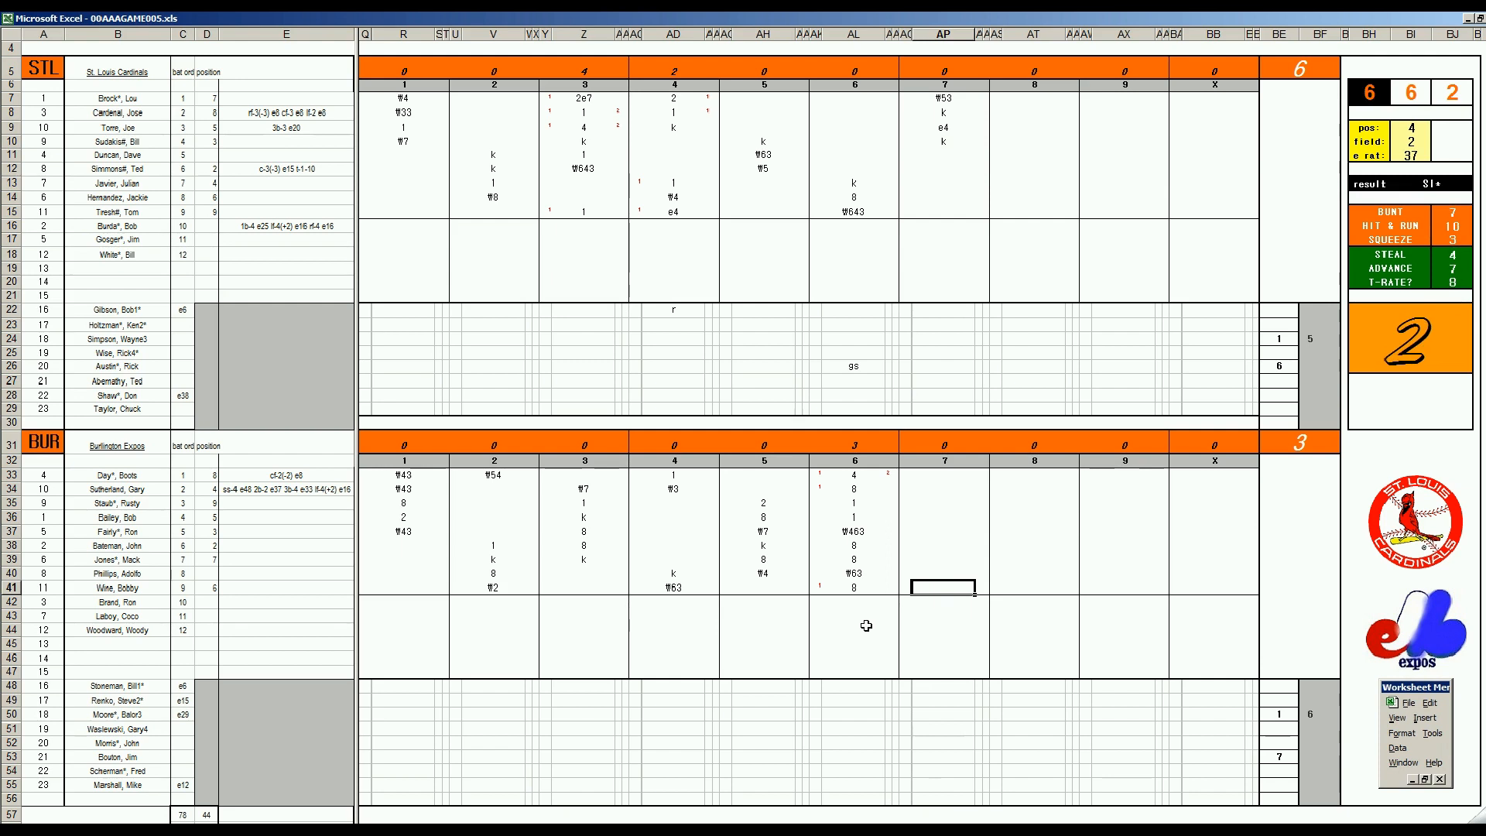
text(1)
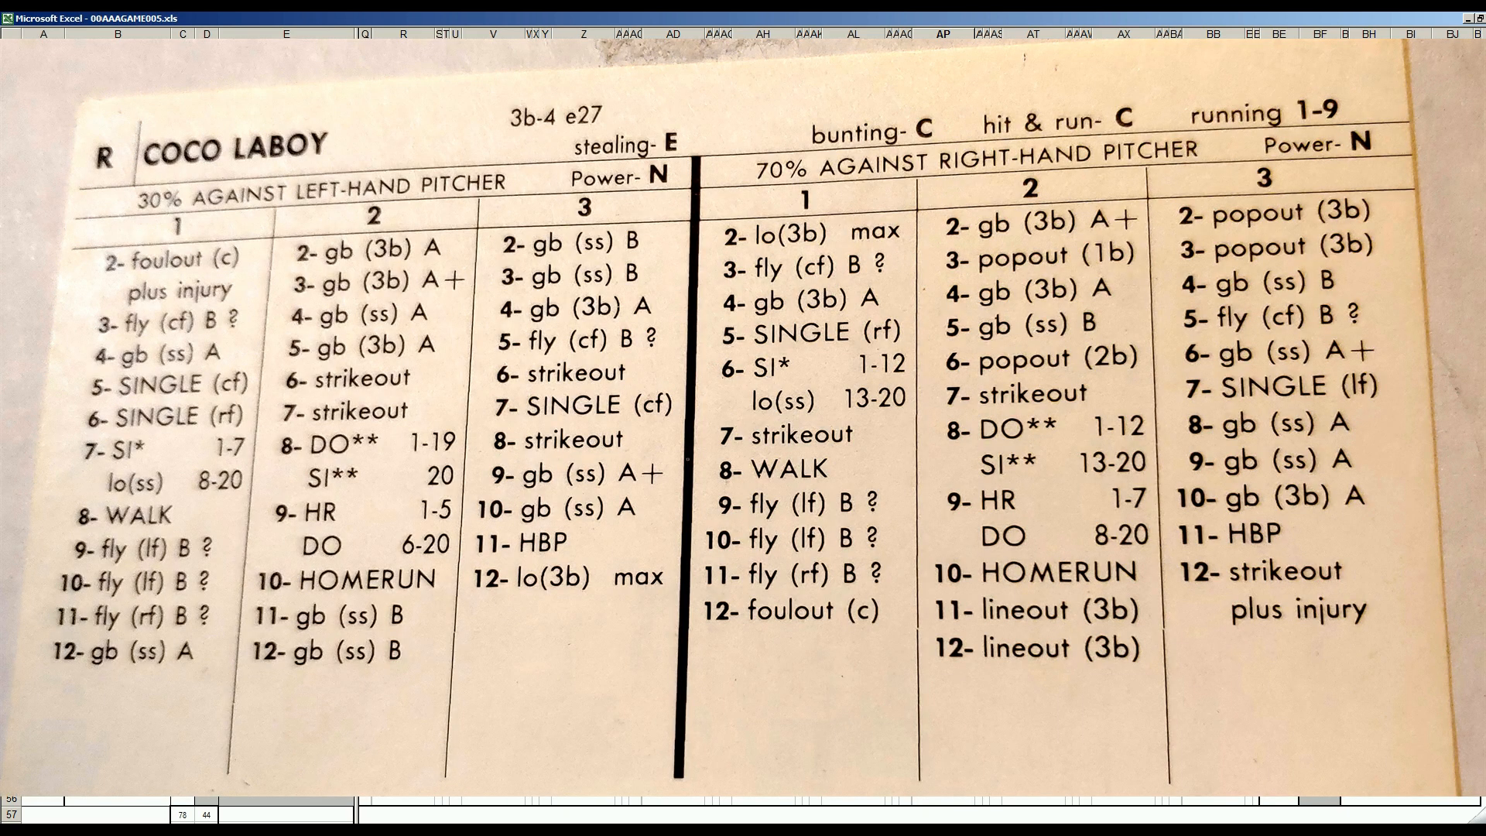
Enter 1 in BF26 for the outgoing St. Louis pitcher and 7 in BE27 for the incoming reliever
click(1325, 365)
text(1)
key(Left)
key(Down)
text(7)
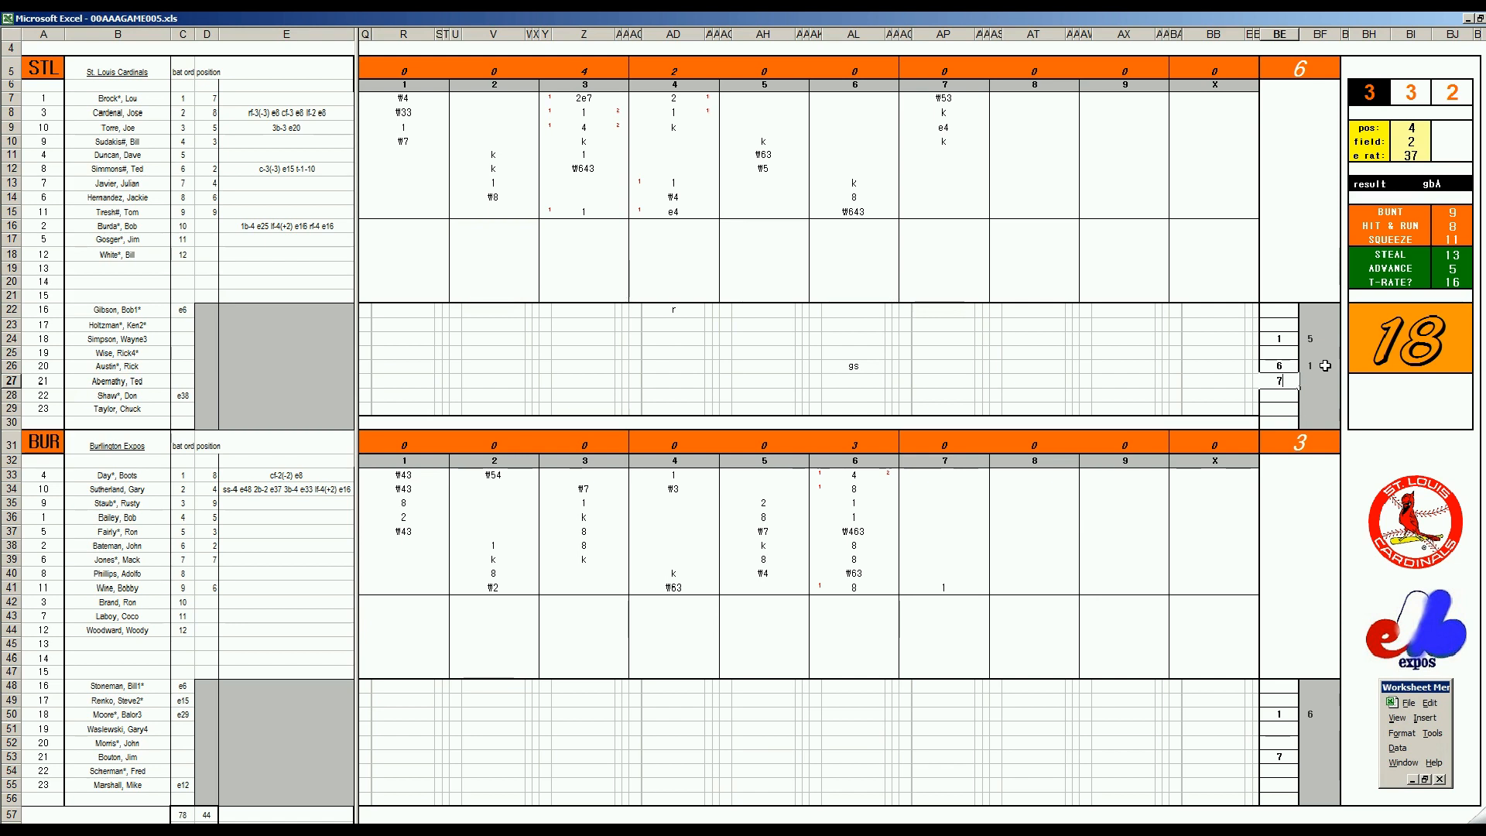
Mark the new St. Louis reliever's seventh-inning role as cl in AP27
key(Left)
key(Left)
key(Left)
key(Left)
key(Left)
key(Left)
key(Left)
key(Left)
key(Left)
key(Left)
key(Left)
key(Left)
key(Left)
key(Left)
key(Left)
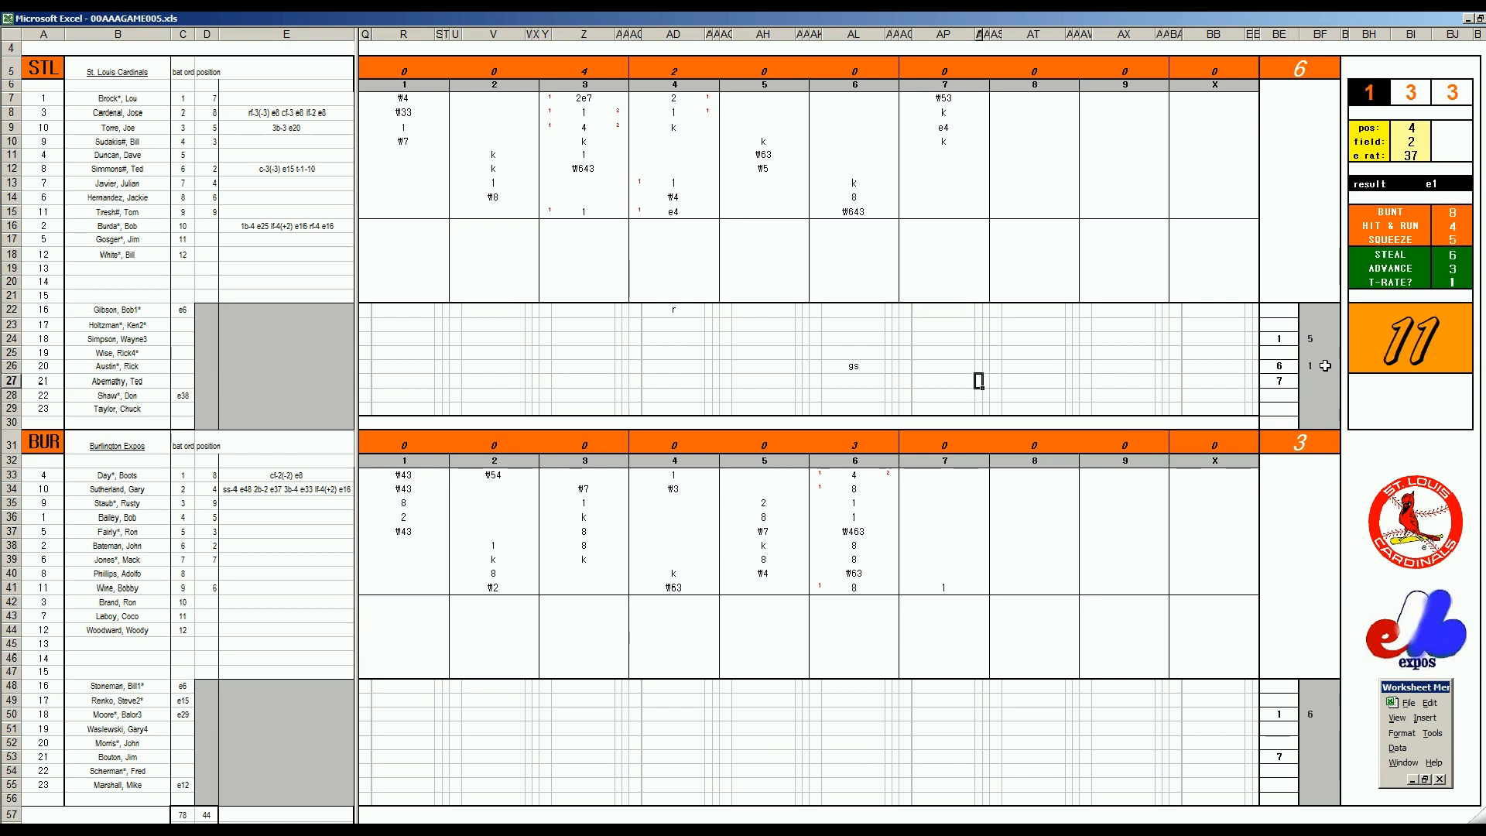
text(cl)
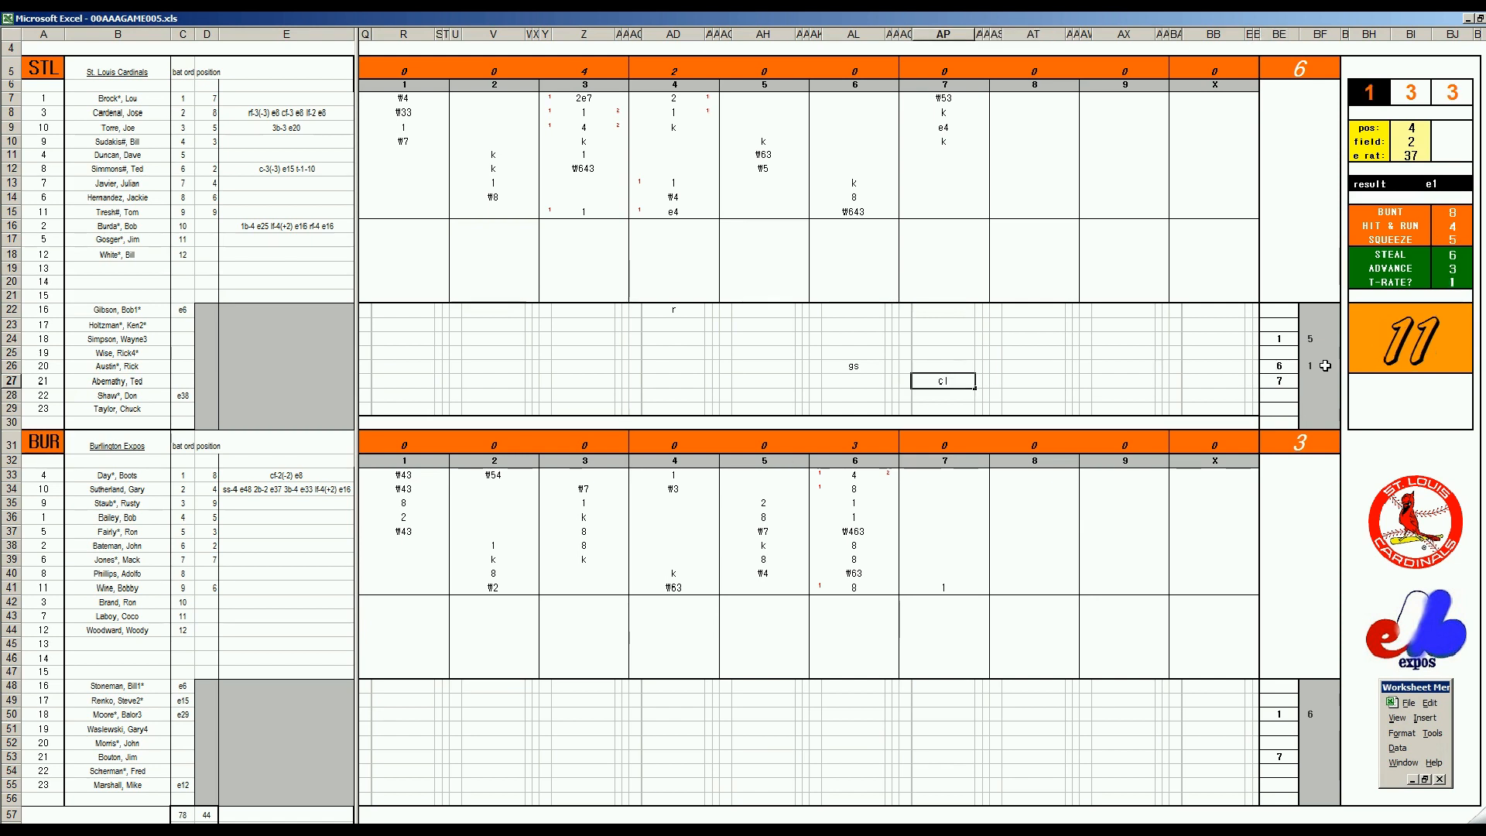
Record the strikeout k in AP43 for the Burlington substitute batter
click(938, 616)
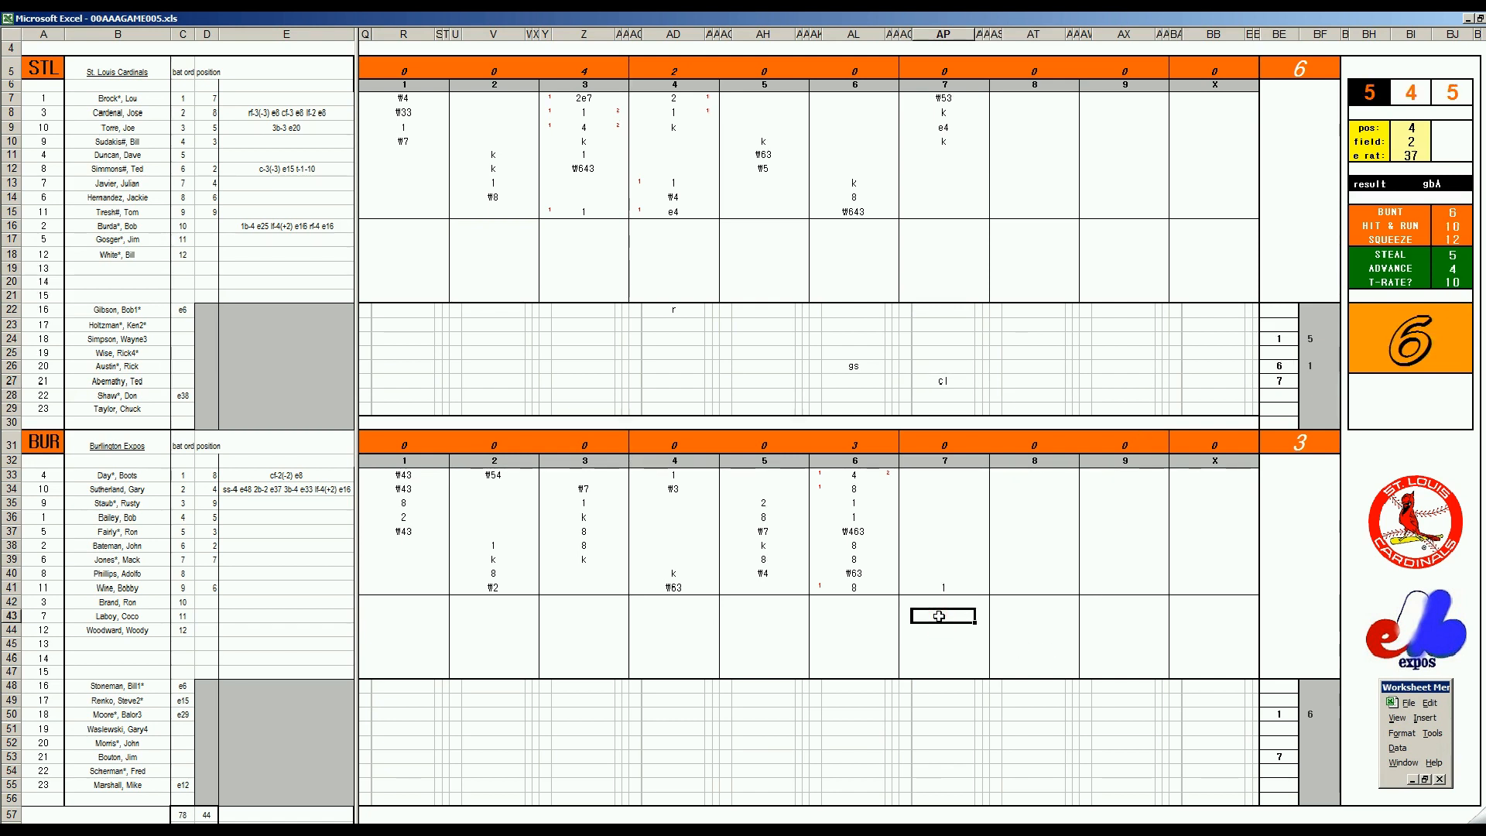
text(k)
key(Return)
Record the strikeout k in AP34 and the out ₩9 in AP35 for Burlington's seventh inning
key(Up)
key(Up)
key(Up)
key(Up)
key(Up)
key(Up)
key(Up)
key(Up)
key(Up)
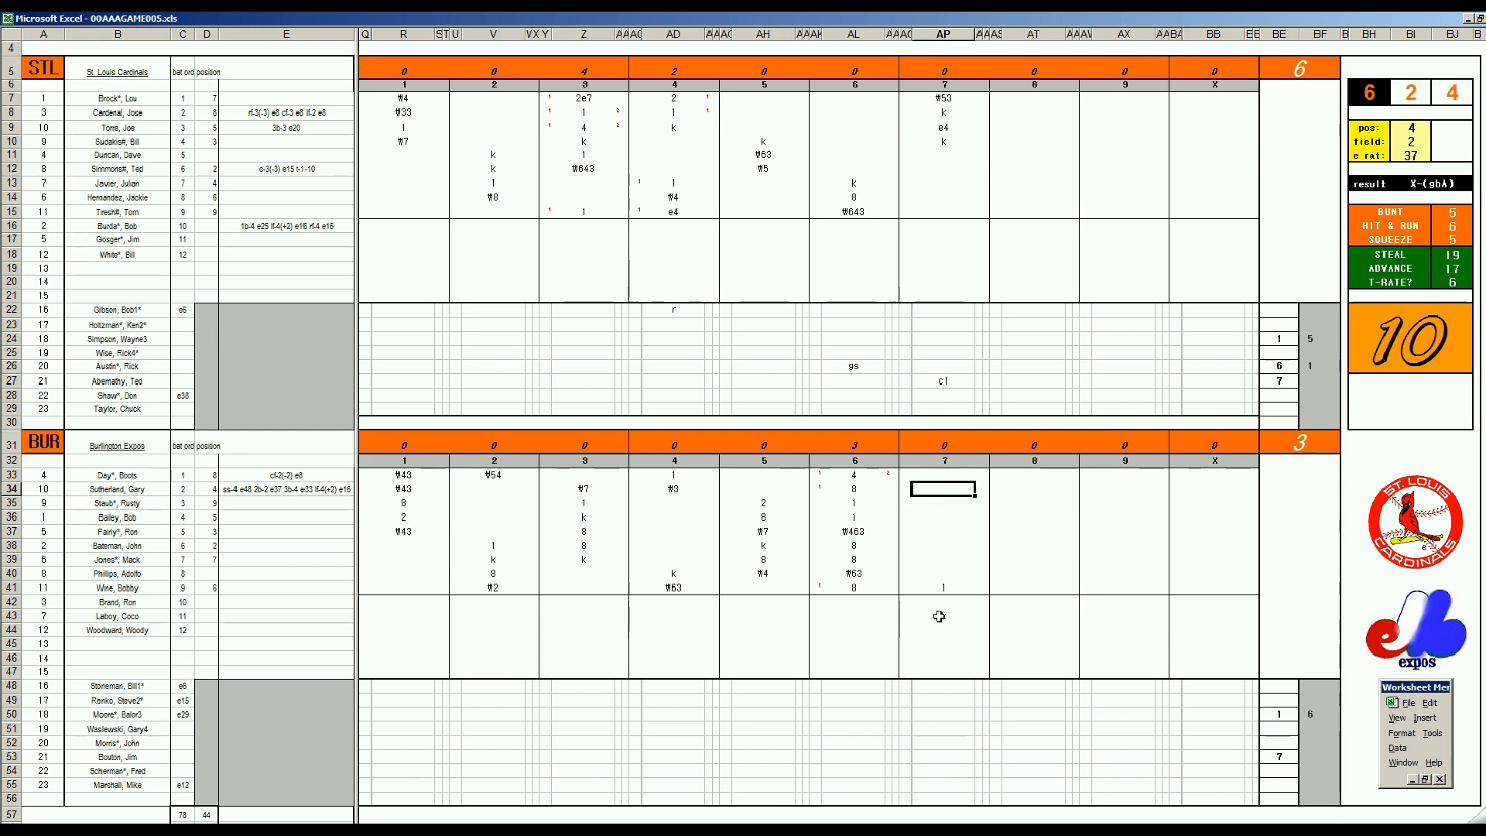
text(k)
key(Return)
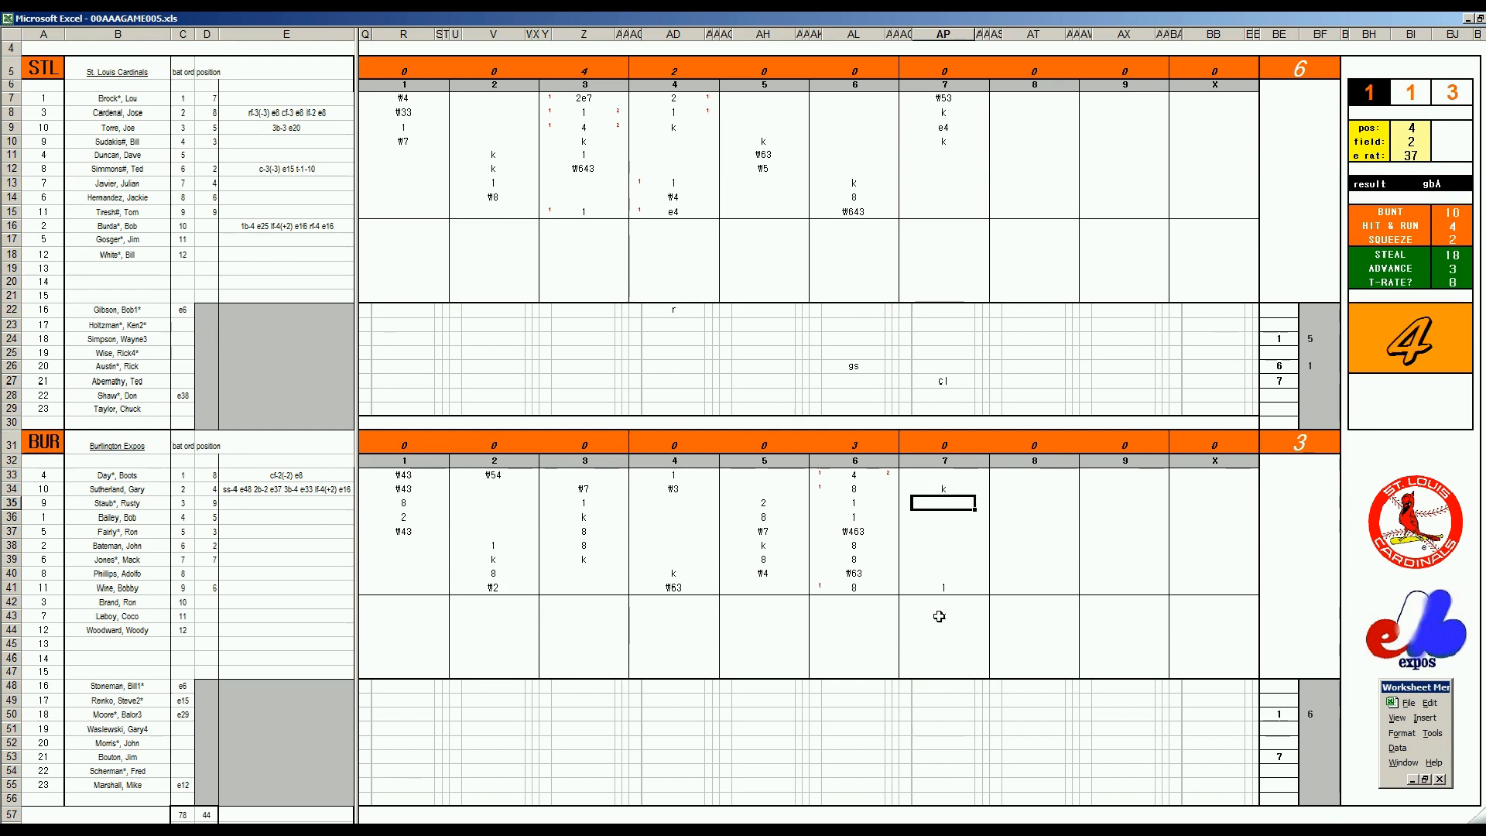
text(\9)
Record the St. Louis eighth-inning results ₩63, 8, k and ₩7 in AT11 through AT14
click(1033, 154)
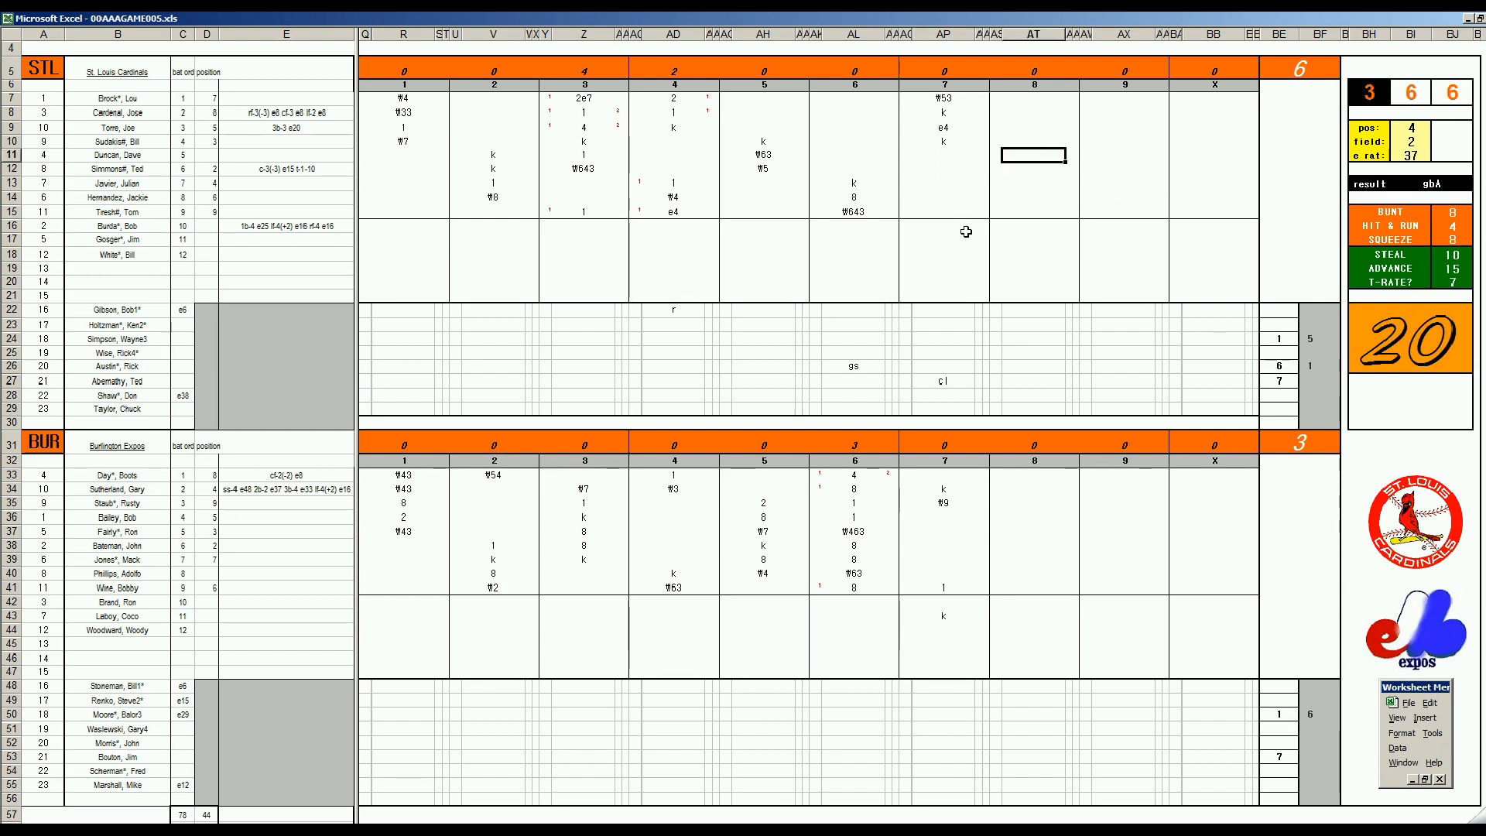
text(\63)
key(Return)
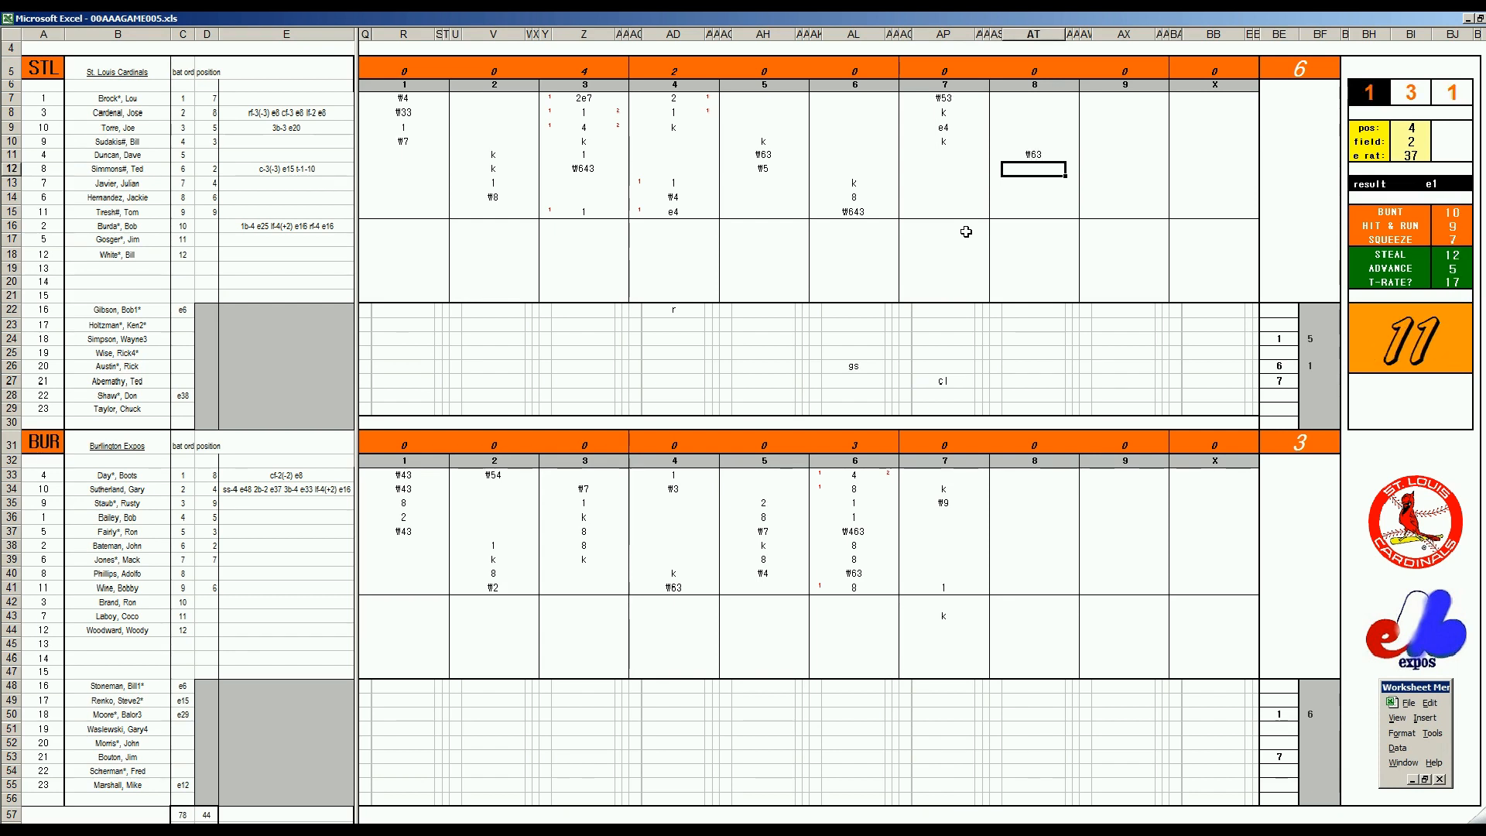
text(8)
key(Return)
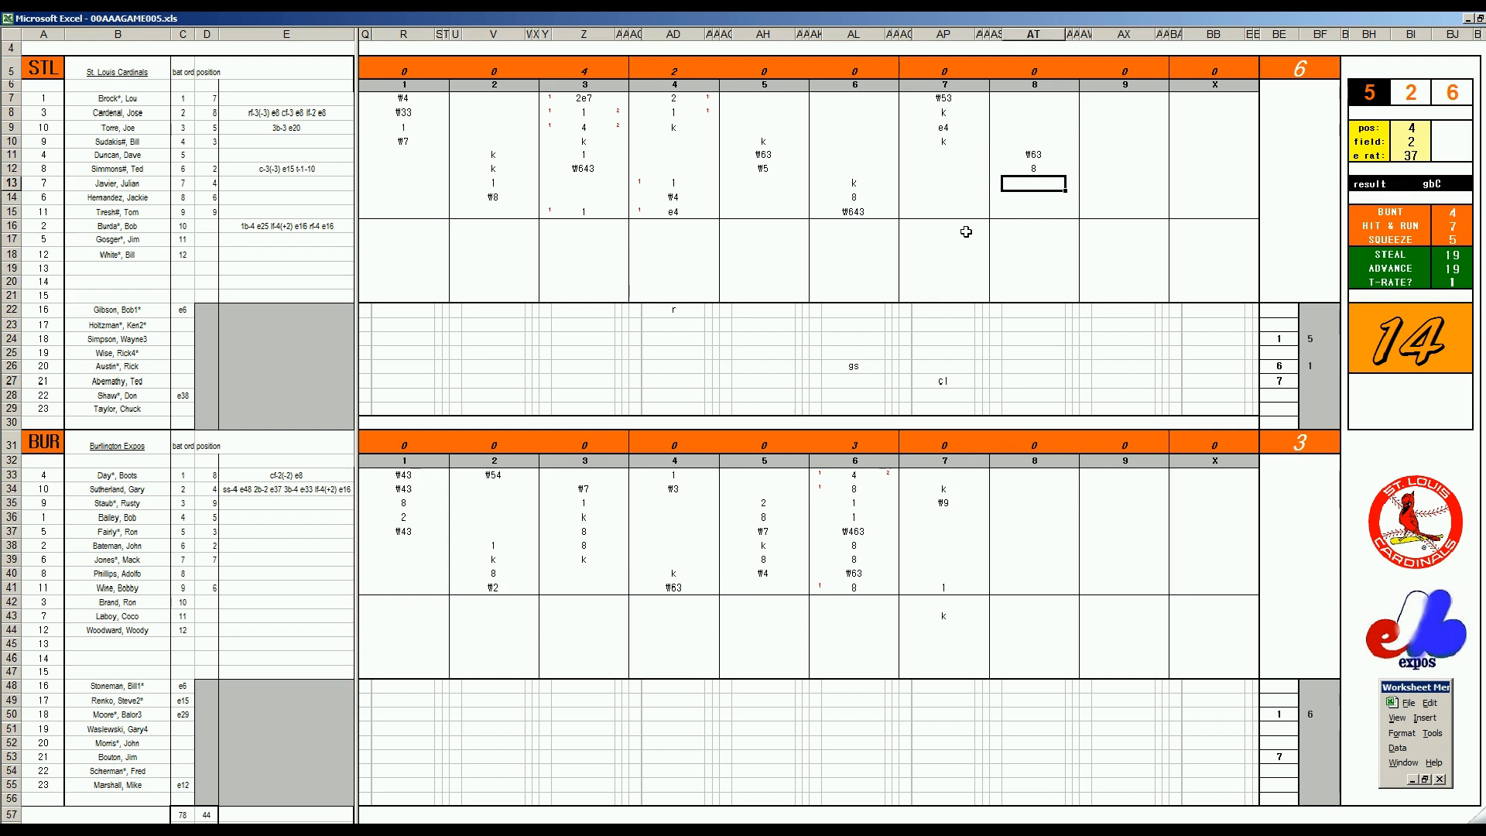
text(k)
key(Return)
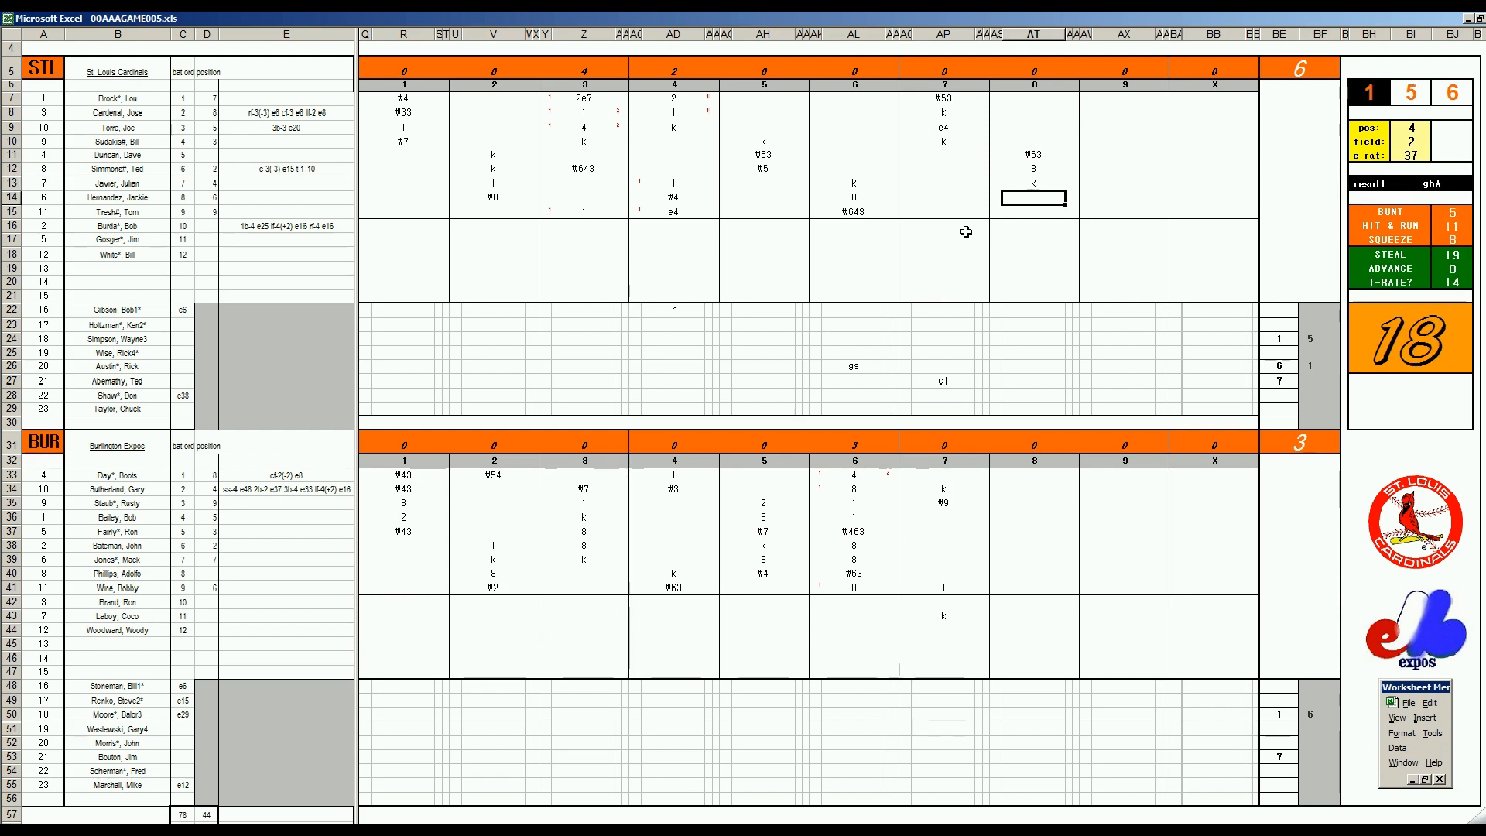
text(\7)
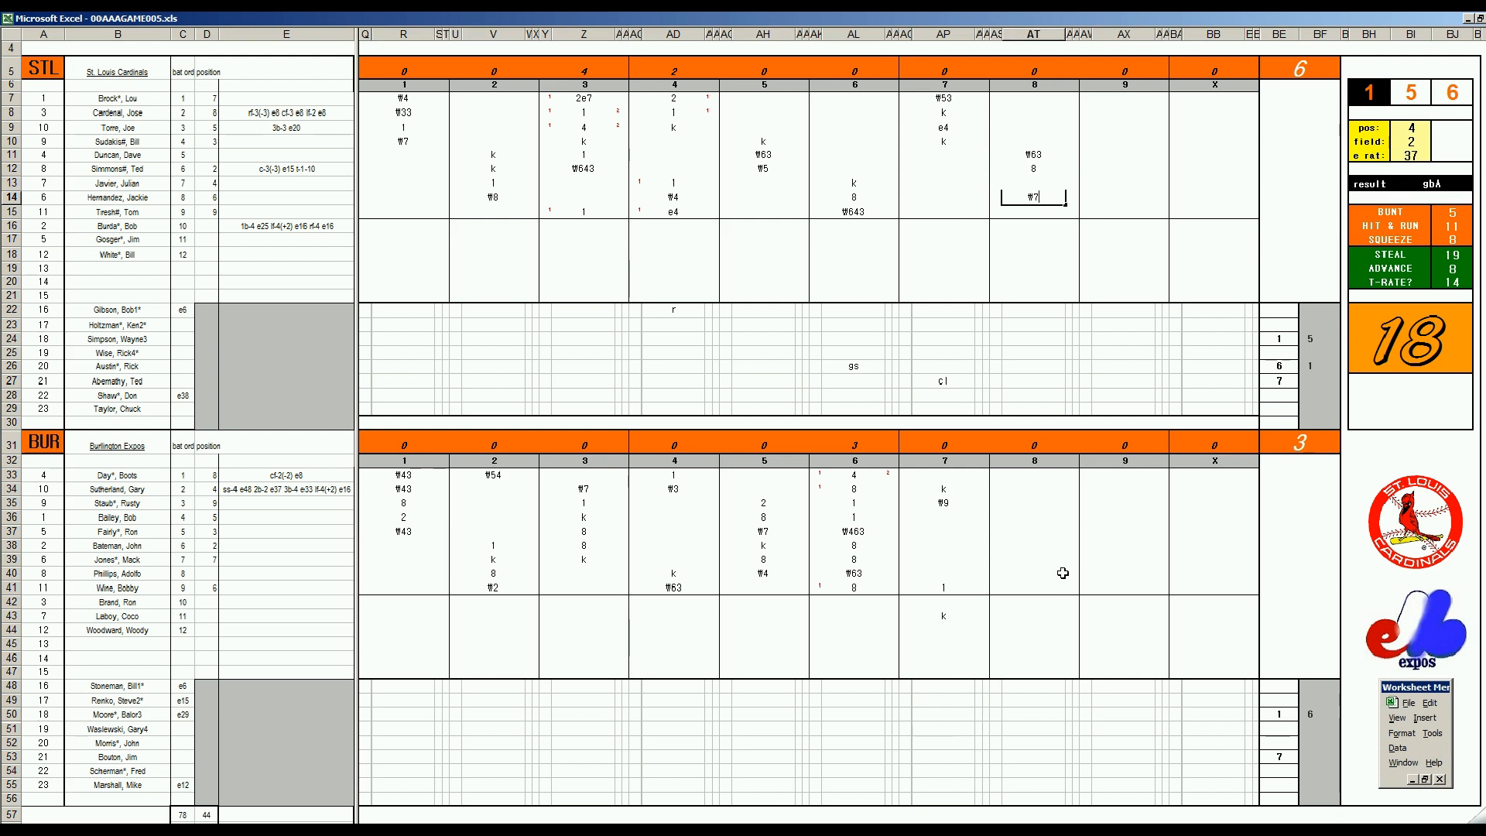
Record the strikeout k in AT36 for Burlington's first batter of the eighth inning
click(1036, 517)
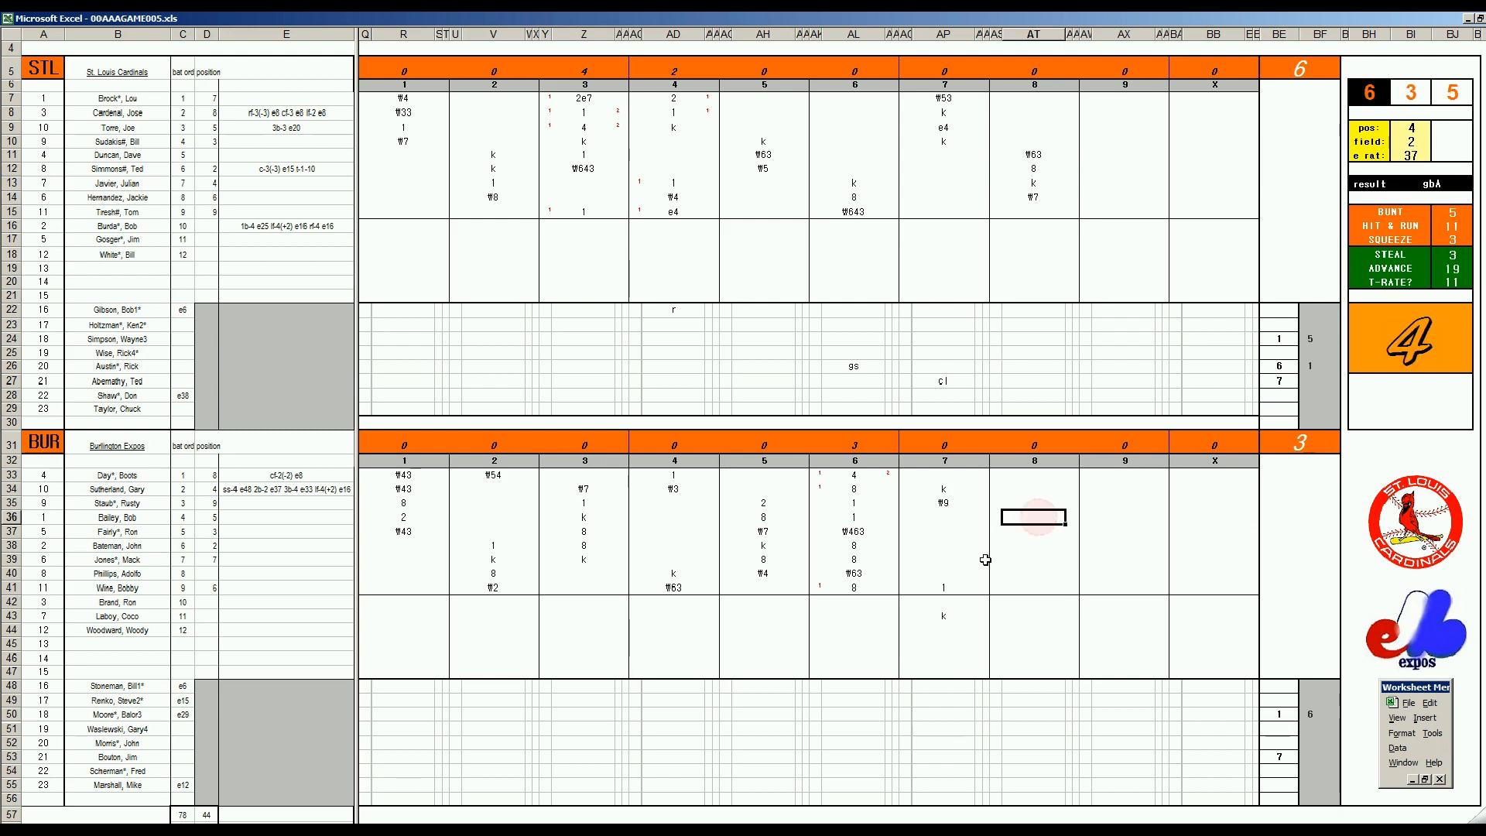
text(k)
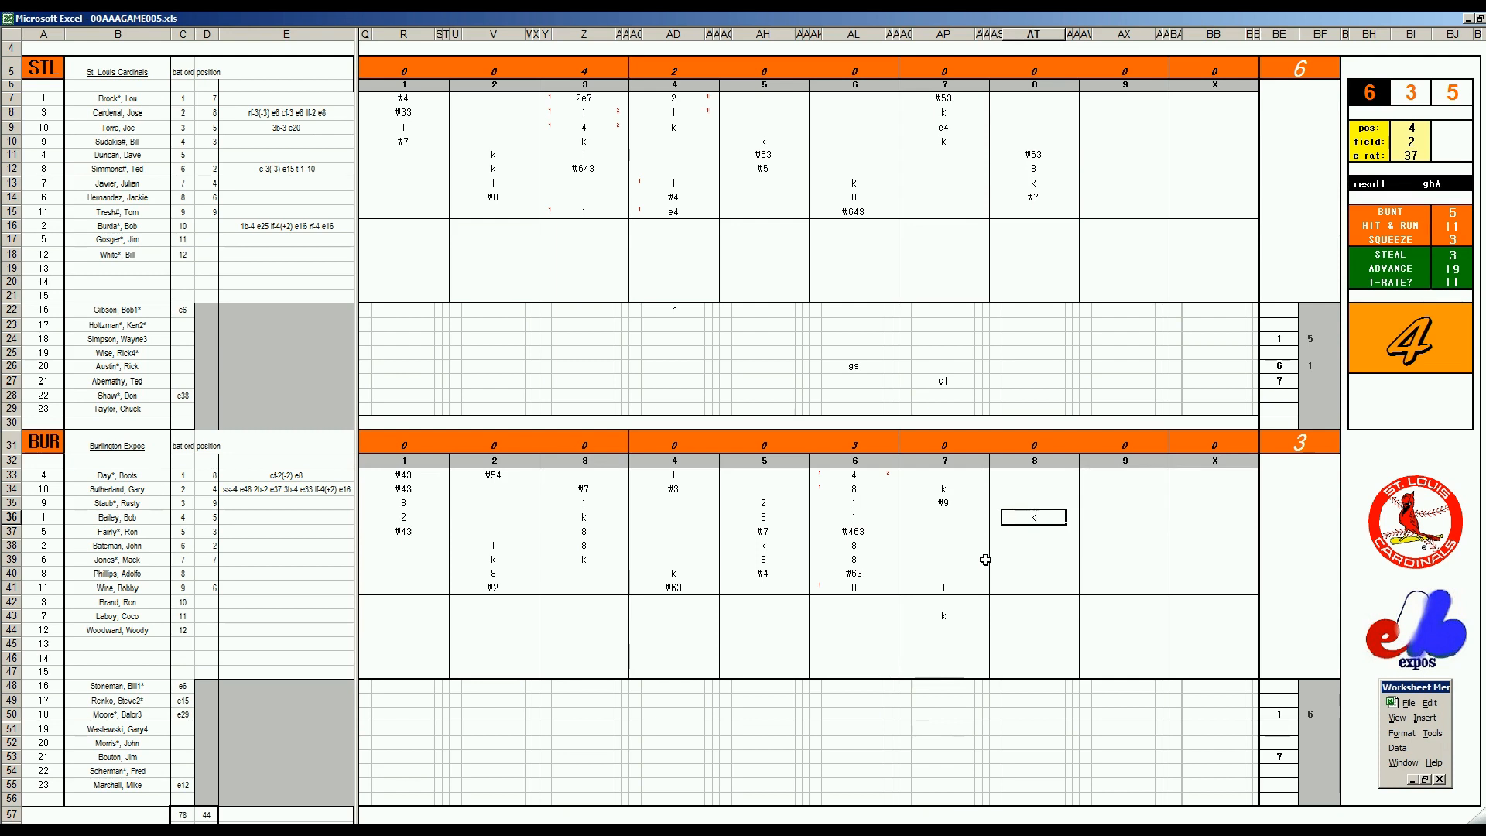
key(Return)
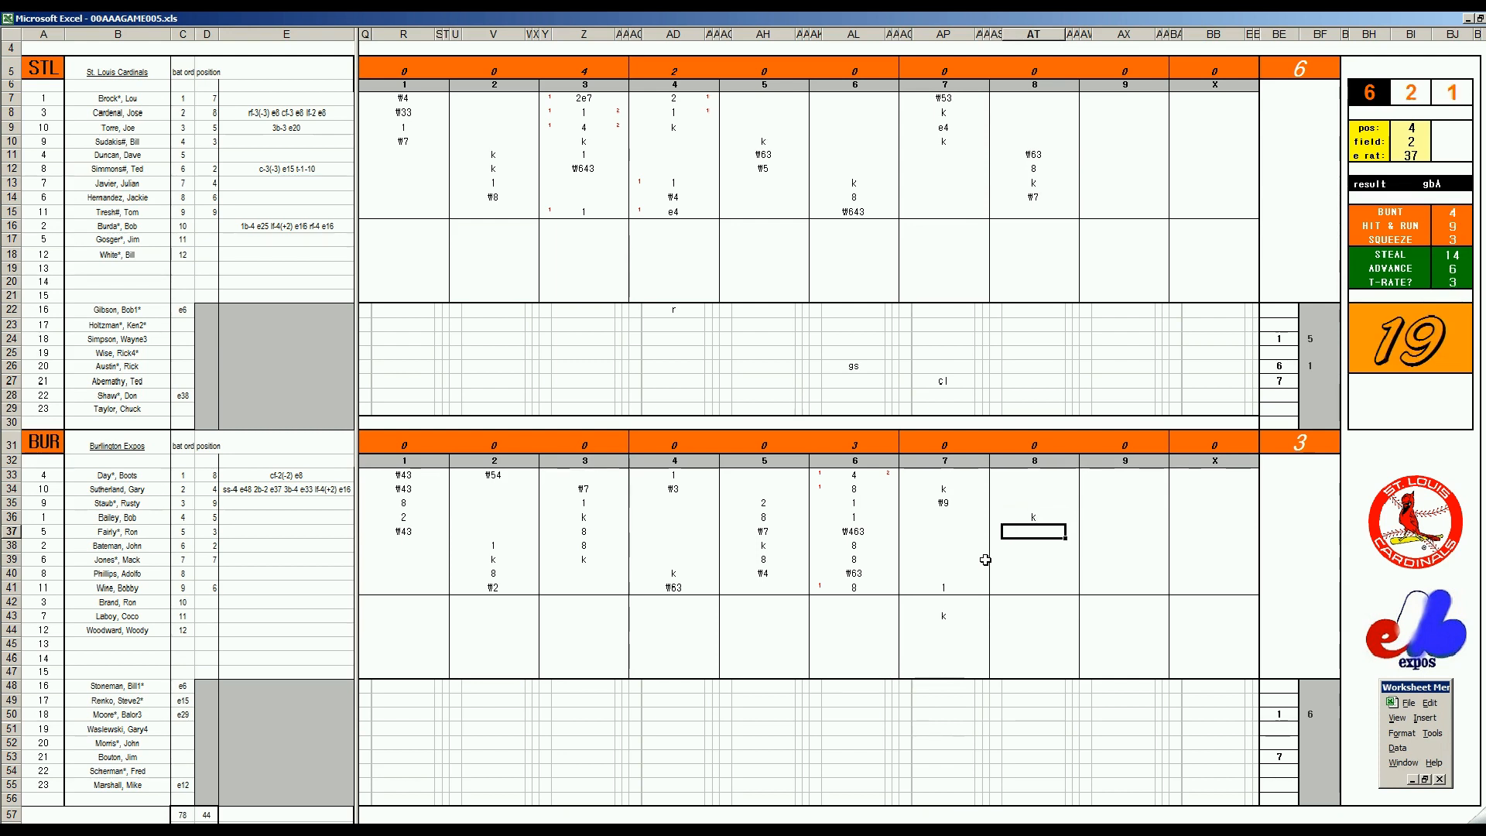
Set the fielding check to position 4 with an error rating of 27
key(ctrl+q)
text(4)
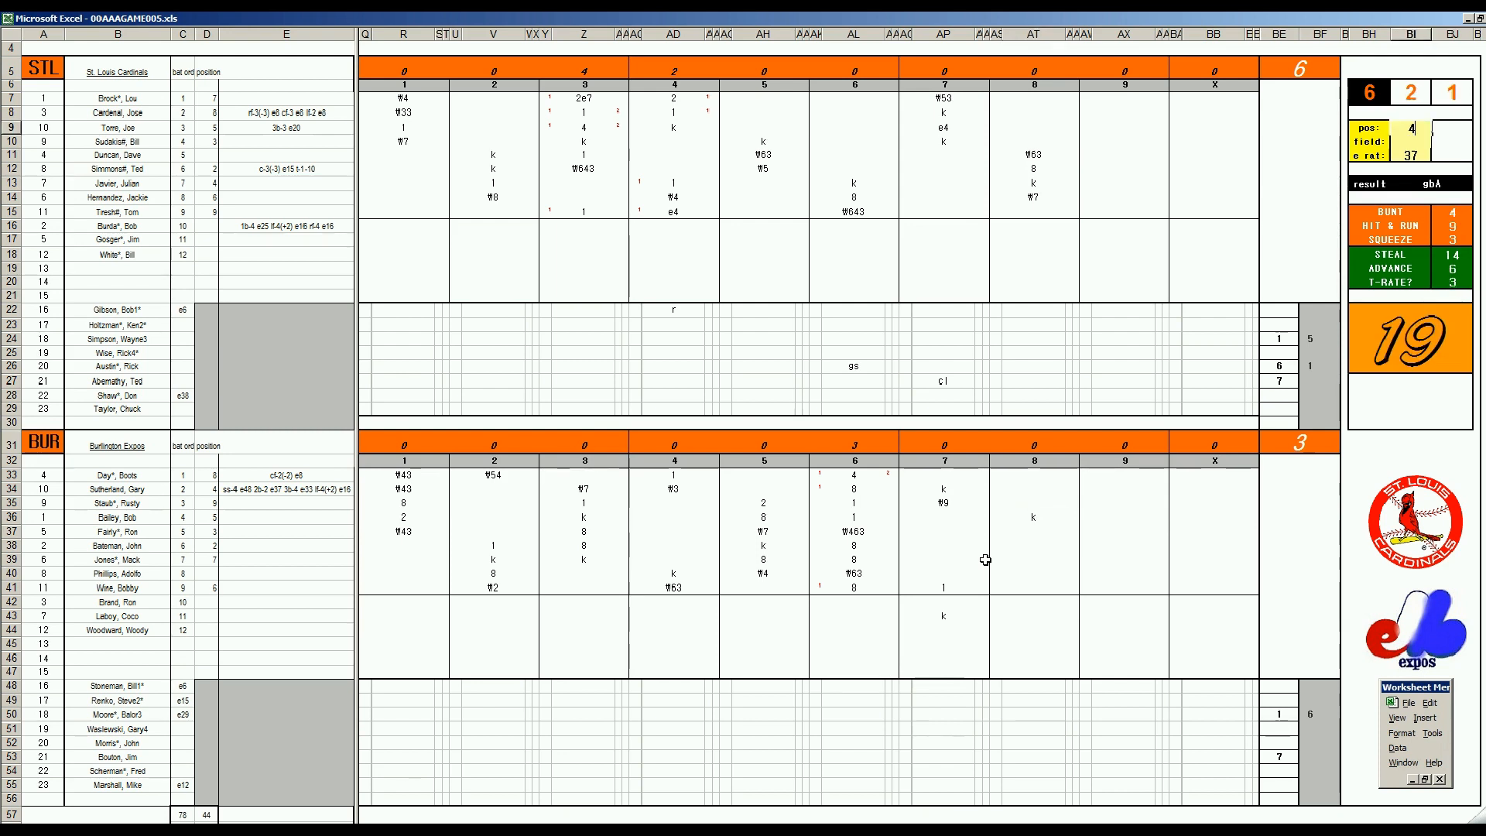
key(Return)
key(Return)
key(Return)
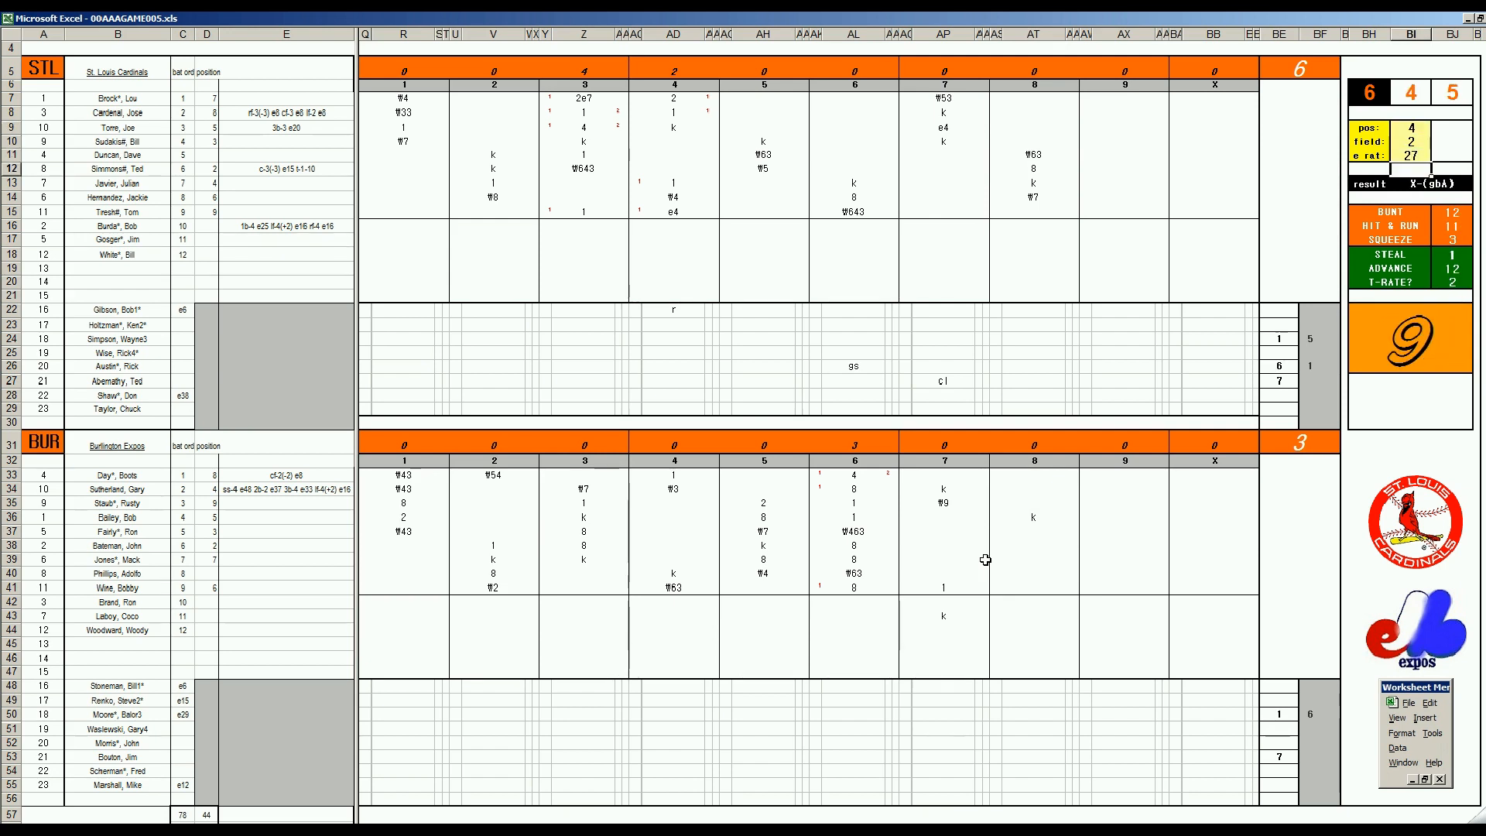
Record the groundout ₩43 in AT37 and the strikeout k in AT38
click(1034, 531)
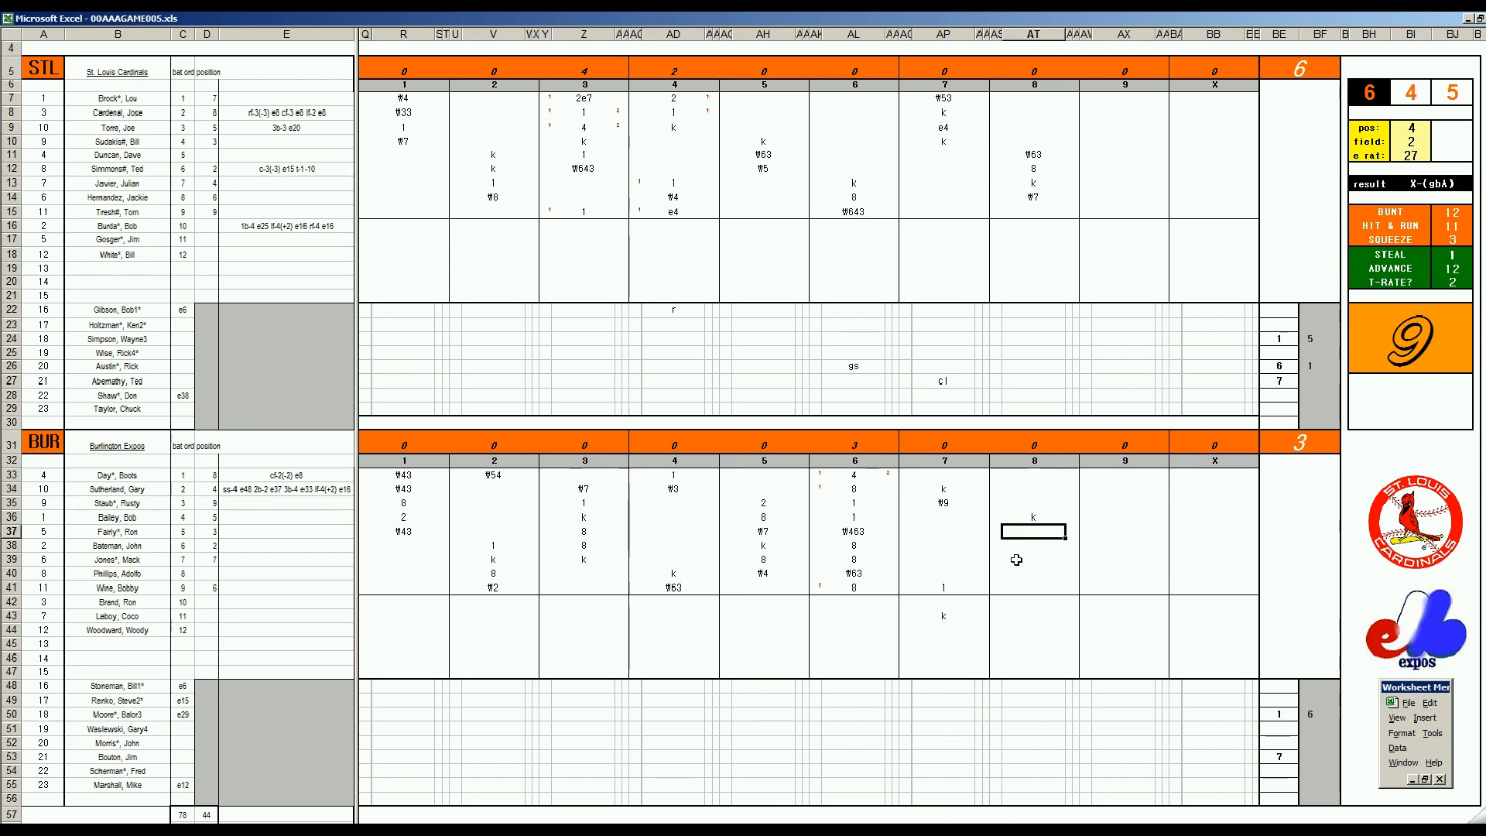
text(\)
text(43)
key(Return)
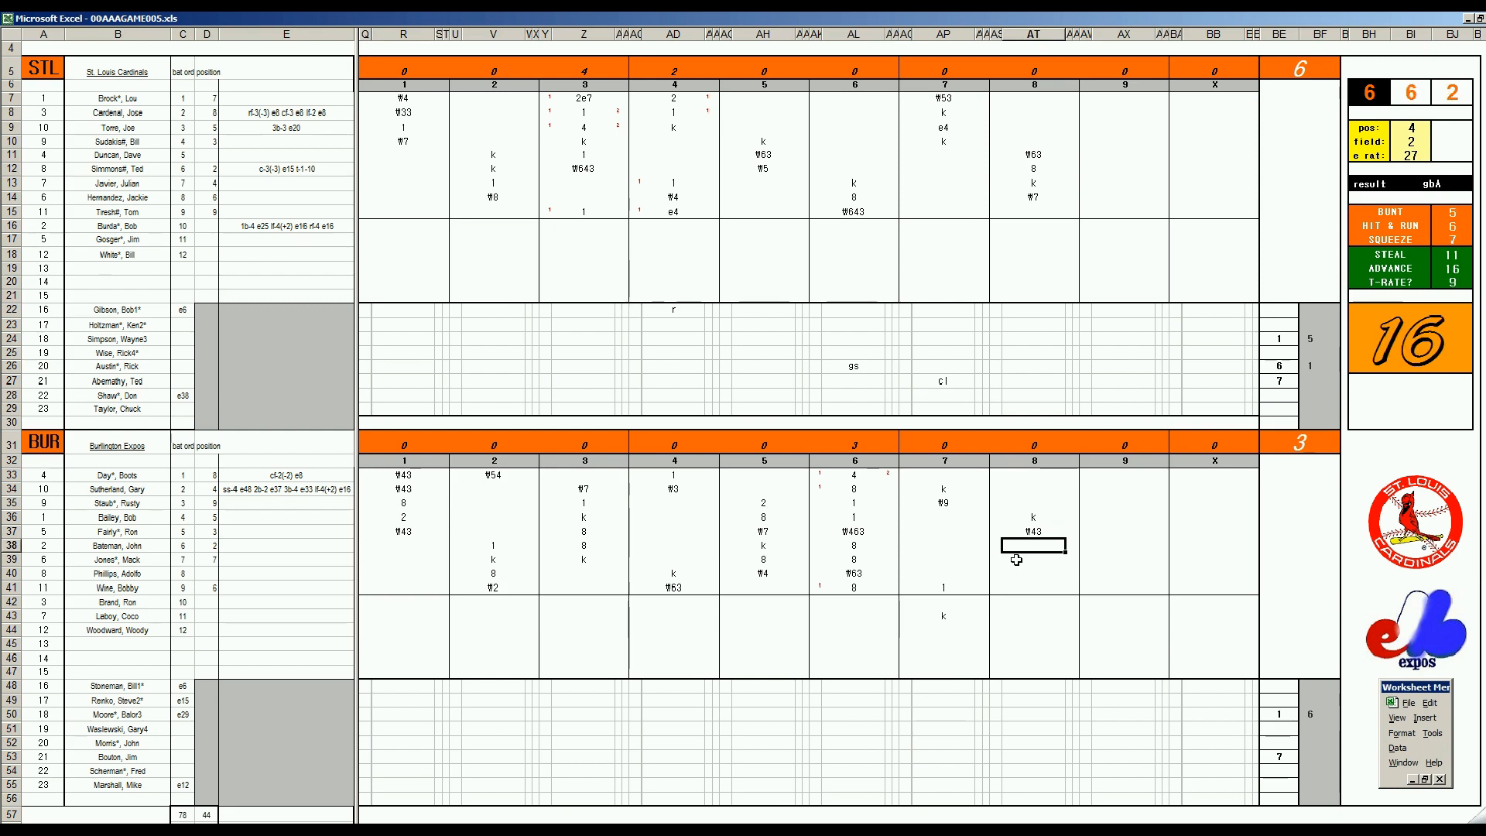
text(k)
Enter 2 in BF53 for the outgoing Burlington pitcher and 9 in BE54 for the next reliever
click(1316, 758)
text(2)
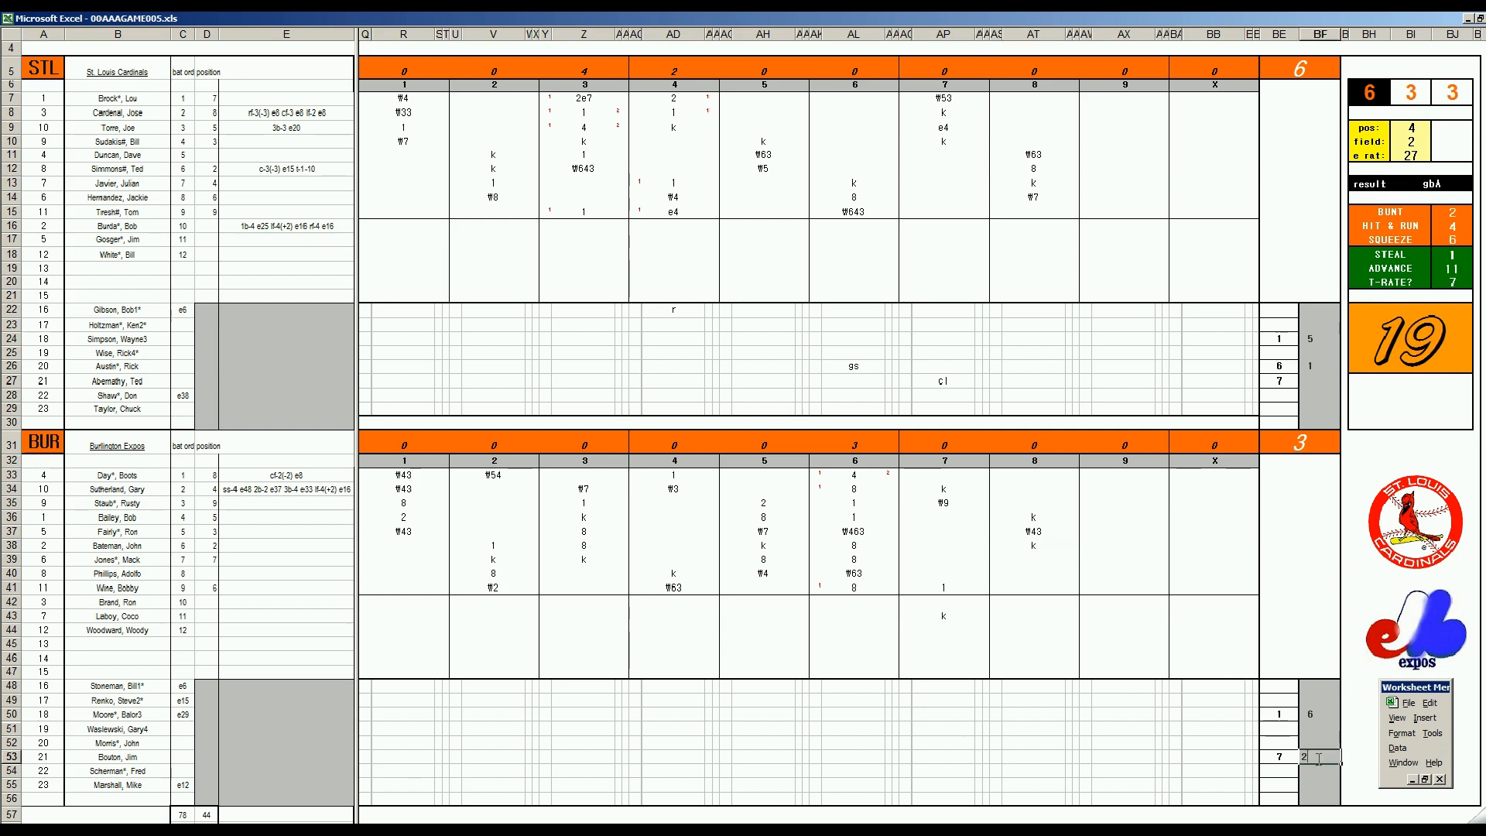
key(Return)
text(9)
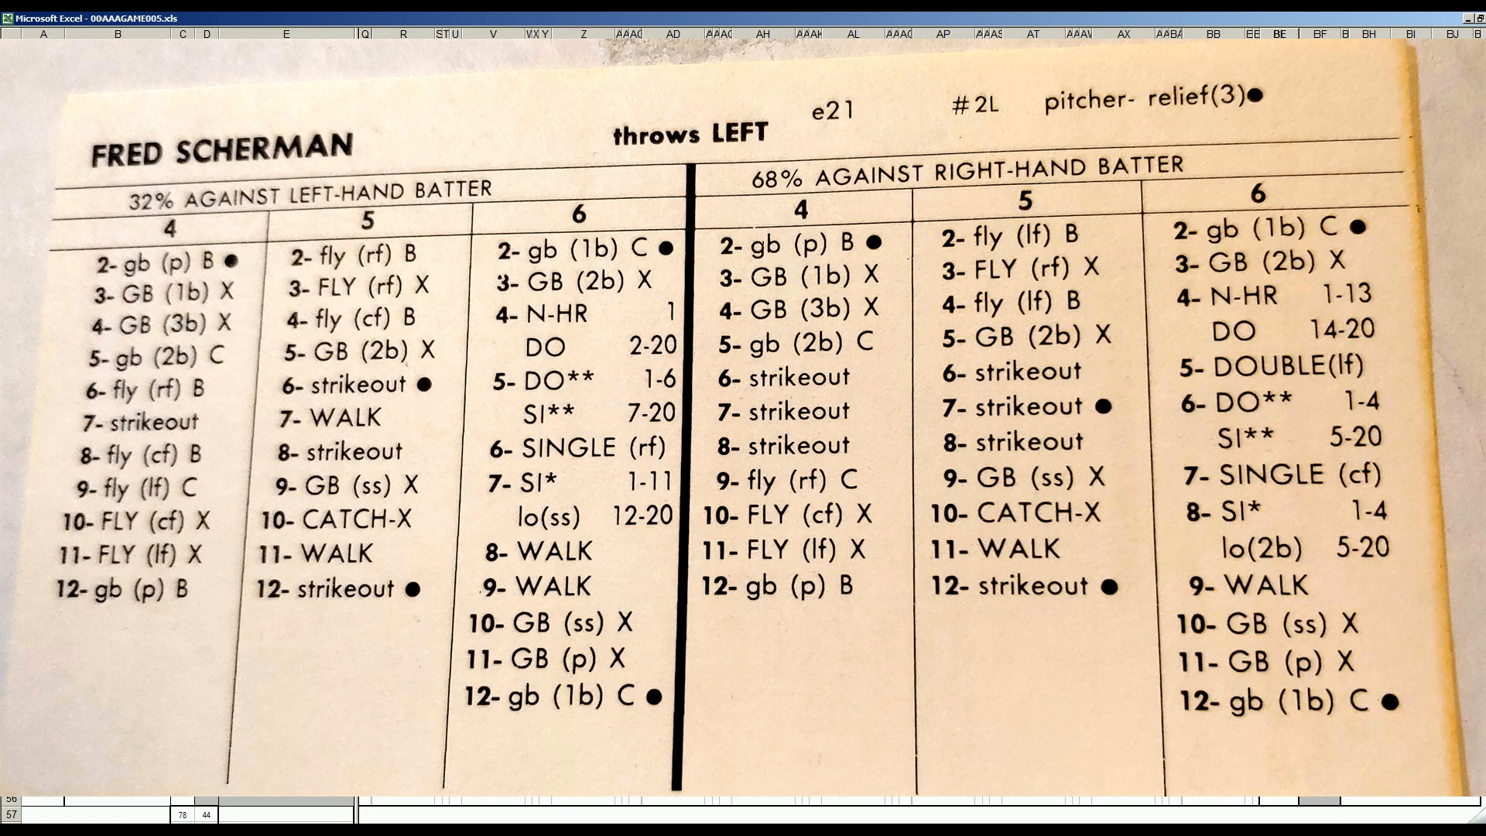
Record St. Louis's ninth-inning outs: ₩43 in AX15, ₩43 in AX7 and ₩7 in AX8
click(1124, 418)
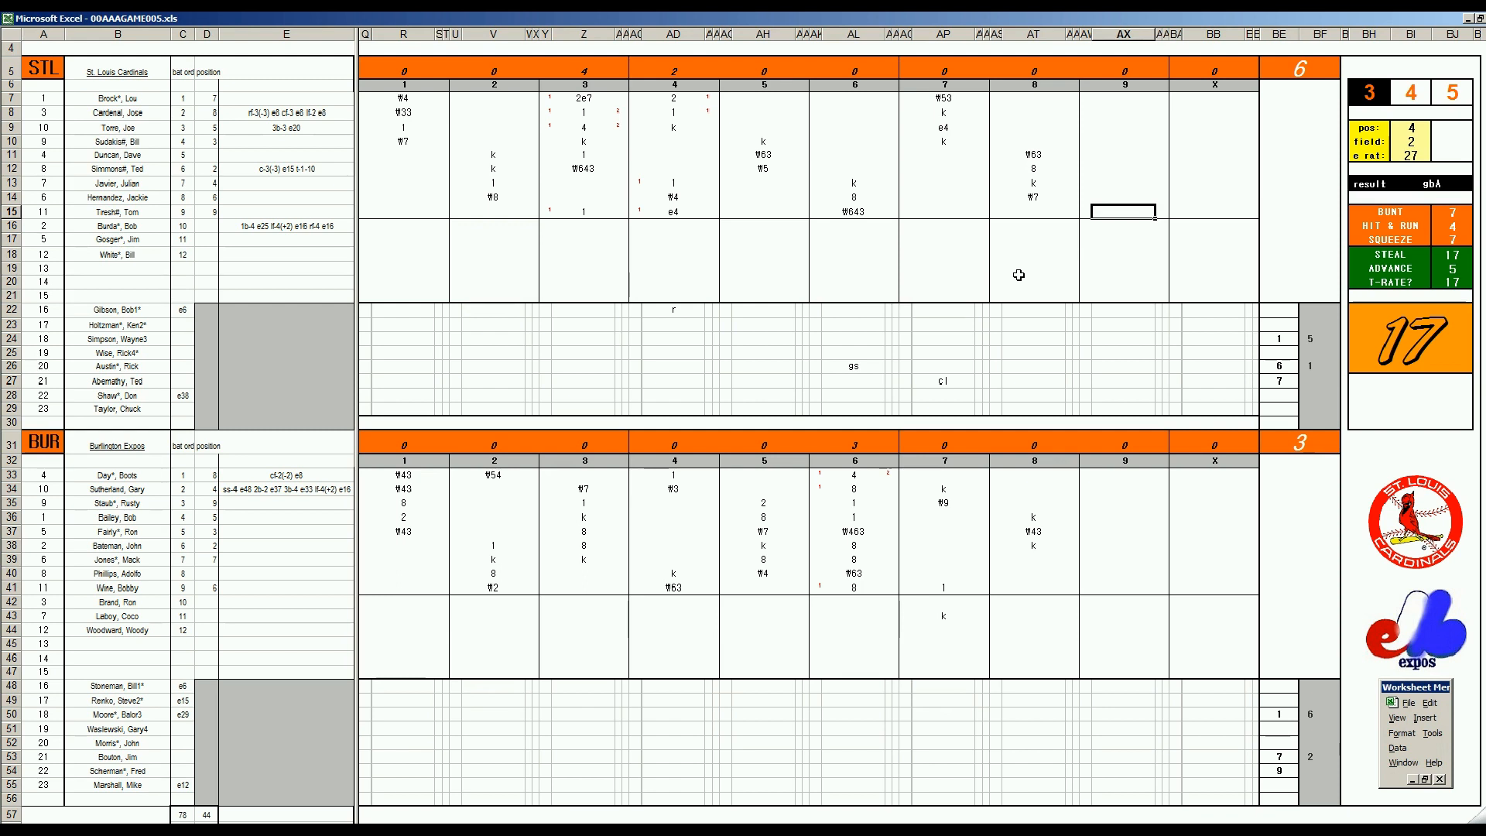
text(#43)
key(Up)
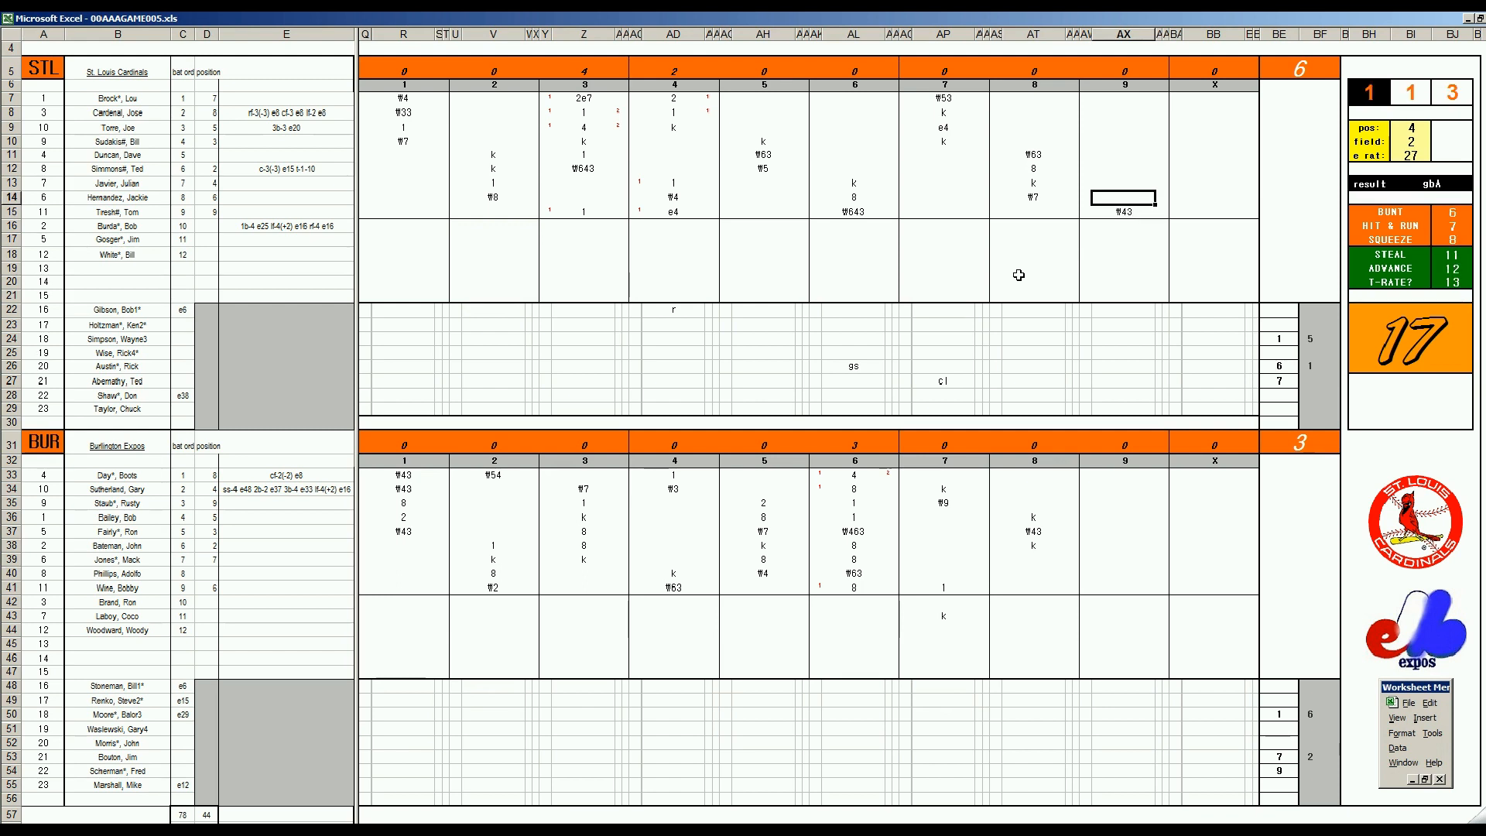
key(Up)
key(Up)
key(Up)
key(Up)
key(Up)
key(Up)
key(Up)
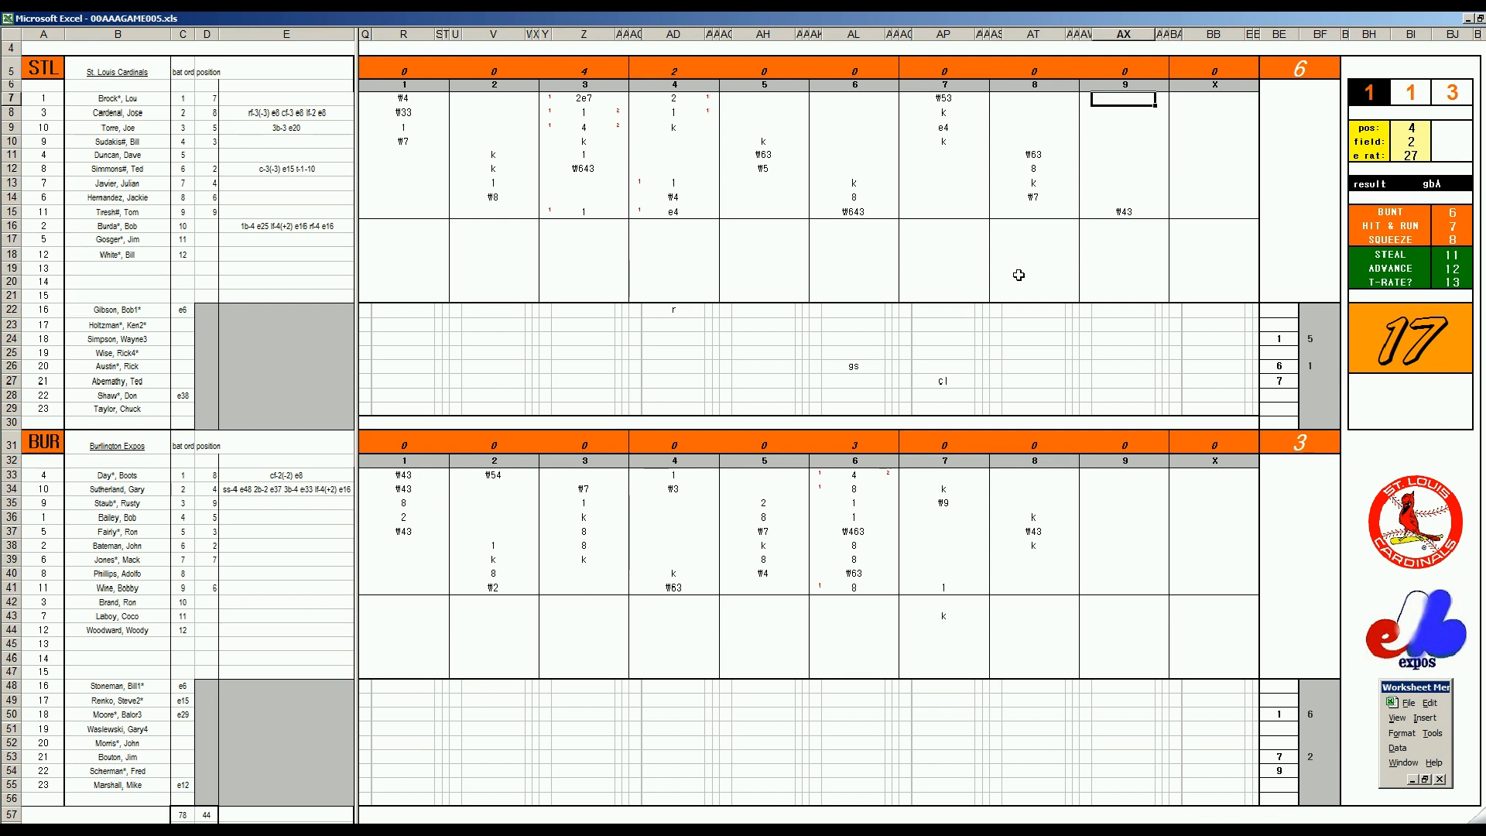
text(#43)
key(Return)
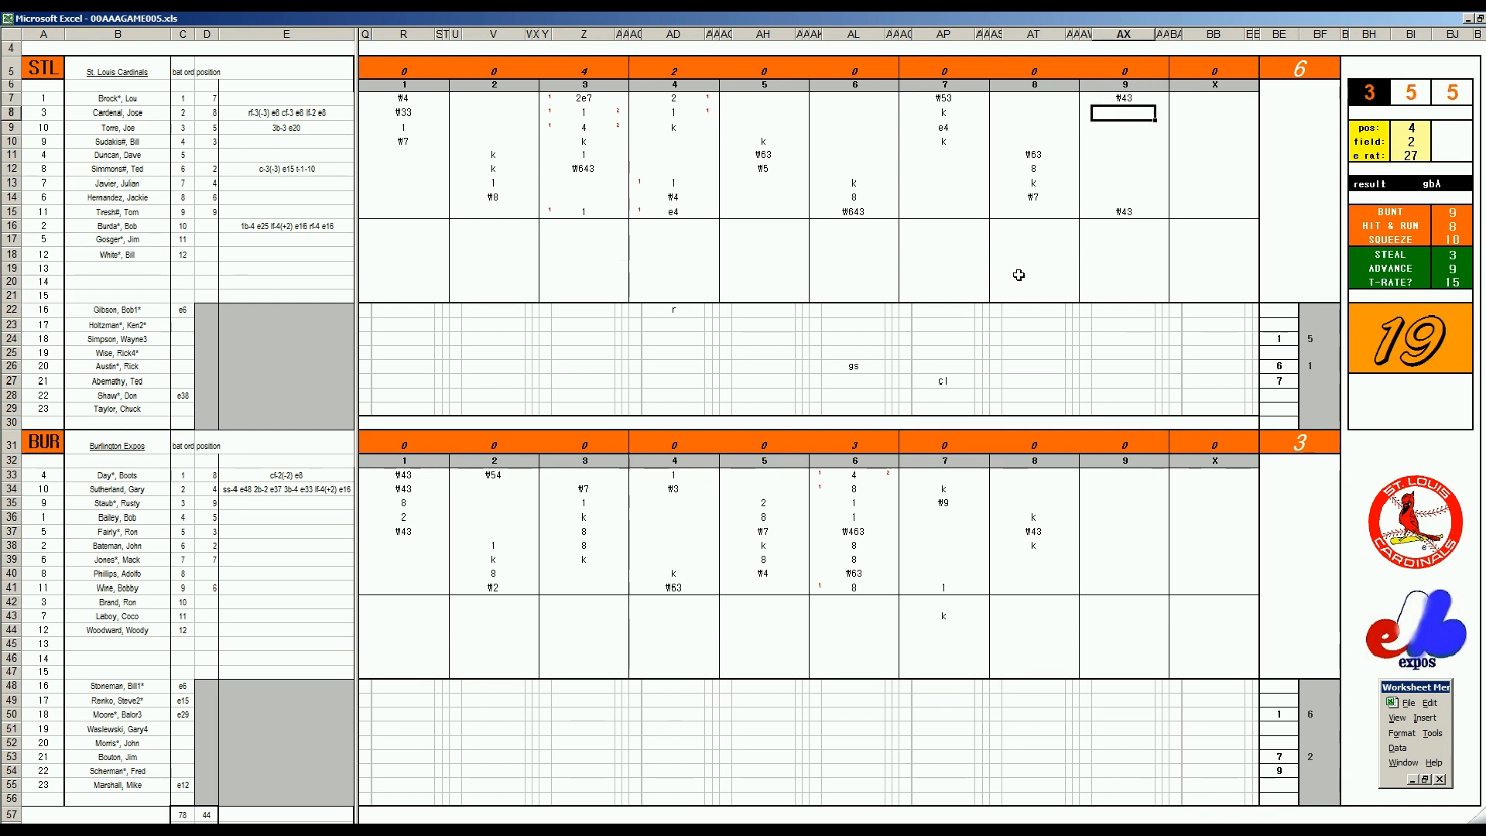
text(#7)
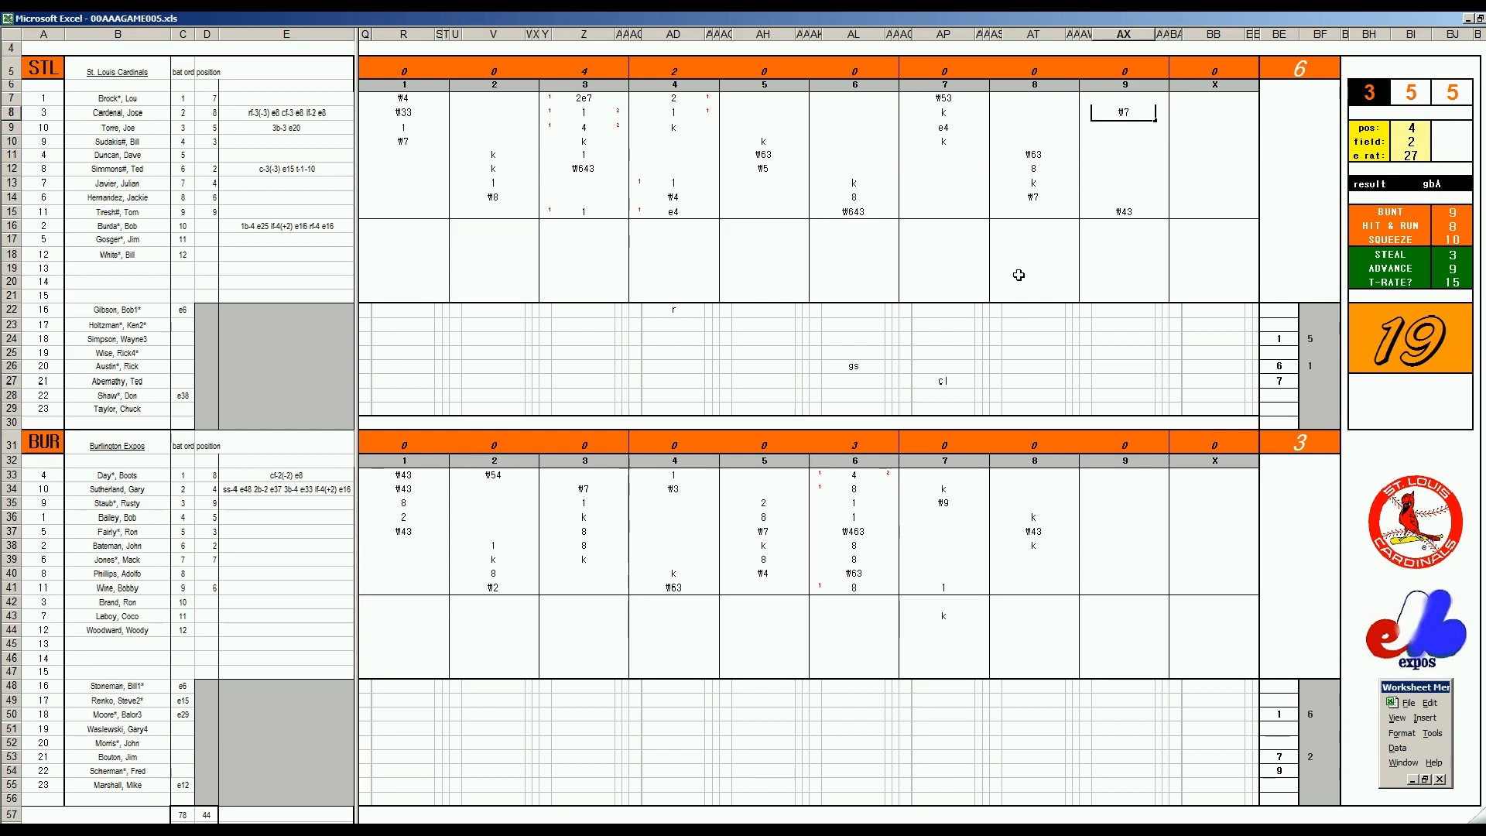
Enter 2 in BF27 for the outgoing St. Louis pitcher and 9 in BE29 for the next reliever
click(1308, 381)
text(2)
key(Left)
key(Down)
key(Down)
text(9)
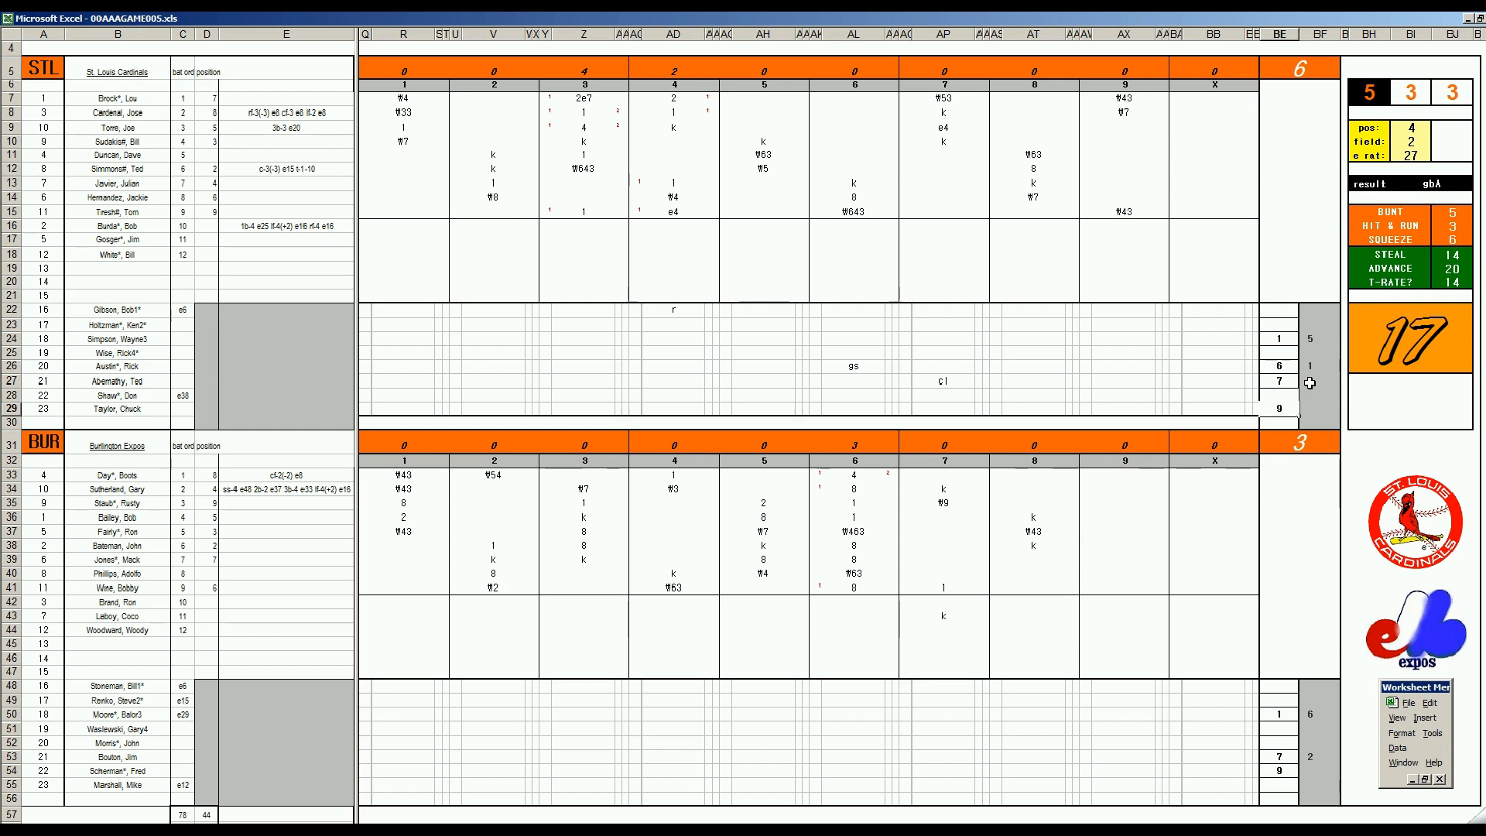
click(1310, 383)
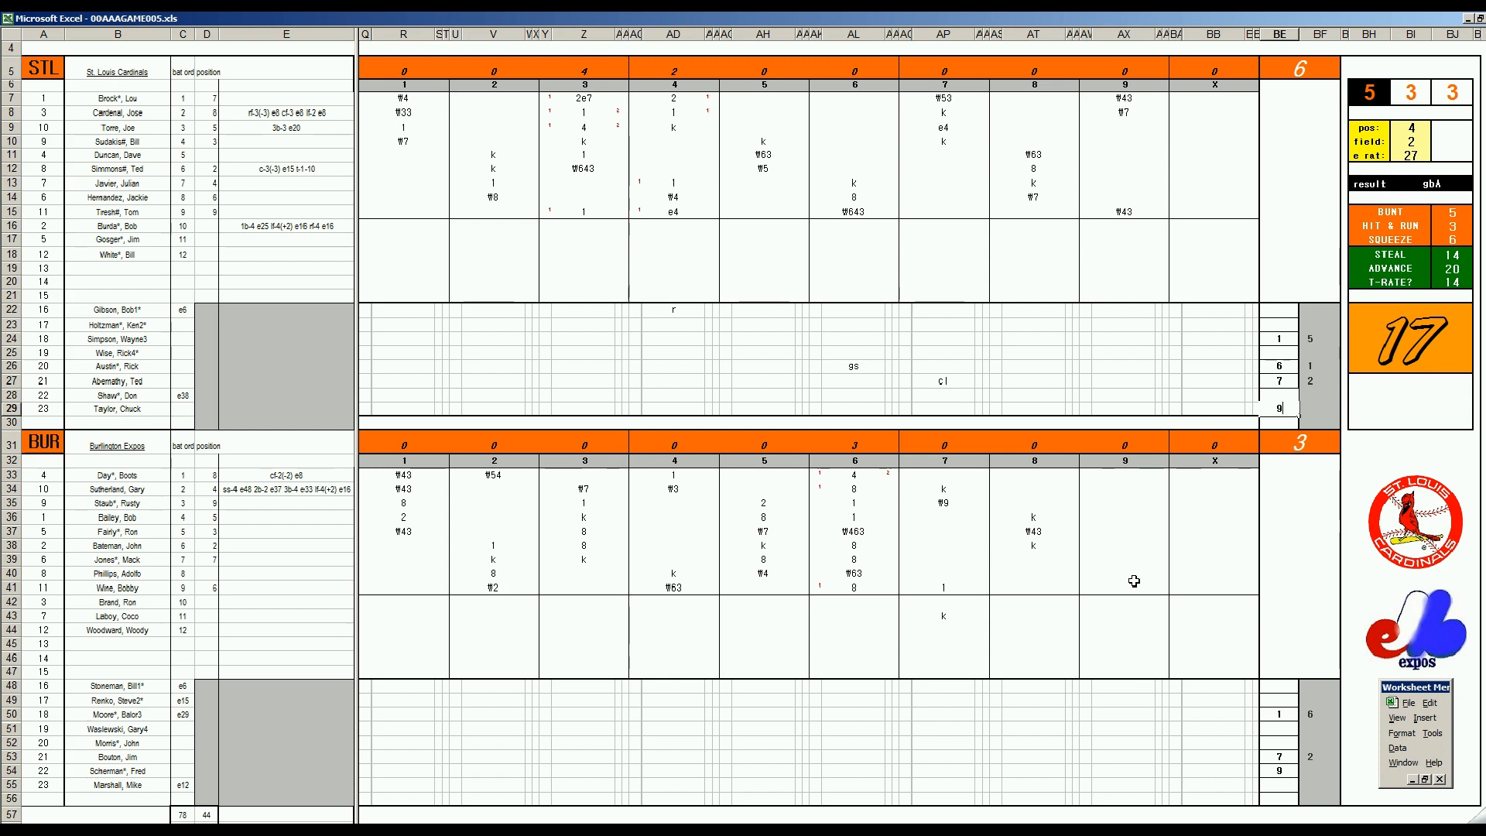
Record 8 in AX39 and AX40 for Burlington's first two batters of the ninth inning
click(1097, 563)
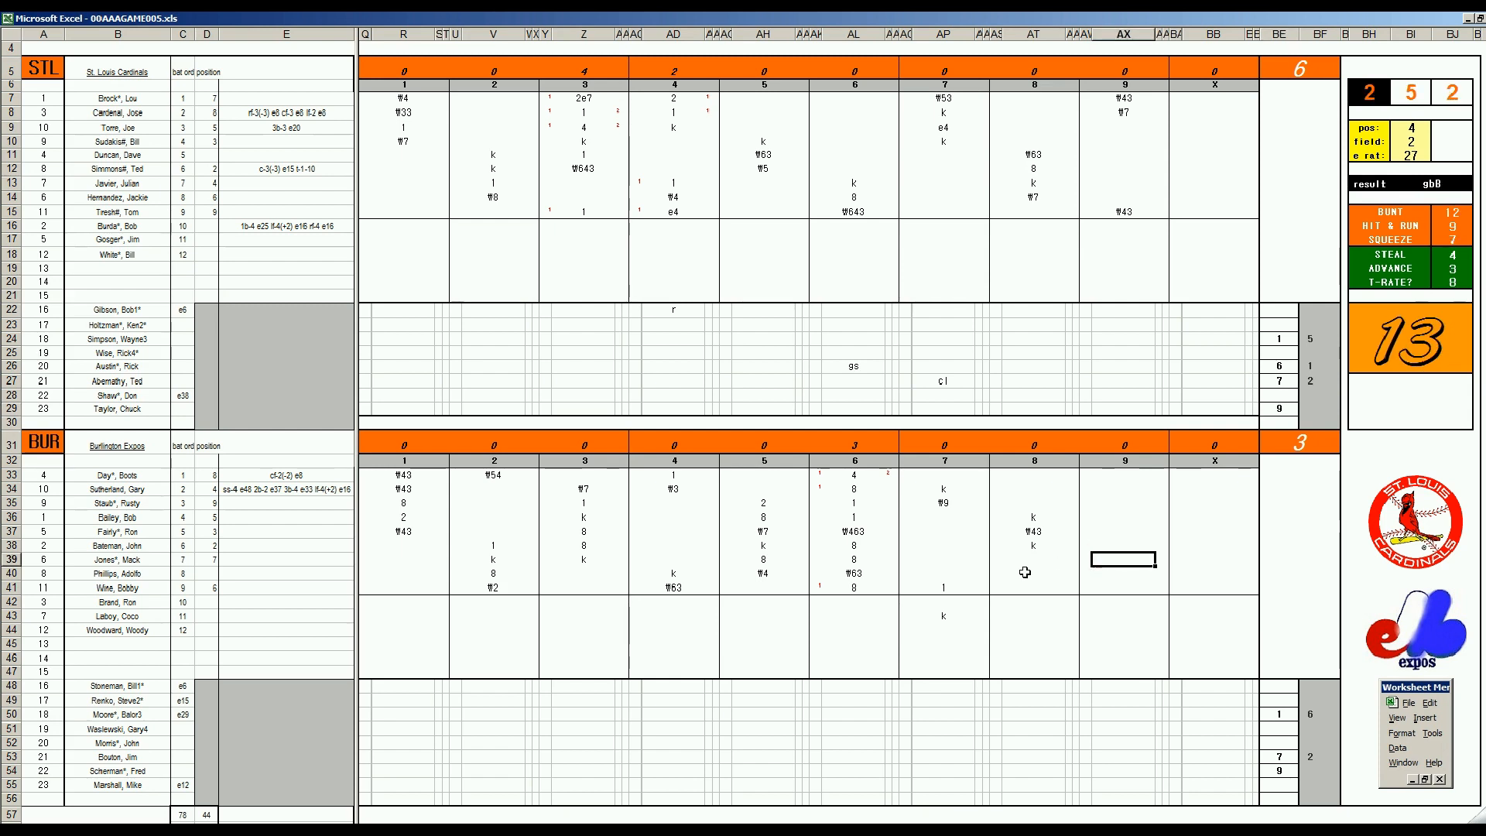
text(8)
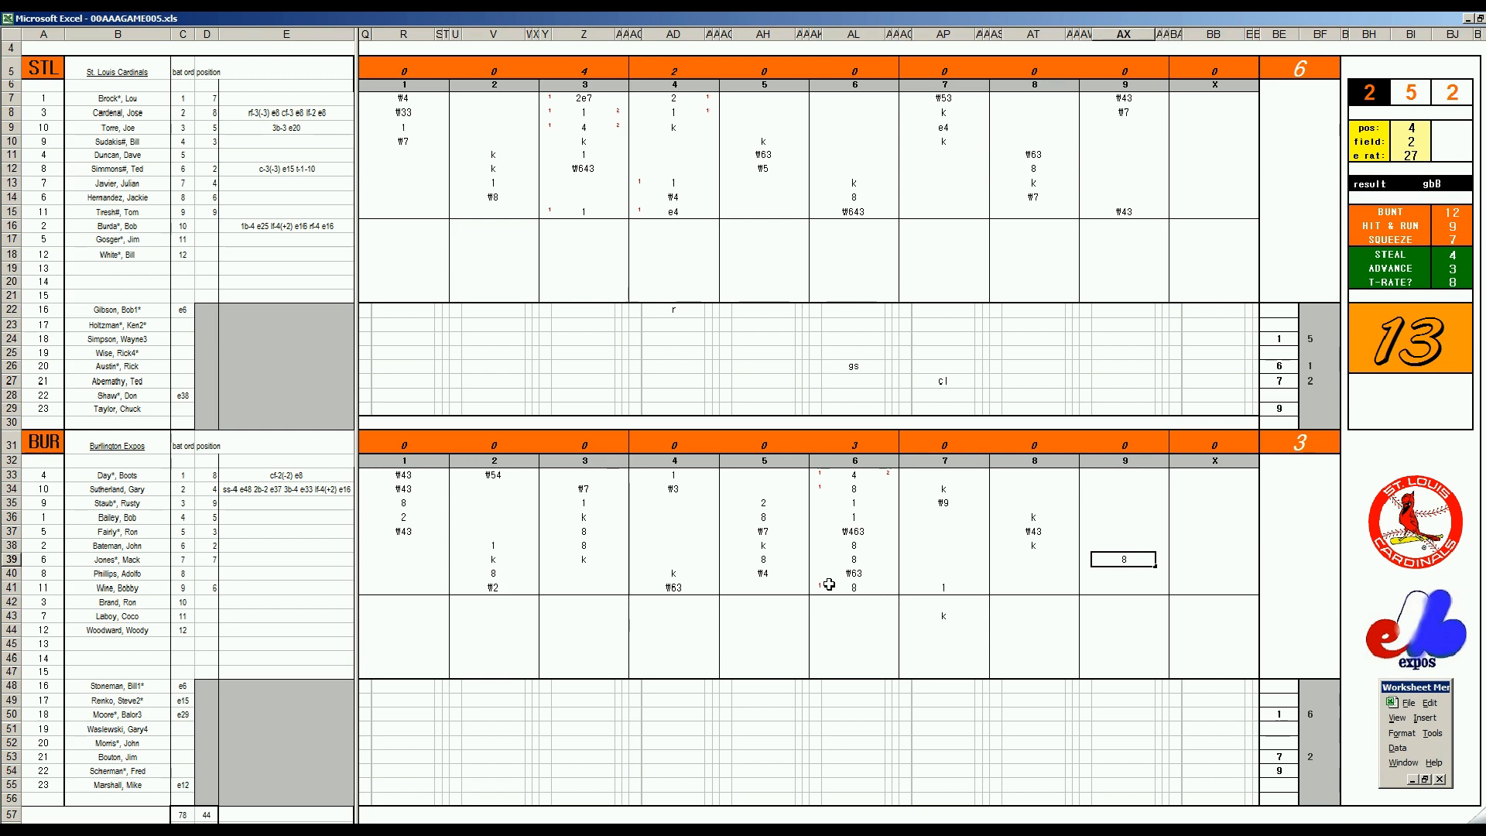
key(Return)
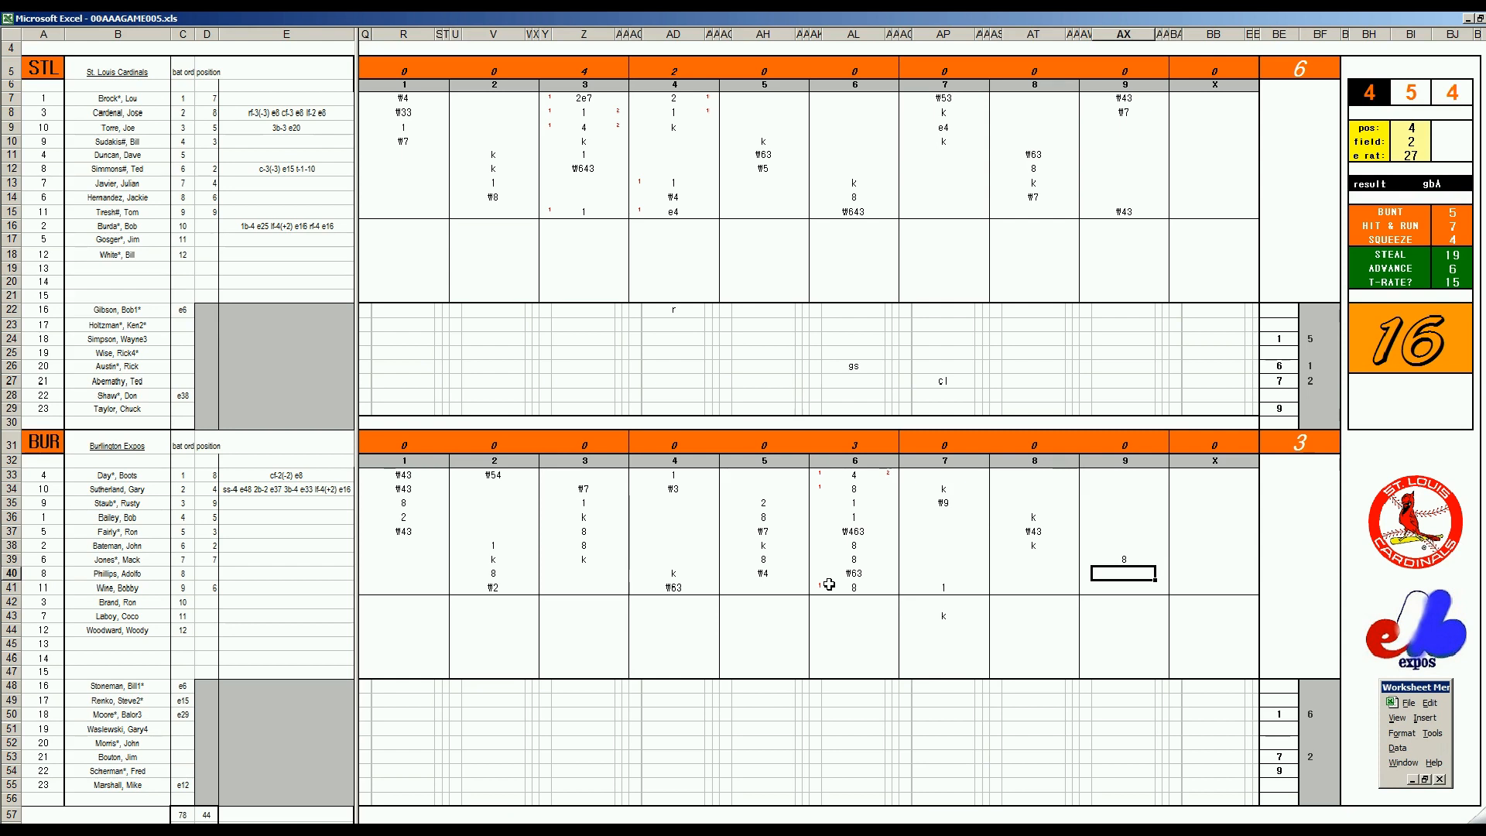
text(8)
key(Return)
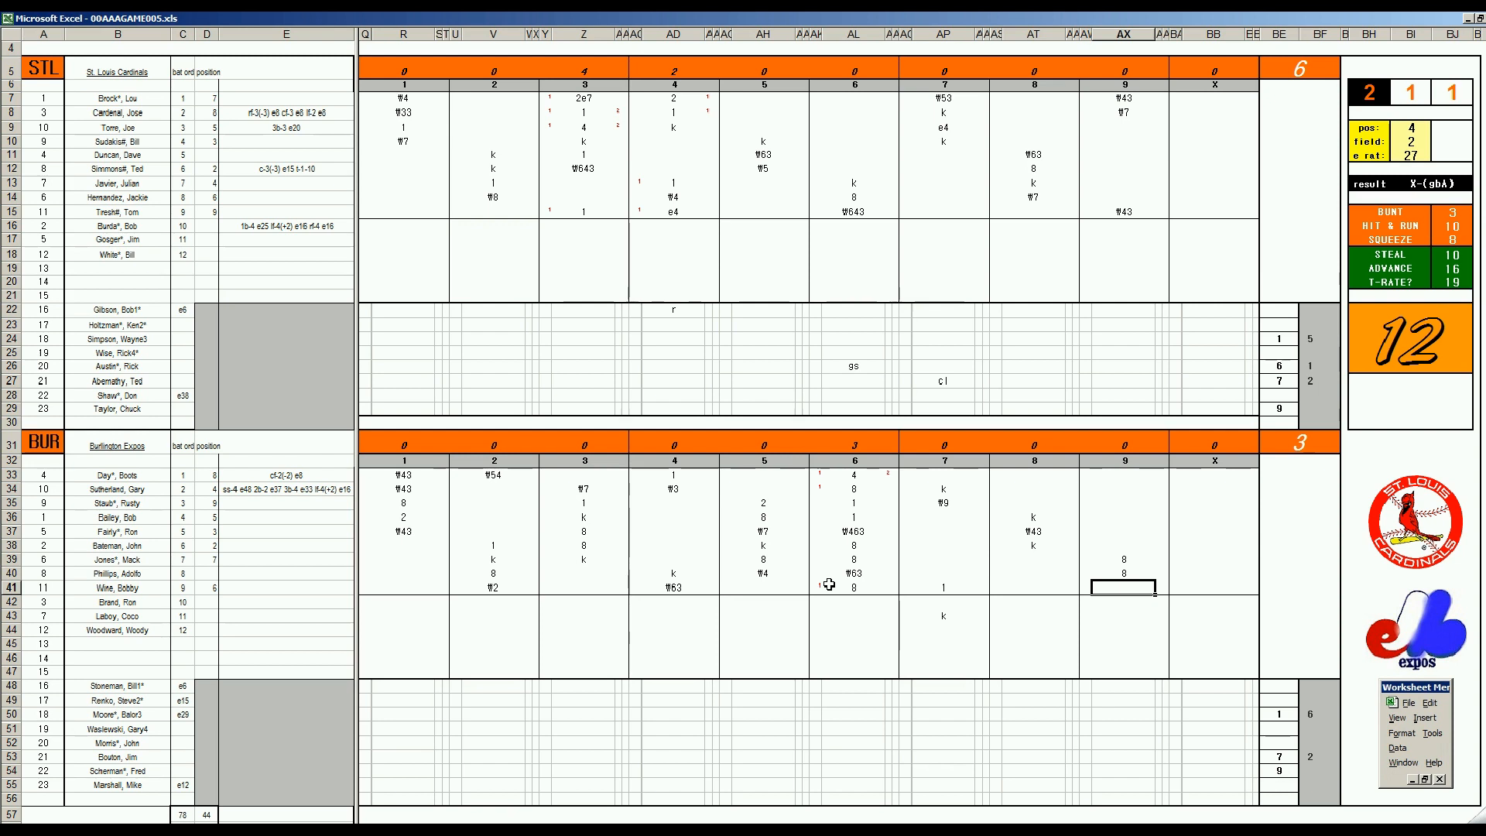
Record the home run 4 in AX41 with its runs batted in beside it, and mark a run 1 in AW39 through AW41
text(4)
key(Tab)
text(2)
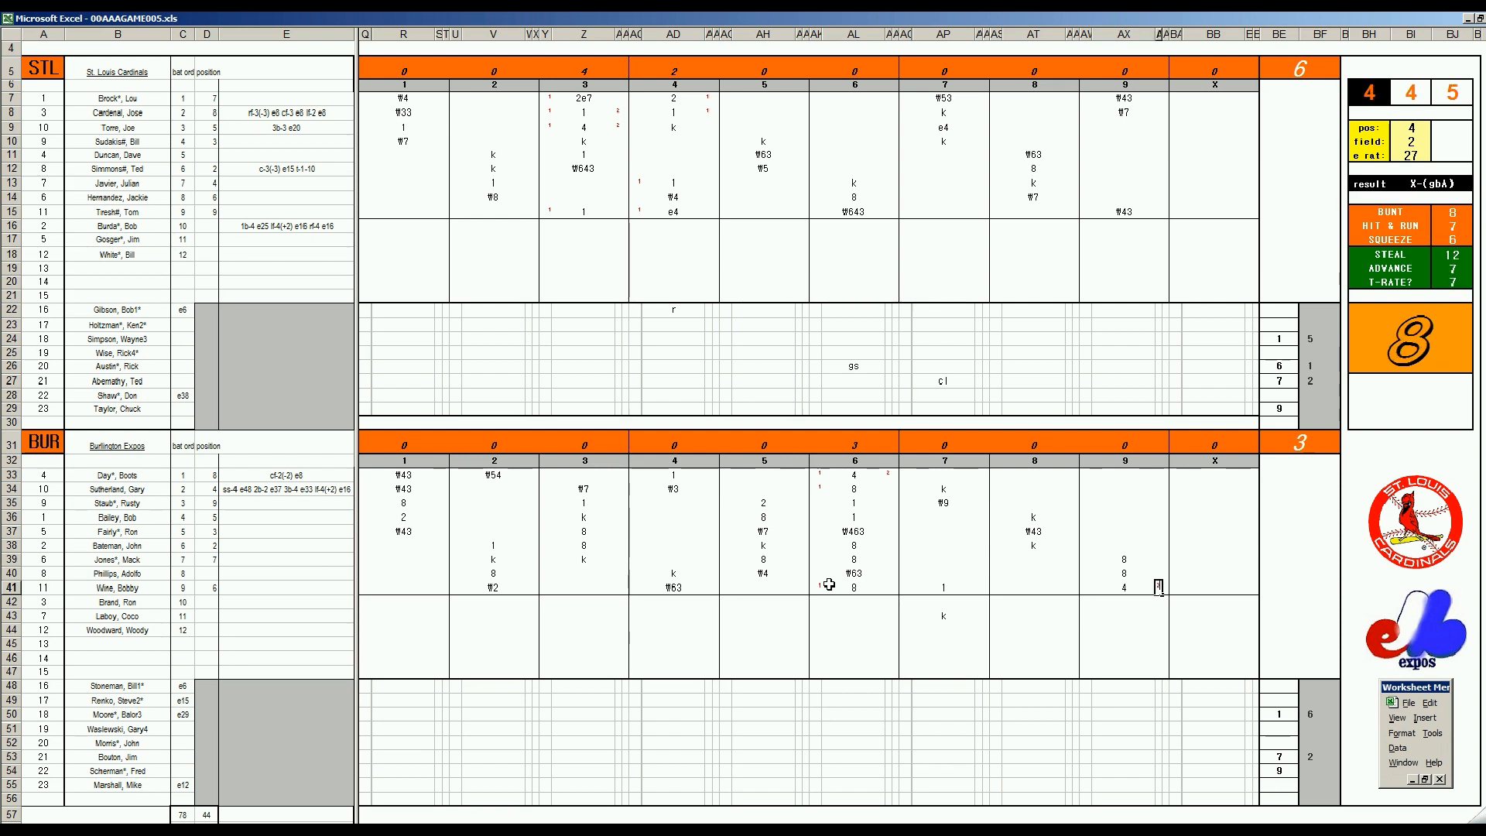
key(Left)
key(Left)
key(Up)
key(Up)
text(1)
key(Down)
text(1)
key(Down)
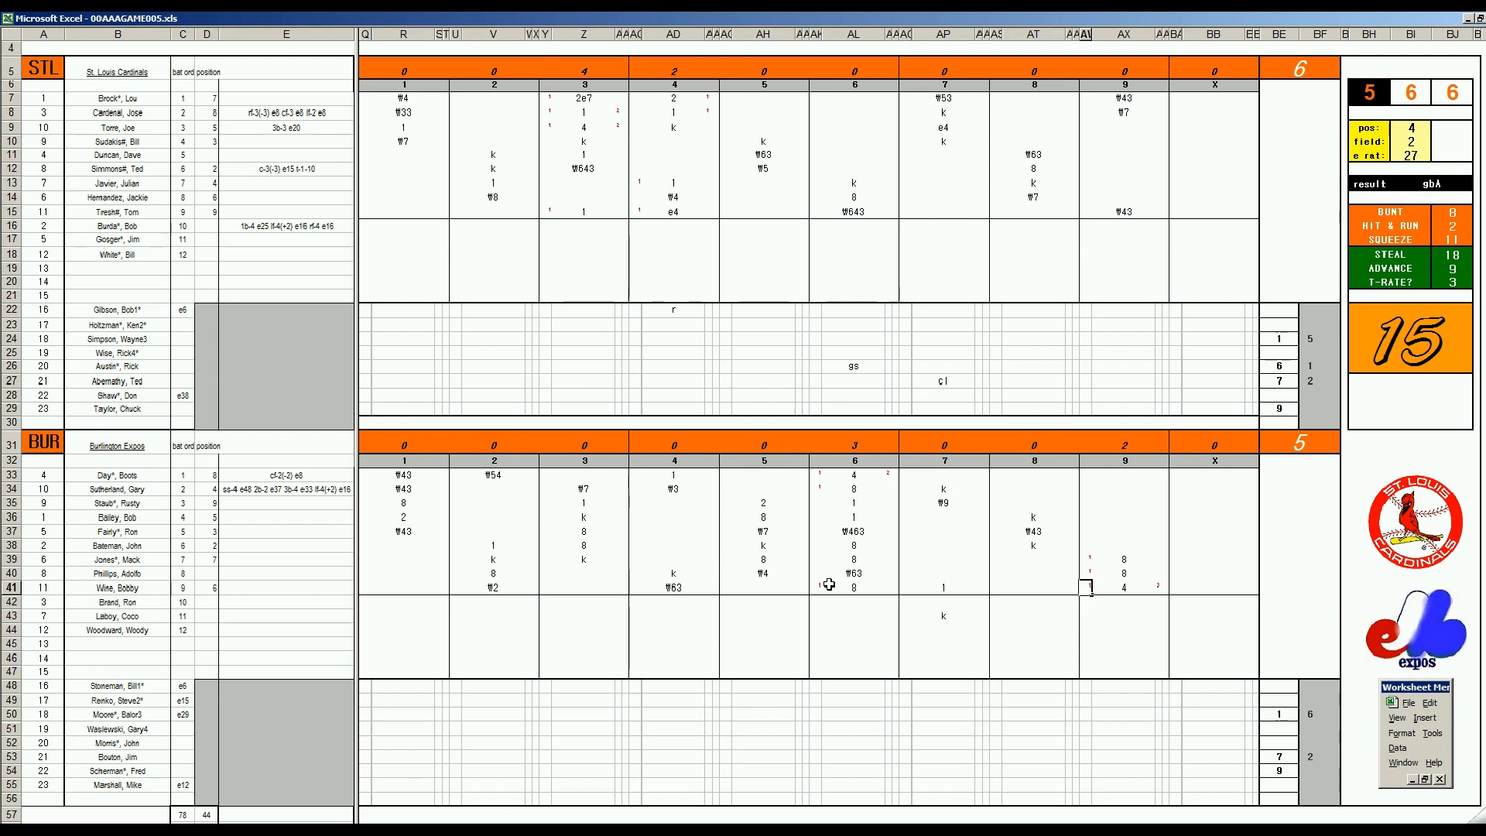
Record the substitute's strikeout k in AX43 and 1 in AX34 and AX35 for the following Burlington batters
key(Tab)
key(Down)
key(Down)
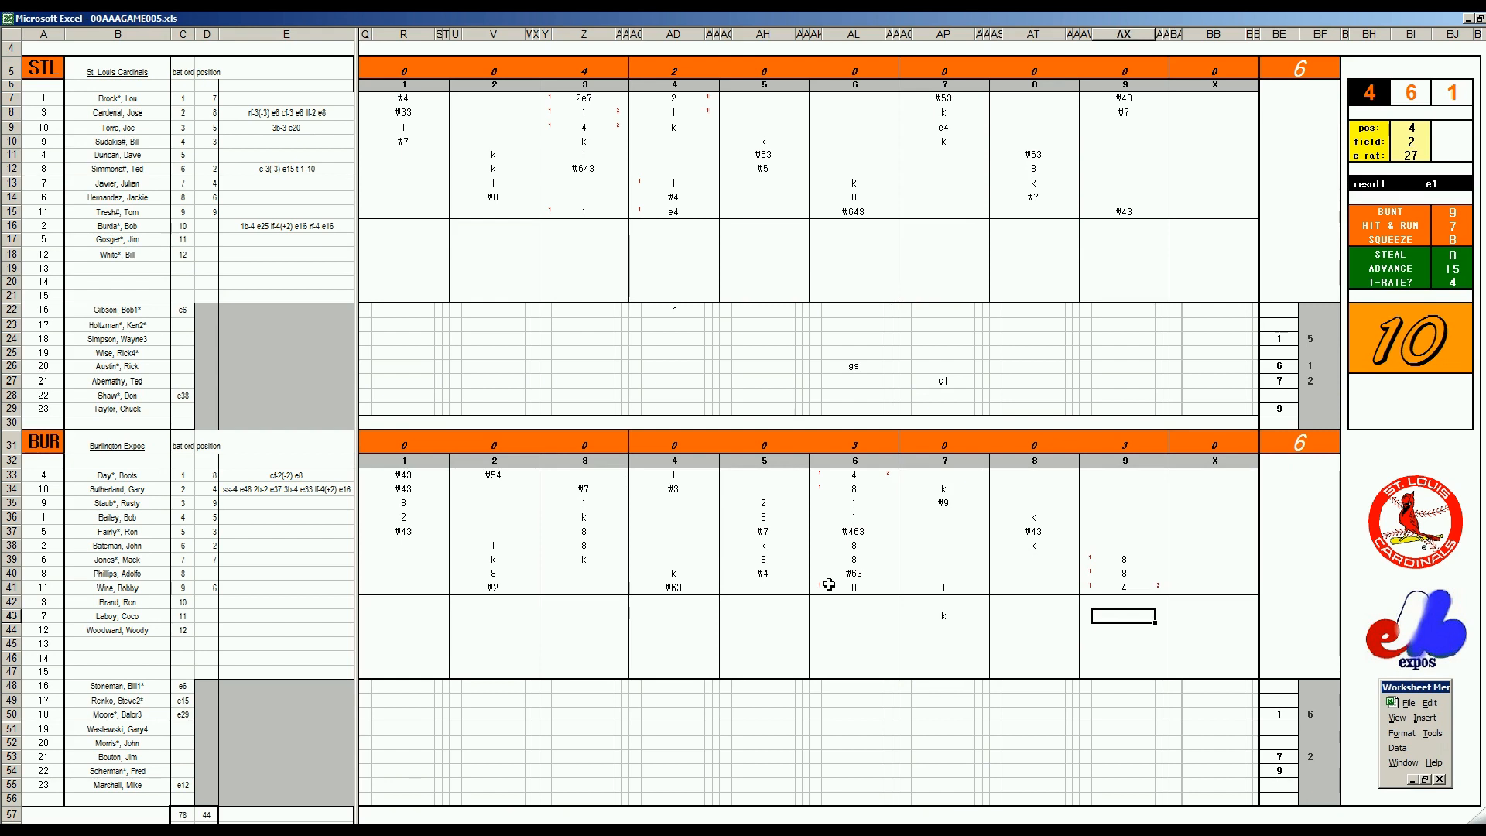
text(k)
key(Return)
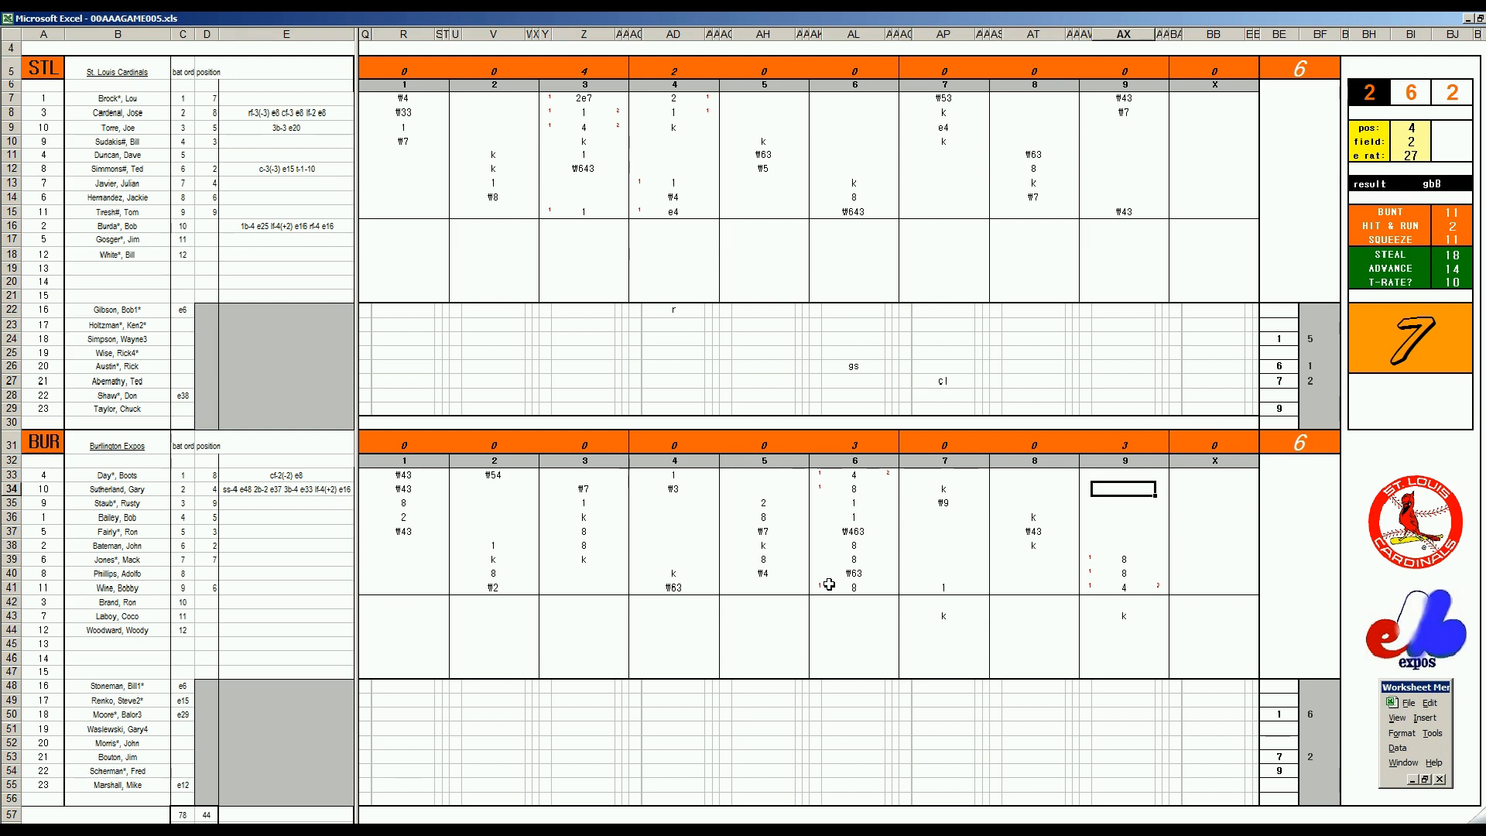
text(1)
key(Return)
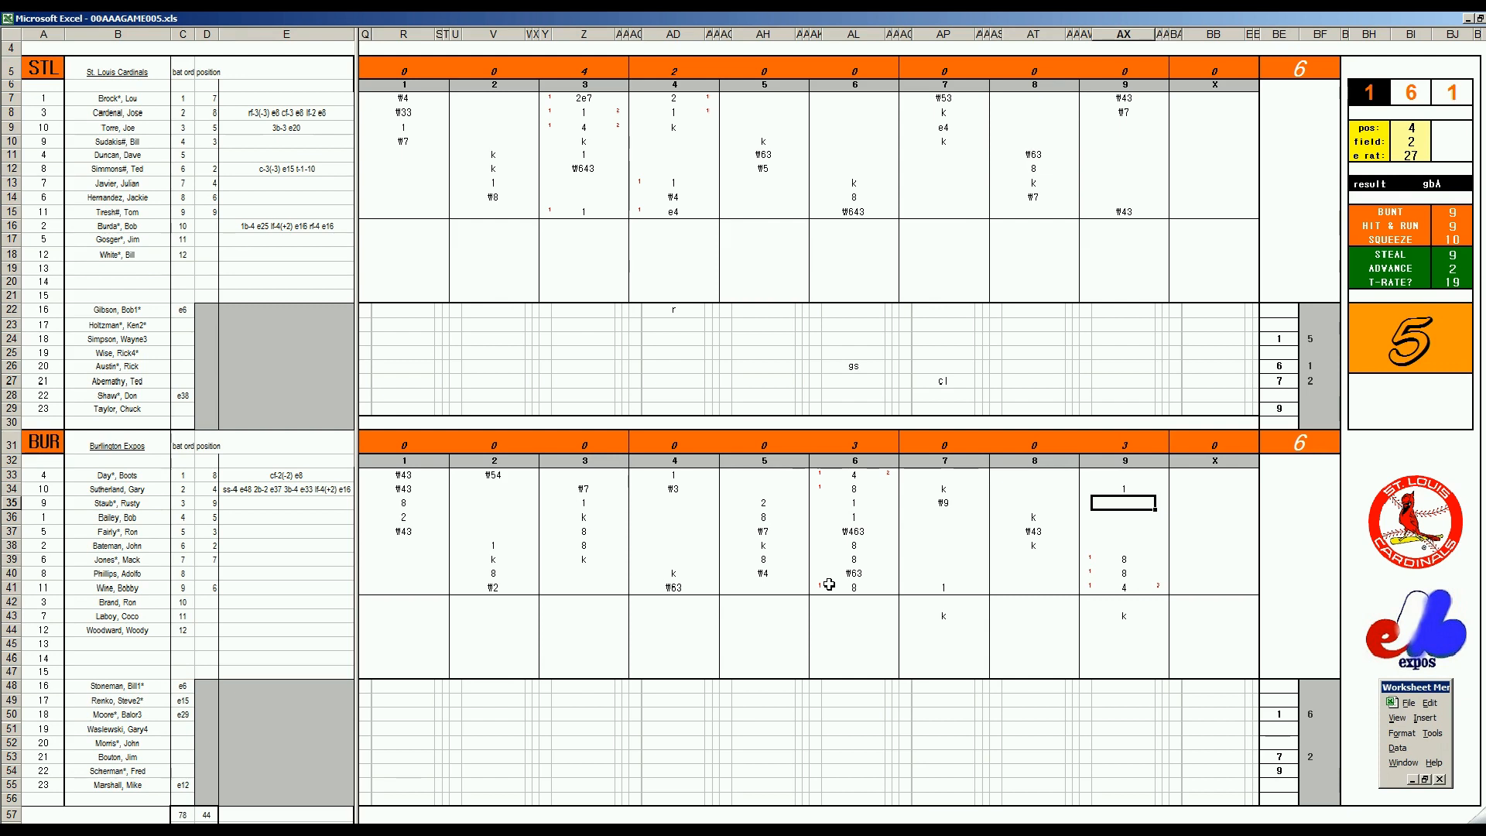
text(1)
key(Return)
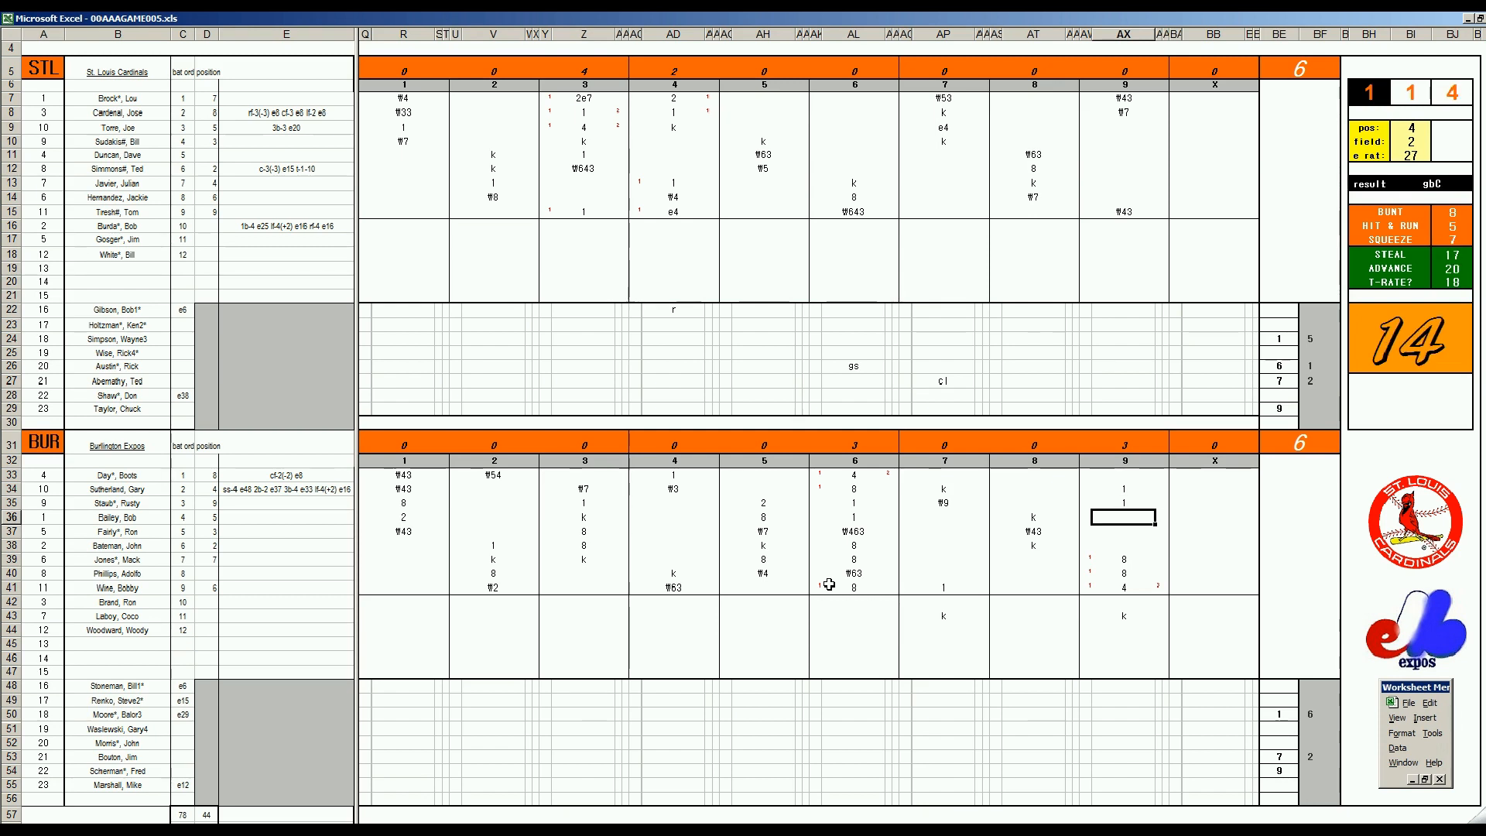
Finish Burlington's ninth inning with 8 in AX36, the strikeout k in AX37 and ₩6 in AX38
text(8)
key(Return)
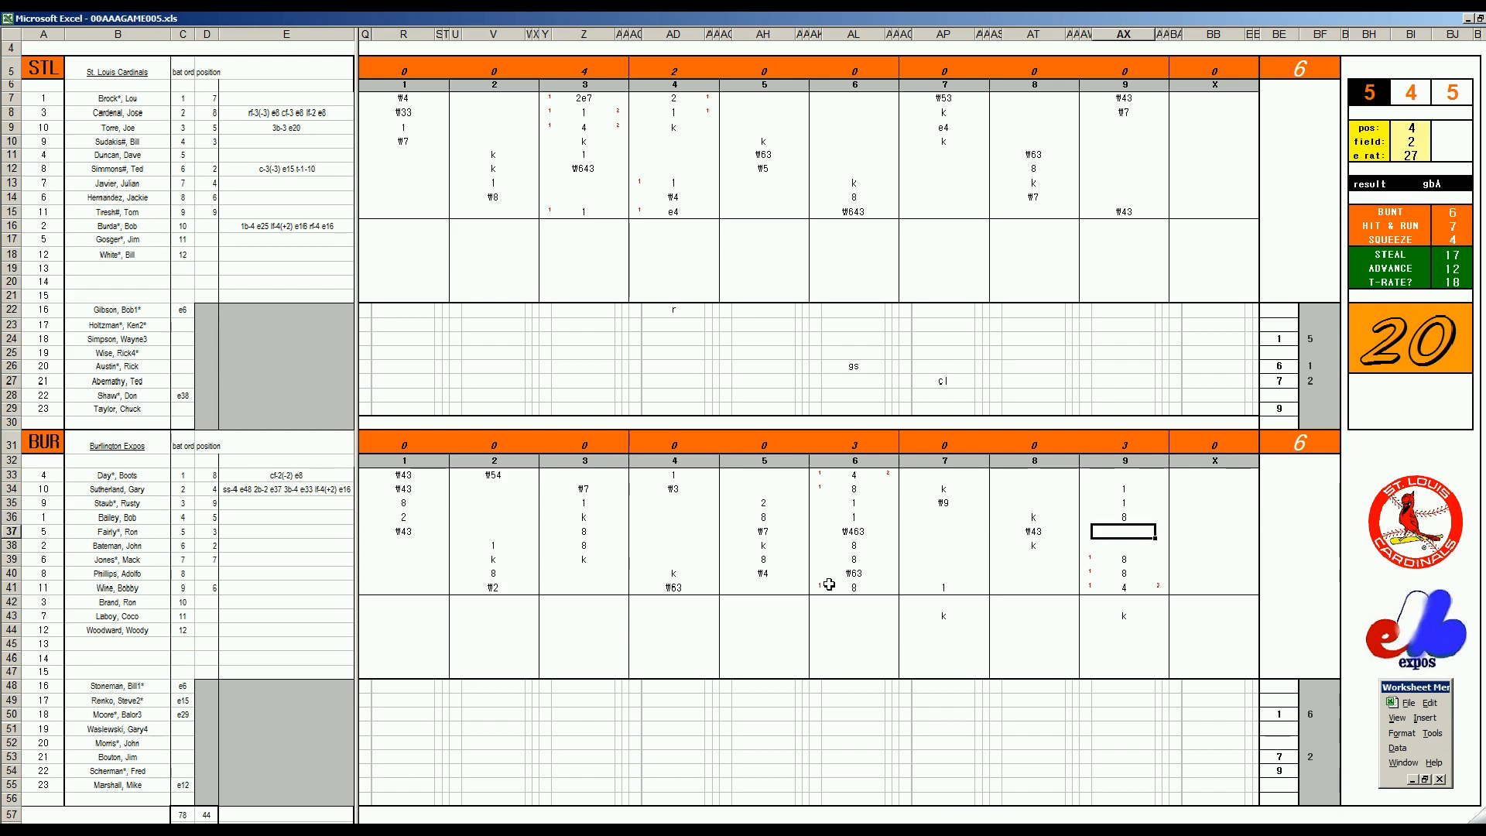
text(k)
key(Return)
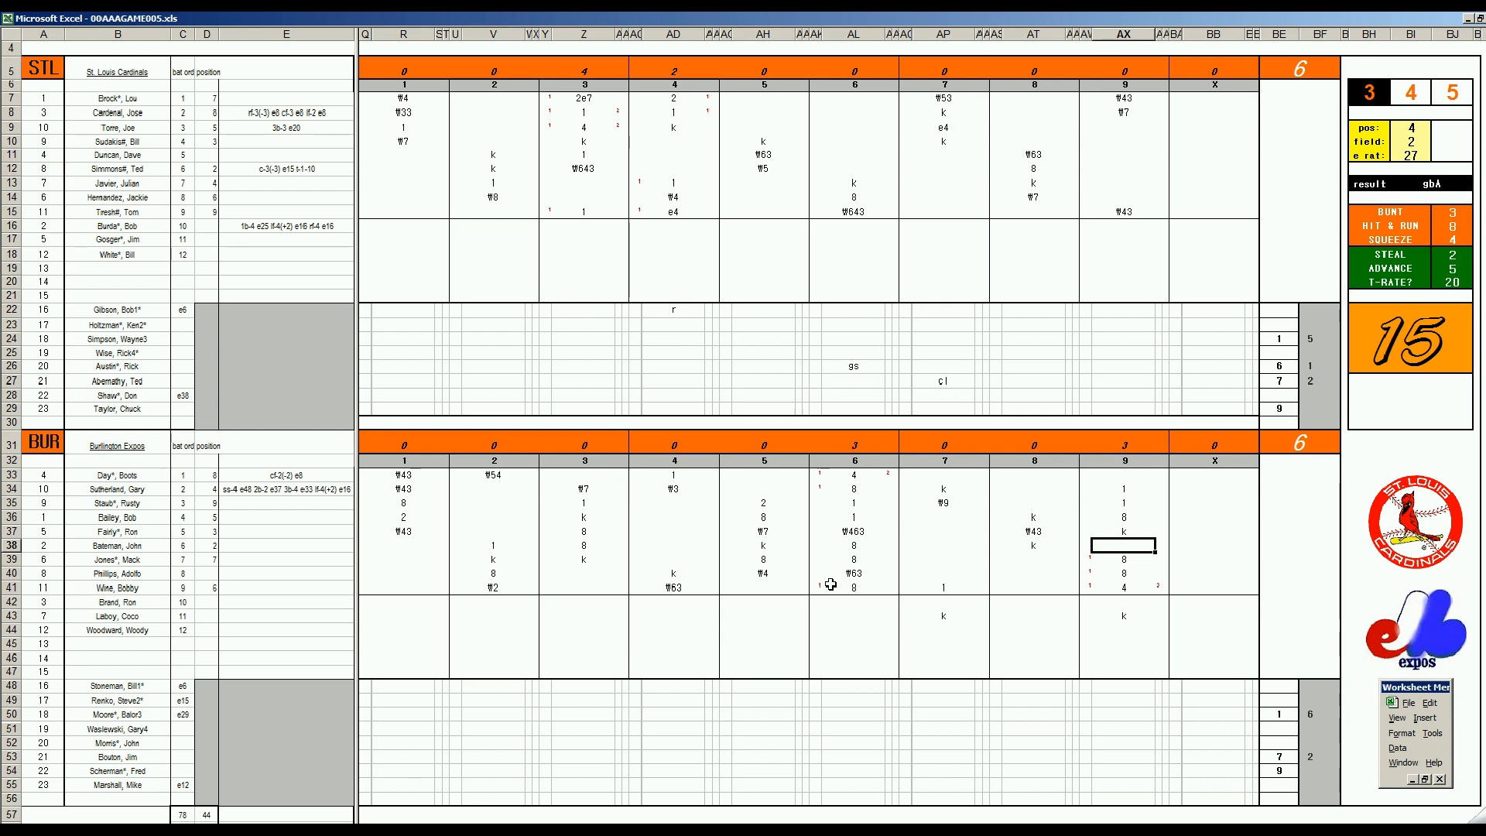
text(#6)
Record the out ₩33 in BB9 for St. Louis's first batter of extra innings
click(1197, 128)
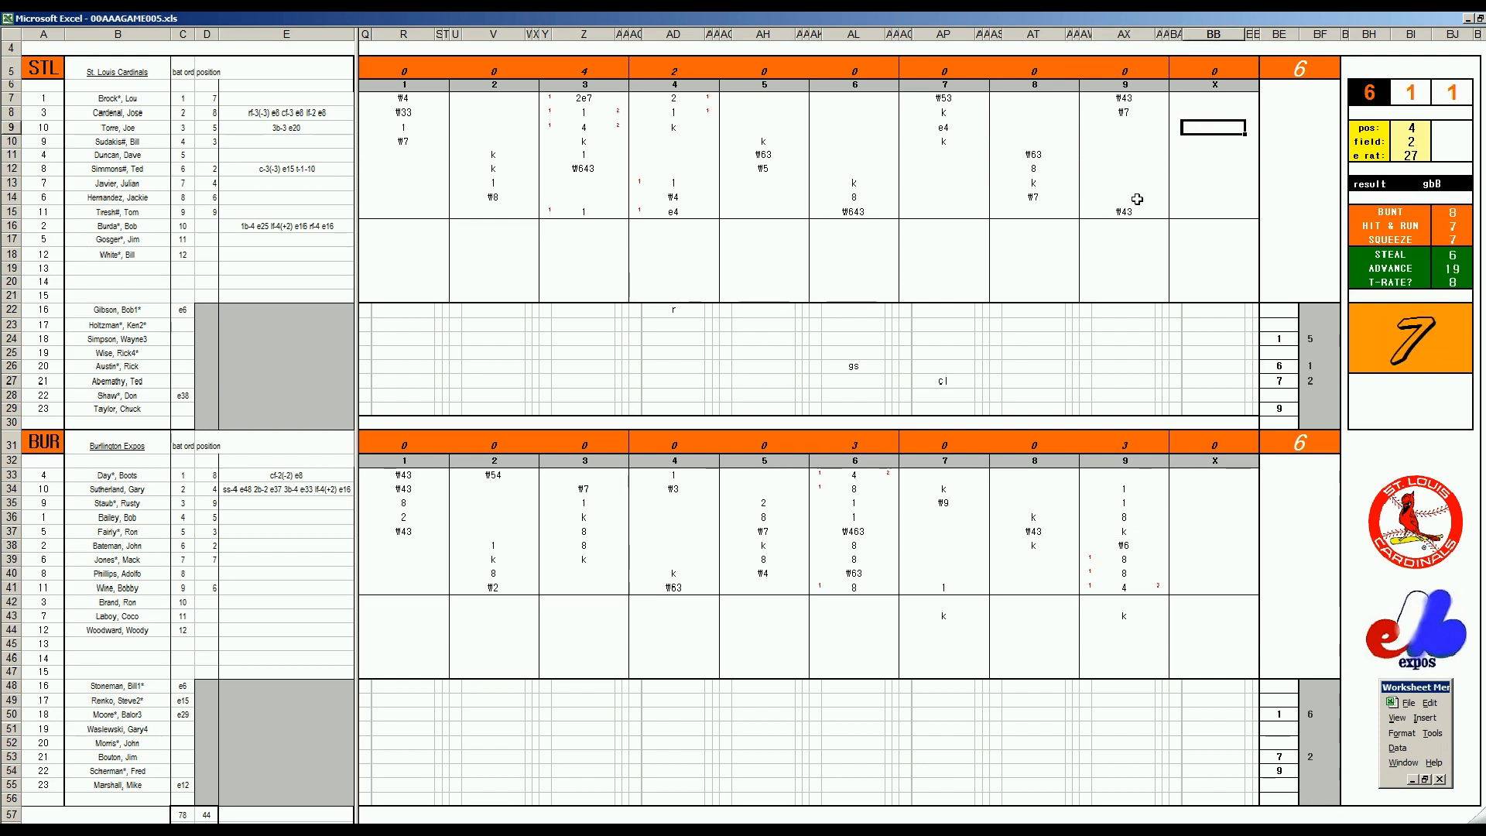
text(#33)
key(Return)
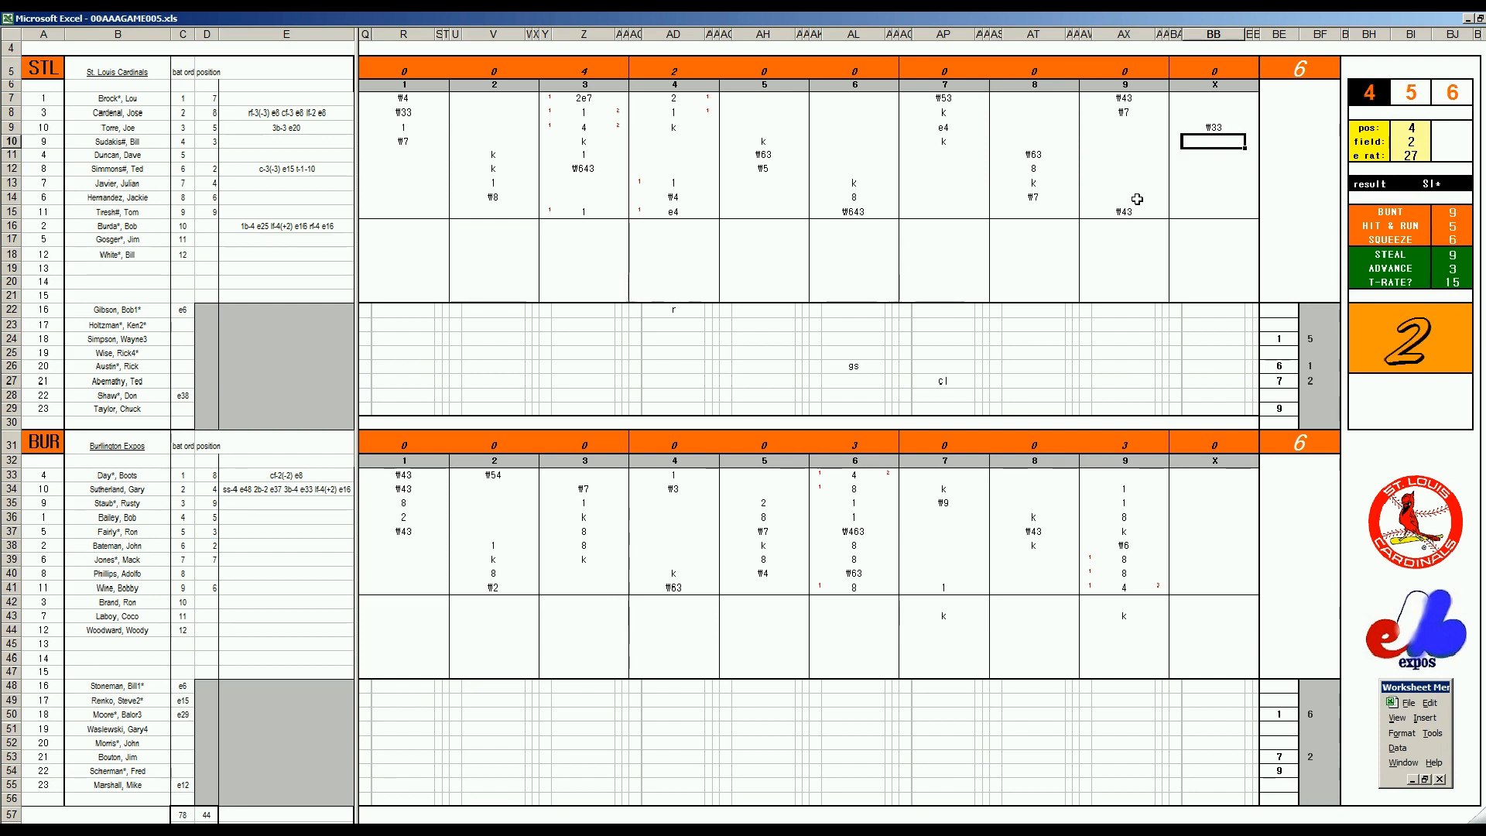
Set the fielding check to position 7 with a field rating of 3 and an error rating of 14
key(ctrl+q)
text(7)
text(2)
key(Return)
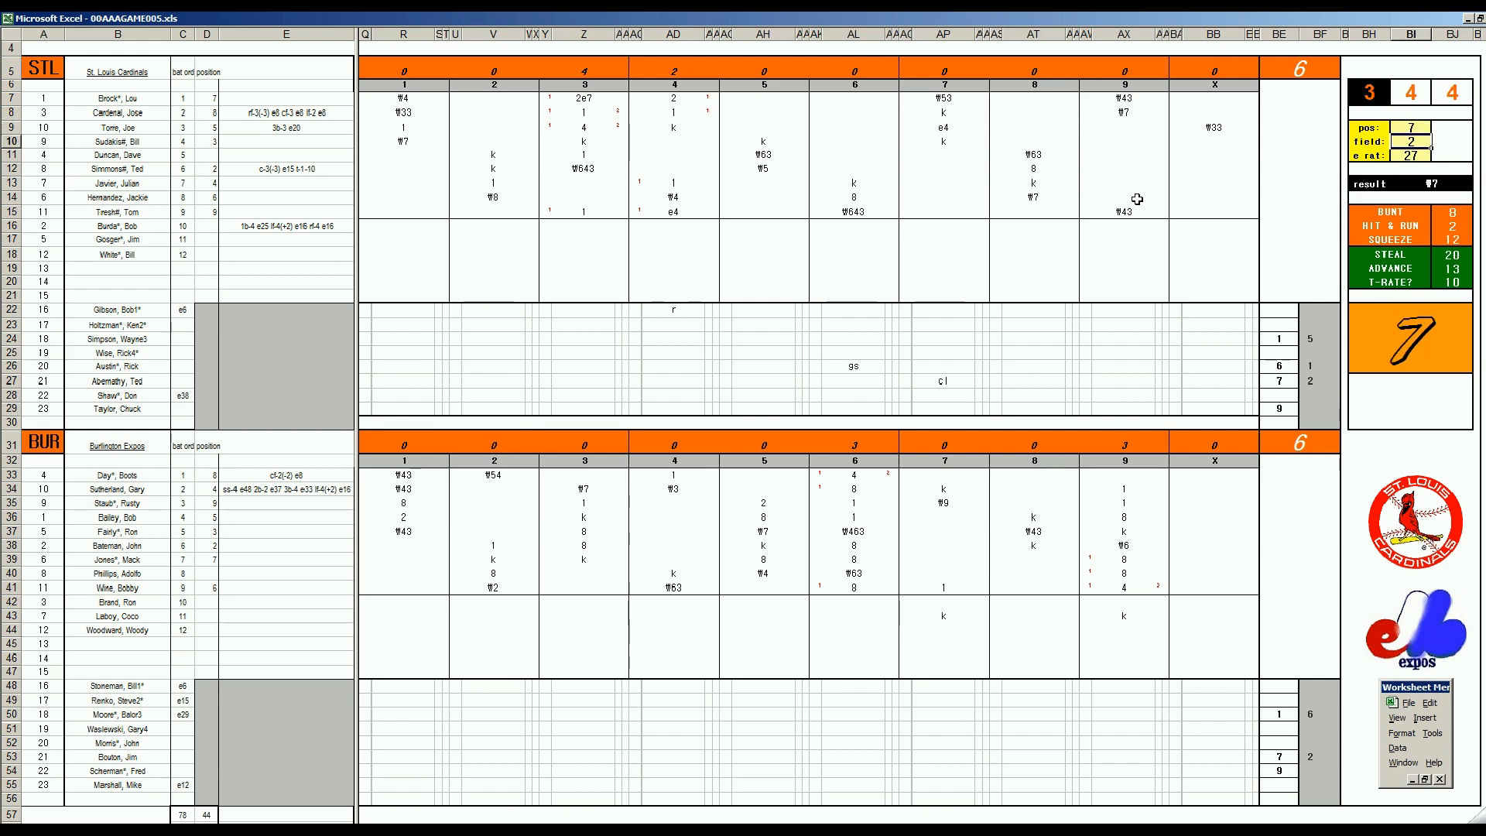
text(3)
key(Return)
text(14)
key(Return)
click(1220, 145)
text(2)
key(Return)
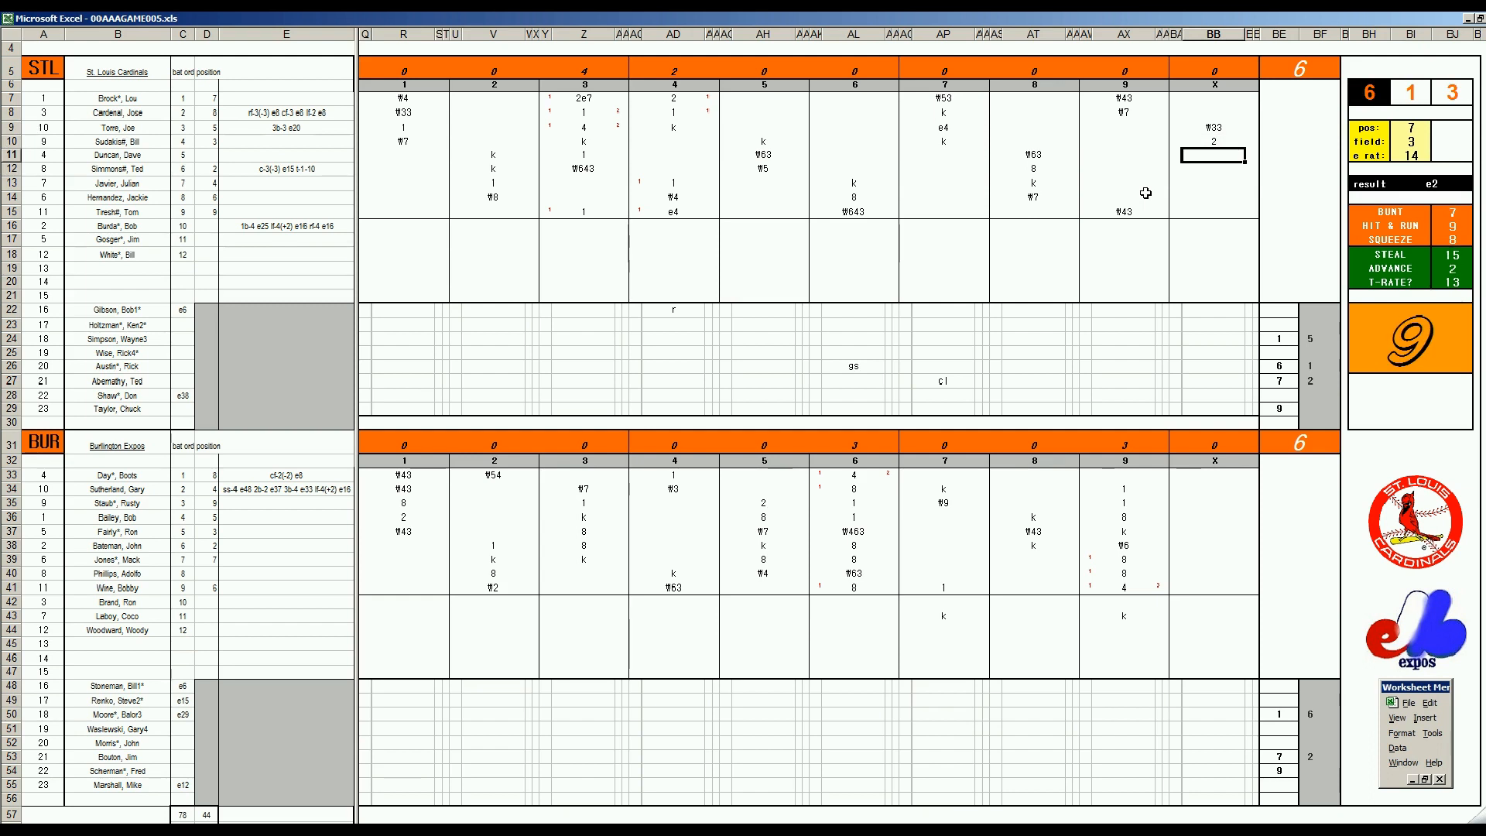
key(Up)
key(Delete)
Record 2 in BB18 for the St. Louis substitute batter in extra innings
key(Down)
key(Down)
key(Down)
key(Down)
key(Down)
key(Down)
key(Down)
key(Down)
text(2)
Record the out ₩4 in BB11 and 1 in BB12 for the following St. Louis batters
key(Up)
key(Up)
key(Up)
key(Up)
key(Up)
key(Up)
key(Up)
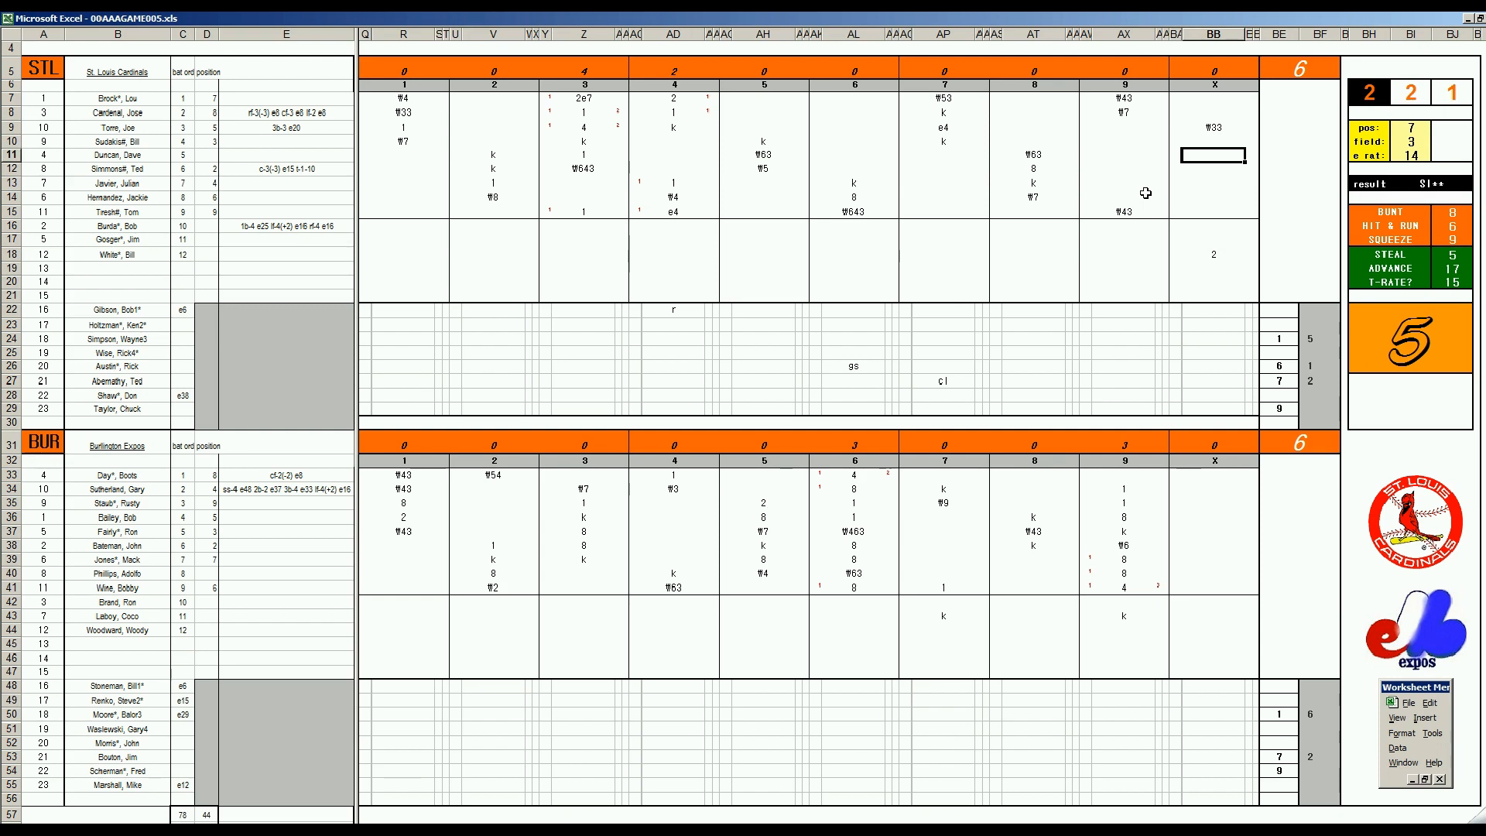
text(#4)
key(Return)
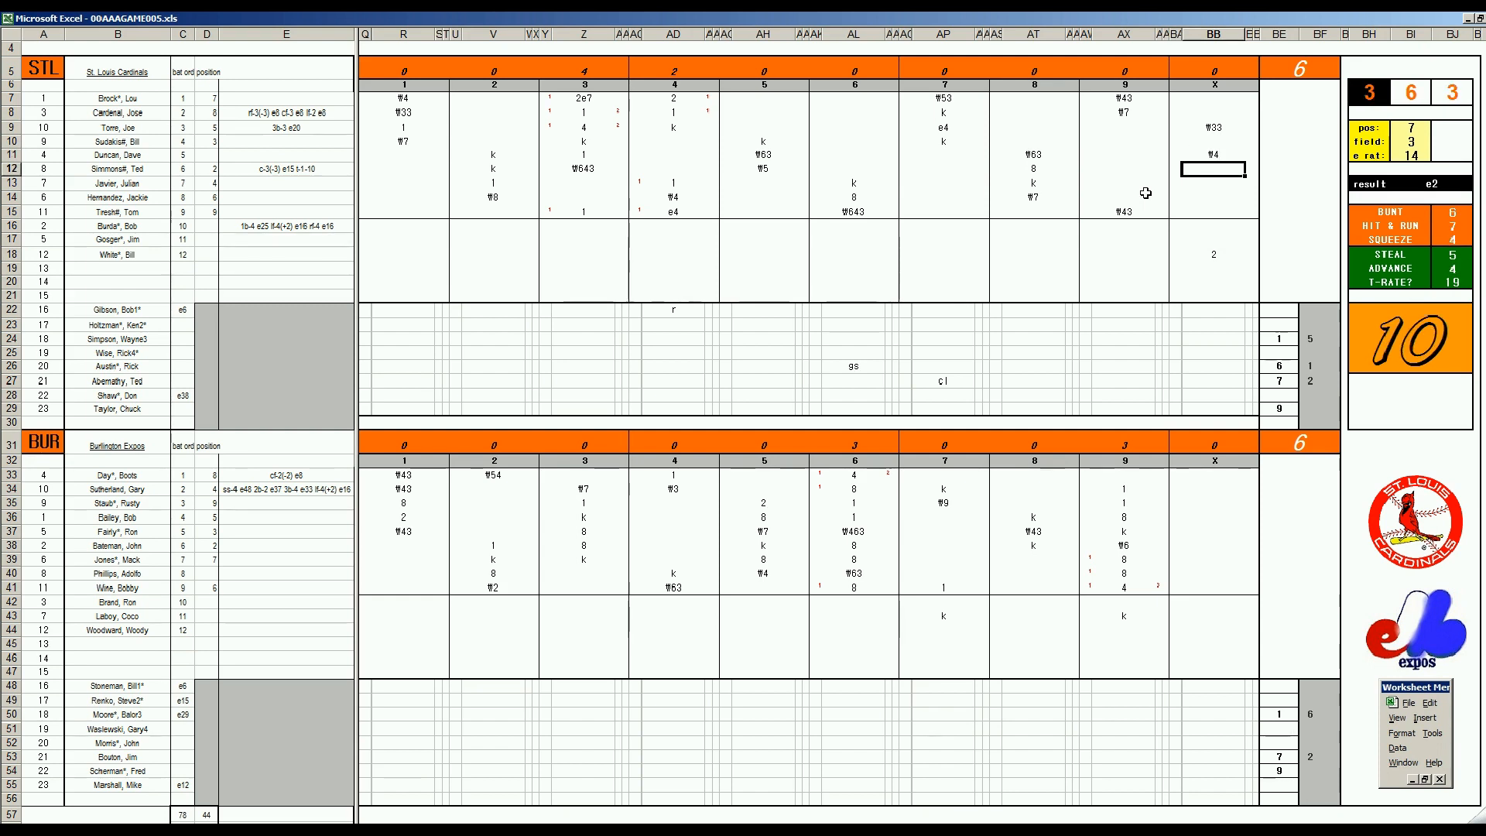
text(1)
key(Return)
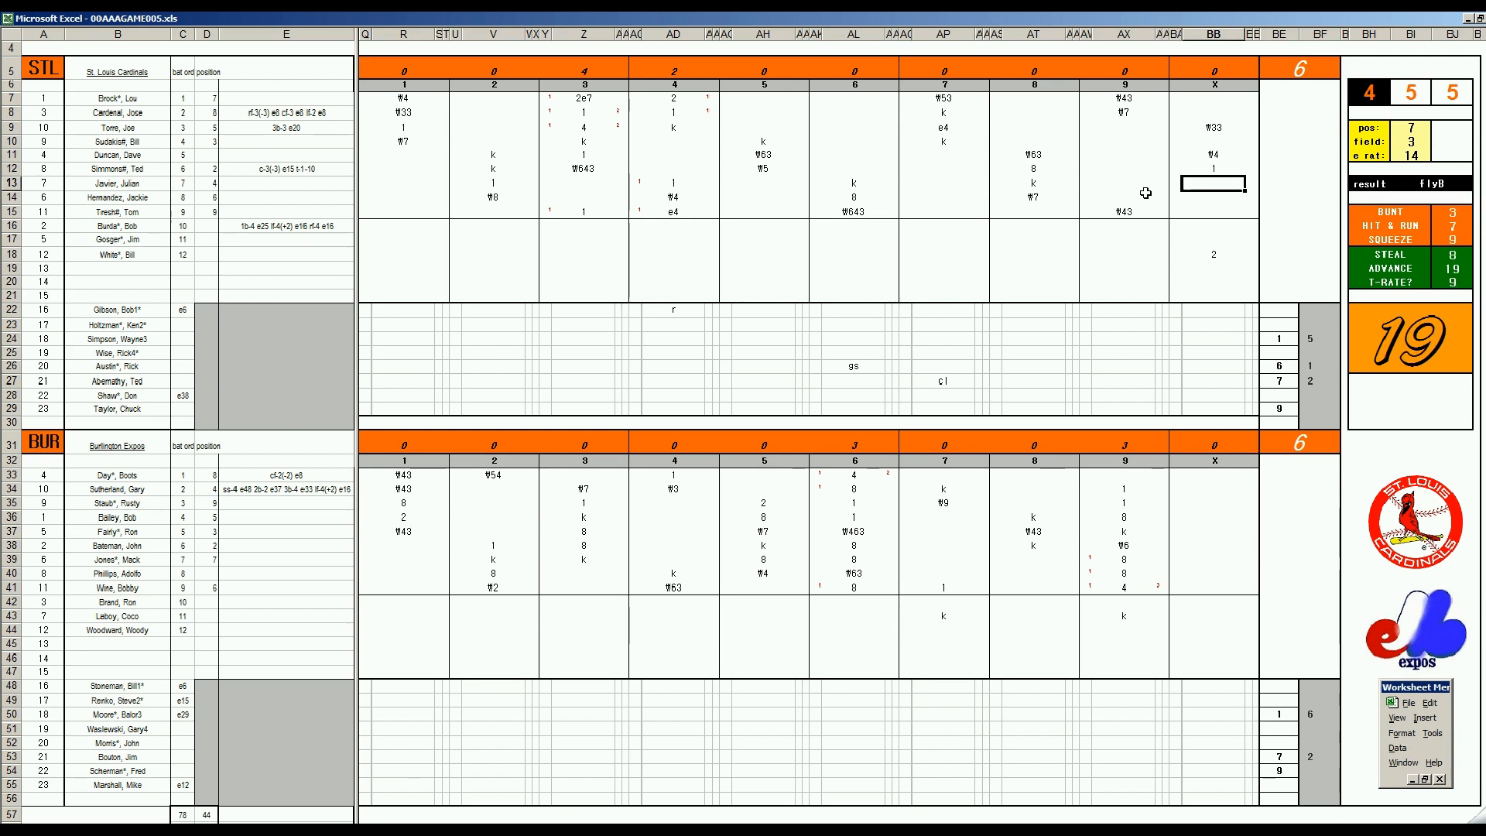
Set the fielding check to position 8 and record the out ₩8 in BB13
key(ctrl+f)
text(8)
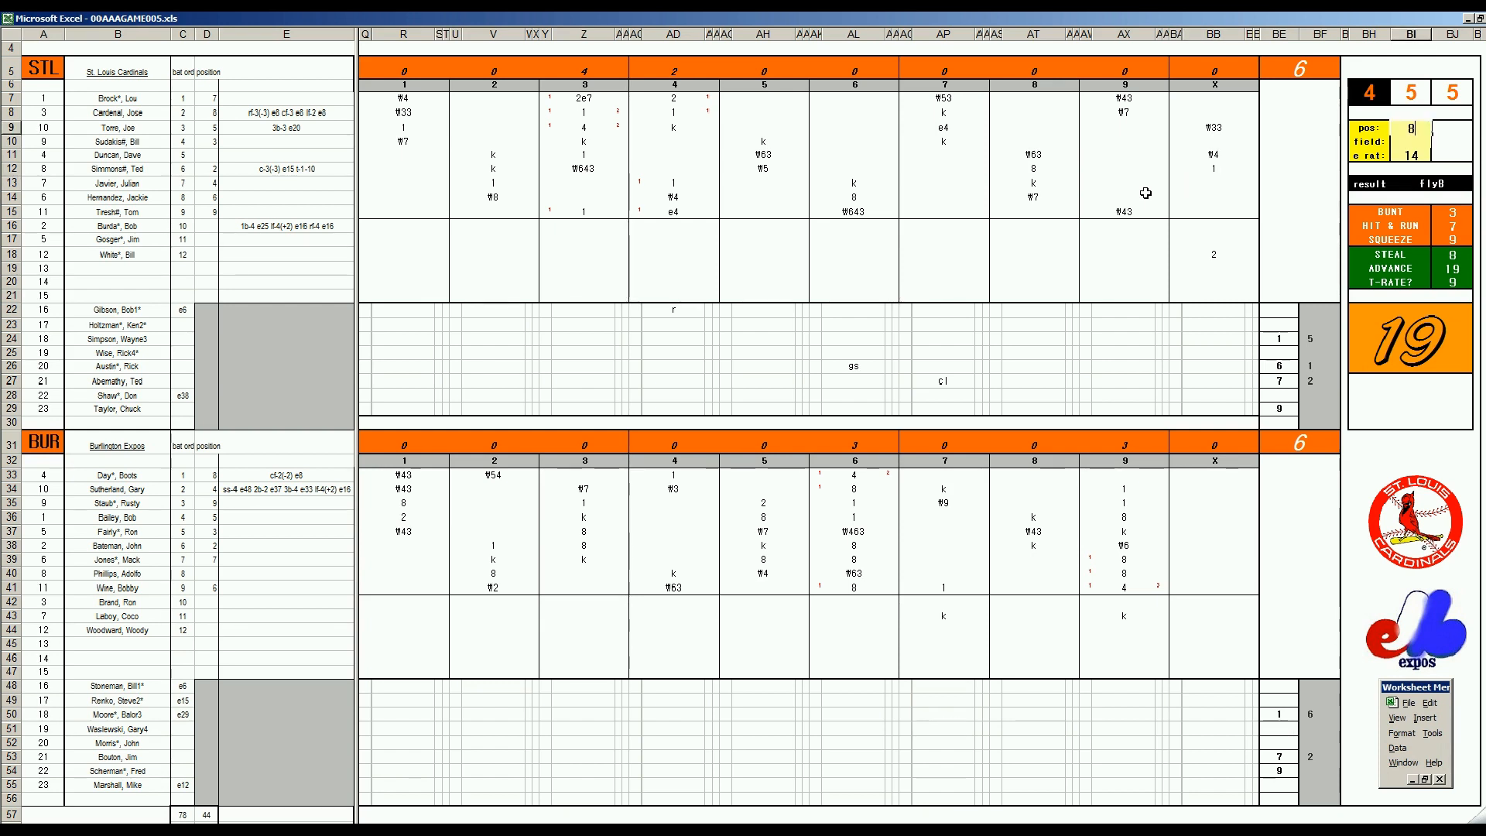
key(Return)
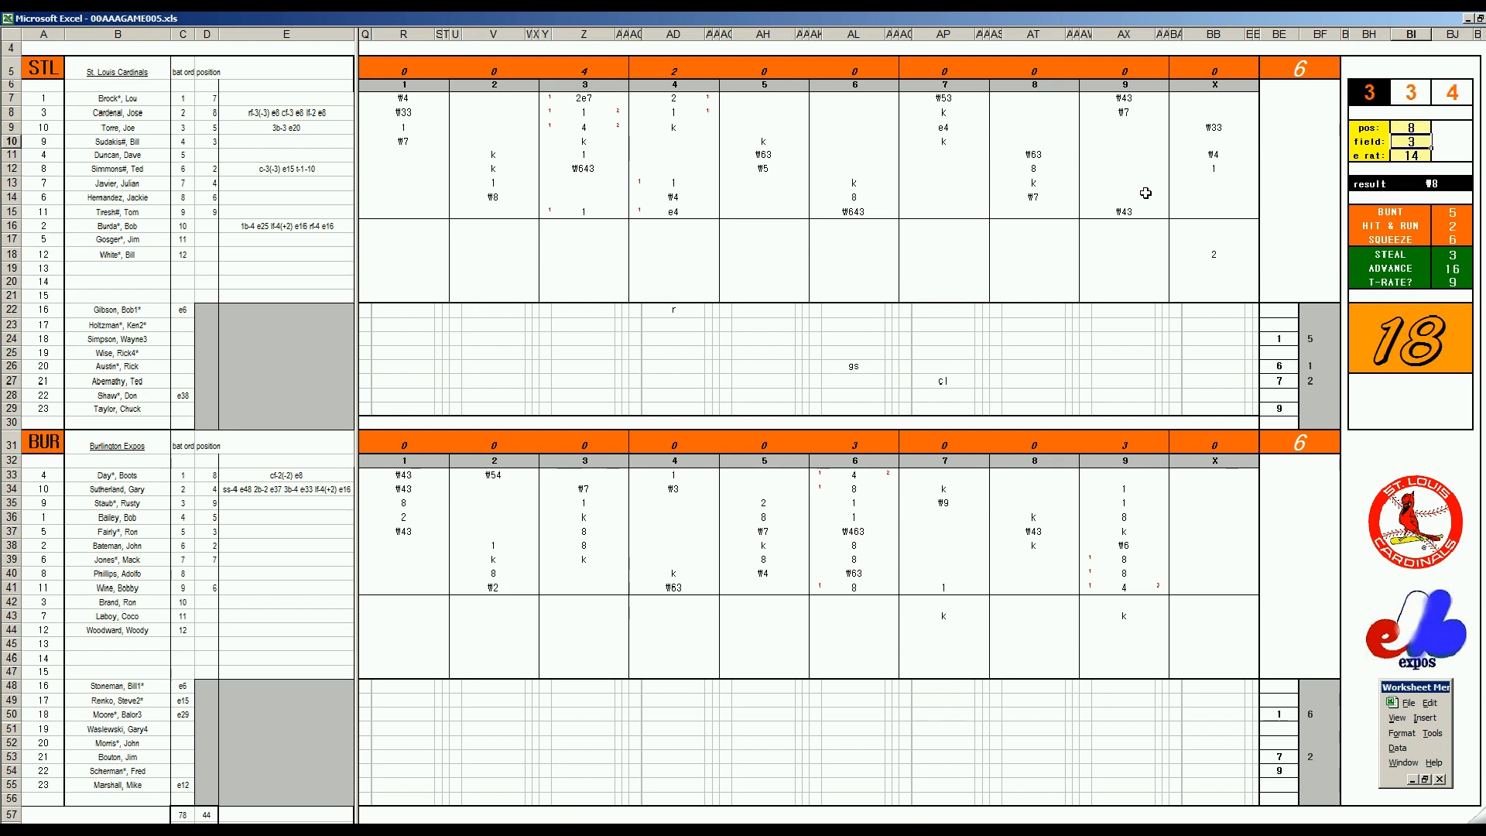
click(1227, 197)
key(Up)
text(₩8)
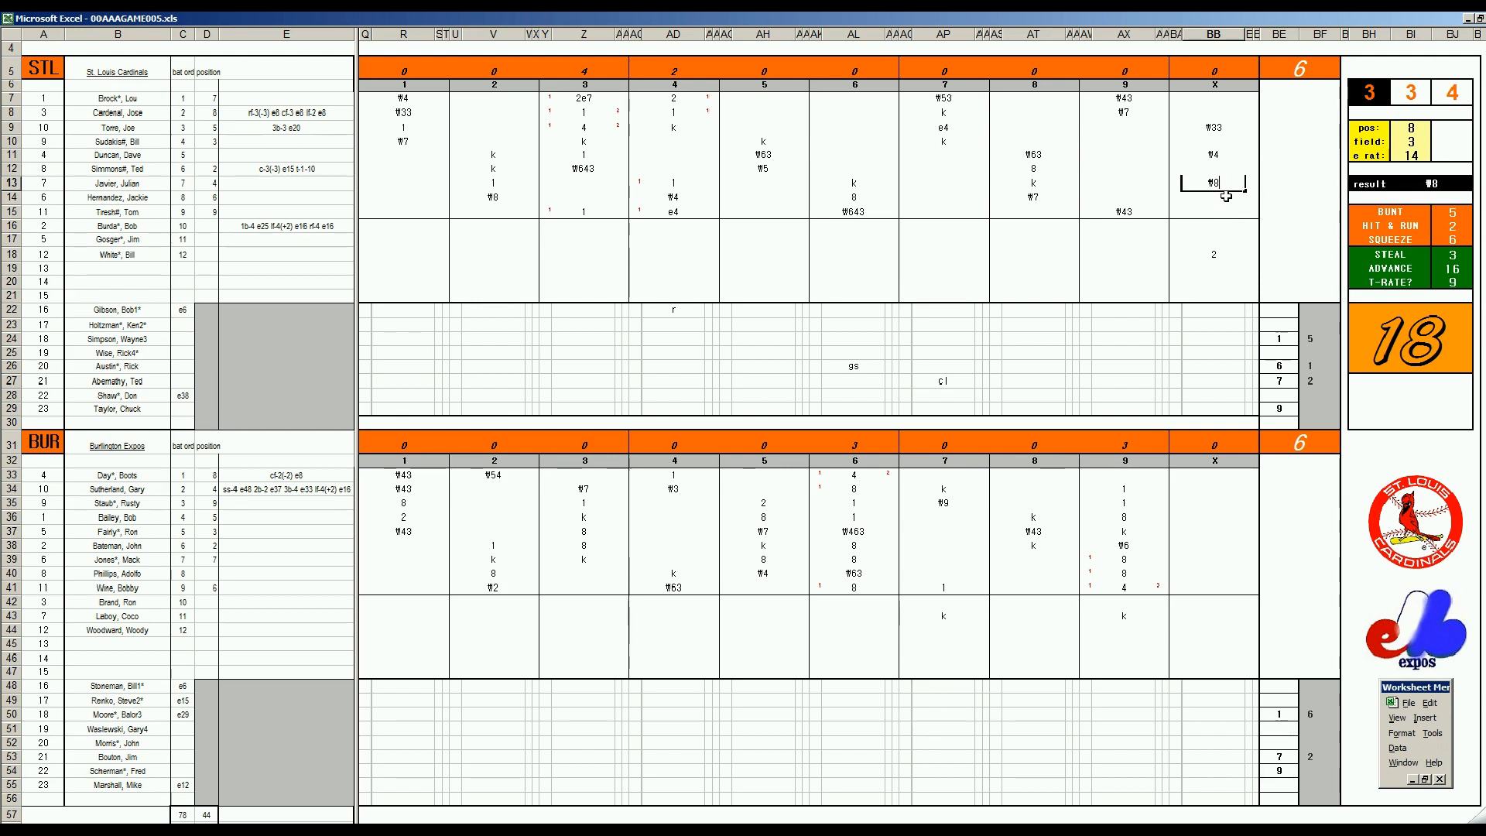
Record Burlington's first extra-inning outs, ₩43 in BB39 and ₩8 in BB40
click(1201, 563)
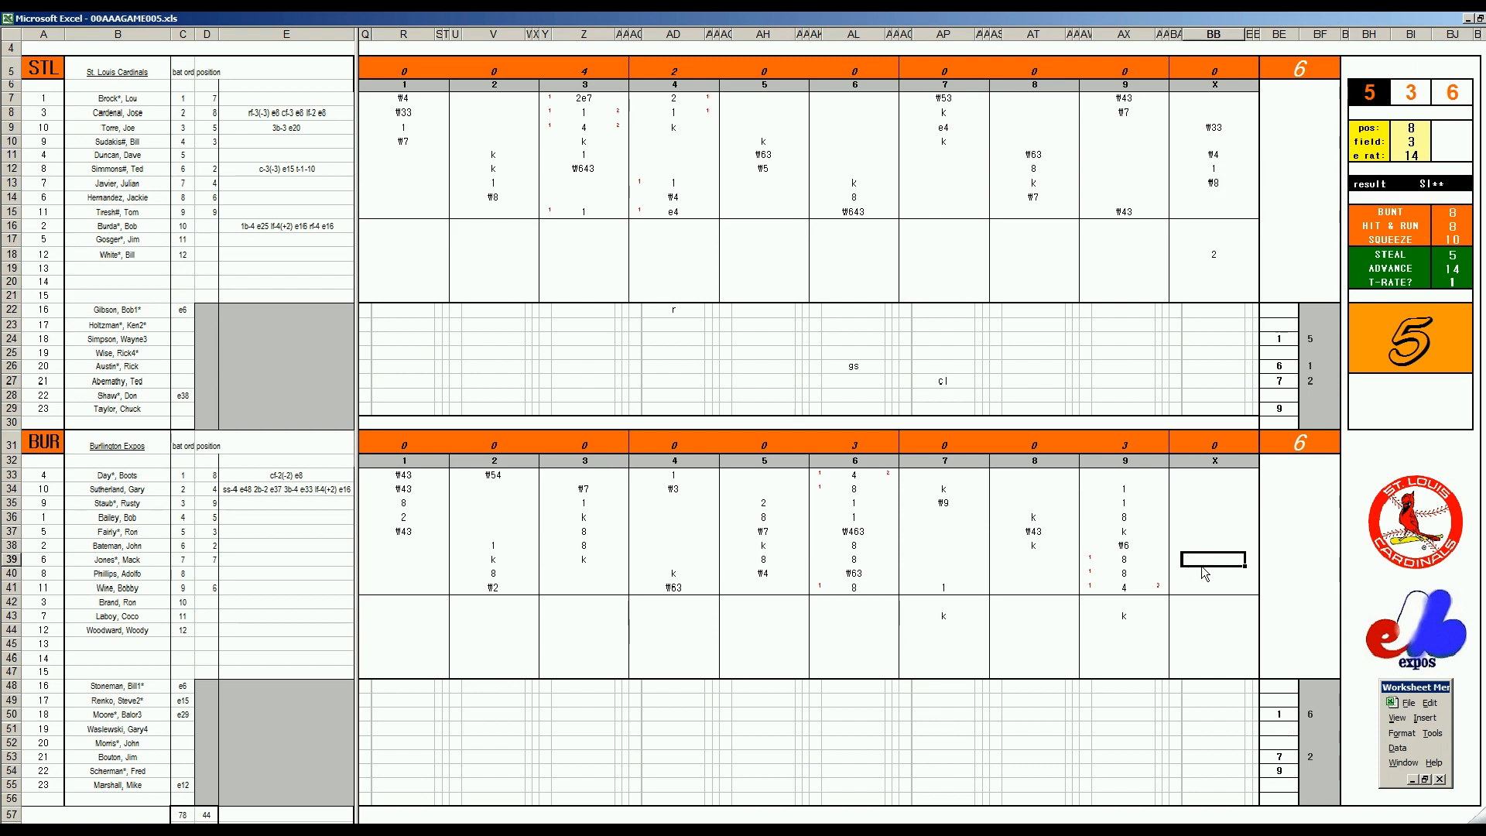
text(₩43)
key(Return)
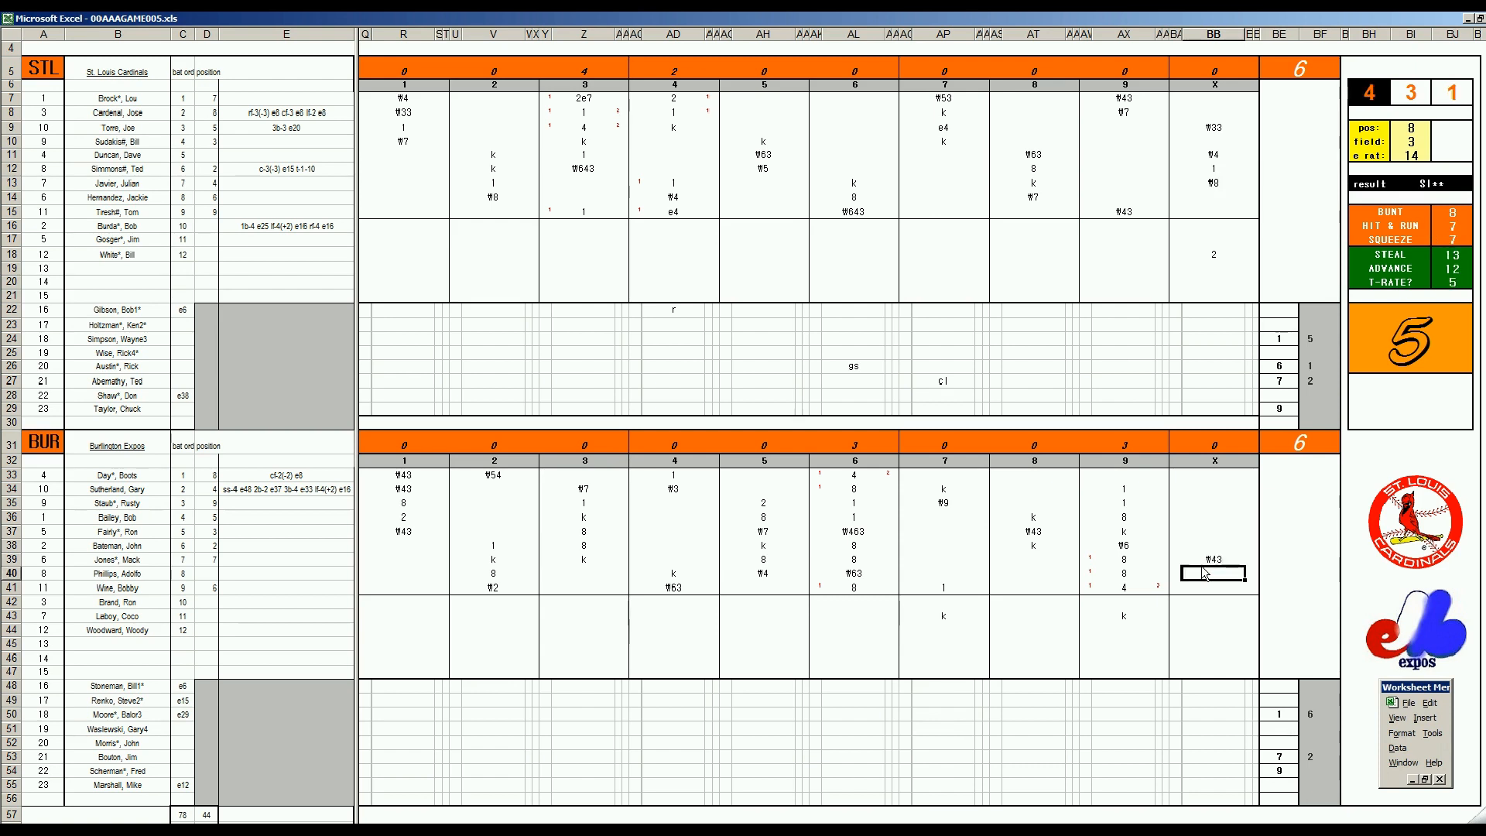
text(₩8)
key(Return)
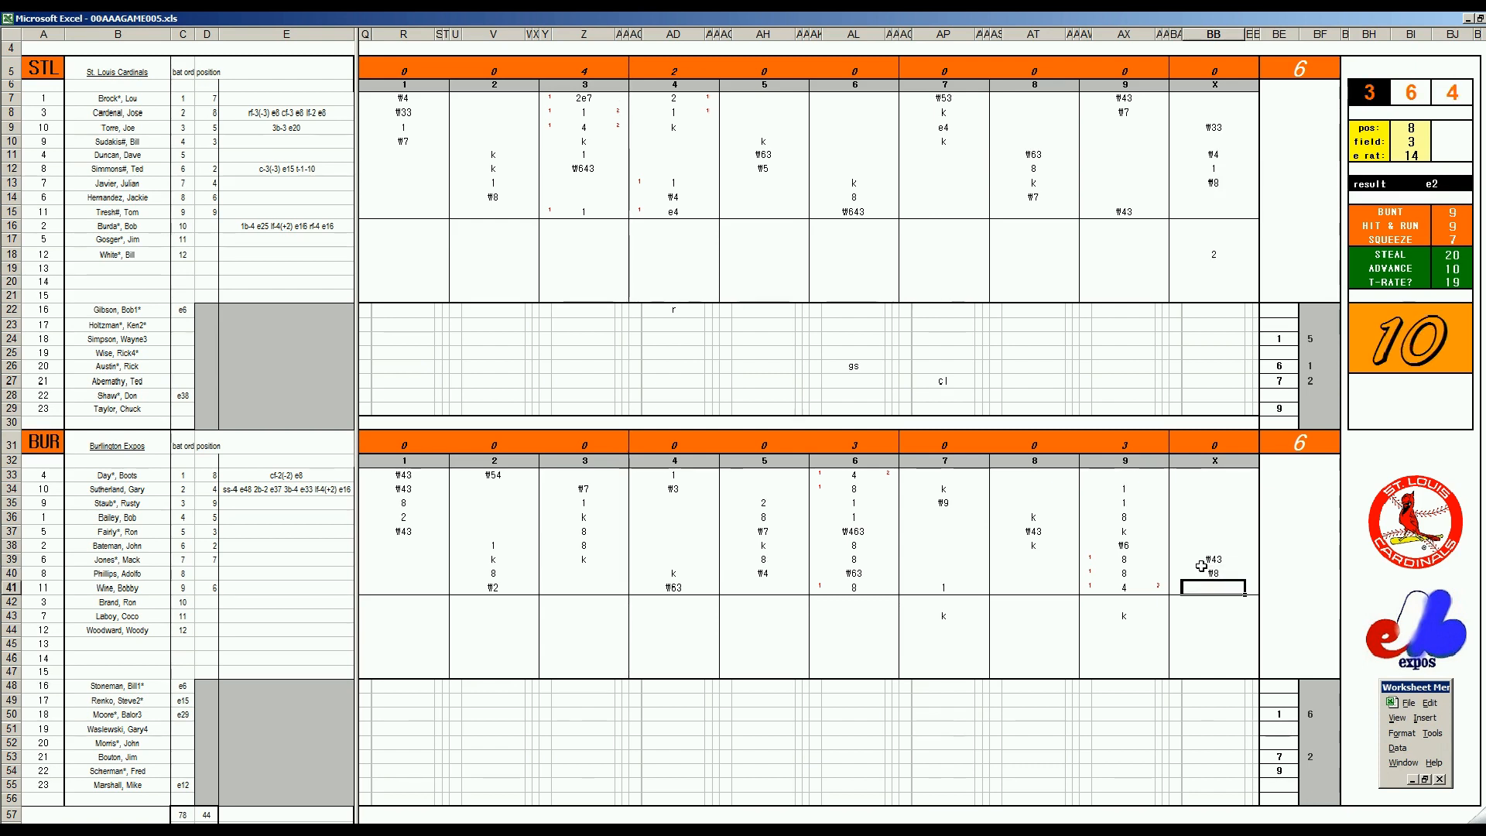
Record 1 in BB41 and the out ₩5 in BB33 for the following Burlington batters
text(1)
key(Up)
key(Up)
key(Up)
key(Up)
key(Up)
key(Up)
key(Up)
key(Up)
text(₩5)
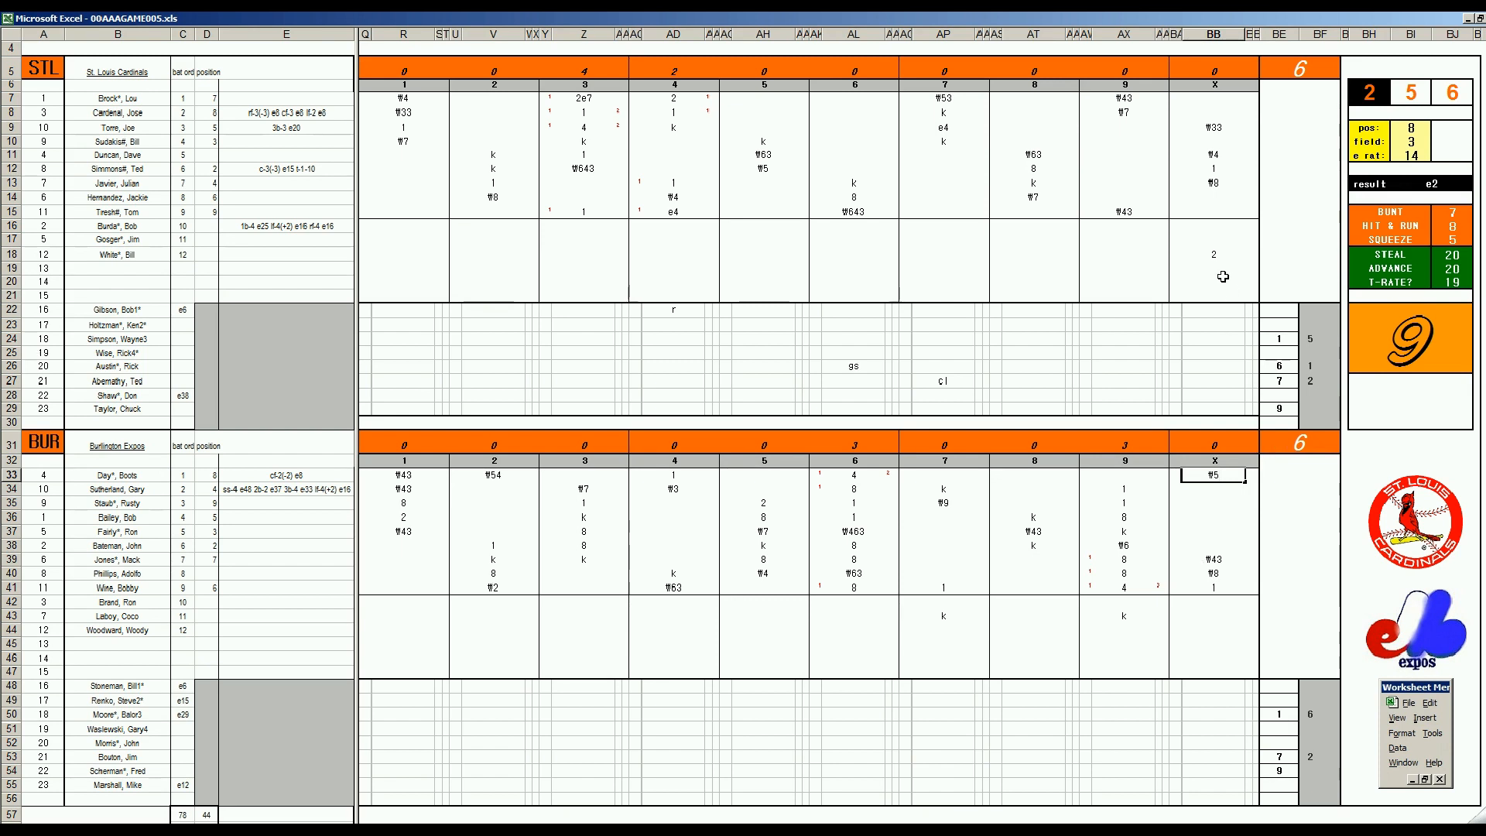
Record the strikeout k in BB14 for the next St. Louis batter
click(1216, 200)
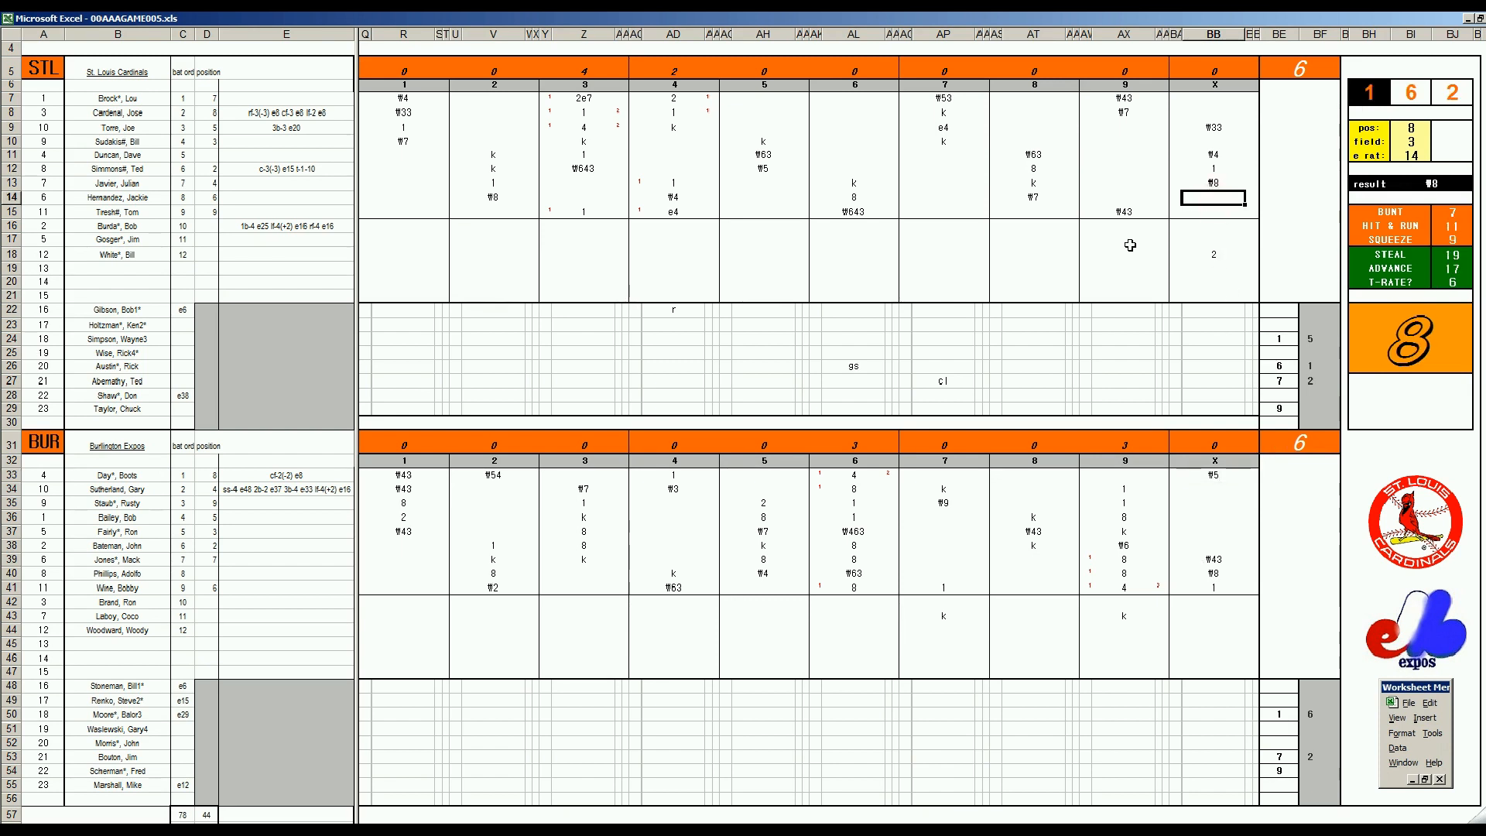
text(k)
key(Return)
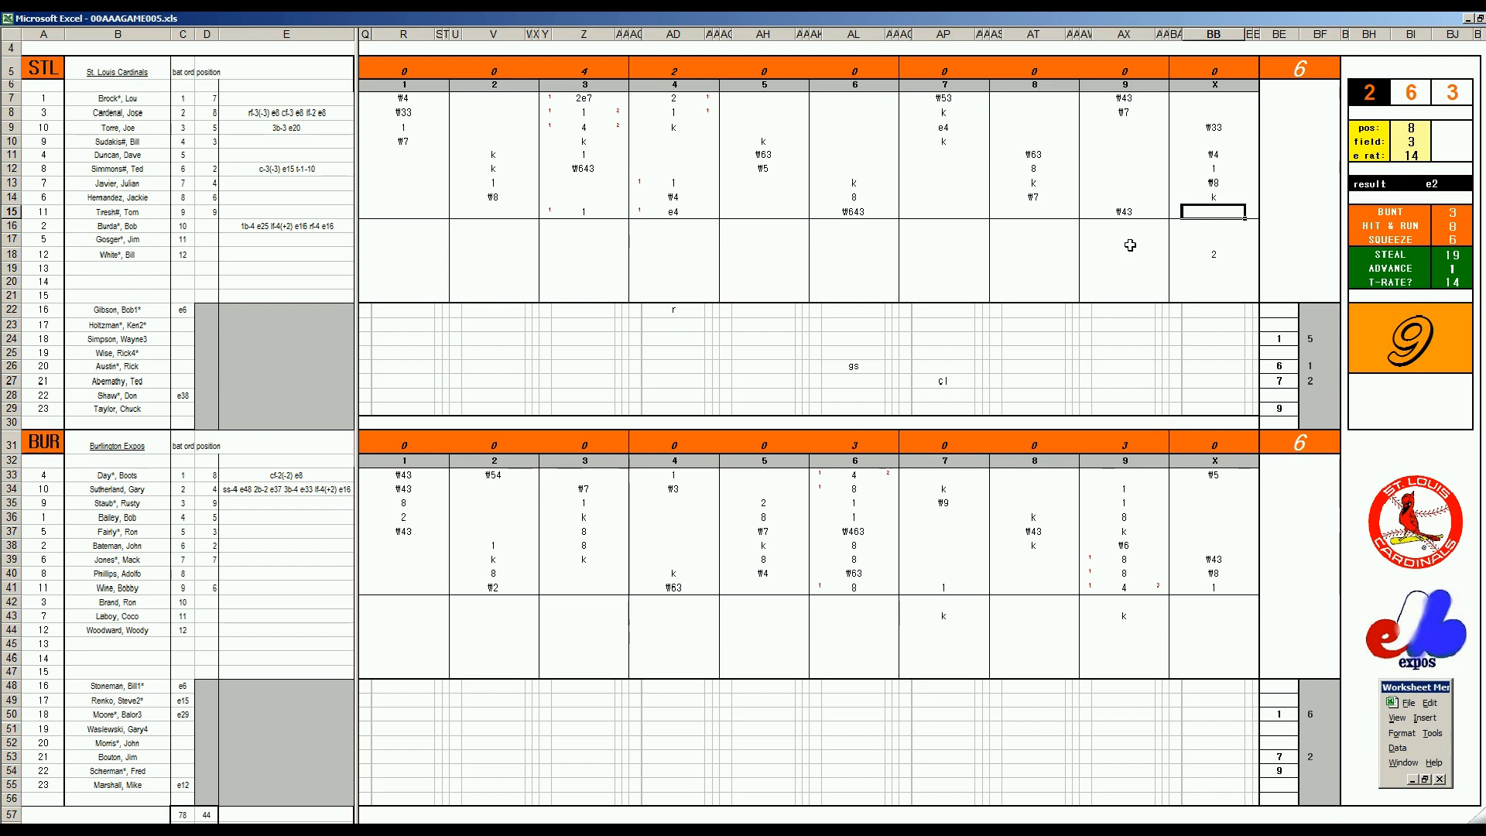
Record 1 in BB15 and 2 in BB7 for the next two St. Louis batters
text(1)
key(Up)
key(Up)
key(Up)
key(Up)
key(Up)
key(Up)
key(Up)
key(Up)
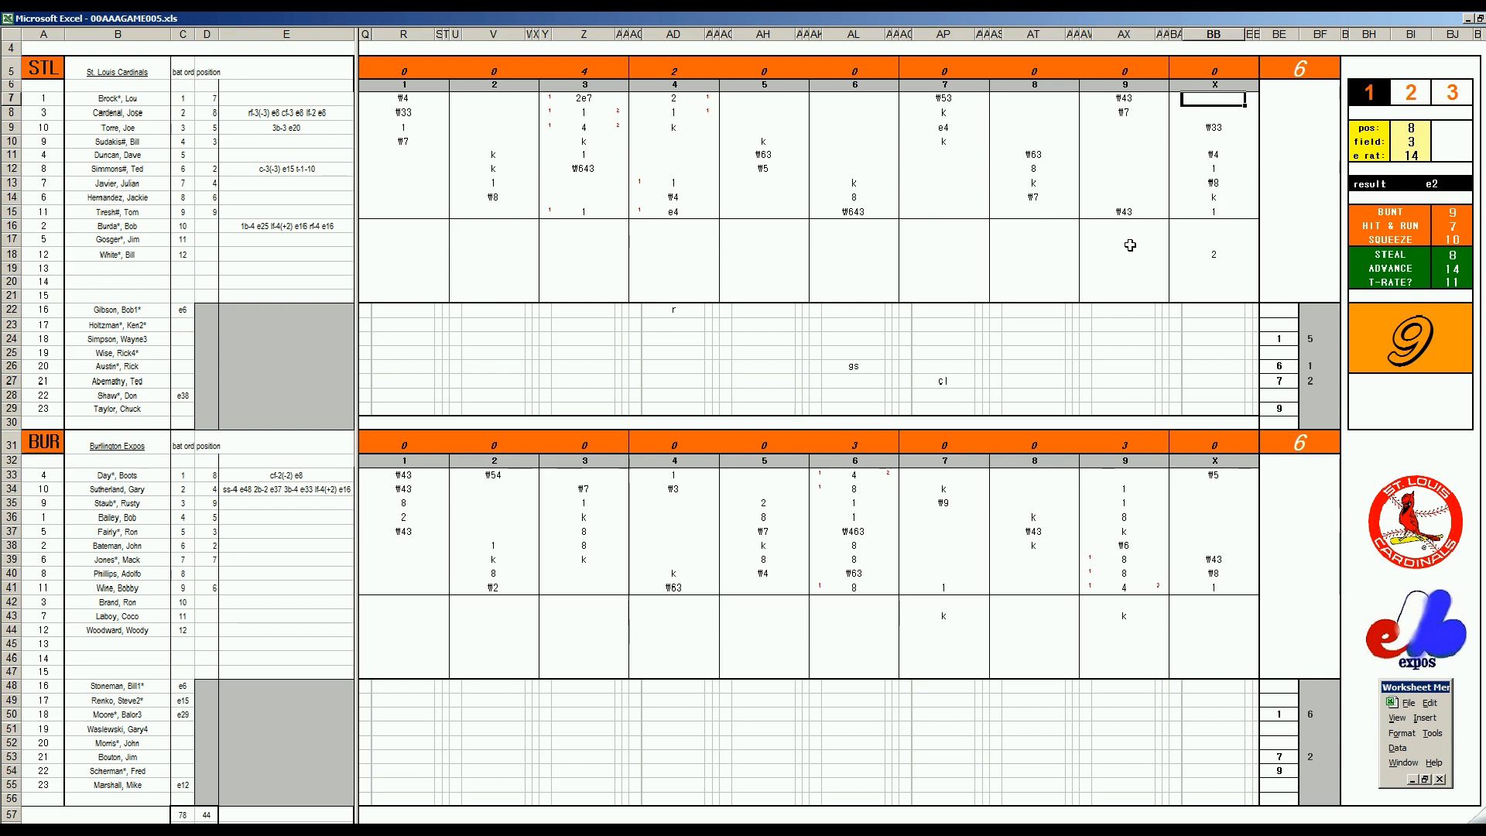
text(2)
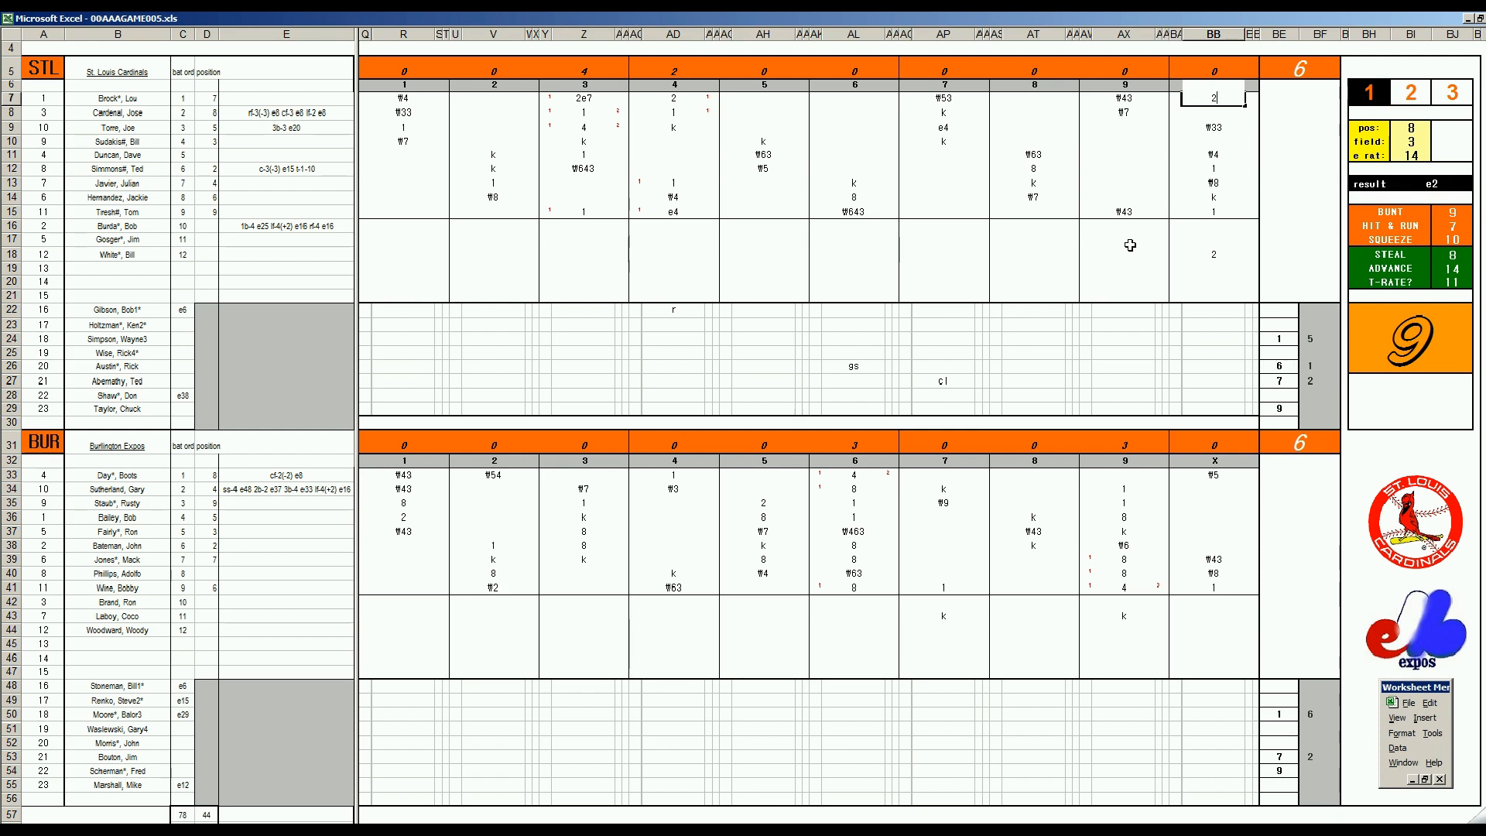
key(Return)
key(Up)
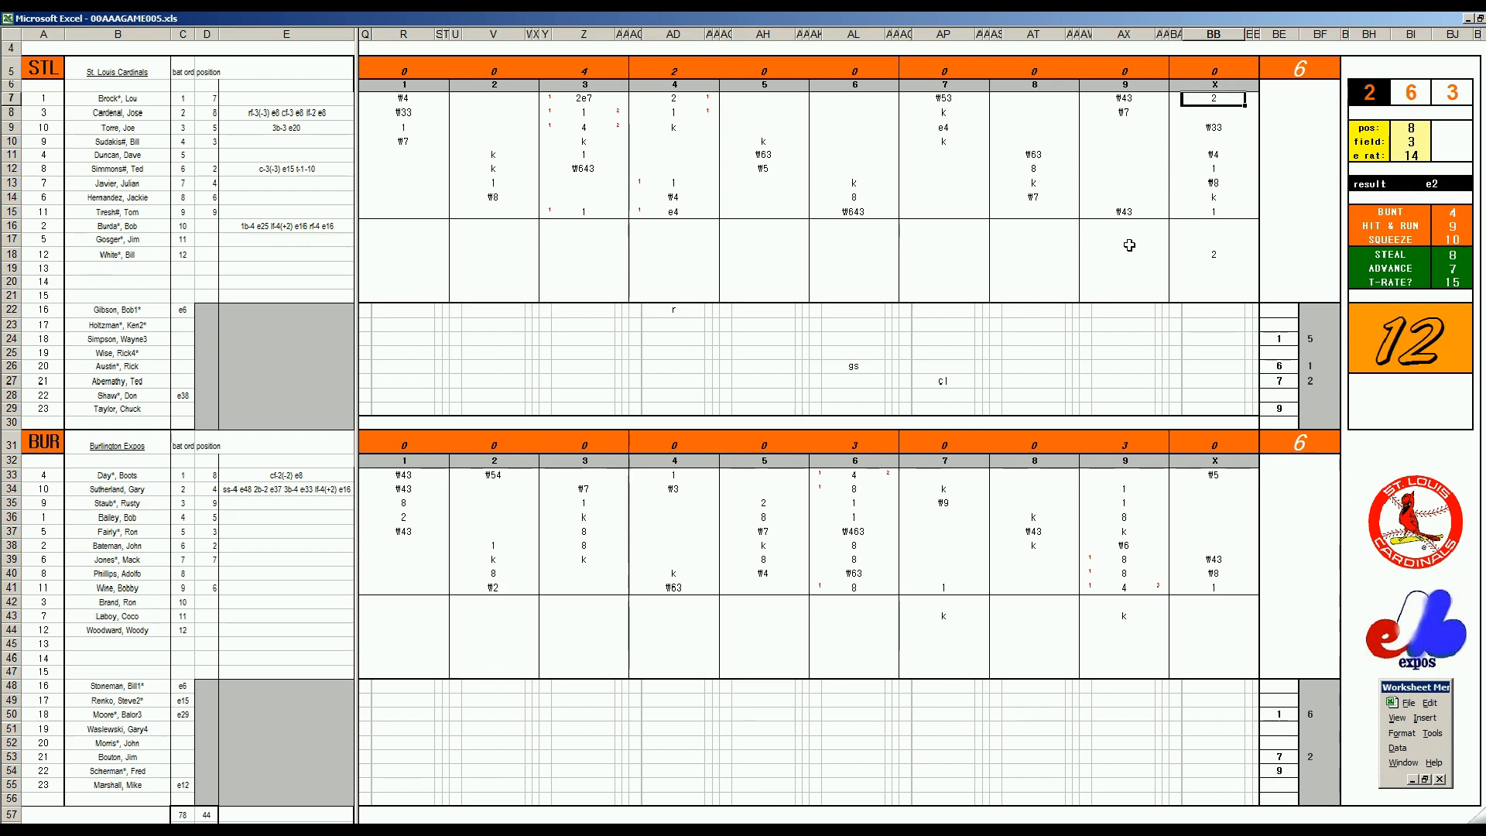
Score the St. Louis run by marking 1 in the narrow cells BC7 and BA15
key(Right)
text(1)
key(Left)
key(Left)
key(Down)
key(Down)
key(Down)
key(Down)
key(Down)
key(Down)
key(Down)
key(Down)
text(1)
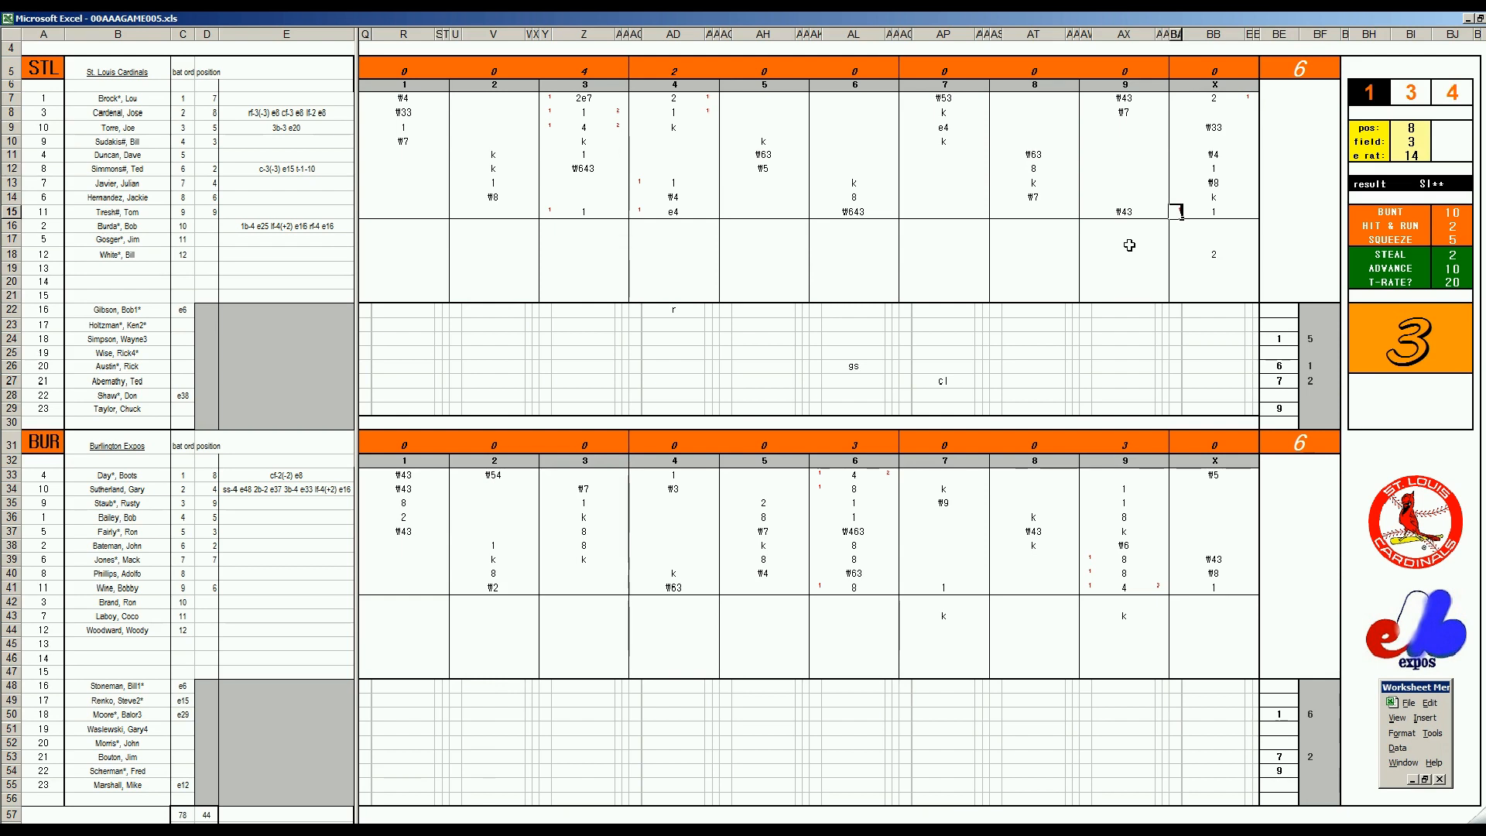
Record the St. Louis outs ₩9 in BB8 and ₩13 in AX9
key(Right)
key(Up)
key(Up)
key(Up)
key(Up)
key(Up)
key(Up)
key(Up)
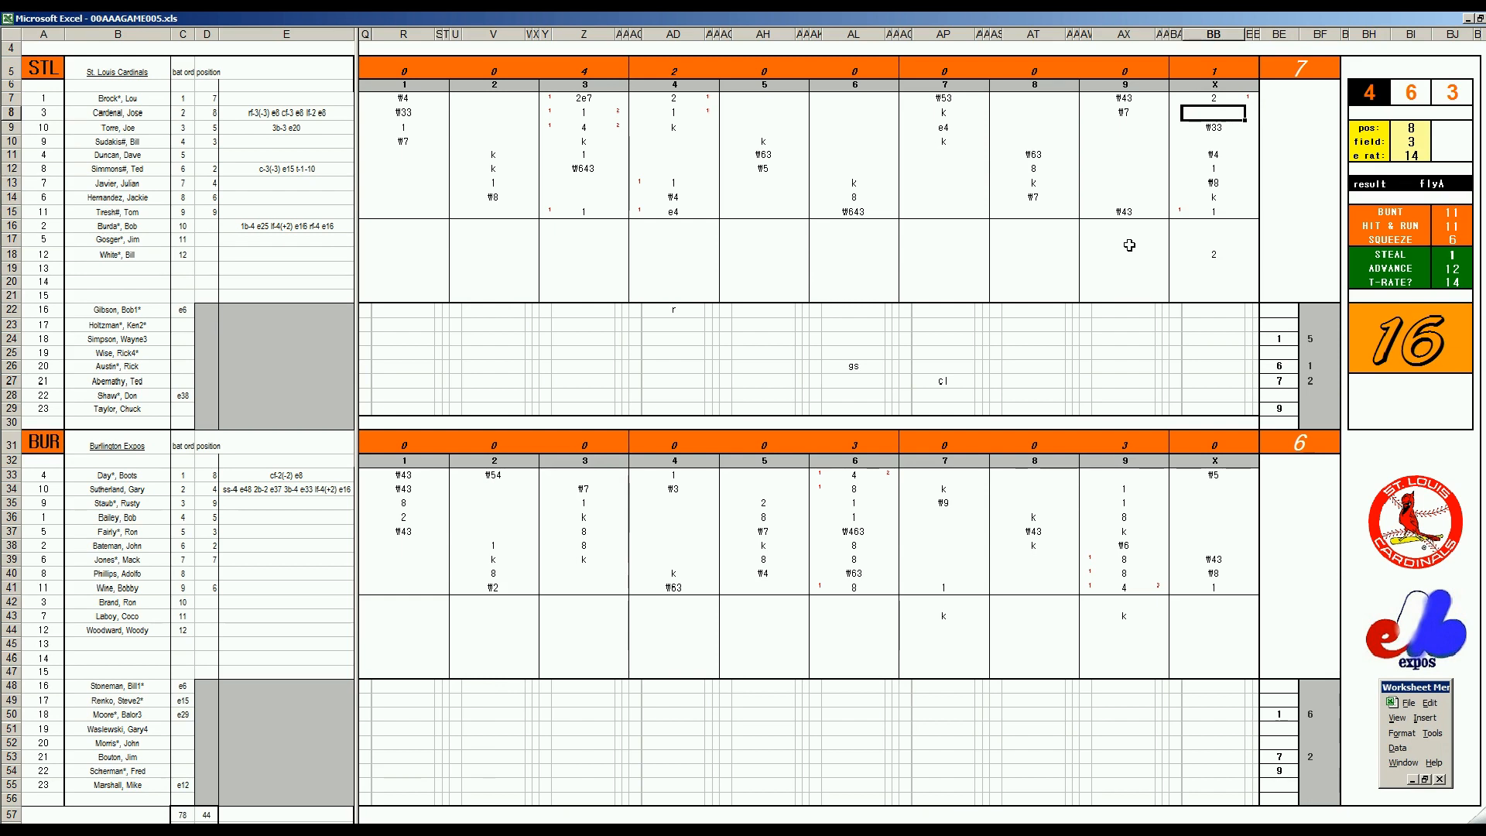
text(\9)
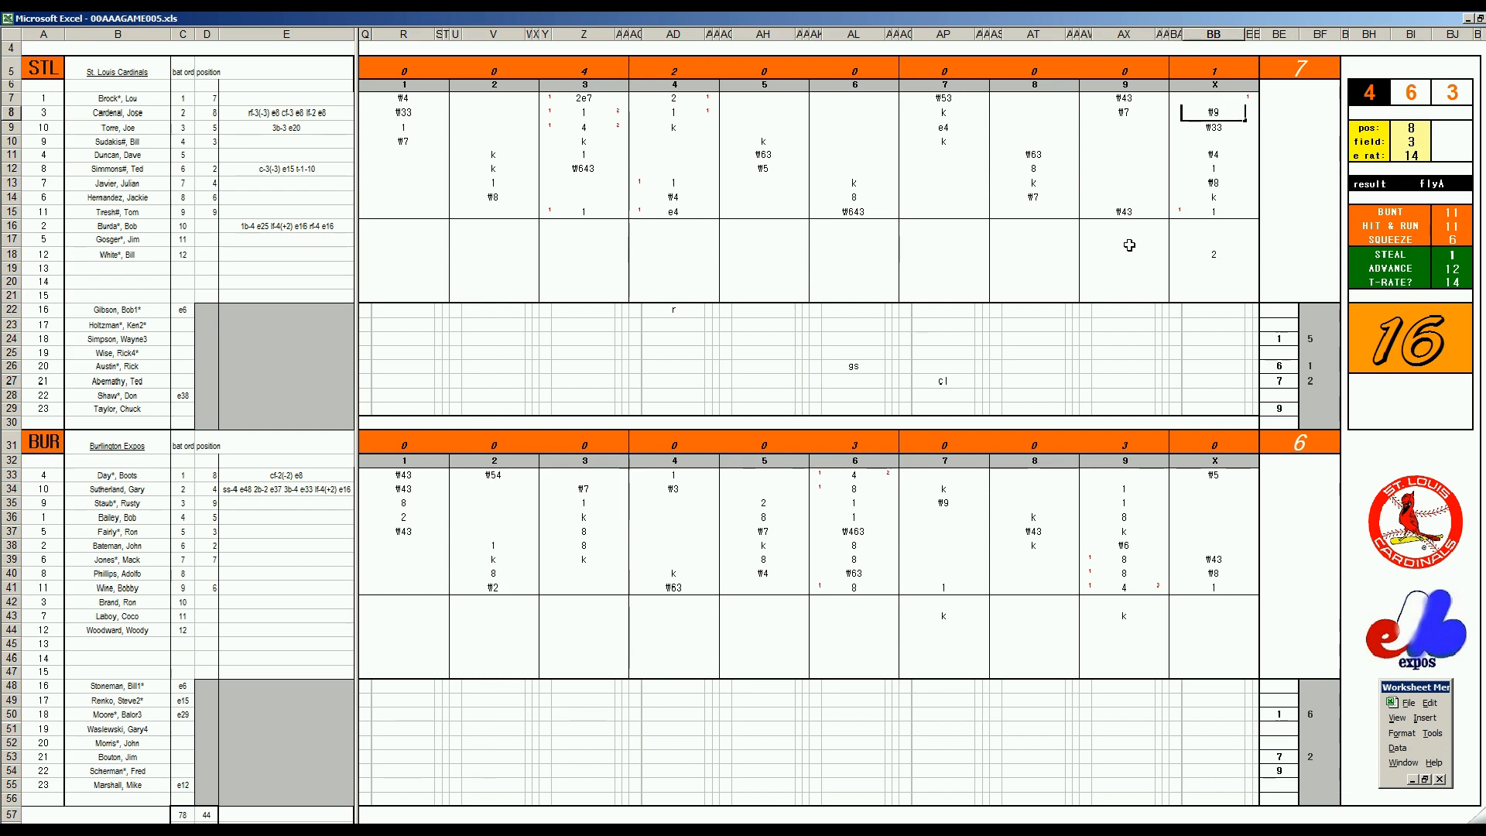
key(Return)
key(Left)
key(Left)
key(Left)
key(Left)
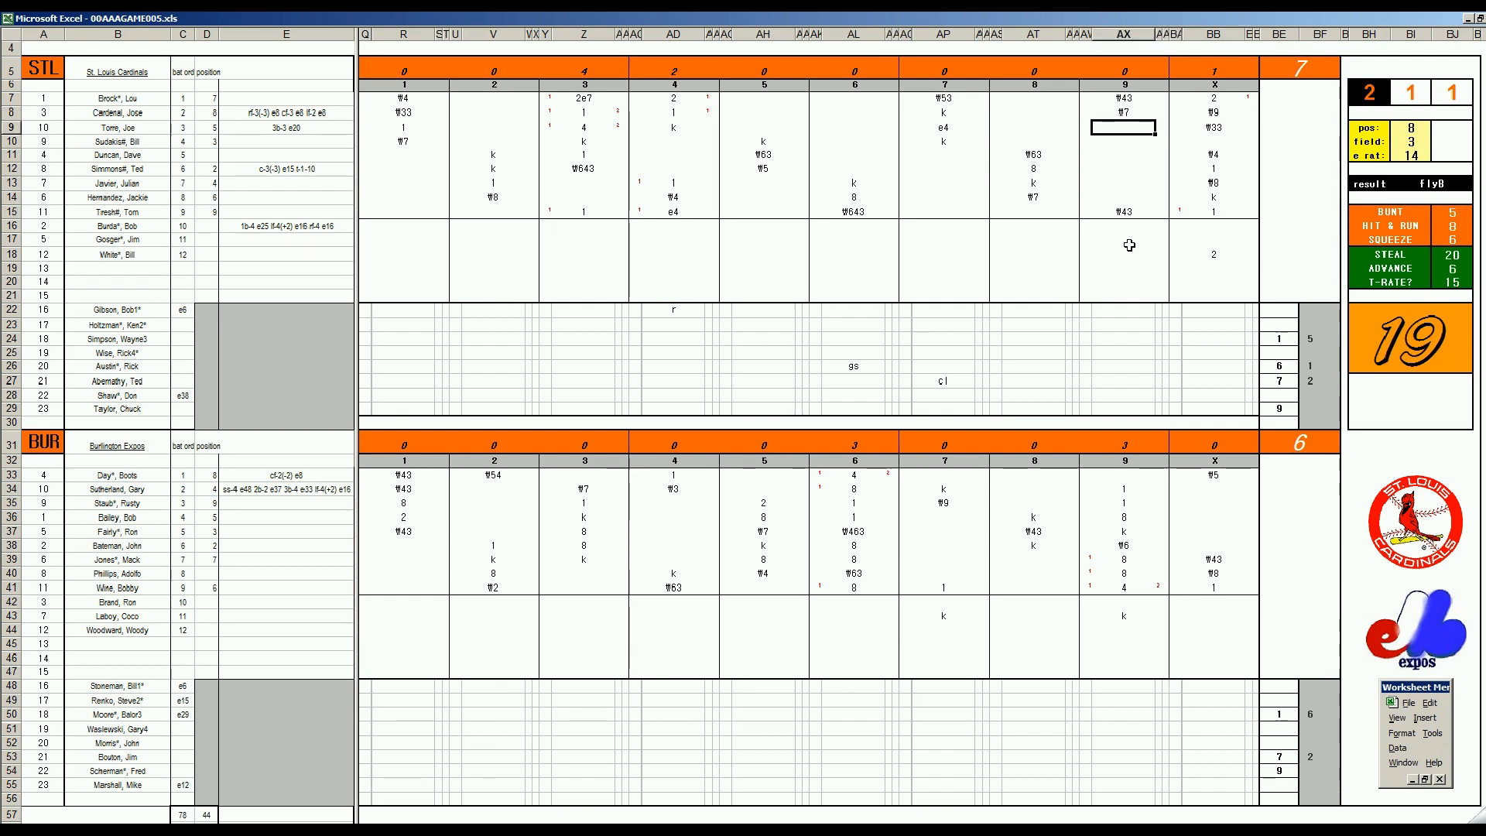
text(\13)
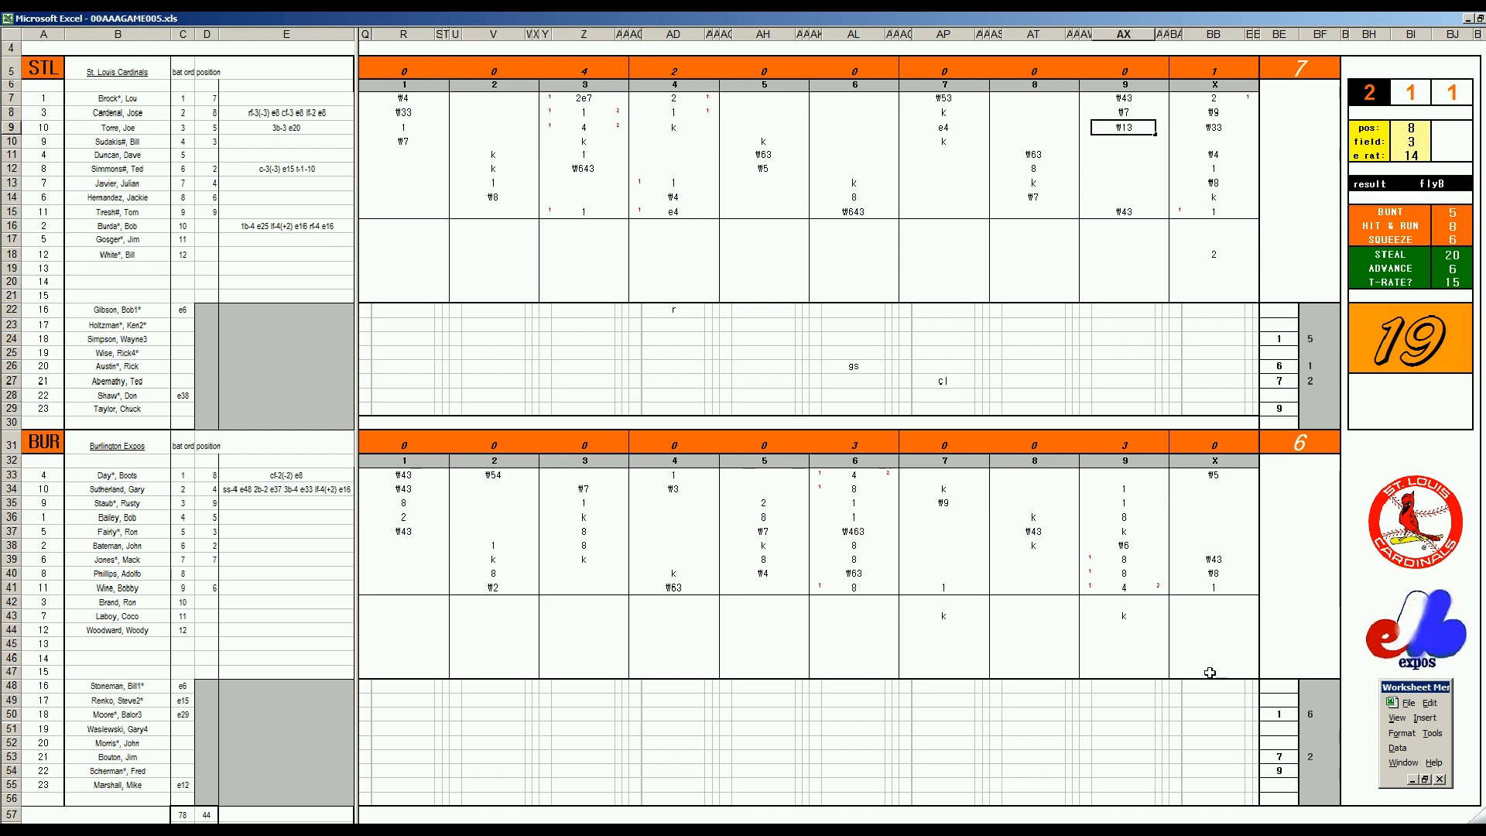
Enter the innings pitched as 3 in BF54 for Burlington and 2 in BF29 for St. Louis
click(1318, 771)
text(3)
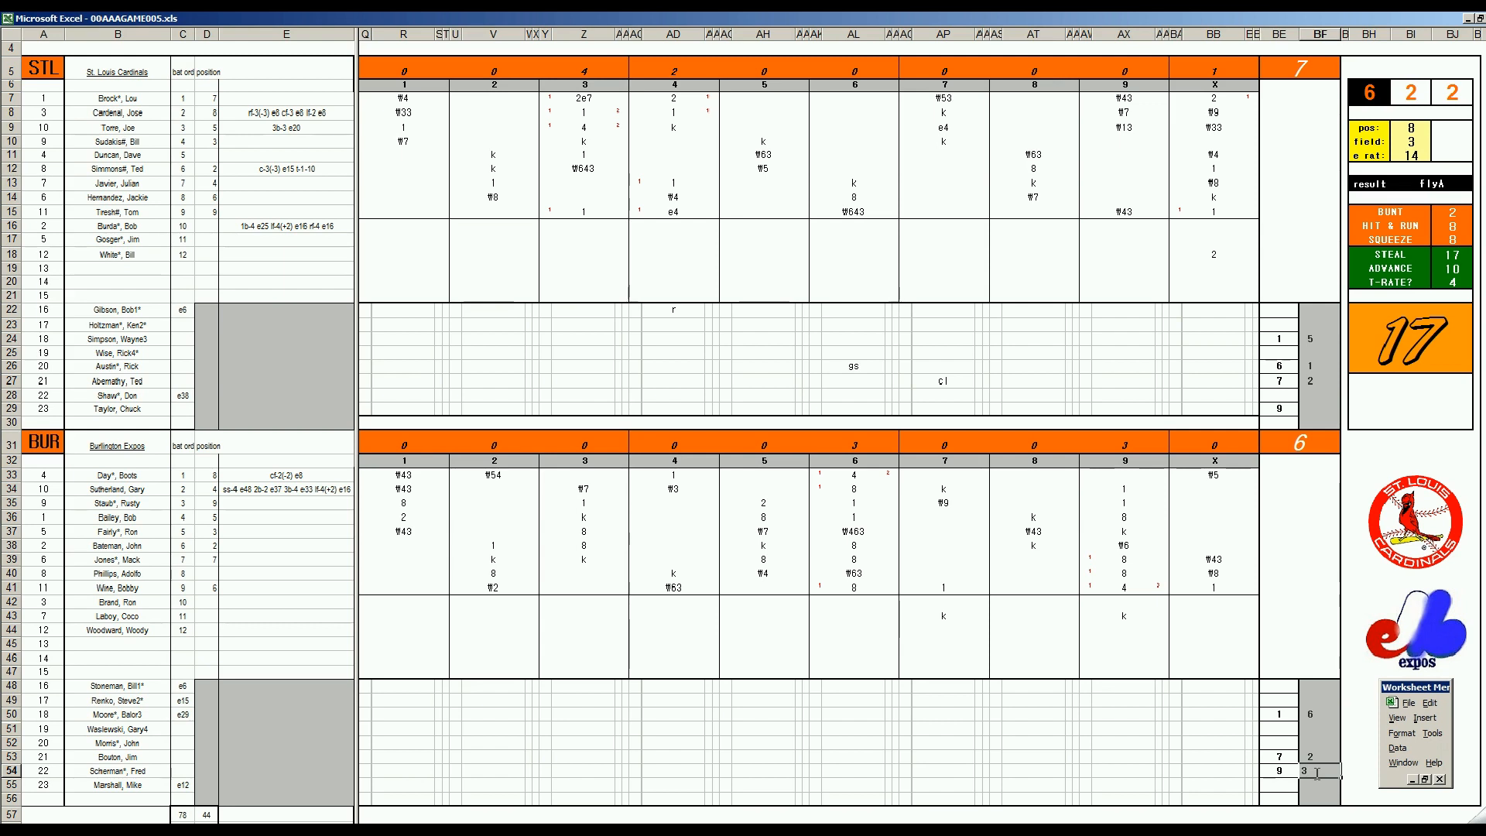
click(1309, 408)
text(2)
Bring in the St. Louis reliever in row 28 with 11 in BE28 and mark ww in BB28
key(Left)
key(Up)
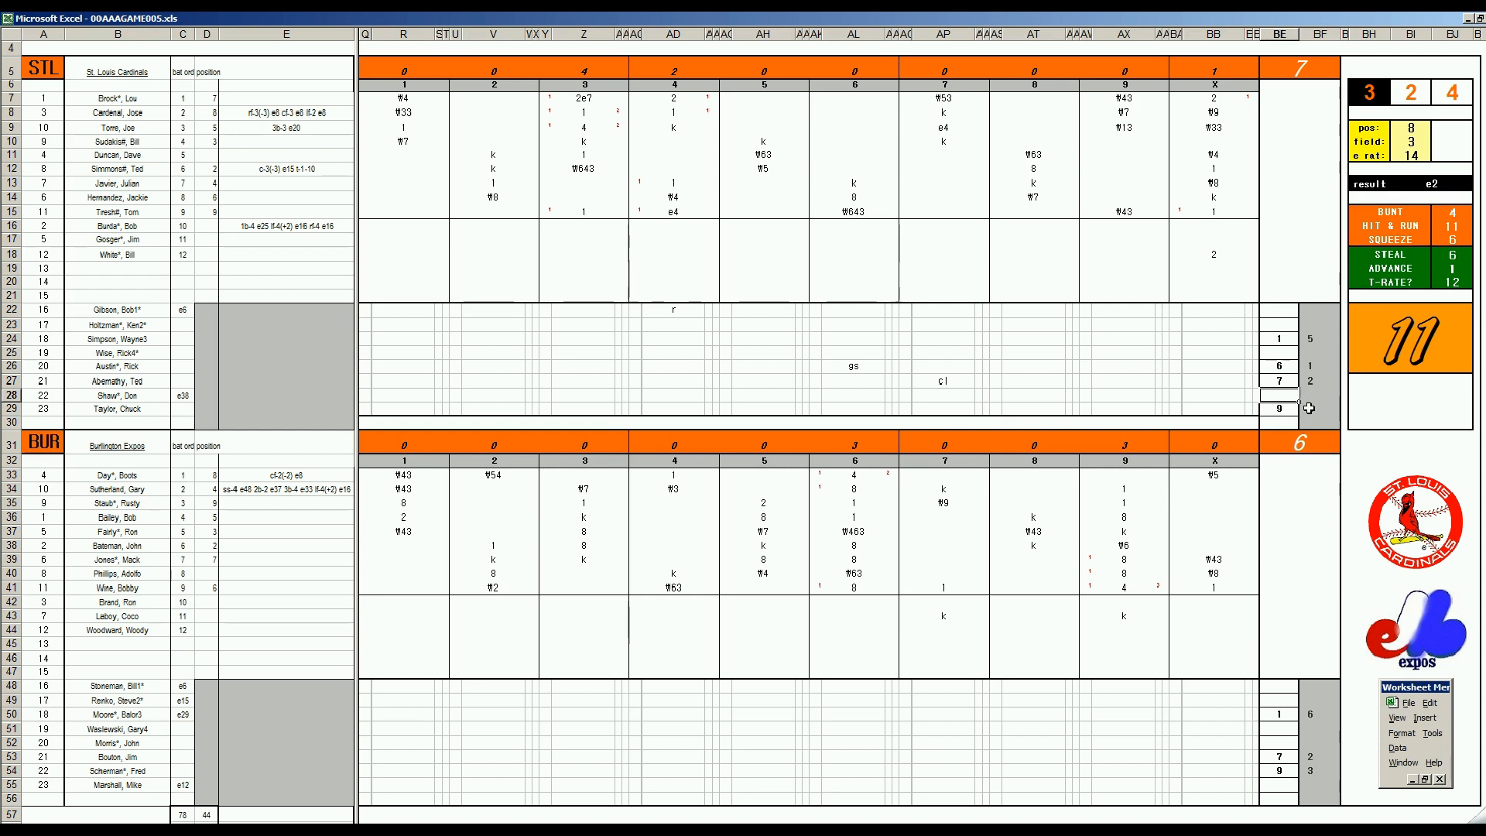
text(11)
key(Return)
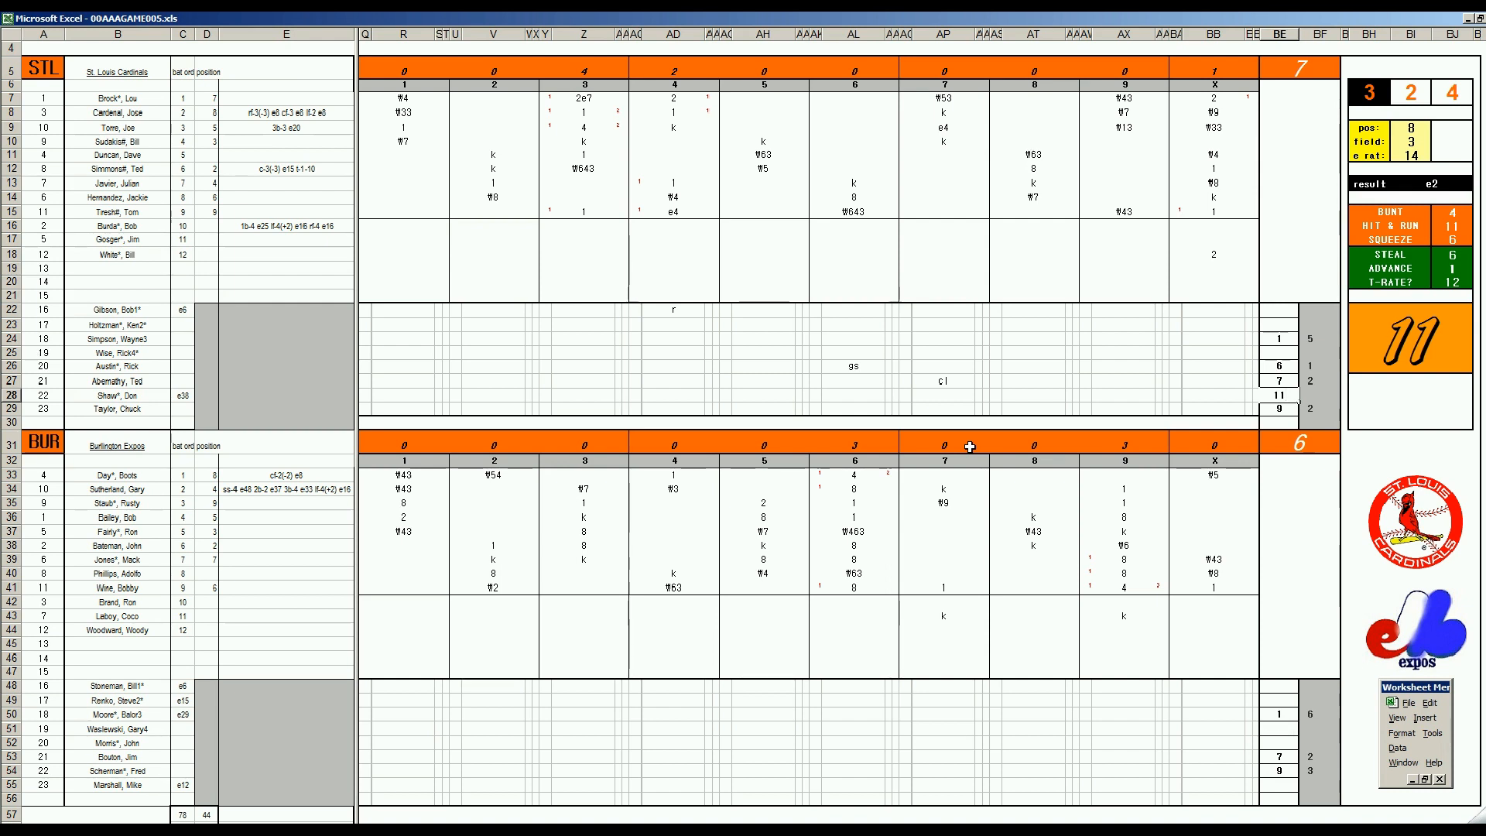
key(Left)
key(Left)
key(Left)
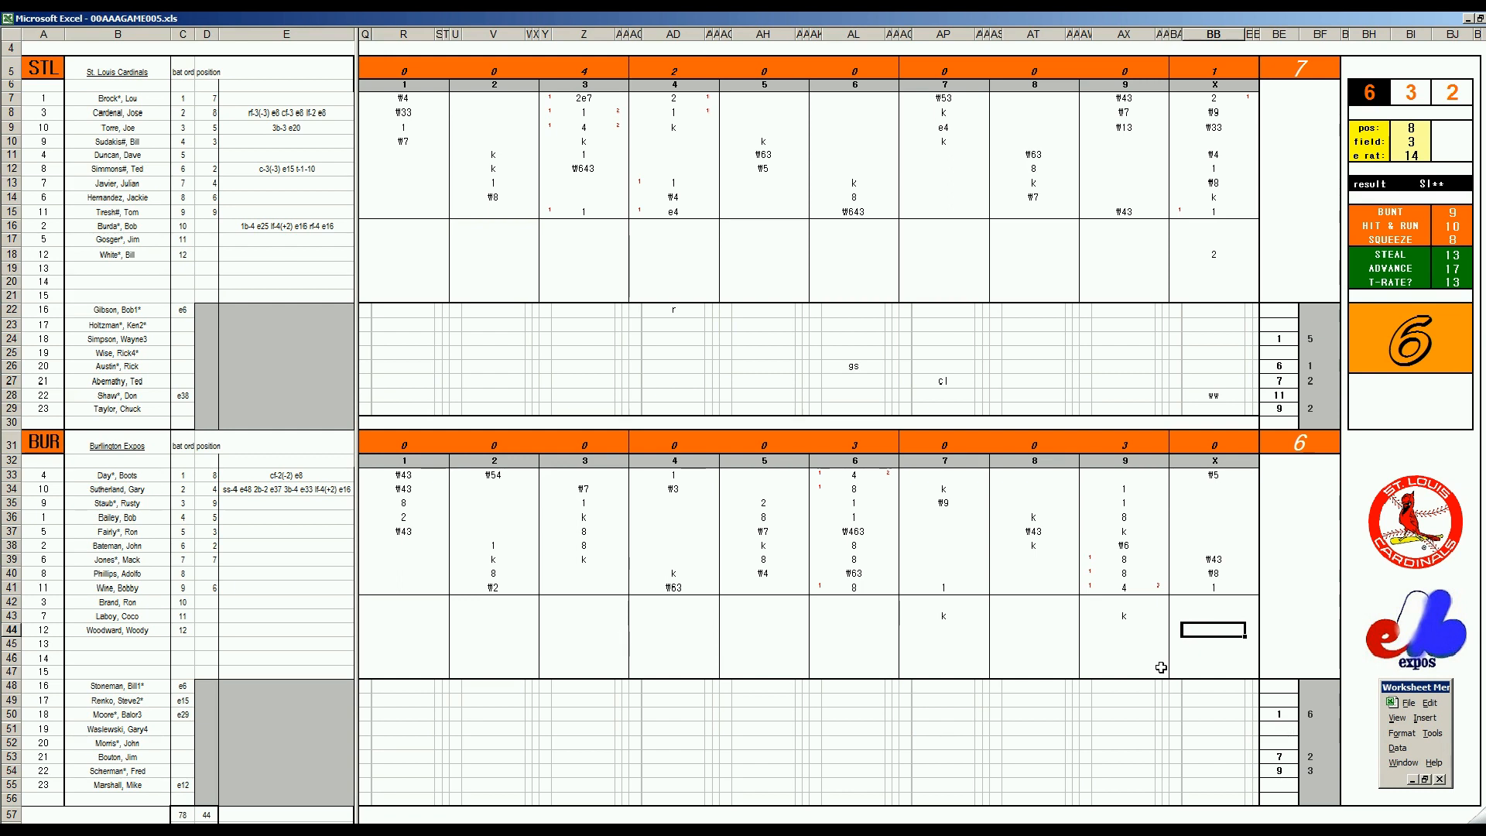
Record 1 in BB44 for the Burlington bench batter
text(1)
key(Up)
key(Up)
key(Up)
key(Up)
key(Up)
key(Up)
key(Up)
key(Up)
key(Up)
key(Up)
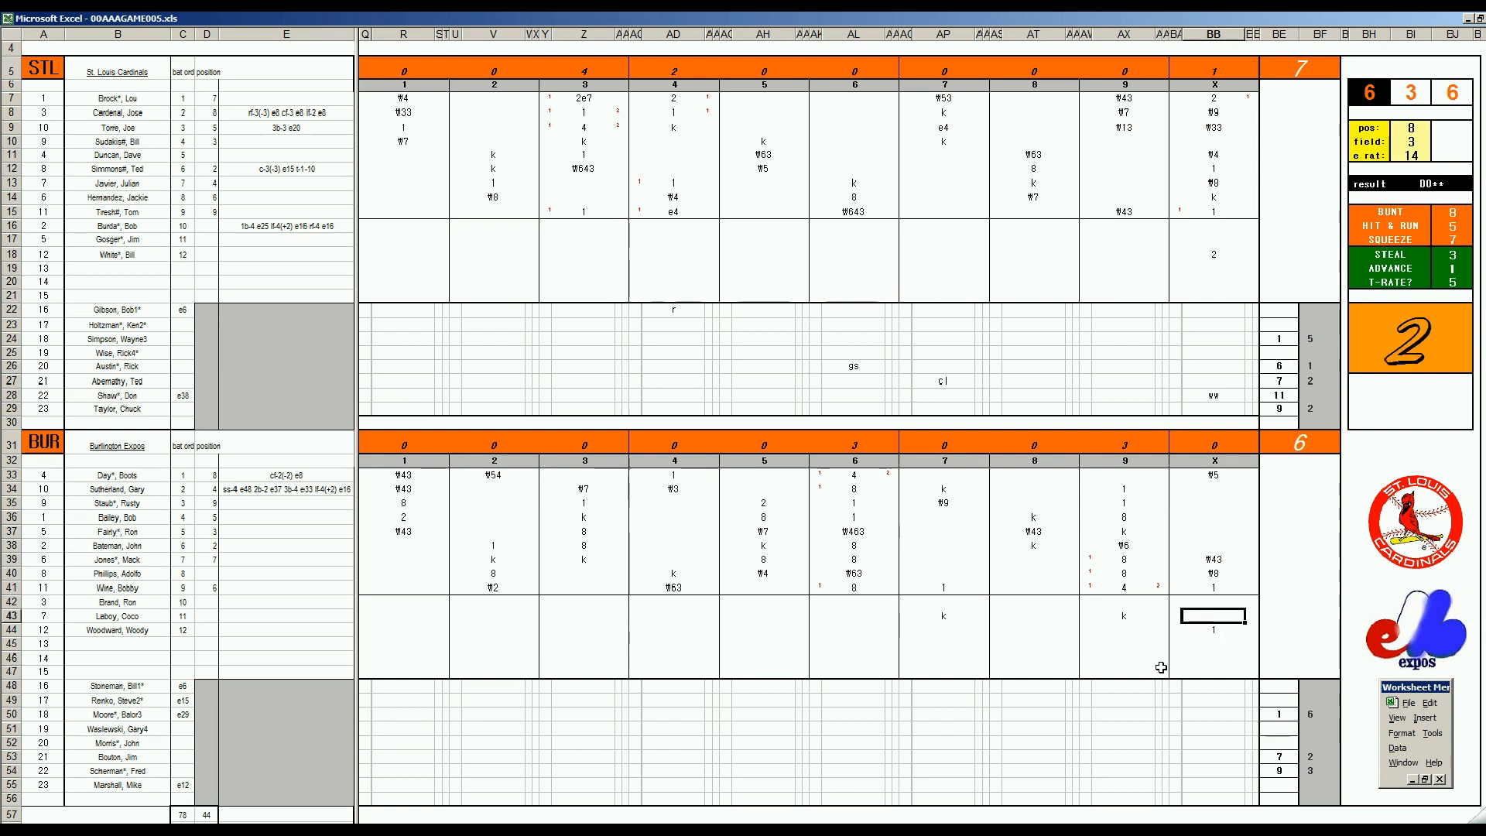
key(Down)
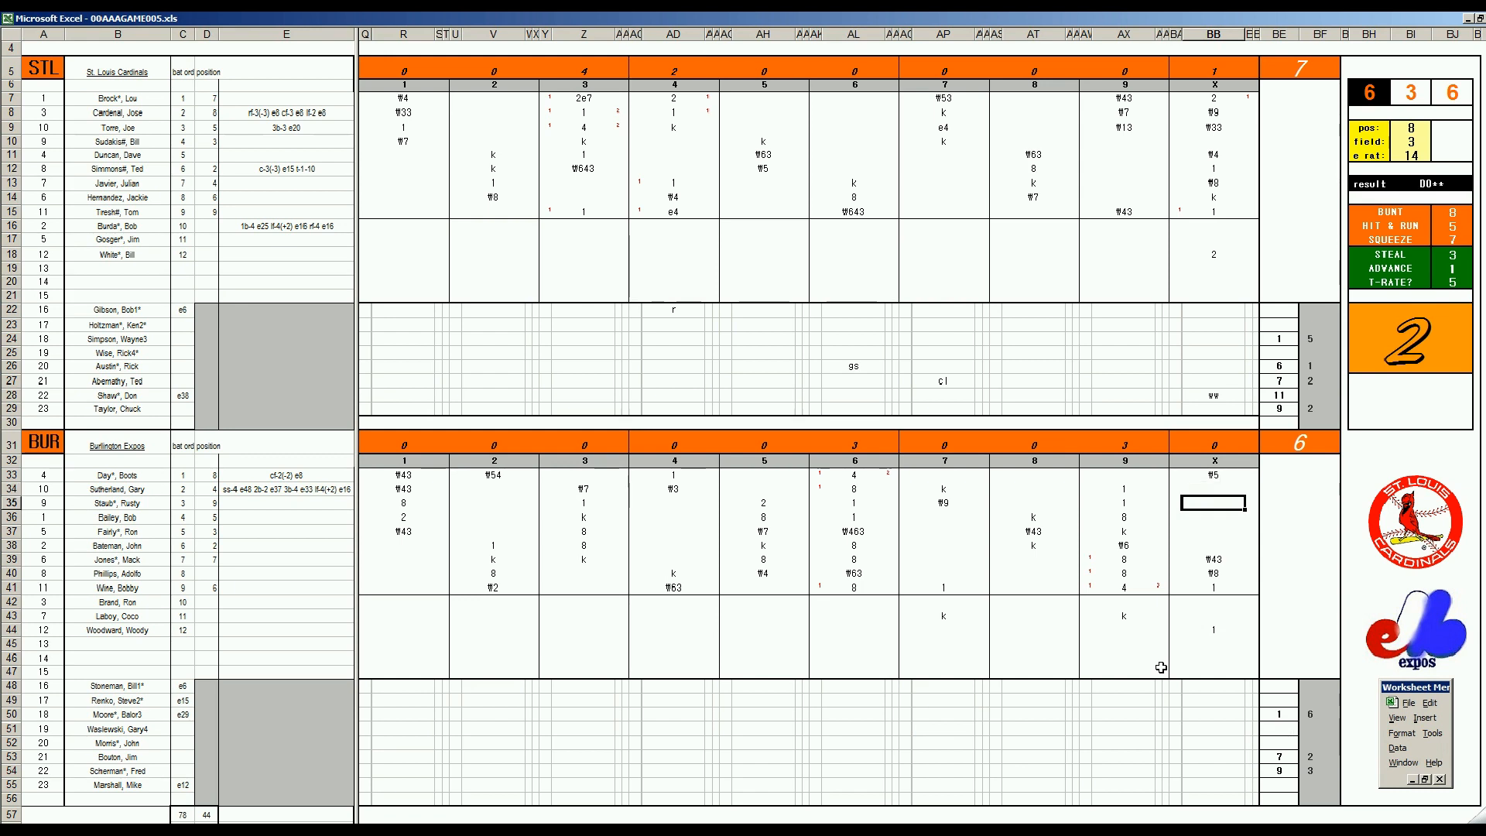
Set the fielding check to position 6, fielding rating 3 and error rating 38
key(ctrl+f)
text(6)
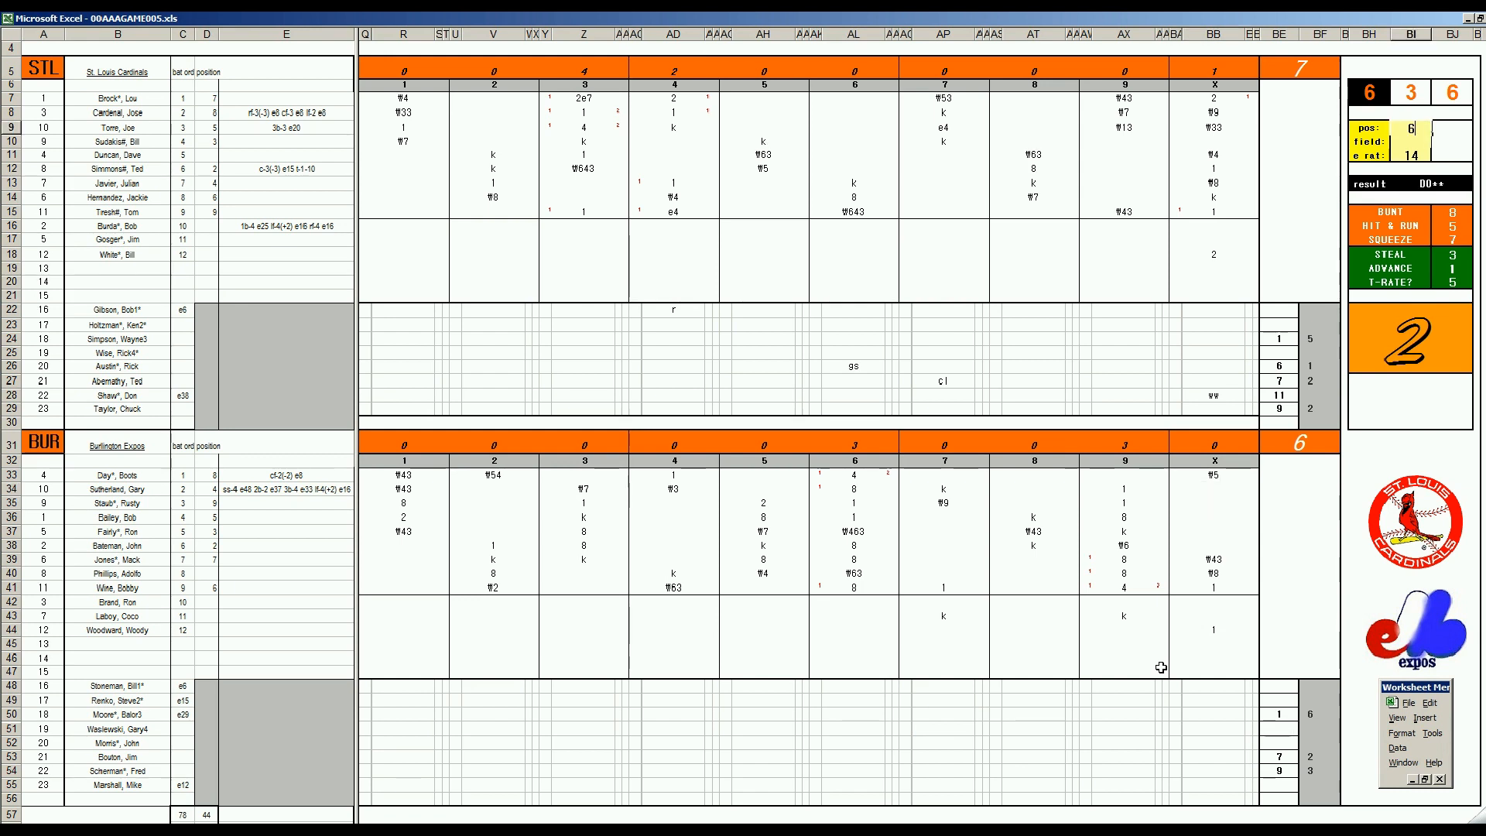
key(Return)
text(3)
key(Return)
text(38)
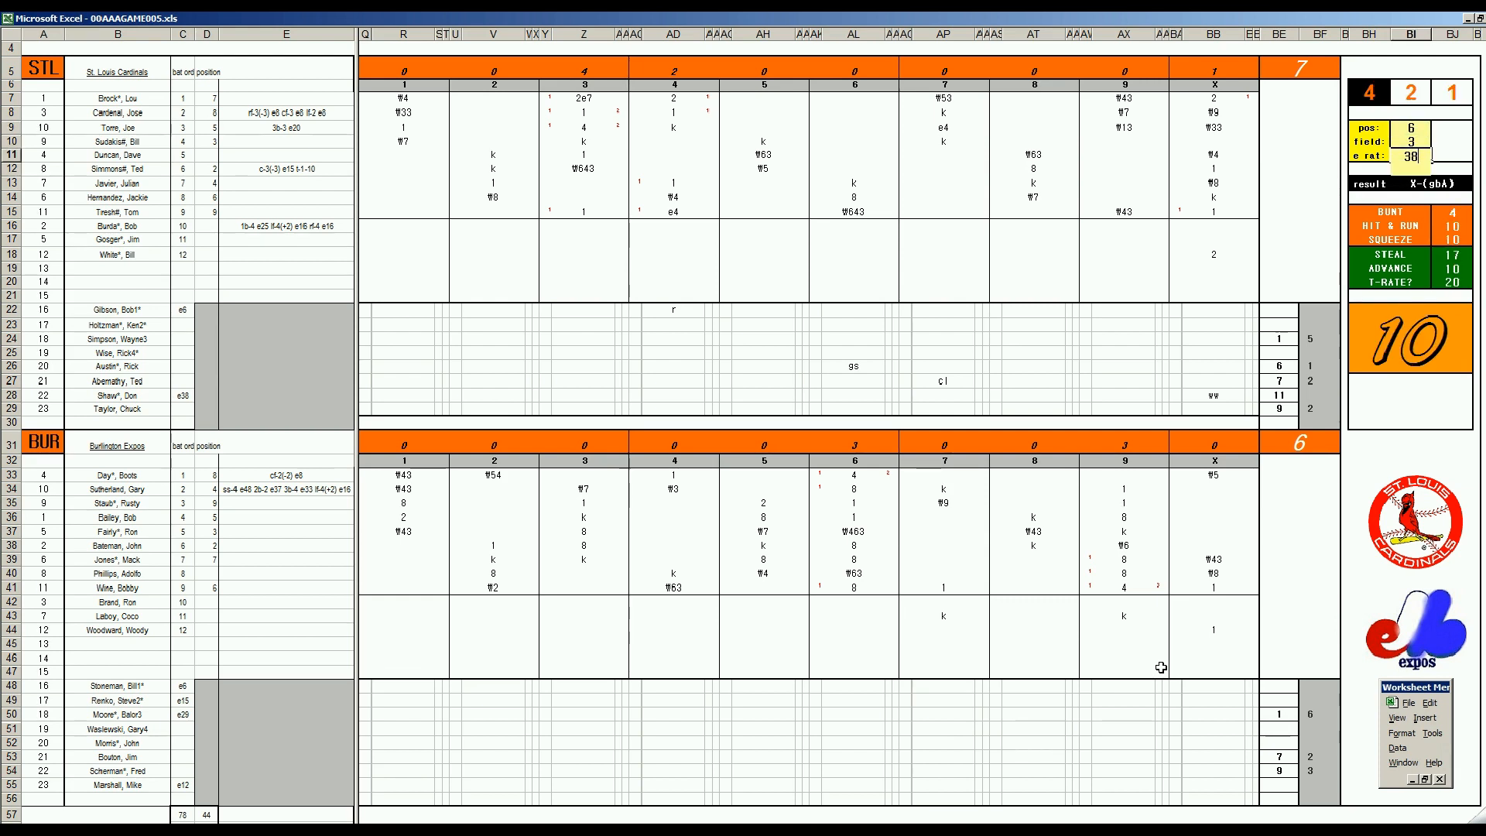
key(Return)
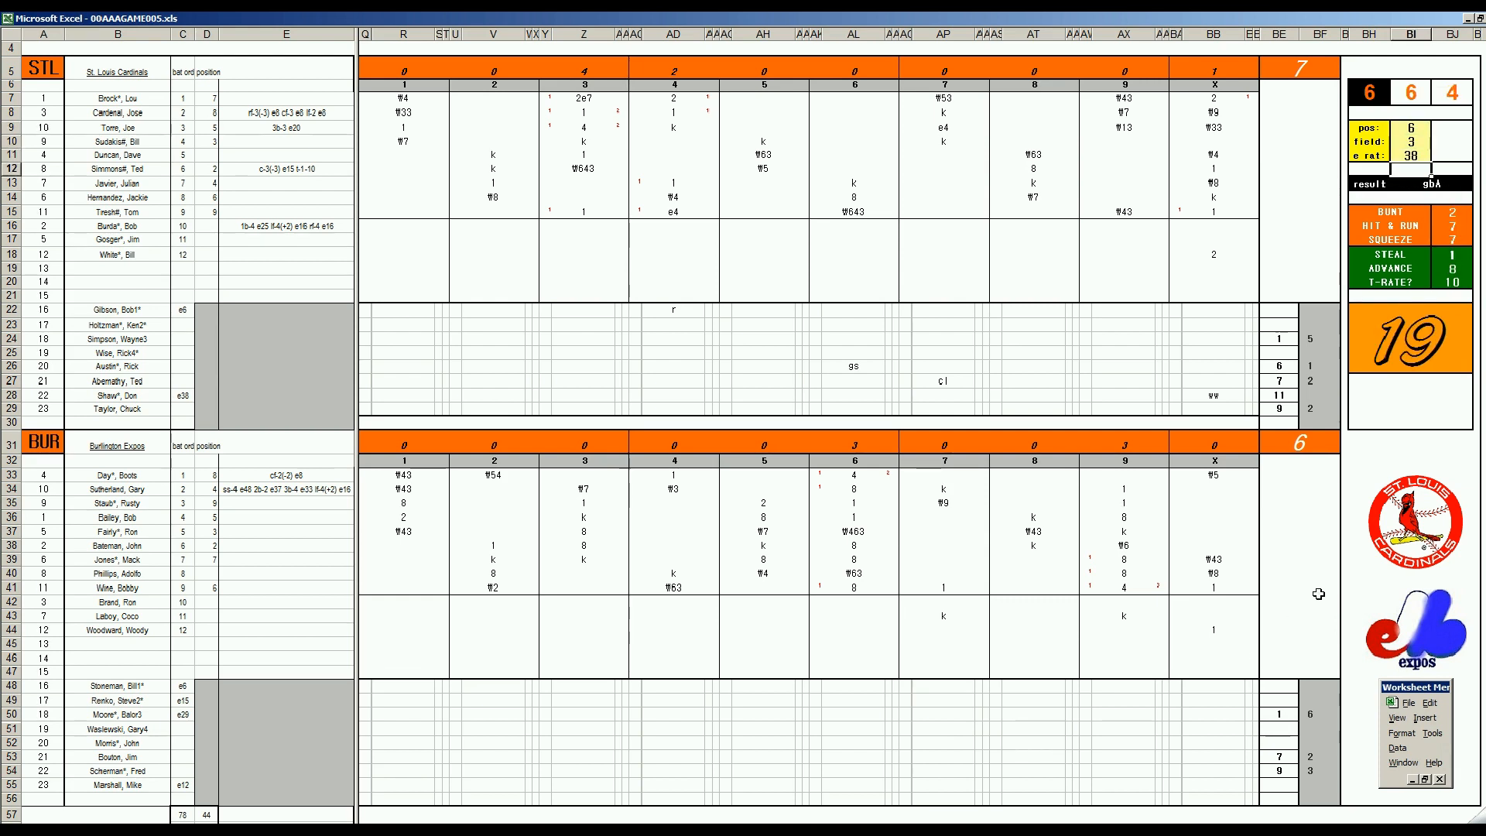
Record Burlington's double play ₩643 in BB35, 1 in BB36 and the strikeout k in BB37
click(1208, 500)
text(\643)
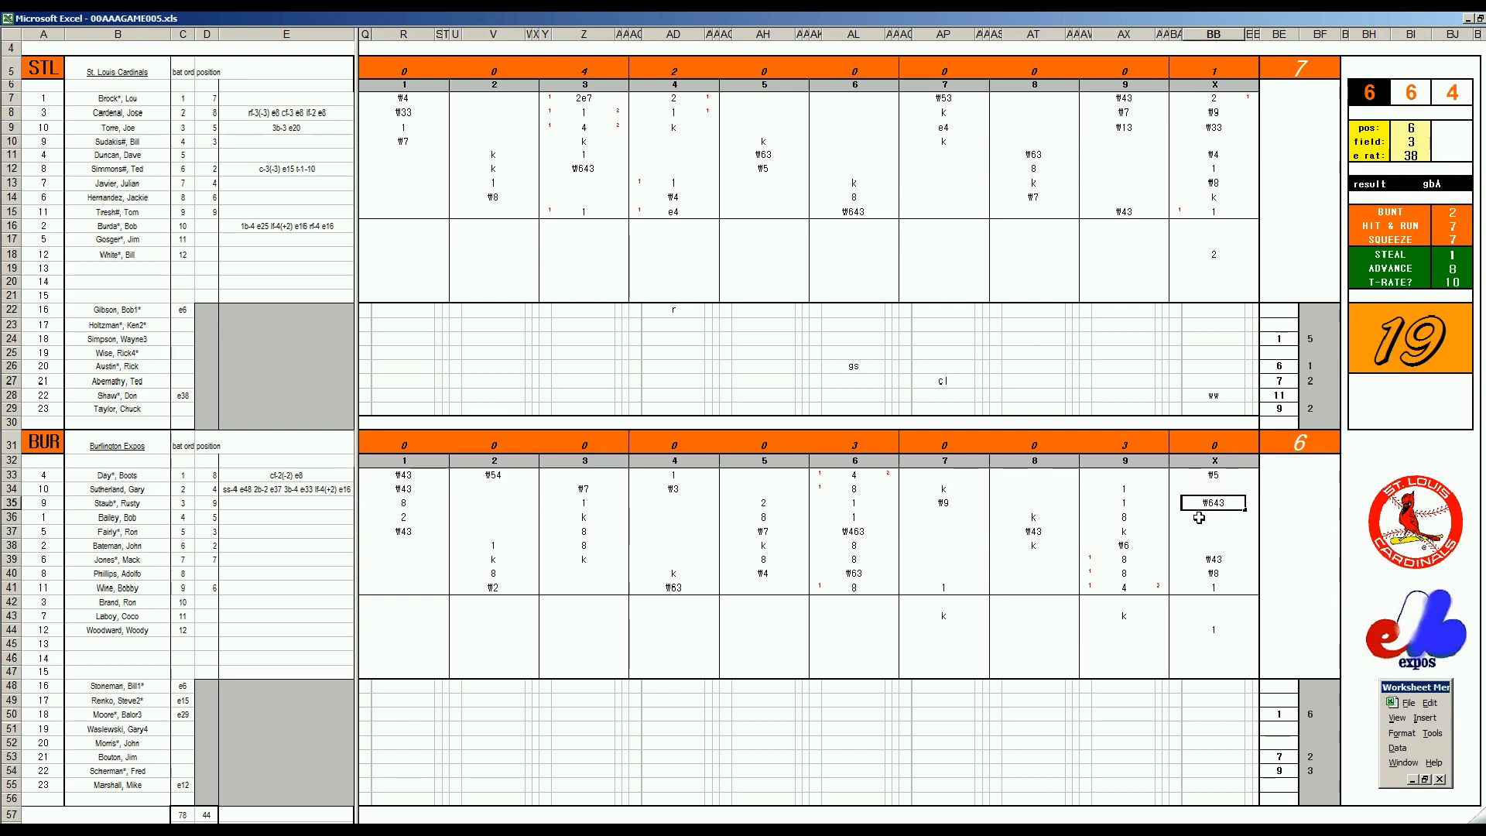
key(Return)
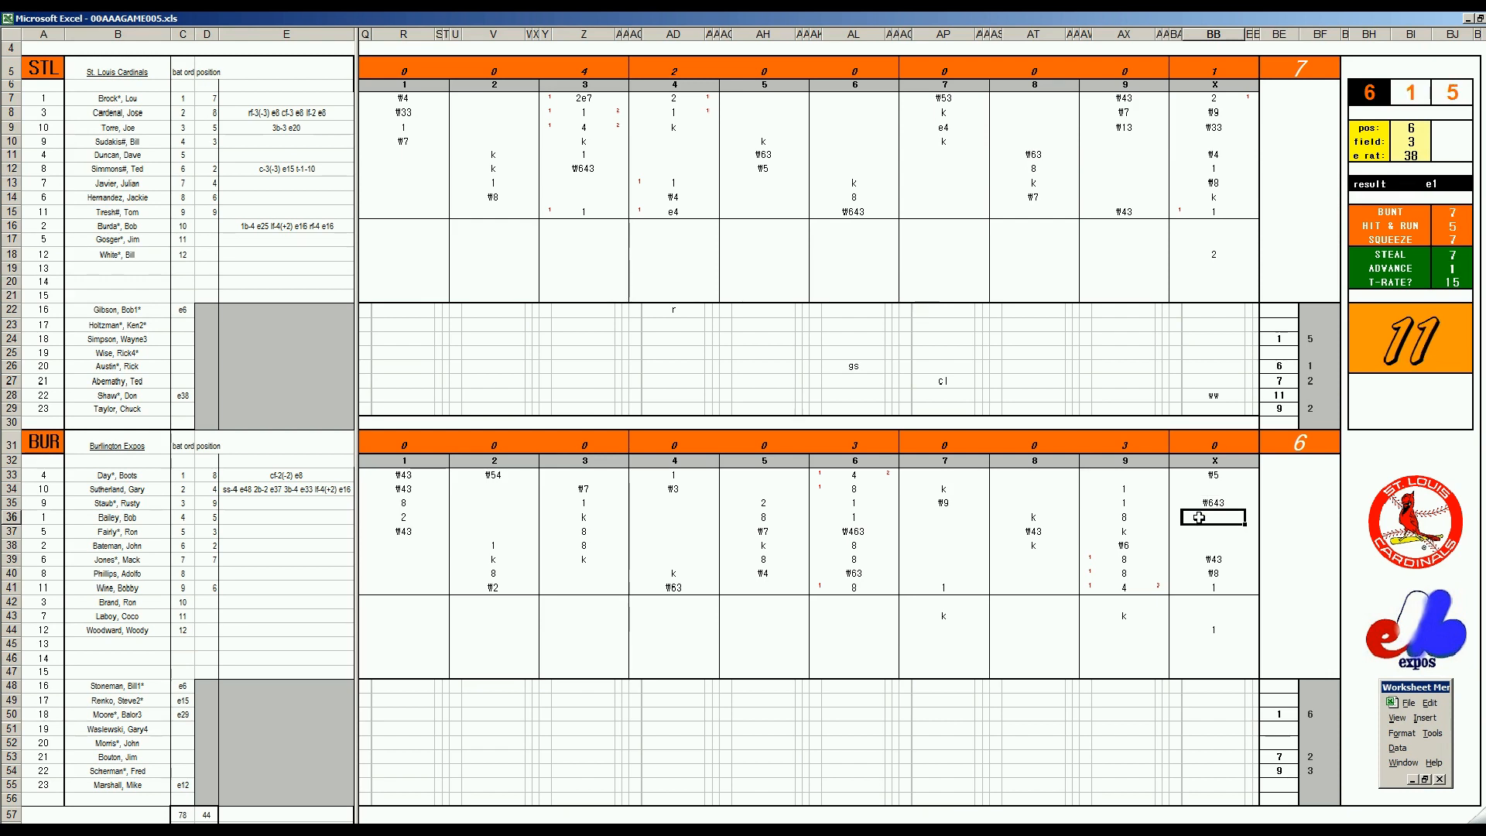
text(1)
key(Return)
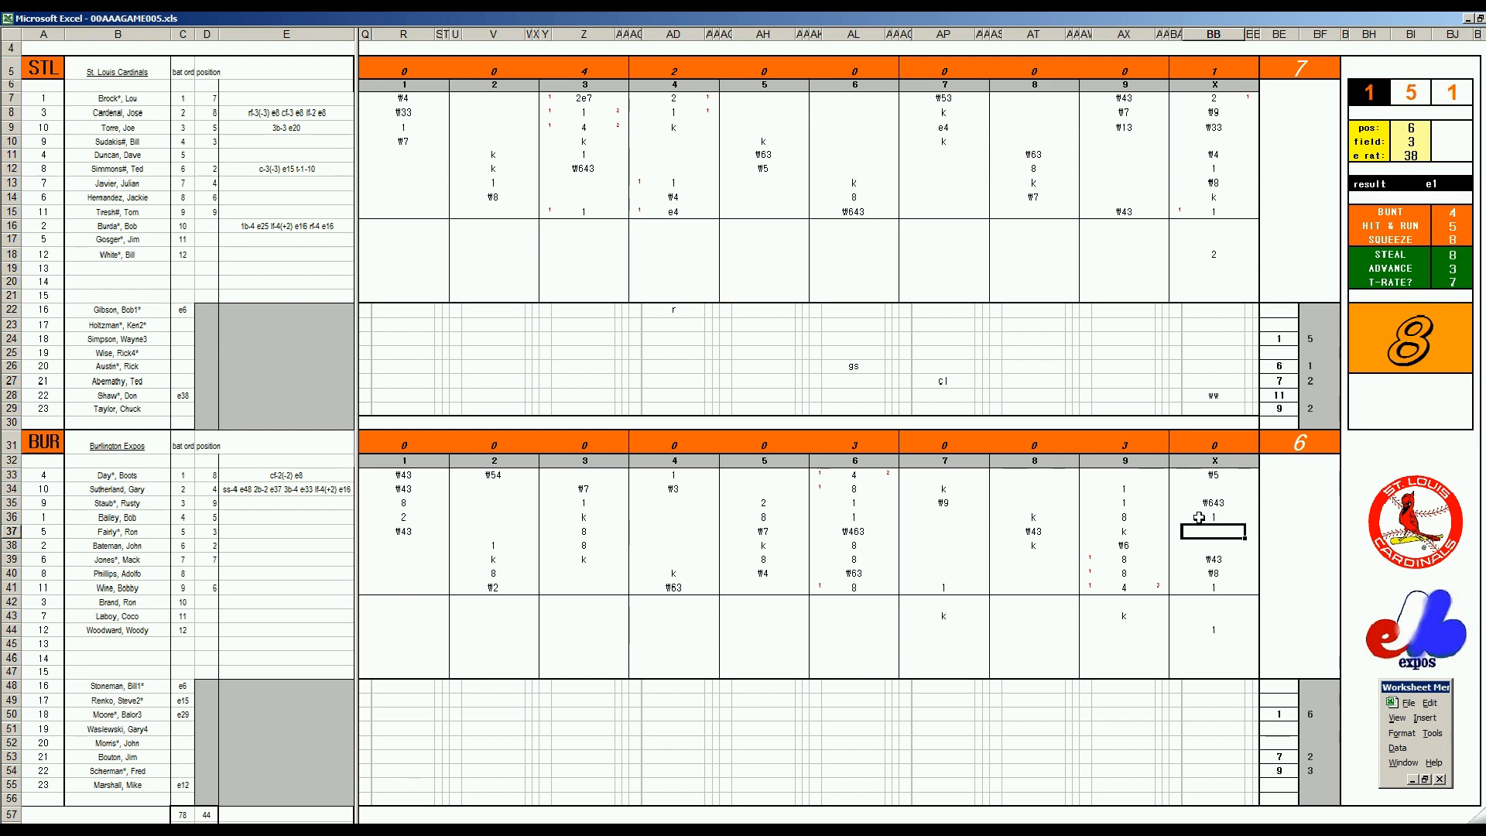
text(k)
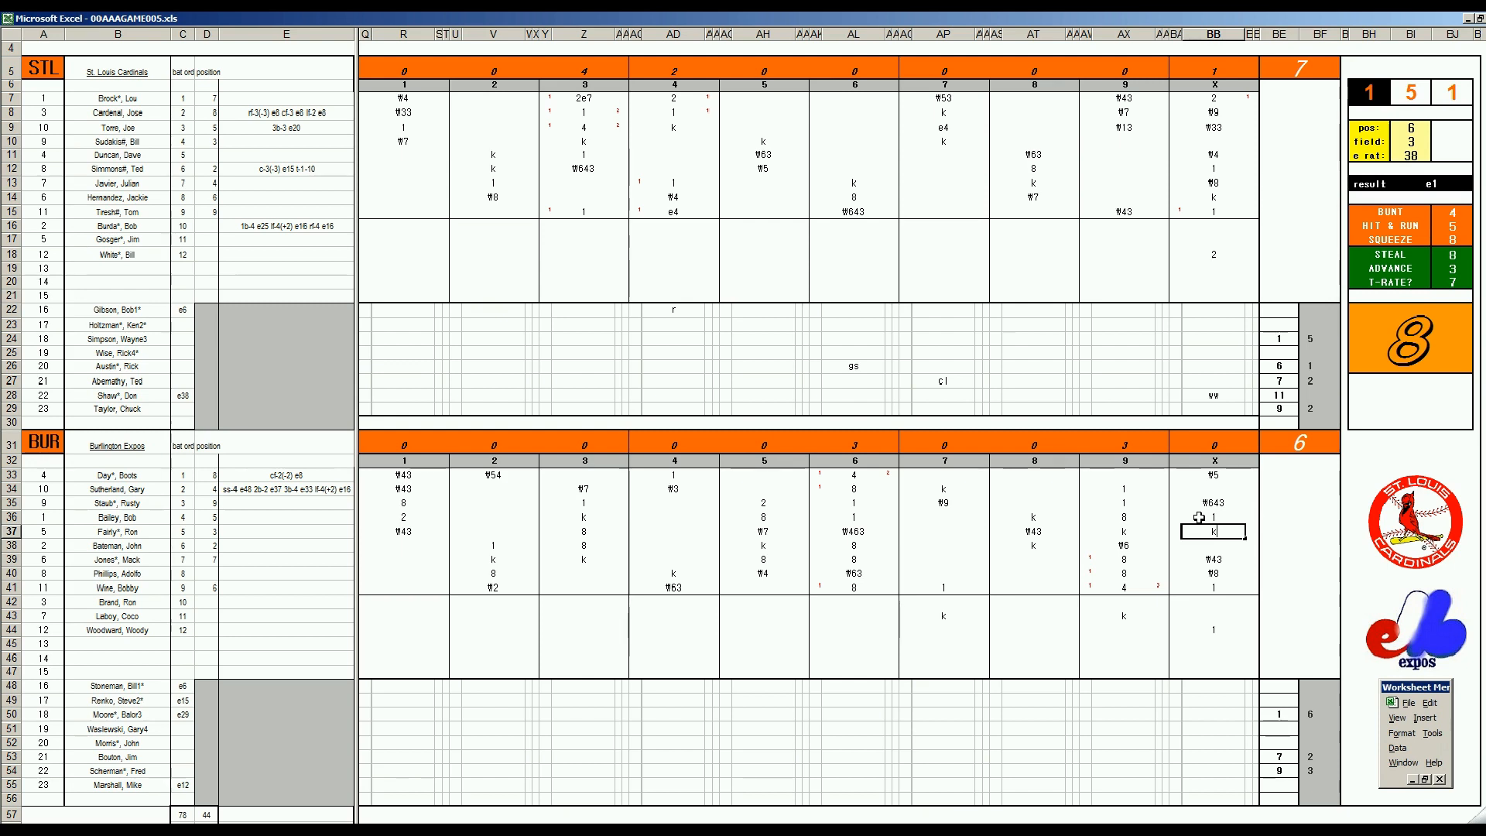
key(Return)
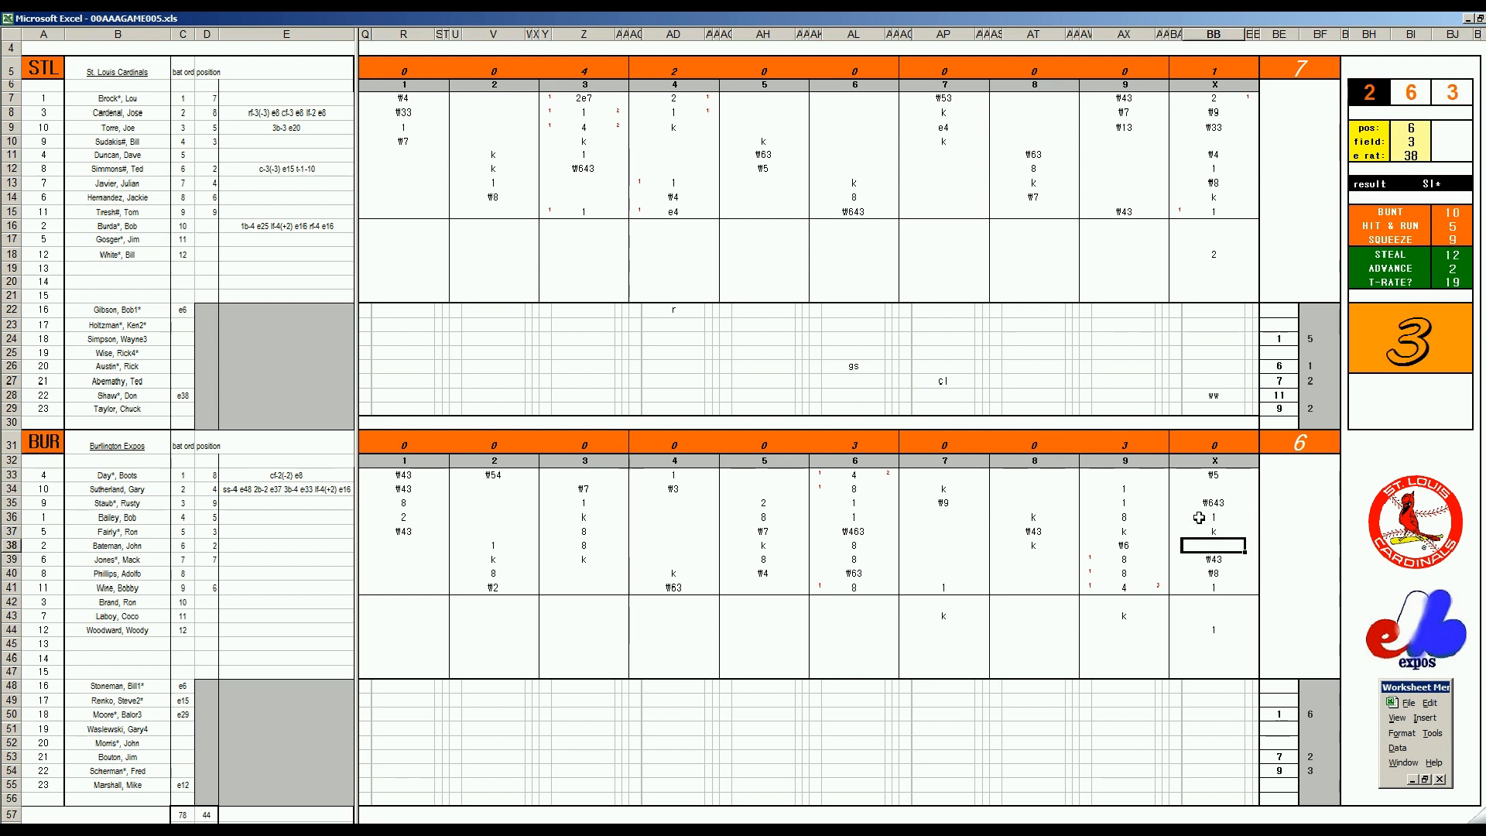
Enter 1 inning pitched in BF28 for the St. Louis reliever
click(1315, 395)
text(1)
key(Return)
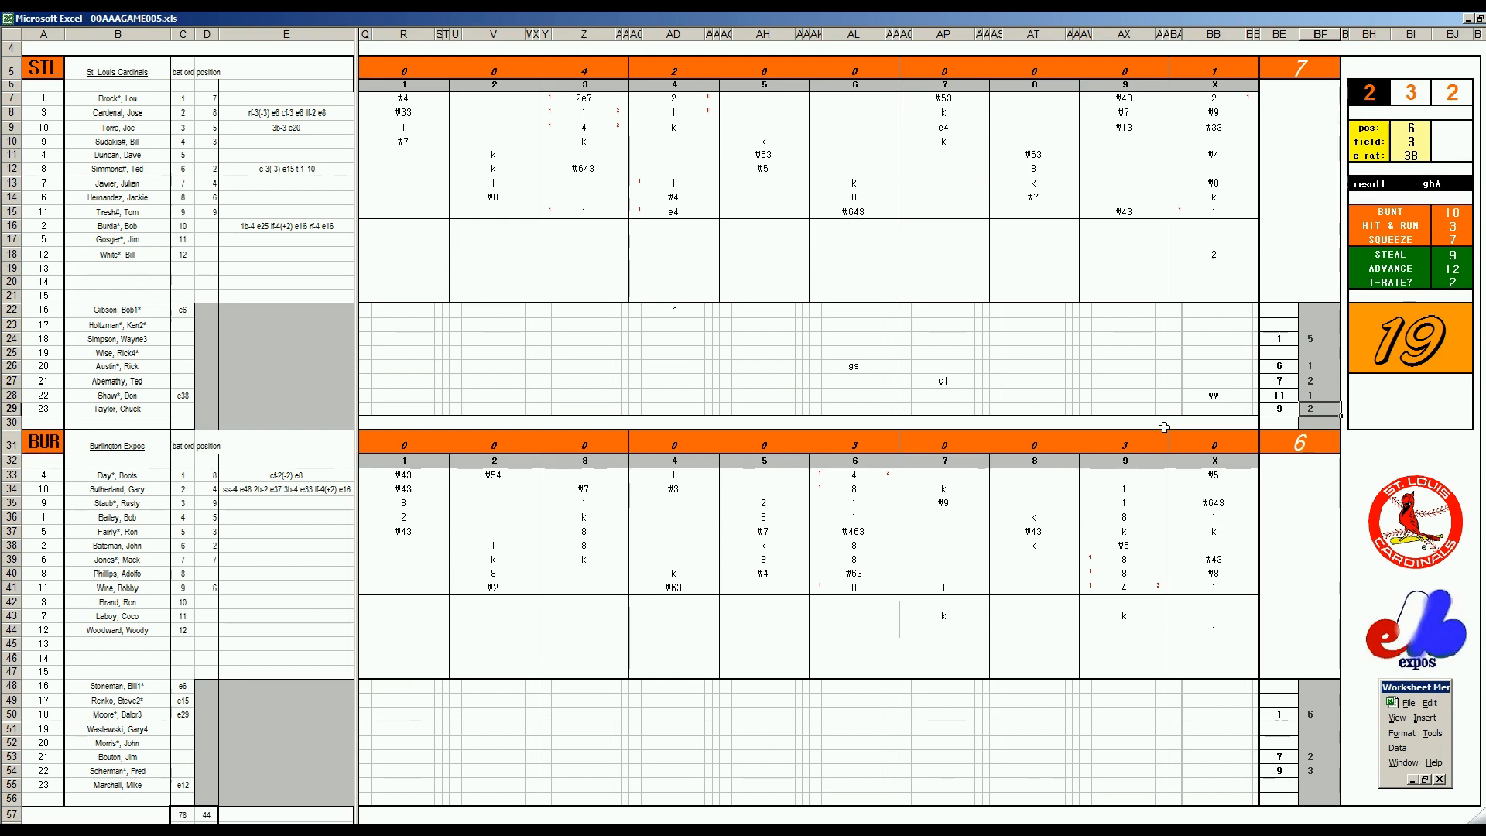
In Book3, enter the Burlington row 54 pitching line: 4 hits, 1 run, 1 earned run and 1 strikeout
click(308, 721)
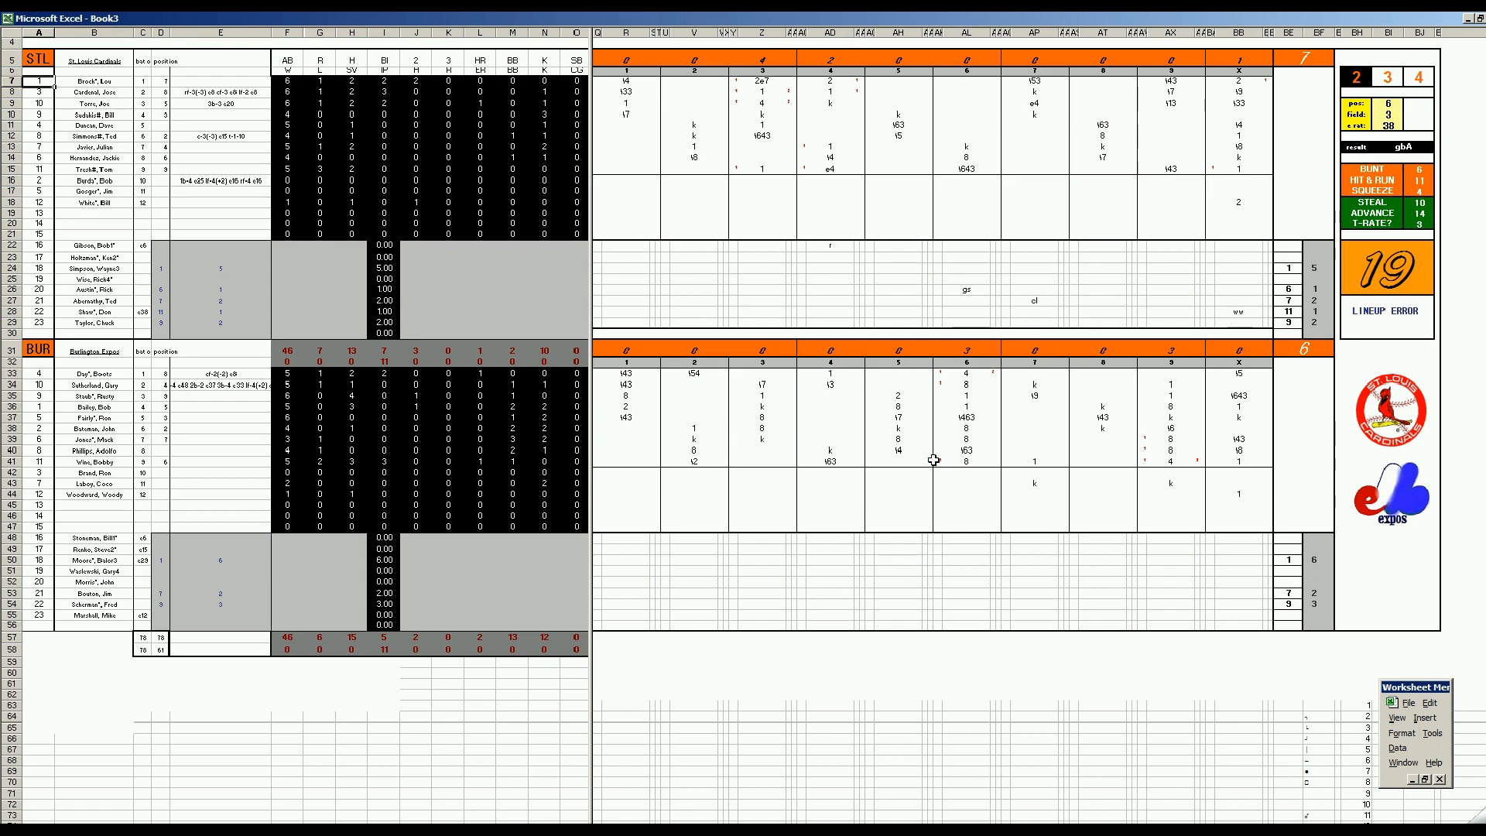
click(407, 603)
text(4)
key(Right)
text(1)
key(Right)
text(1)
key(Right)
key(Right)
text(1)
Enter 1 walk and 3 strikeouts for the Burlington pitcher in row 53
key(Left)
key(Left)
key(Left)
key(Left)
key(Up)
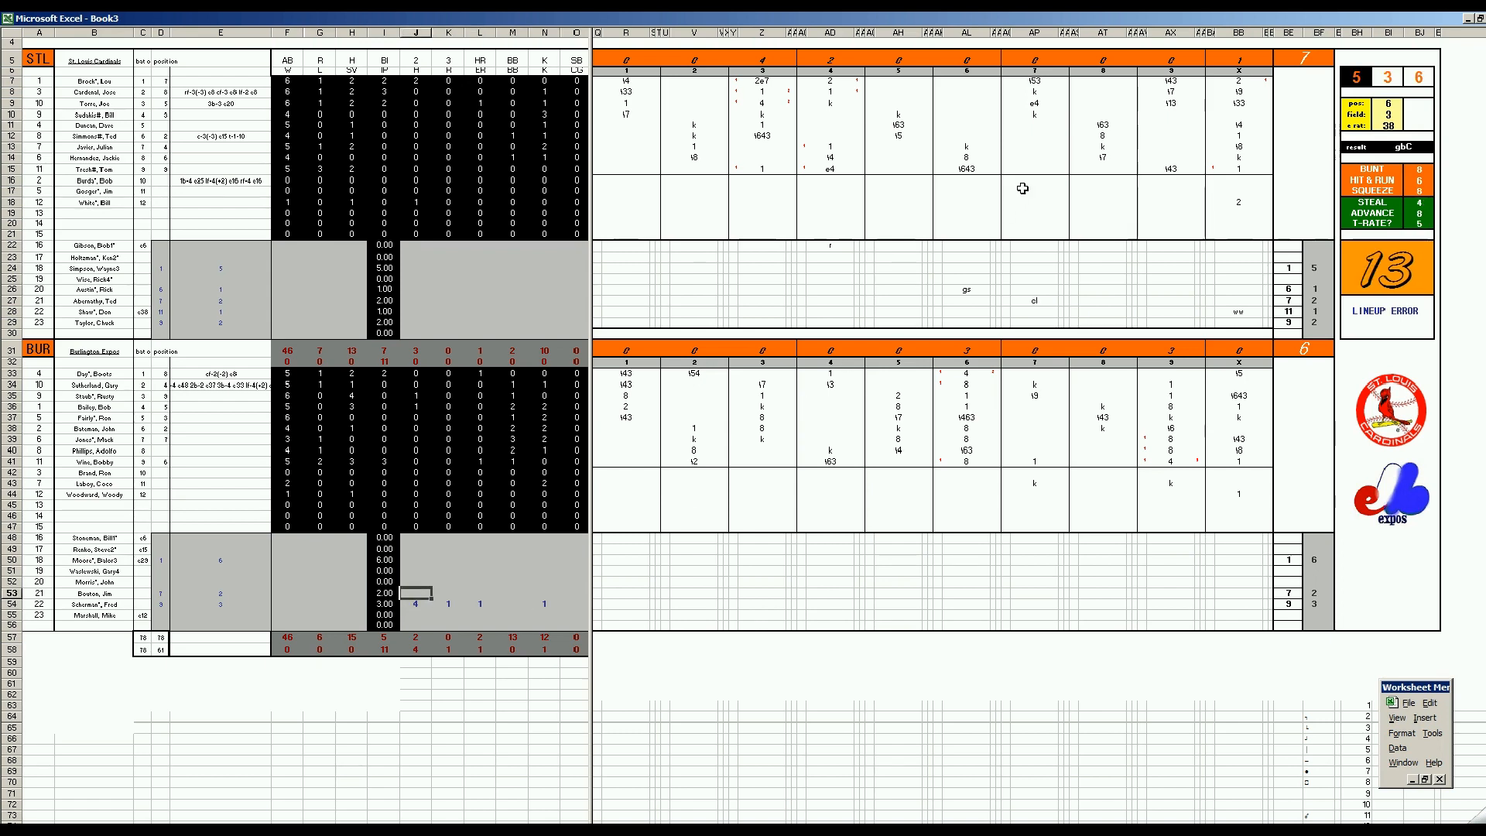
key(Right)
key(Right)
key(Right)
text(1)
key(Right)
text(3)
Credit the loss to the Burlington pitcher in row 54 by entering 1 in G54
key(Left)
key(Left)
key(Left)
key(Left)
key(Up)
key(Up)
key(Left)
key(Down)
key(Down)
key(Down)
key(Left)
key(Left)
text(1)
Enter the Burlington row 50 pitching line: 9 hits, 6 runs, 4 earned runs, 1 walk and 6 strikeouts
key(Up)
key(Up)
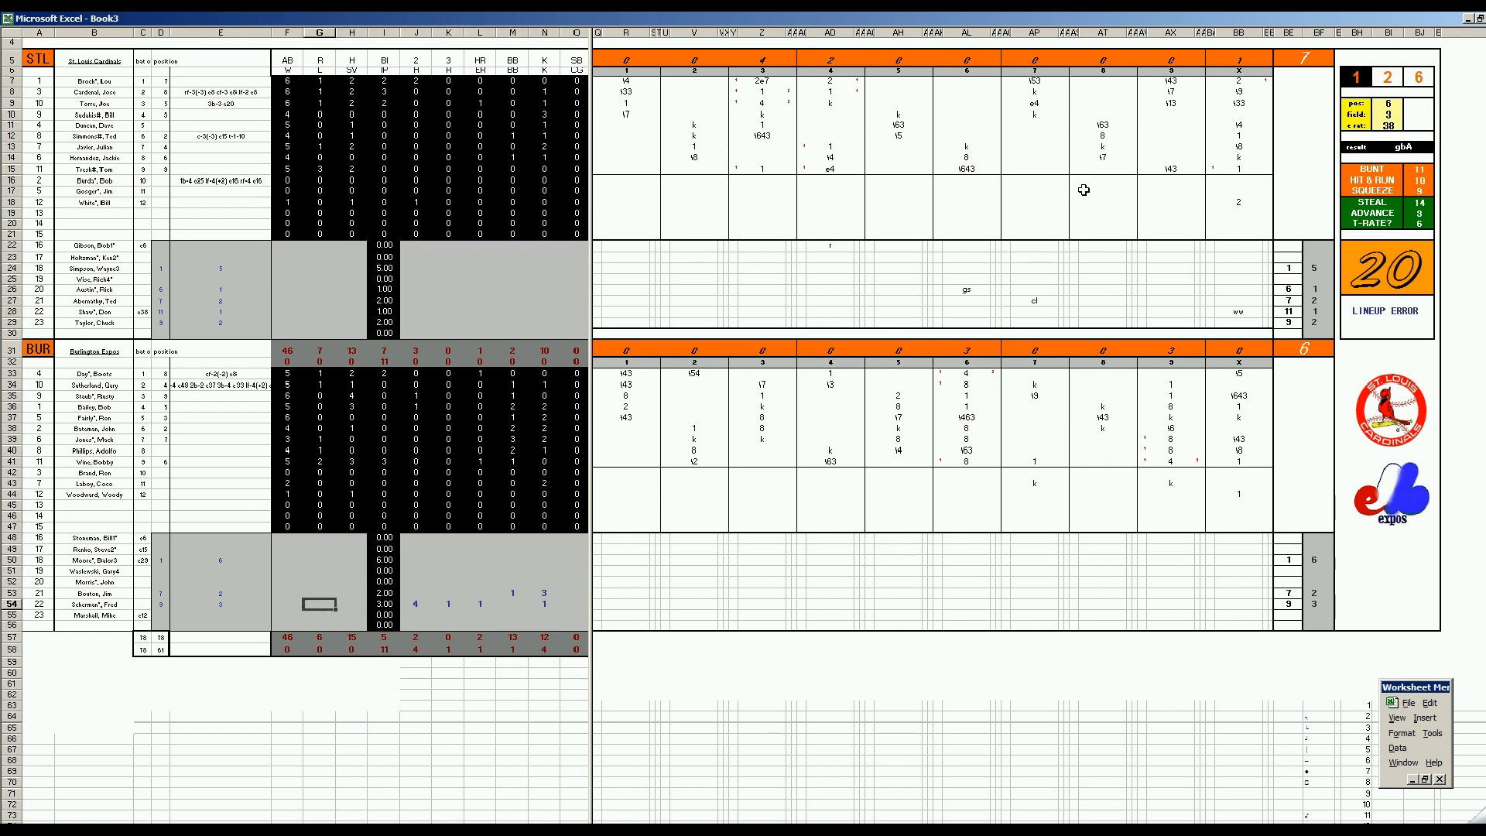
key(Up)
key(Up)
key(Right)
key(Right)
key(Right)
text(9)
key(Right)
text(6)
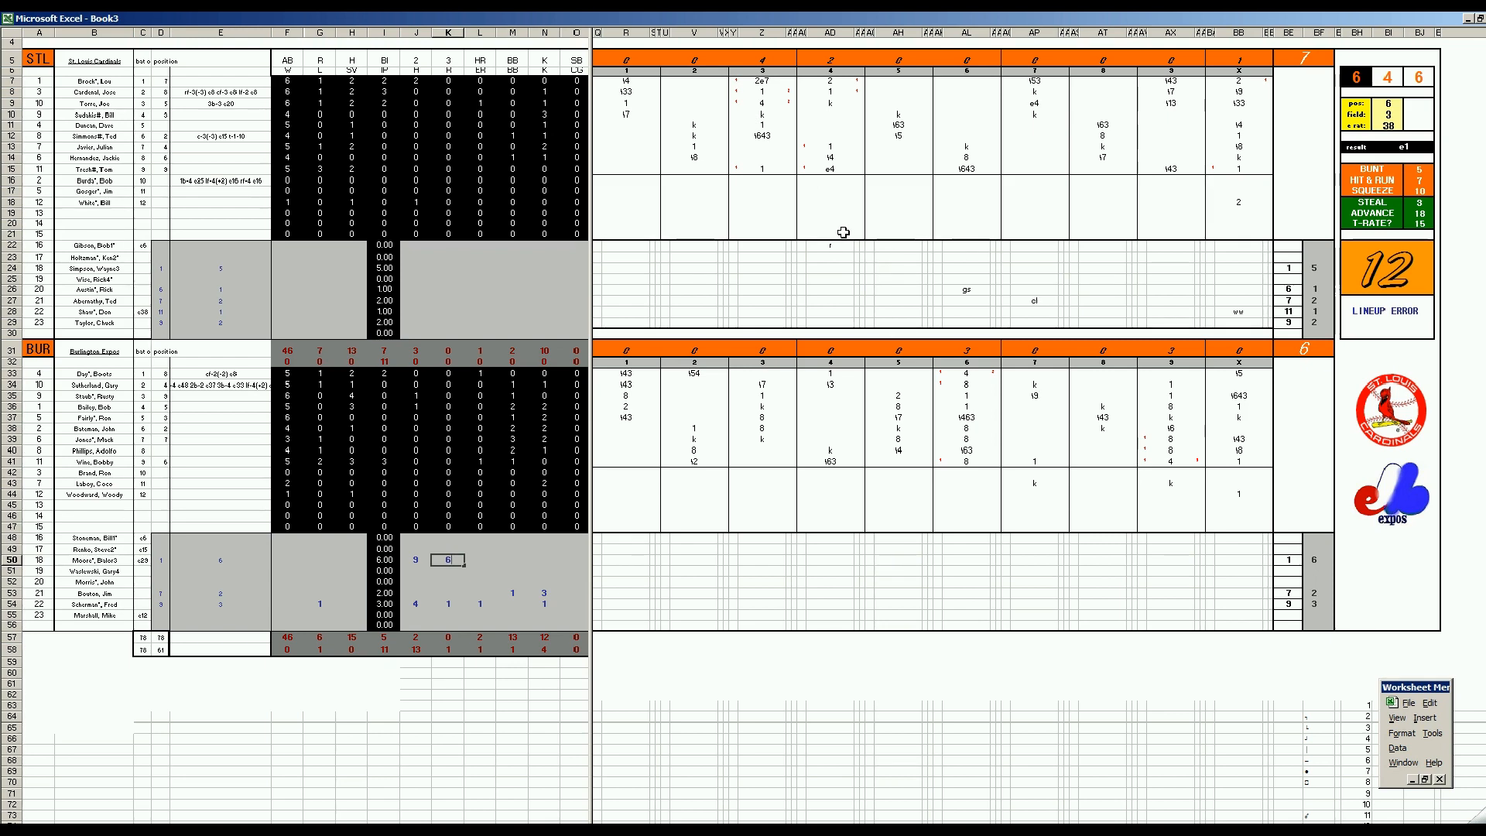
key(Tab)
text(4)
key(Tab)
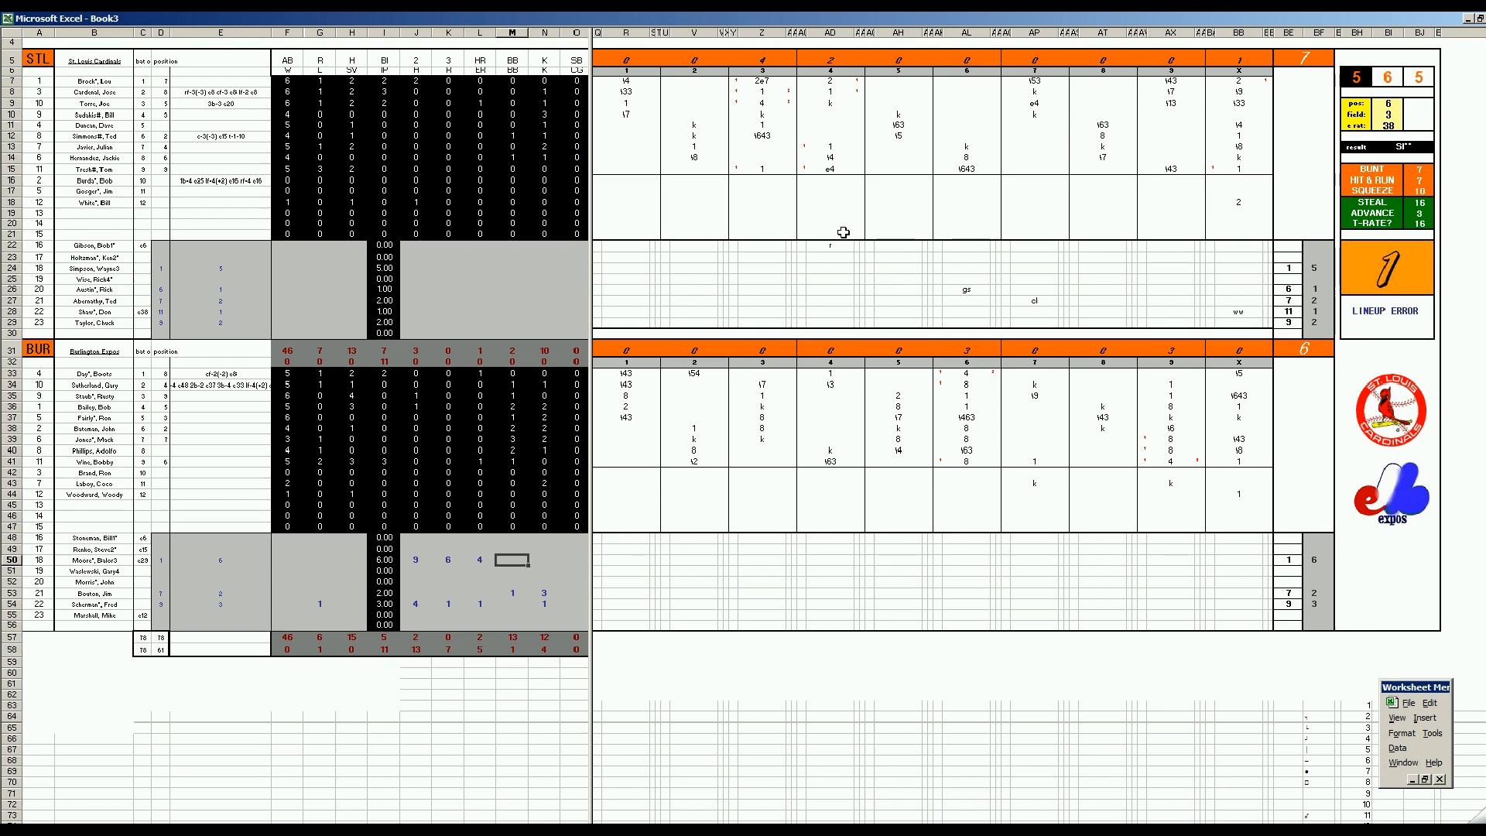
text(1)
key(Right)
text(6)
Credit the St. Louis save with 1 in H28 and the win with 1 in F29
key(Up)
key(Up)
key(Up)
key(Up)
key(Up)
key(Up)
key(Up)
key(Up)
key(Up)
key(Up)
key(Up)
key(Up)
key(Up)
key(Up)
key(Up)
key(Up)
key(Up)
key(Up)
key(Up)
key(Up)
key(Left)
key(Left)
key(Left)
key(Left)
key(Left)
key(Left)
key(Up)
text(1)
key(Return)
key(Left)
key(Left)
text(1)
Enter 2 hits and 1 strikeout for the St. Louis pitcher in row 28
key(Right)
key(Right)
key(Up)
key(Right)
key(Right)
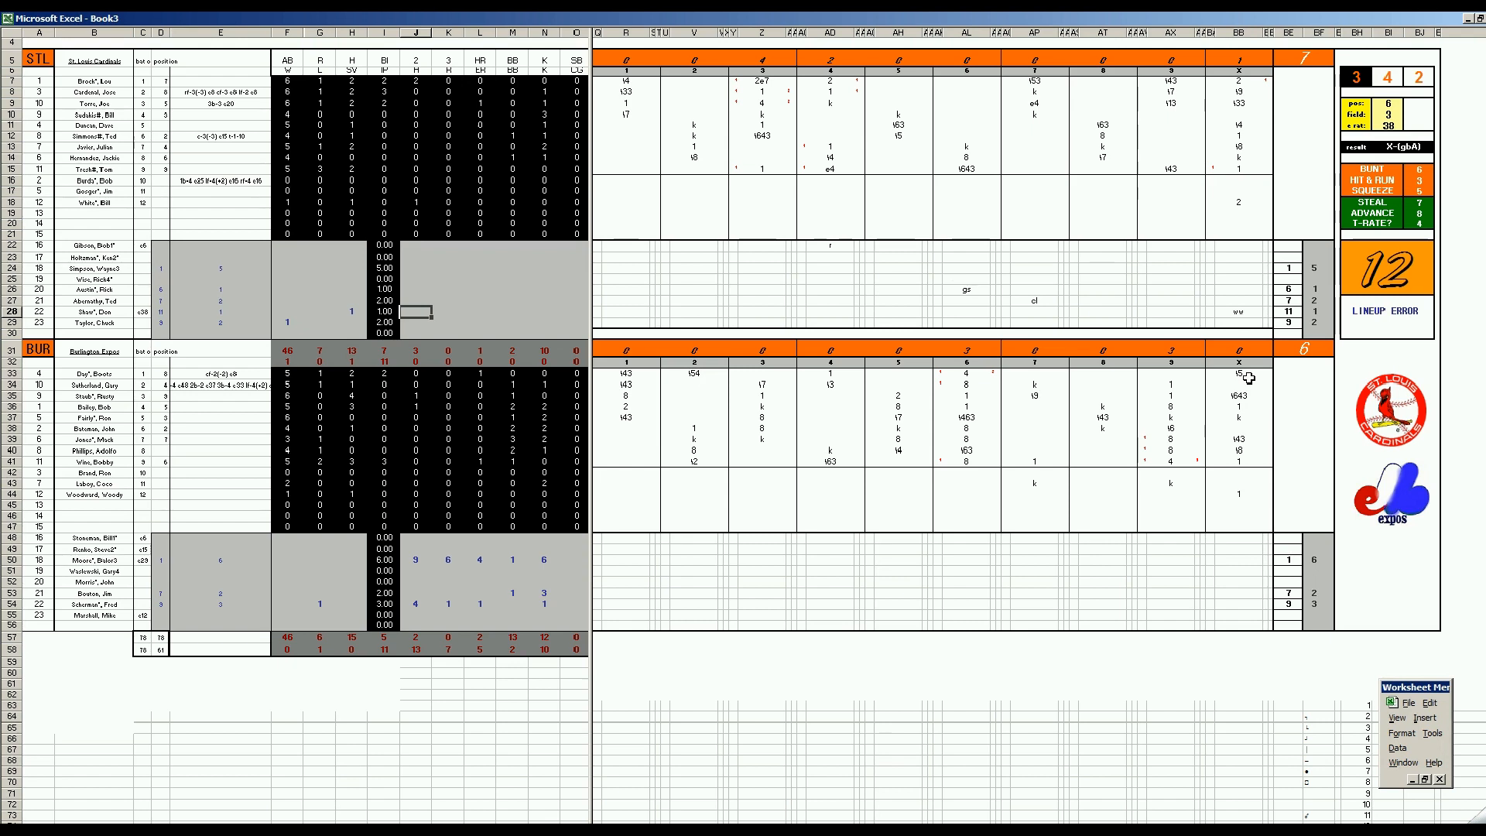
click(1237, 497)
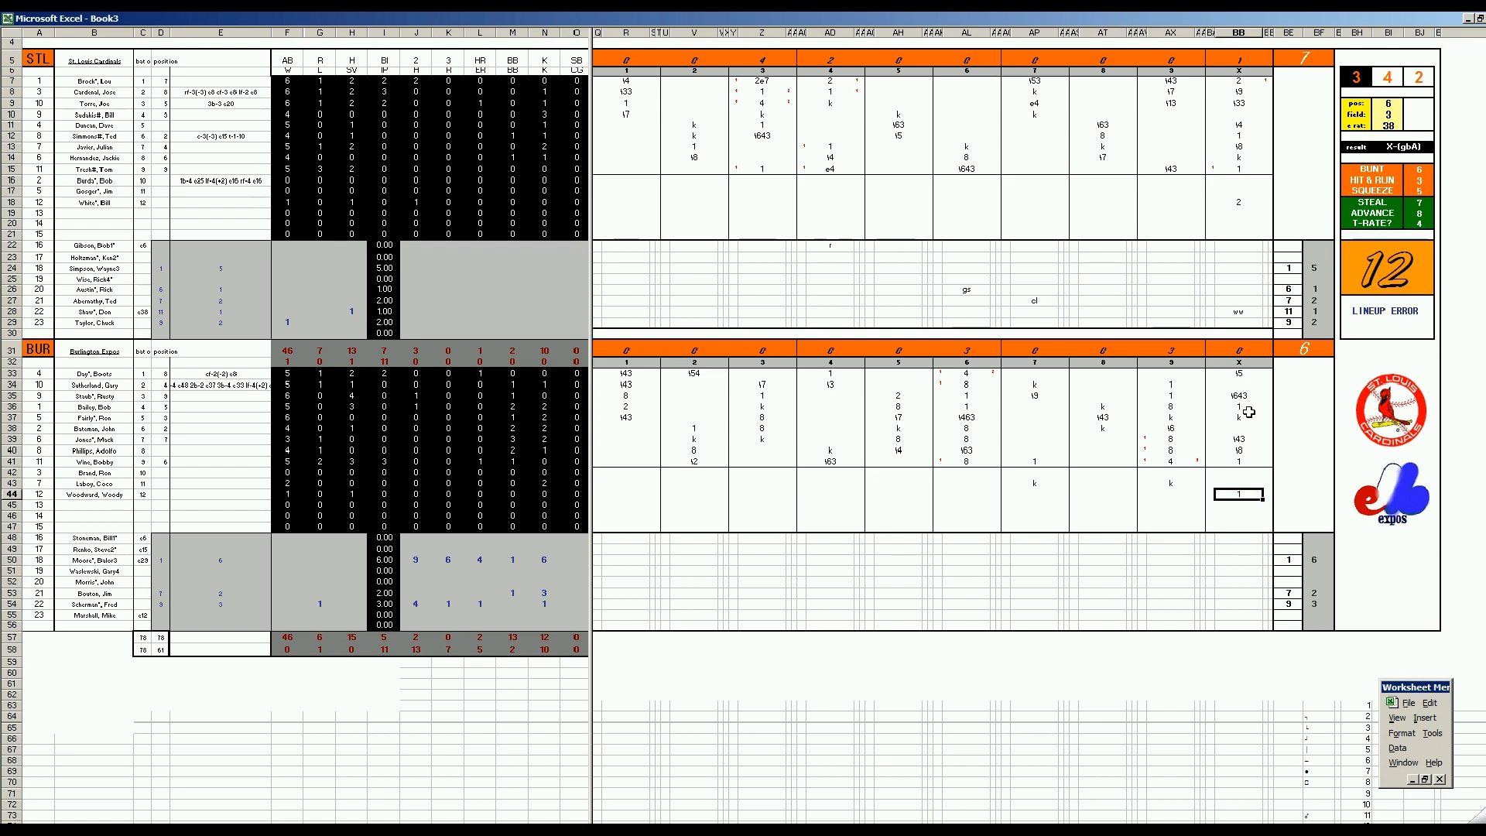
click(414, 311)
text(2)
key(Right)
key(Right)
key(Right)
key(Right)
text(1)
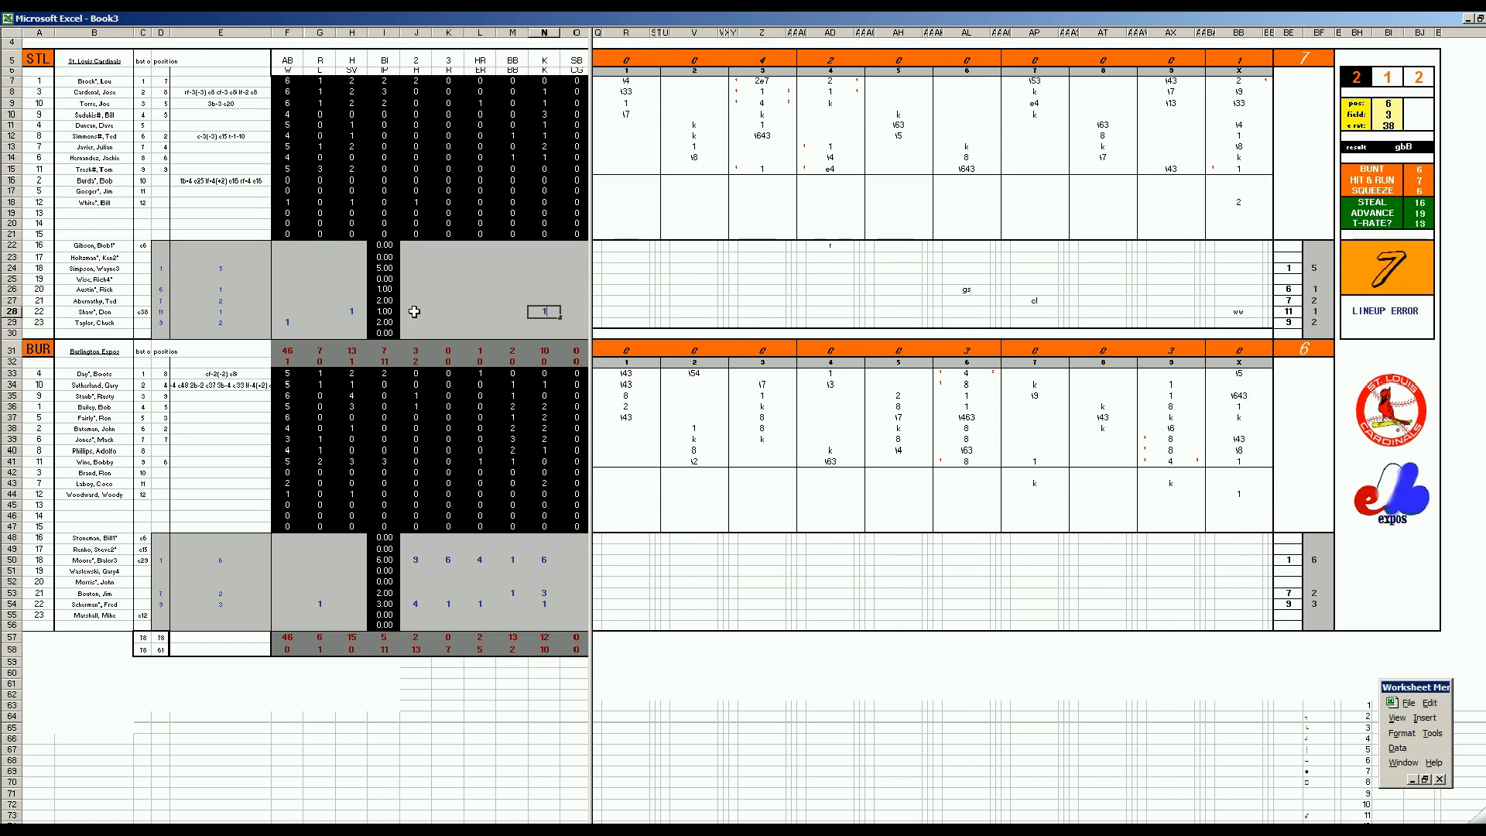
Enter the St. Louis row 29 pitching line: 4 hits, 3 runs, 3 earned runs, 3 walks and 2 strikeouts
key(Left)
key(Left)
key(Left)
key(Left)
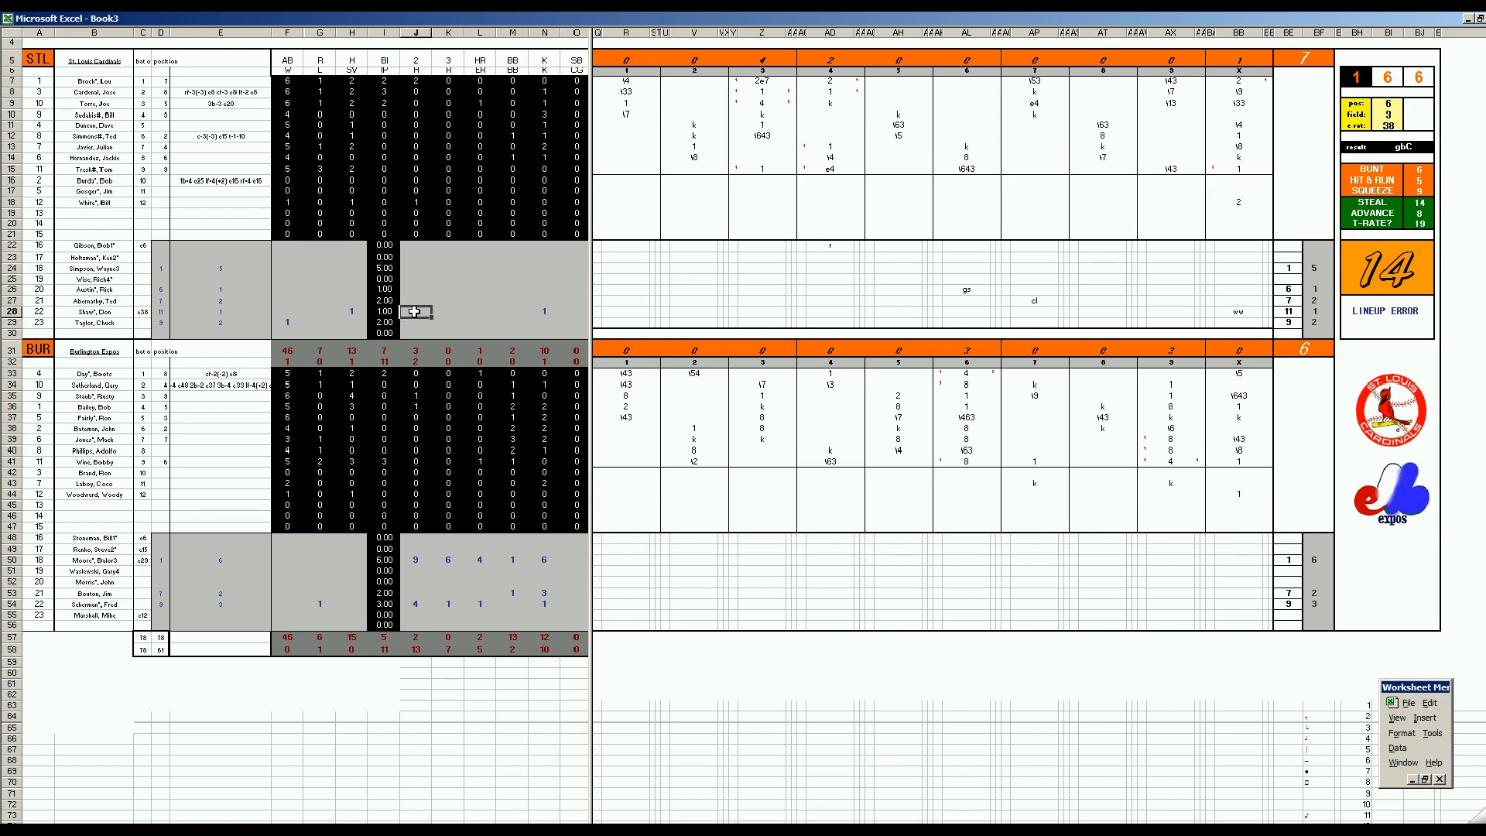
key(Return)
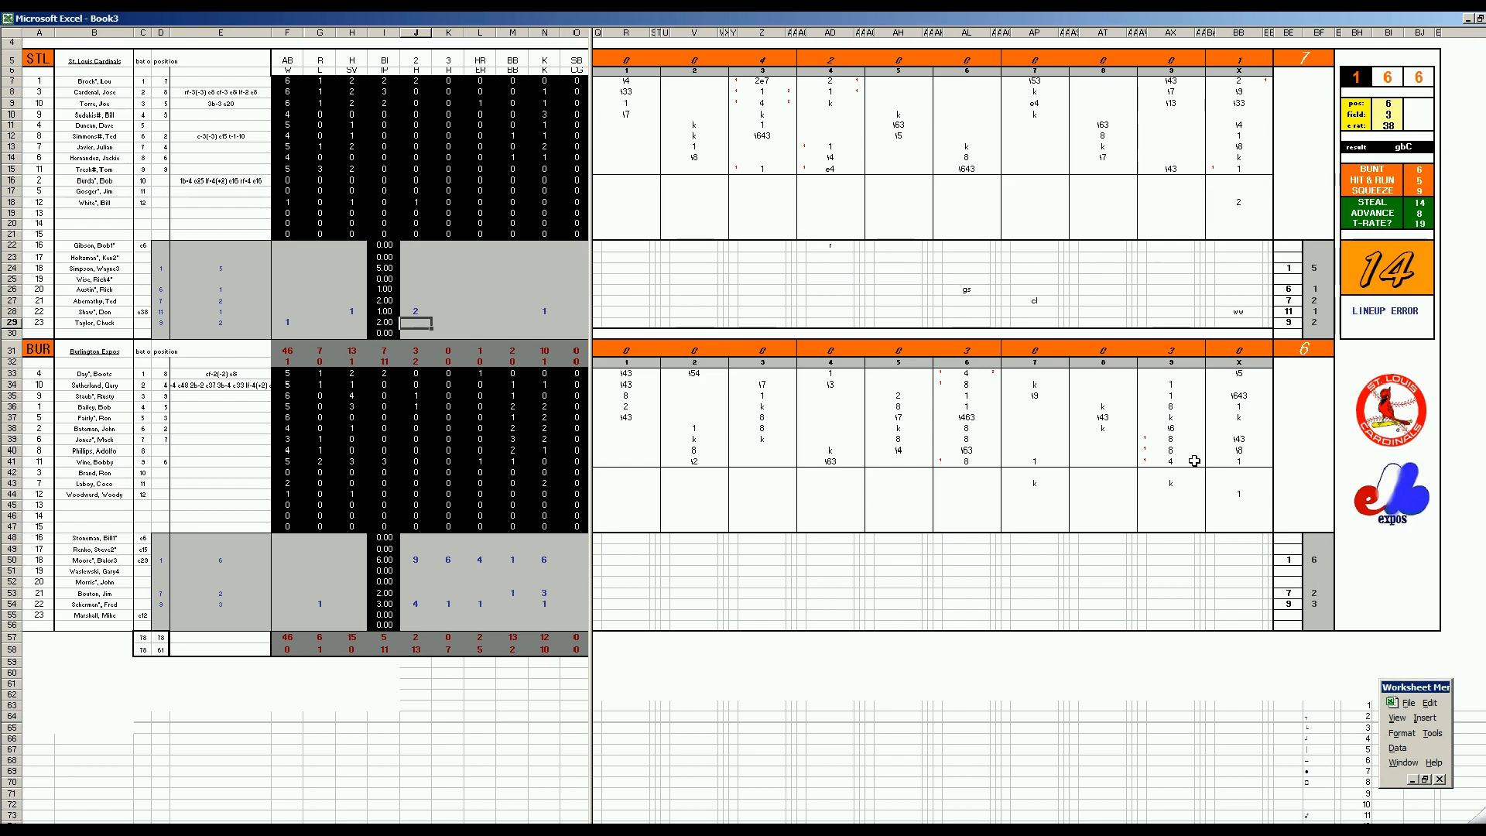
text(4)
key(Tab)
text(3)
key(Tab)
text(3)
key(Tab)
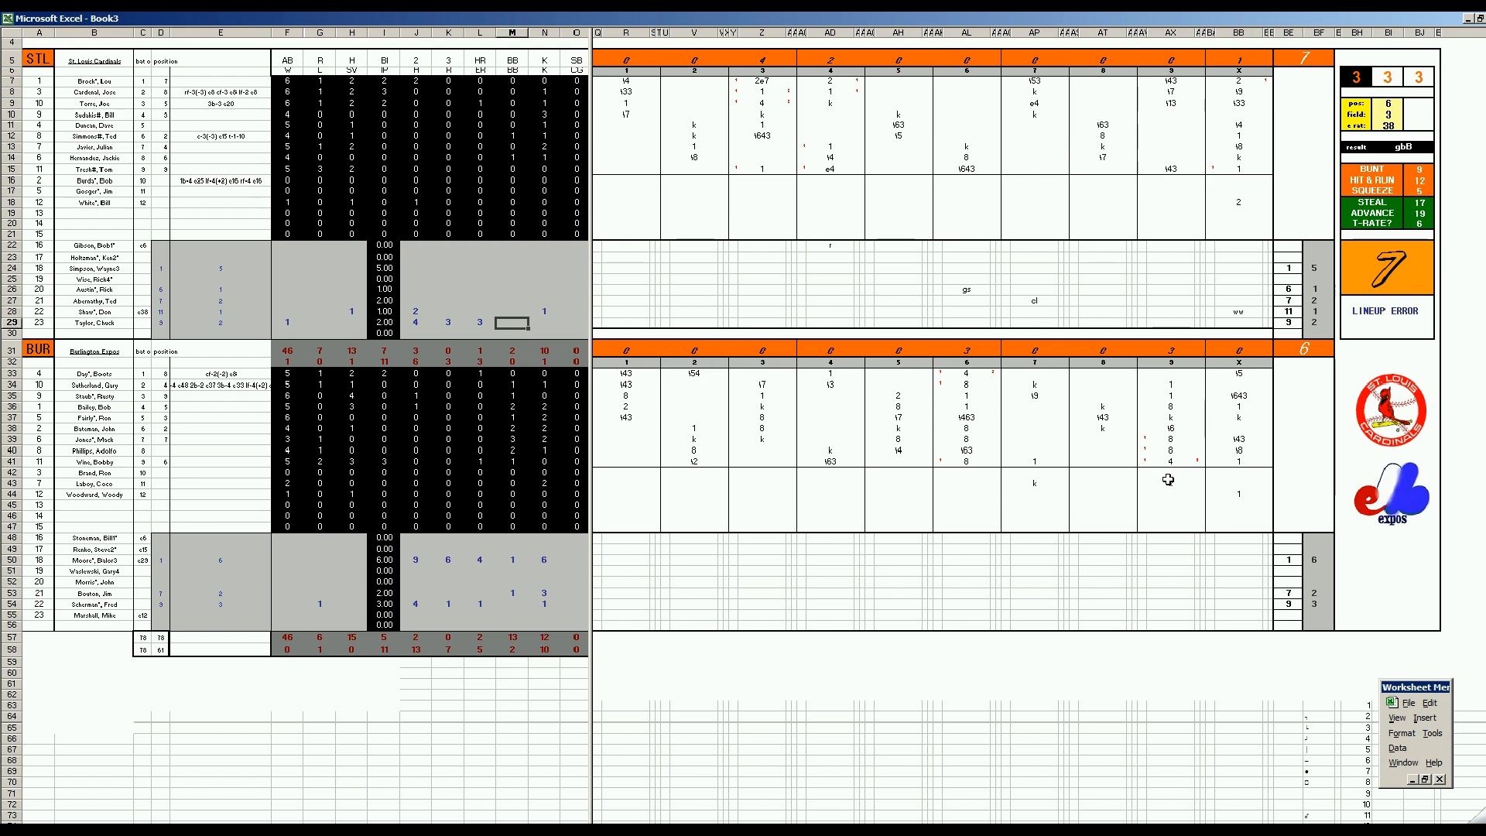
text(3)
key(Tab)
text(2)
Enter 1 hit and 4 strikeouts for the St. Louis pitcher in row 27
key(Up)
key(Left)
key(Left)
key(Left)
key(Up)
key(Left)
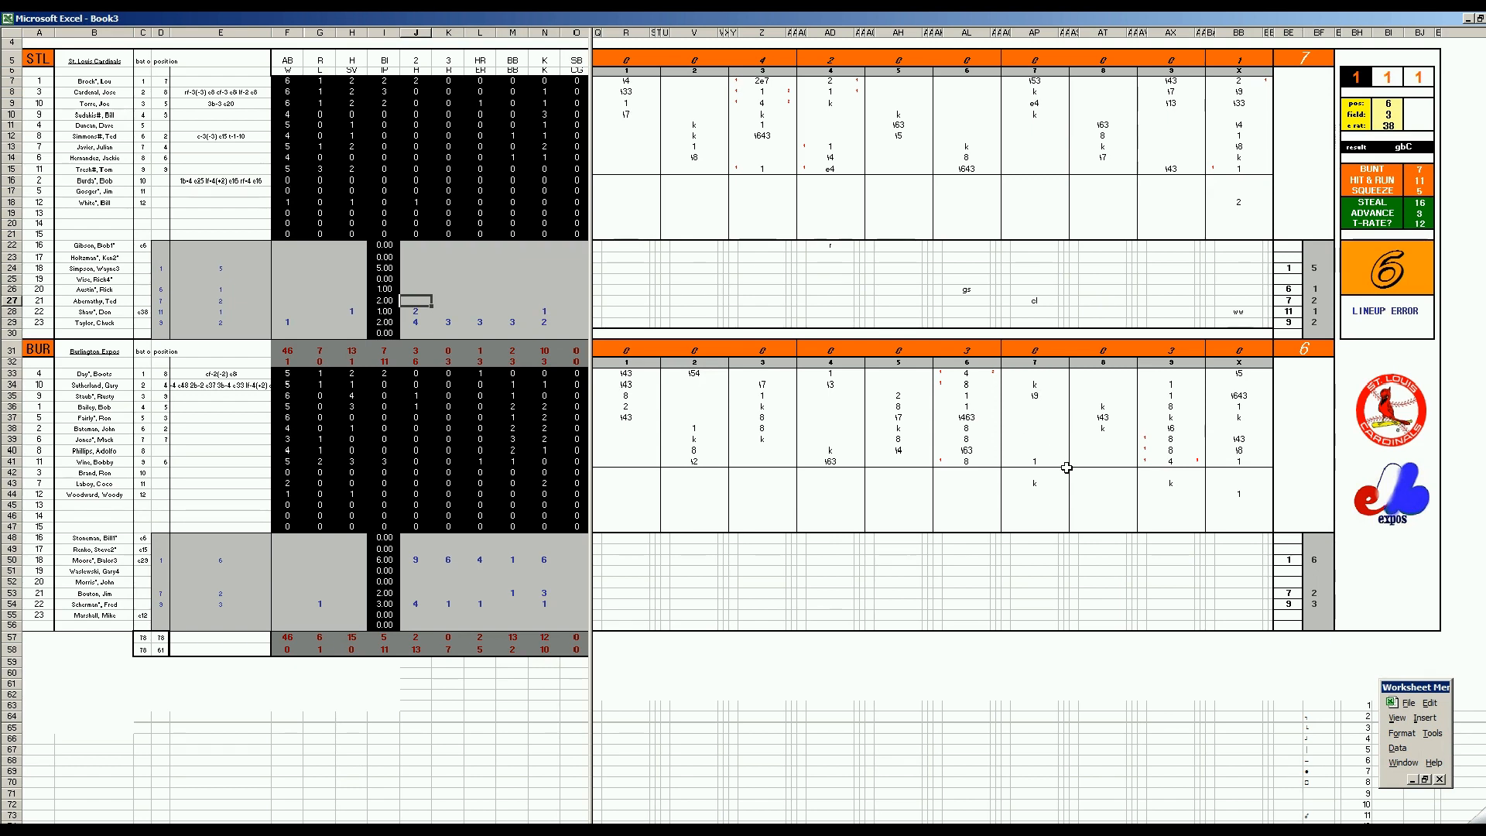
text(1)
key(Tab)
key(Tab)
key(Tab)
key(Tab)
text(4)
Clear the hits entry for the St. Louis pitcher in row 27
key(Left)
key(Left)
key(Left)
key(Left)
key(Up)
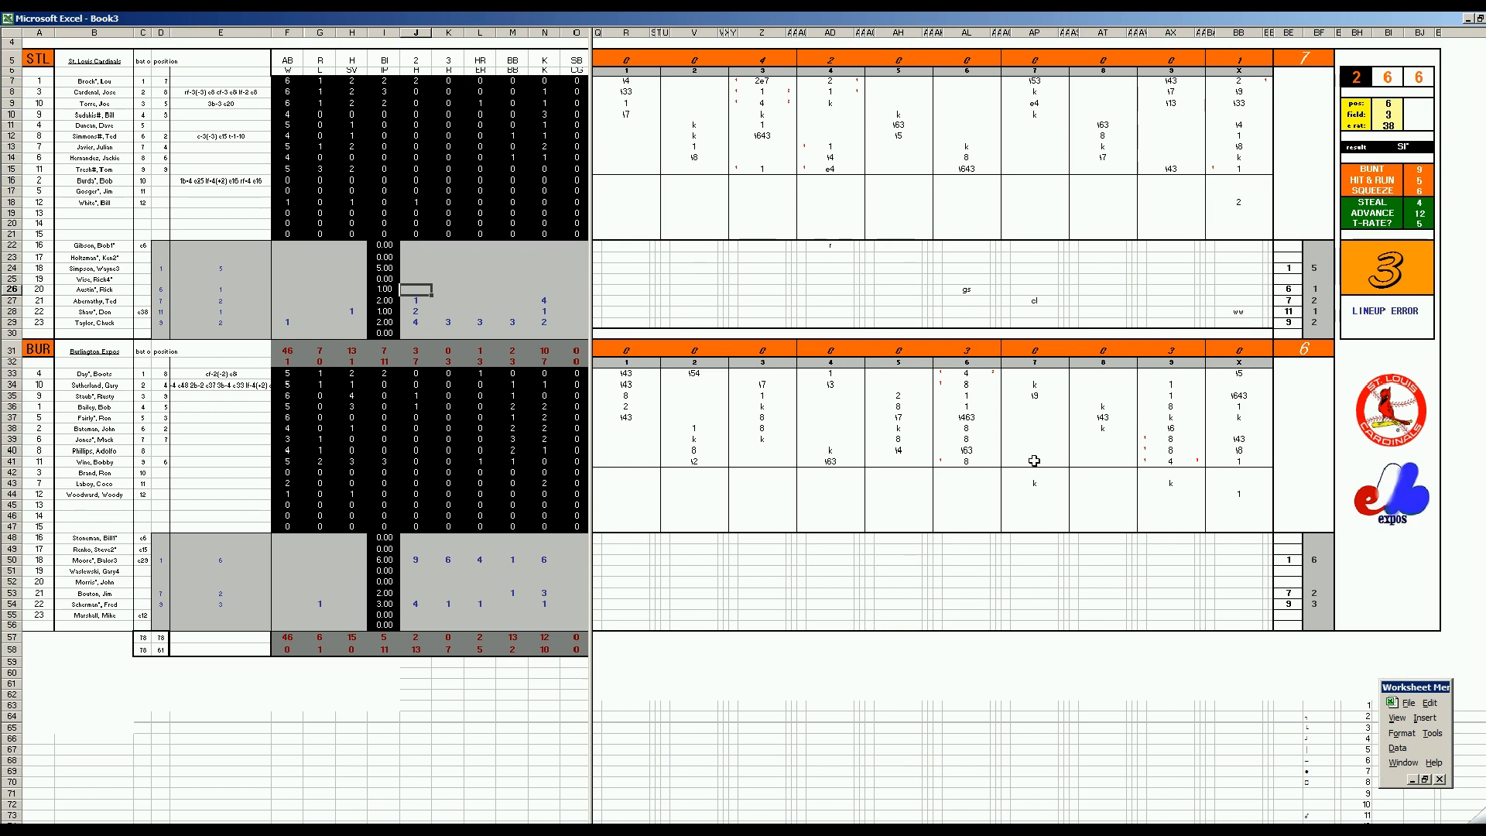
key(Down)
key(F9)
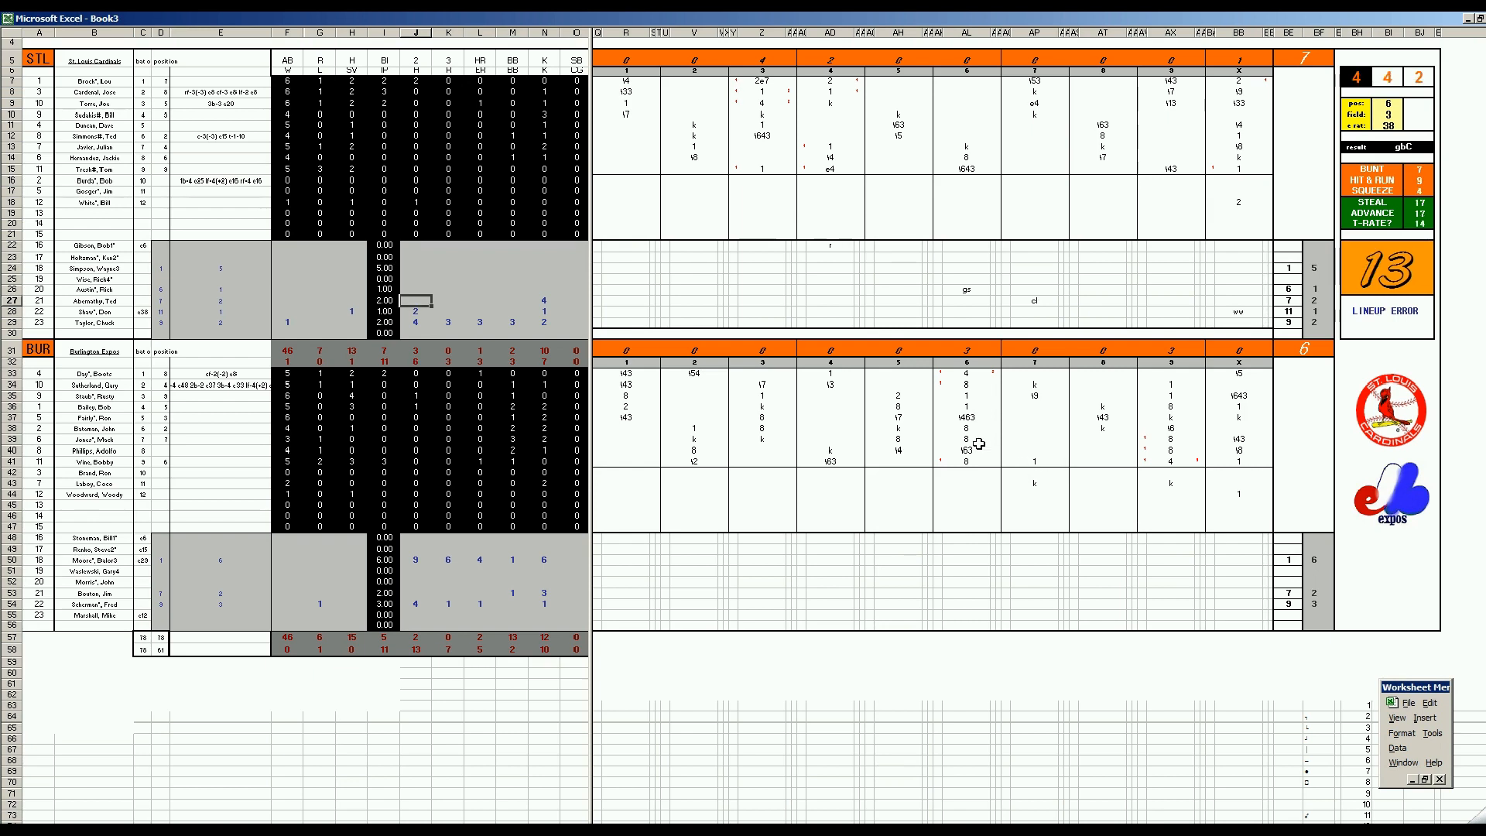
Enter the St. Louis row 26 pitching line: 3 hits, 1 run, 1 earned run and 3 walks
click(967, 386)
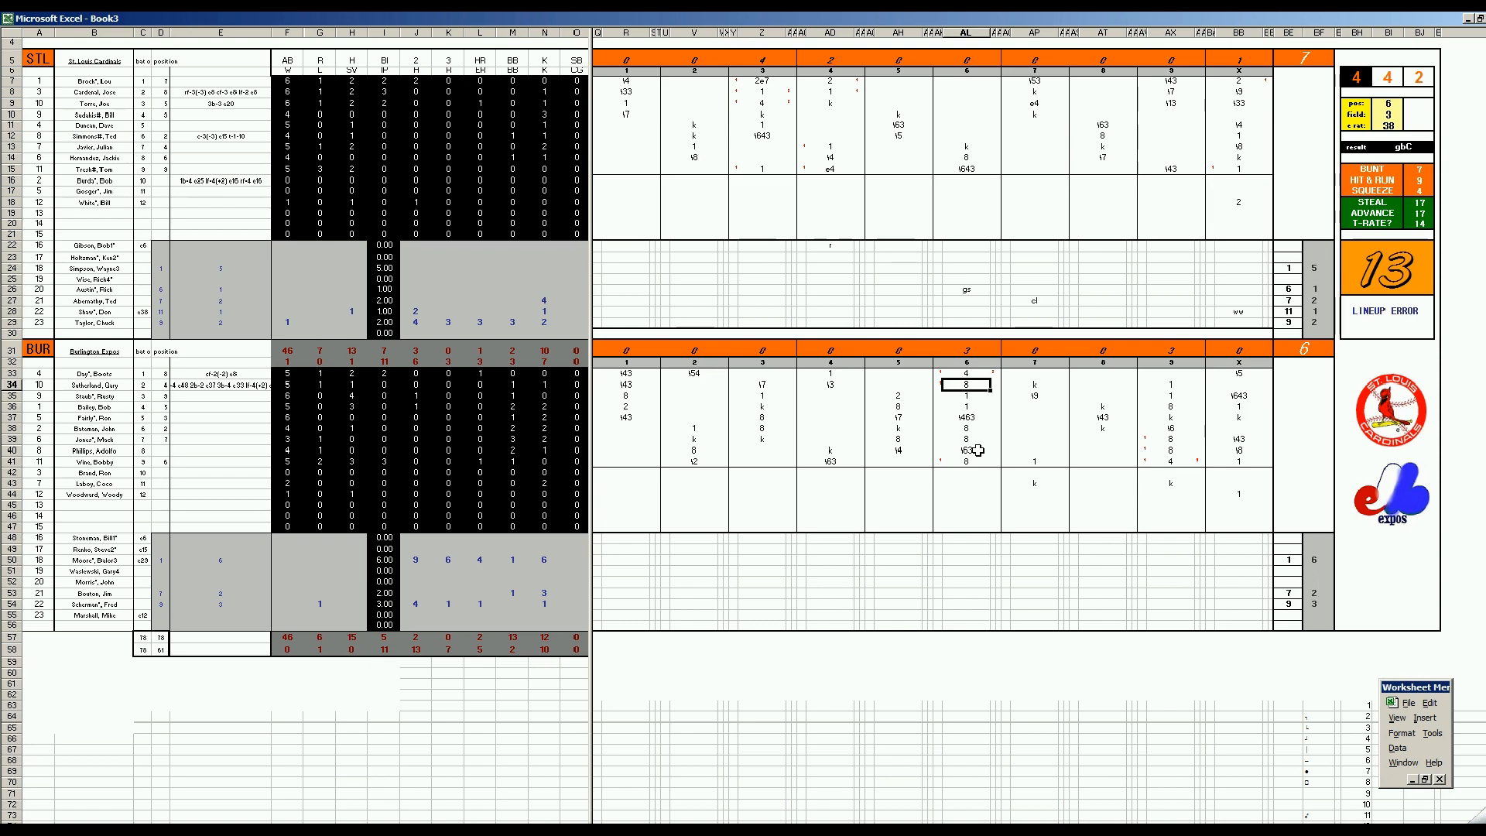
click(418, 289)
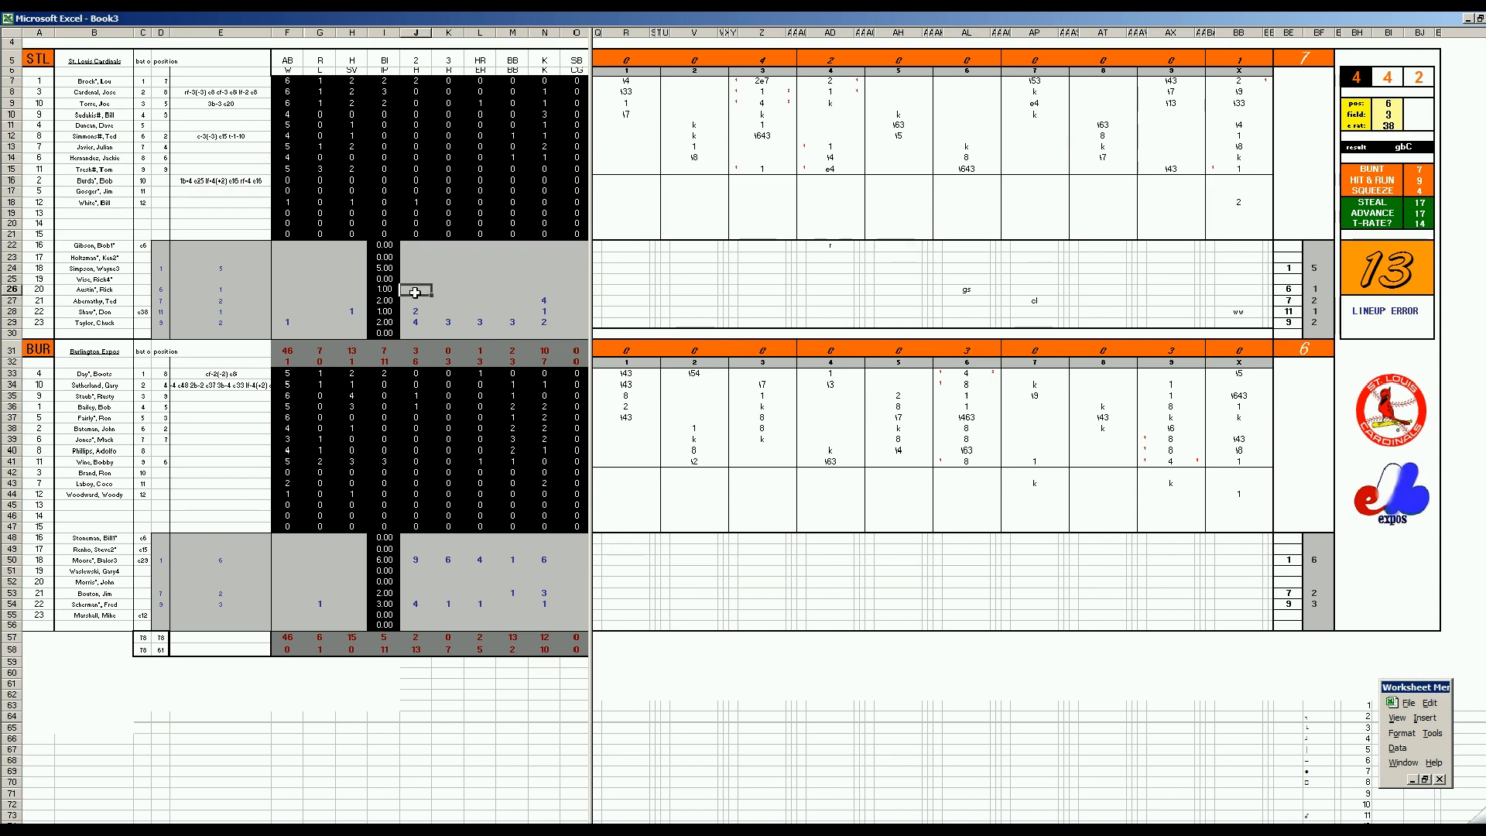
text(2)
key(Right)
key(Right)
key(Right)
text(3)
key(Left)
key(Left)
text(1)
key(Right)
text(1)
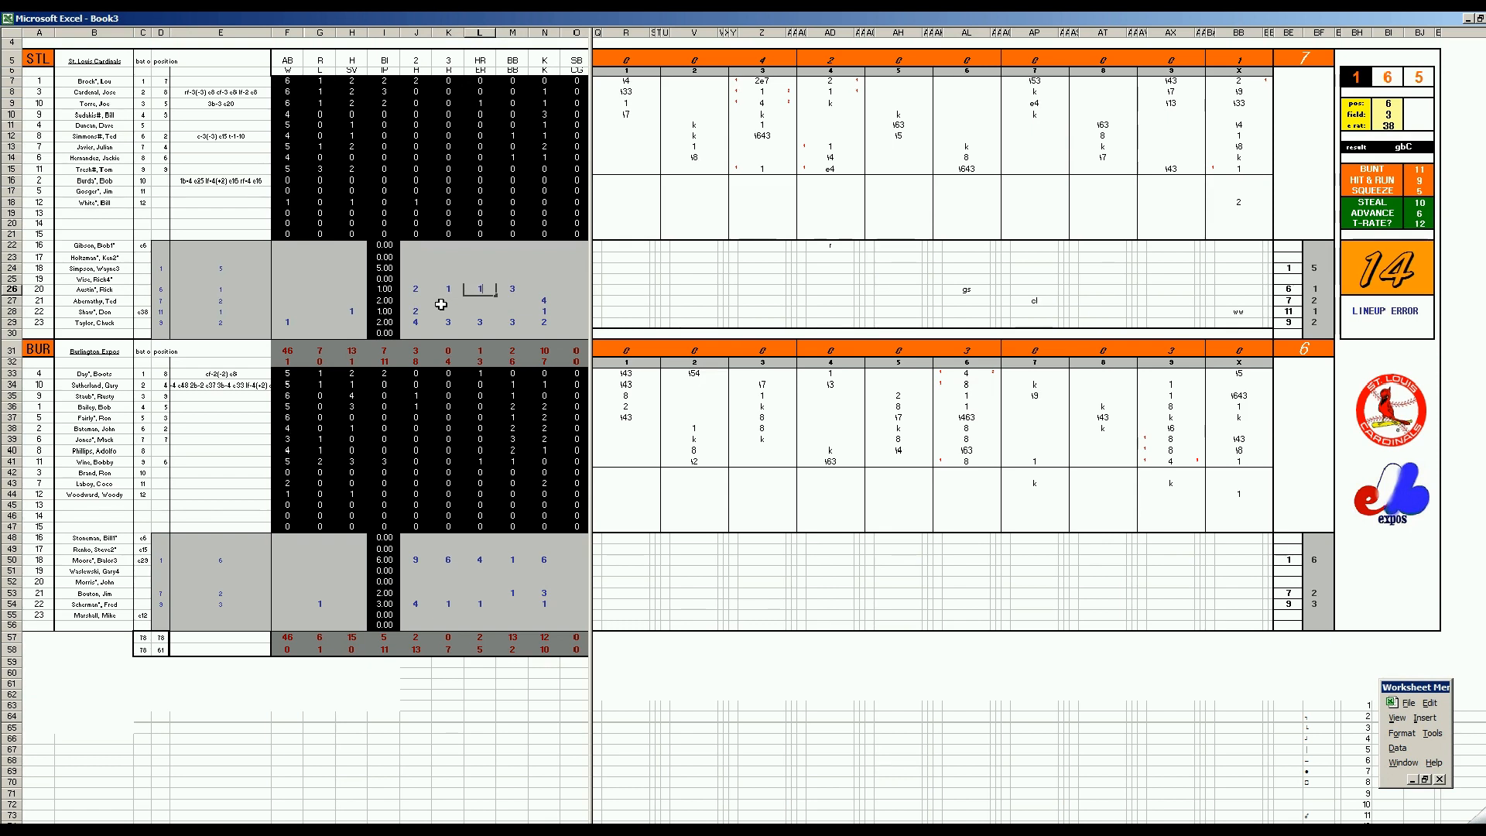
key(Left)
key(Left)
text(3)
Enter the St. Louis row 24 pitching line: 6 hits, 2 runs, 2 earned runs, 7 walks and 5 strikeouts
key(Up)
key(Up)
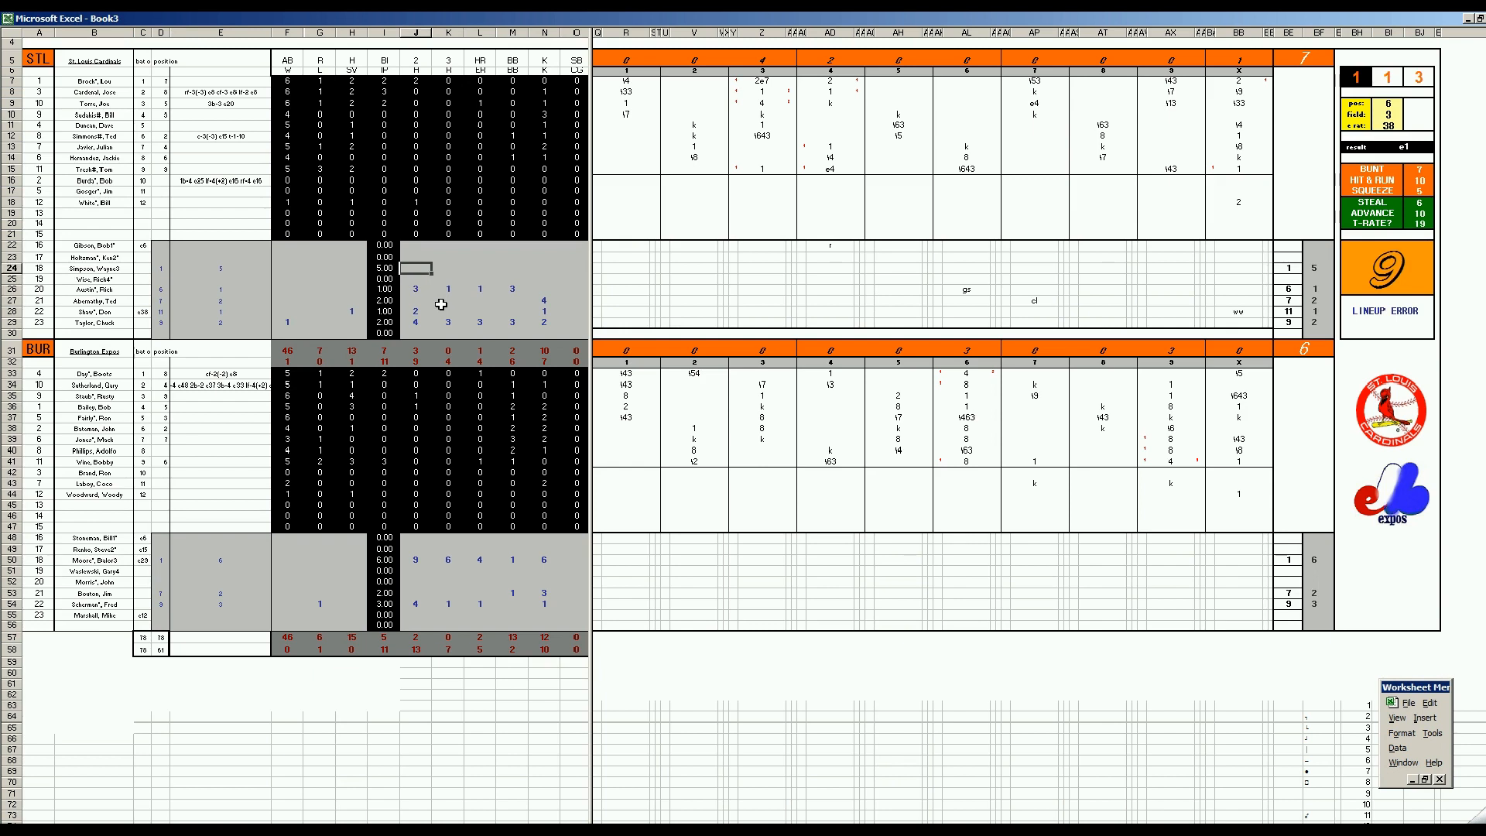
text(6)
key(Right)
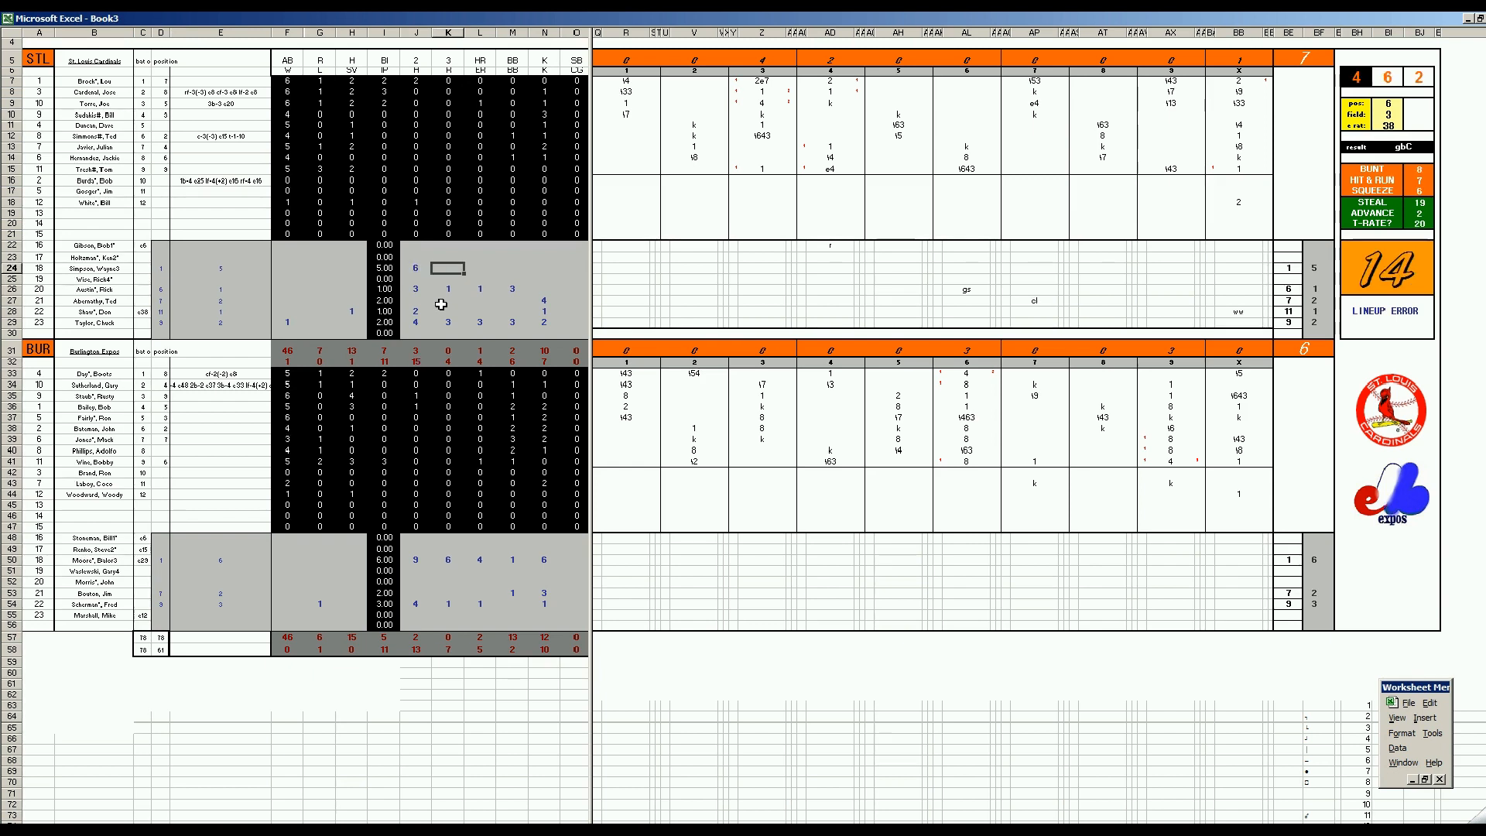
text(2)
key(Right)
text(2)
key(Right)
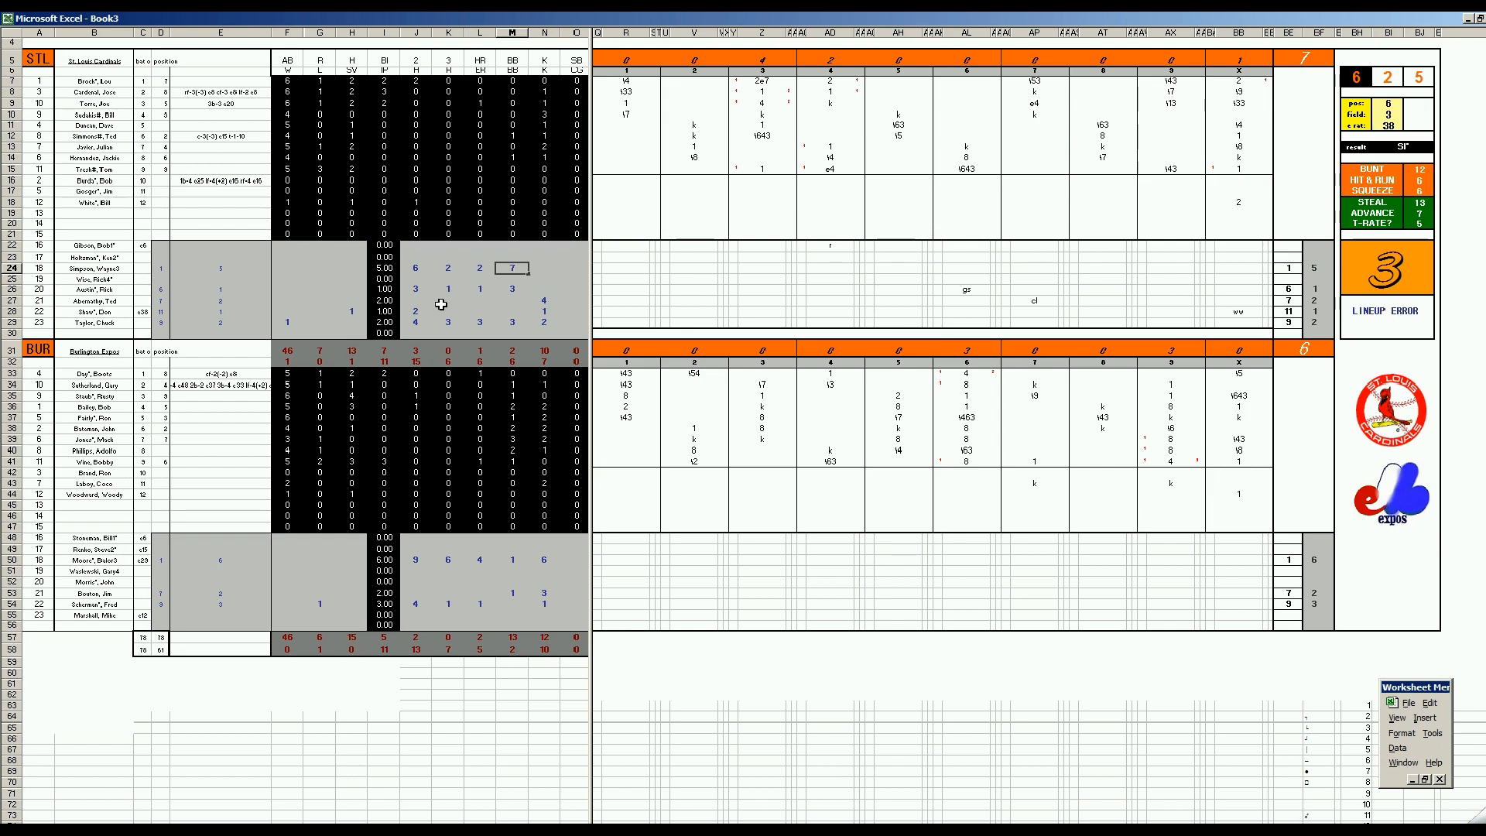
text(7)
key(Right)
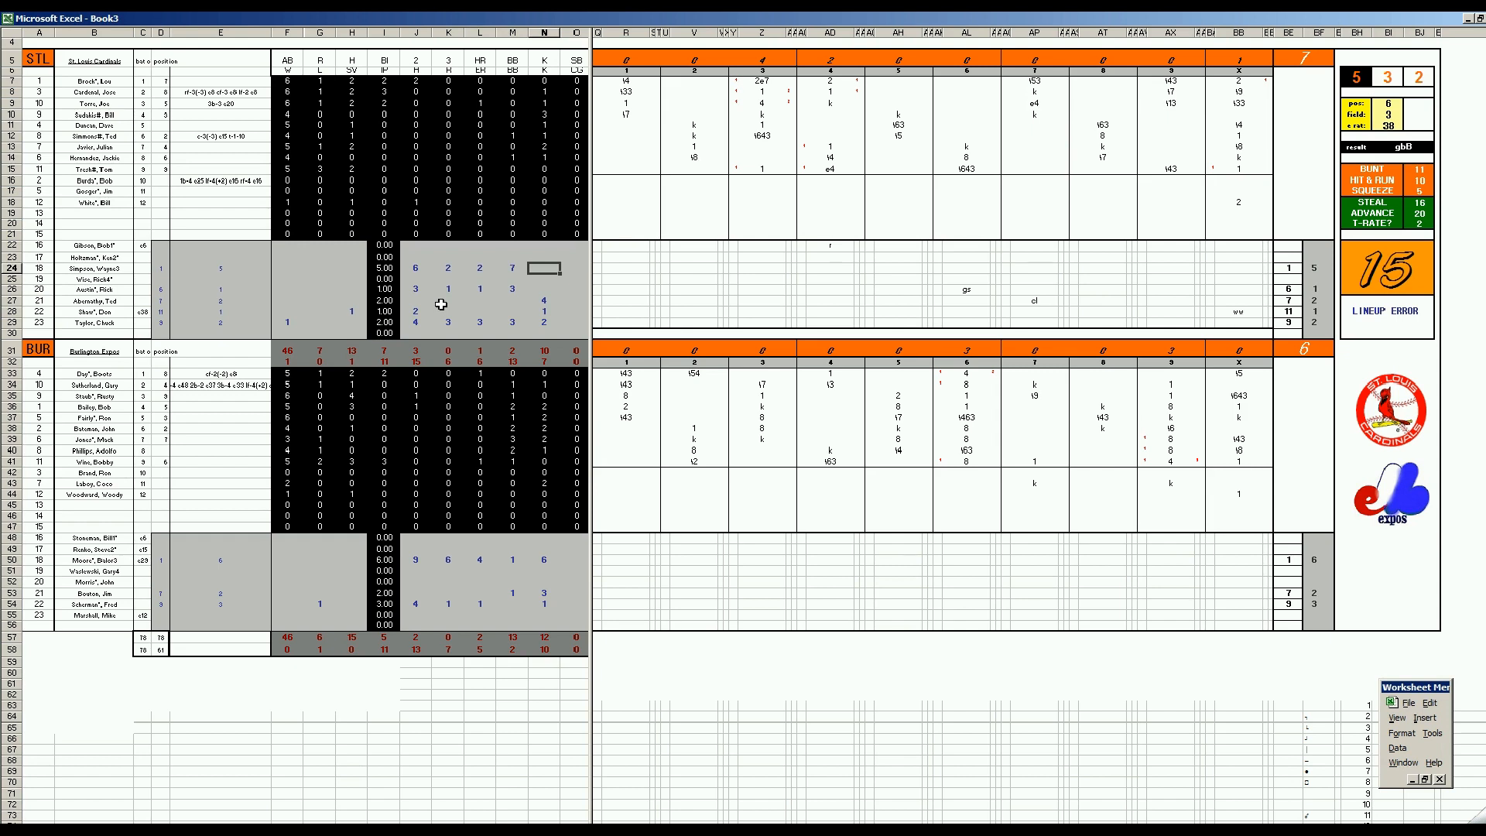
text(5)
key(Return)
key(Left)
key(Left)
key(Left)
key(Left)
key(Left)
key(Left)
key(Left)
key(Left)
key(Down)
key(Down)
key(Right)
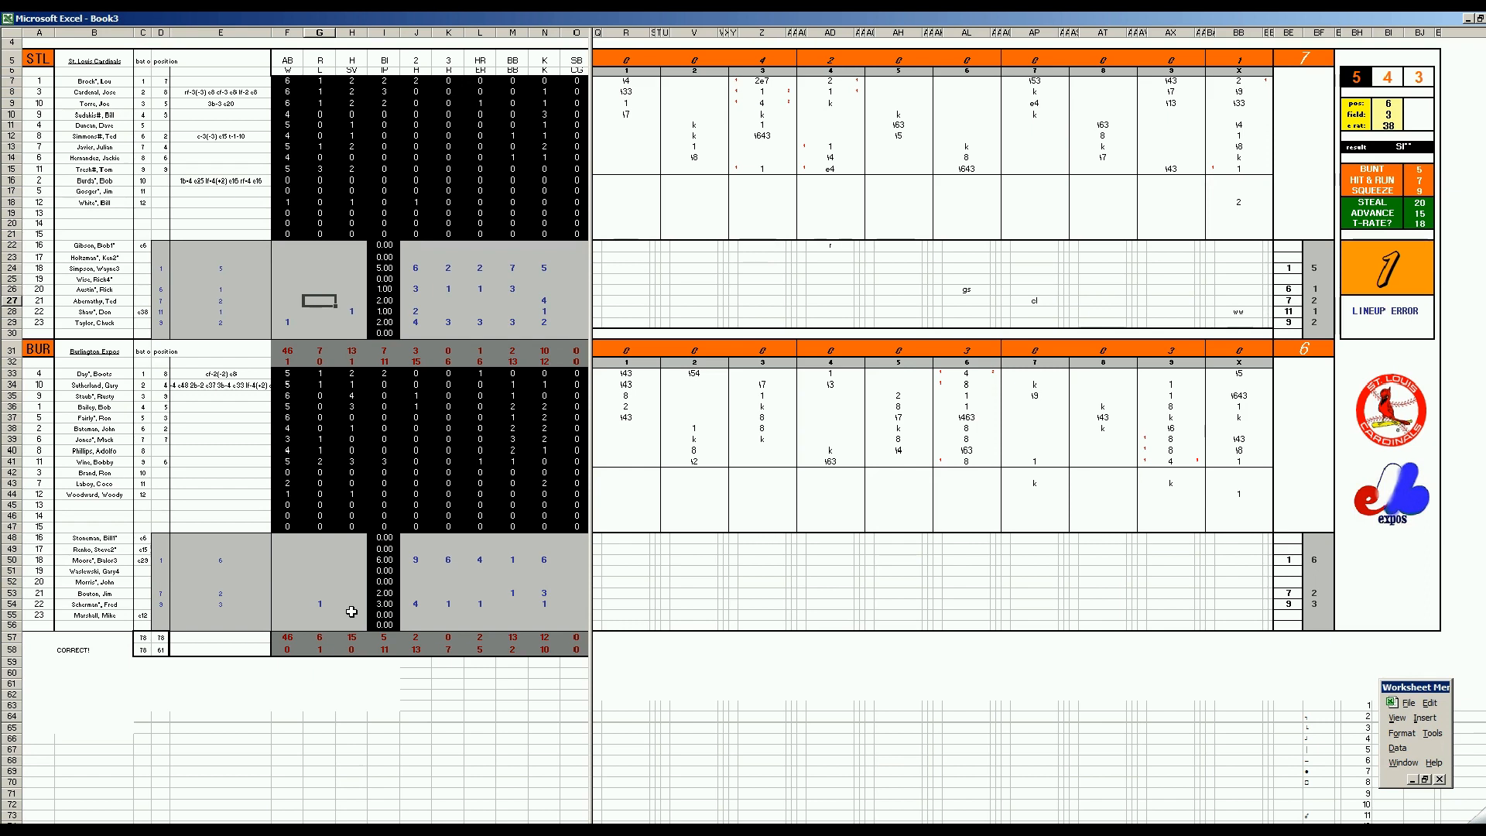
click(337, 559)
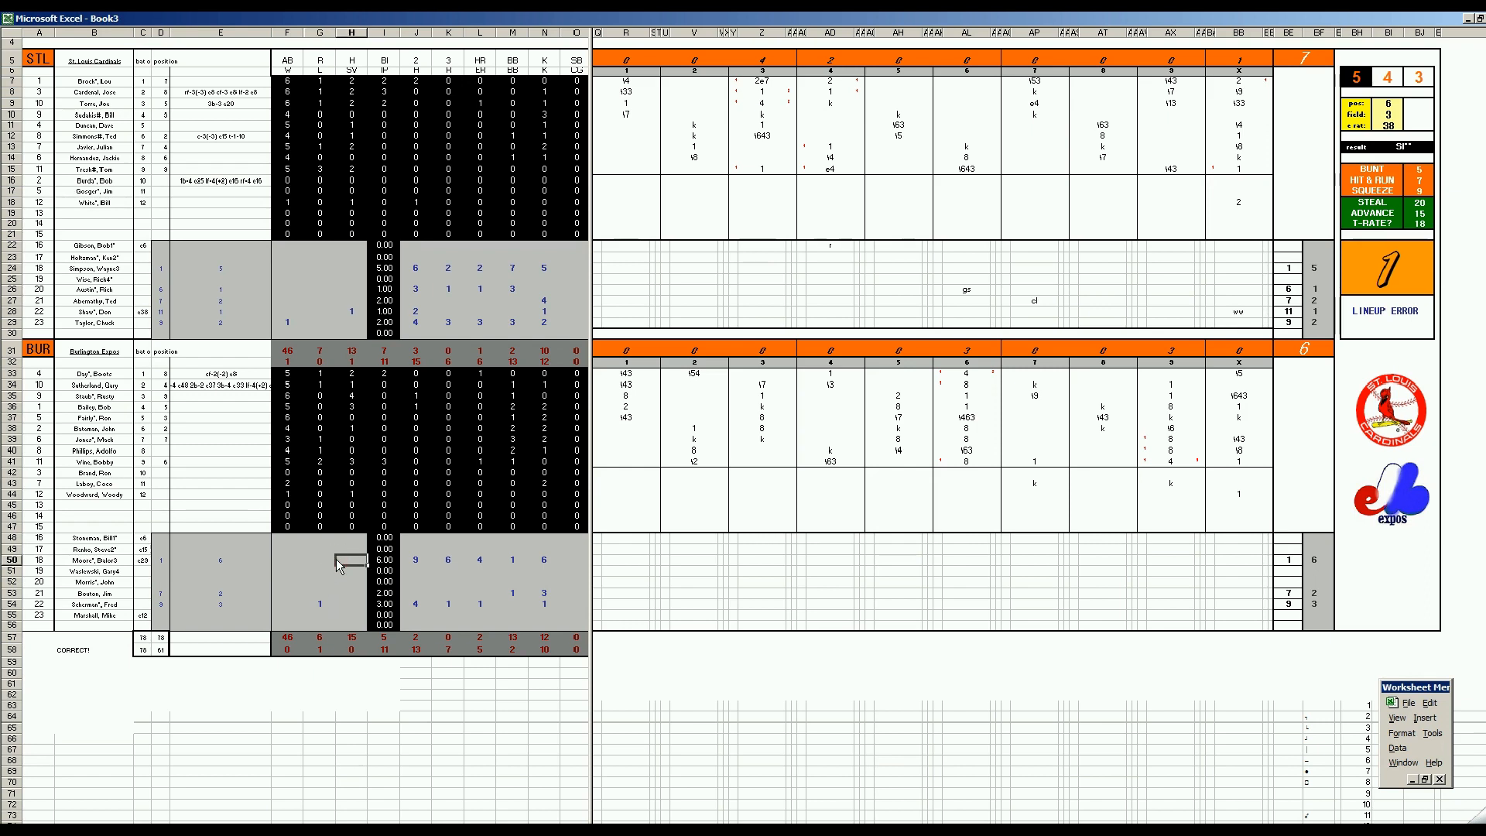
key(ctrl+s)
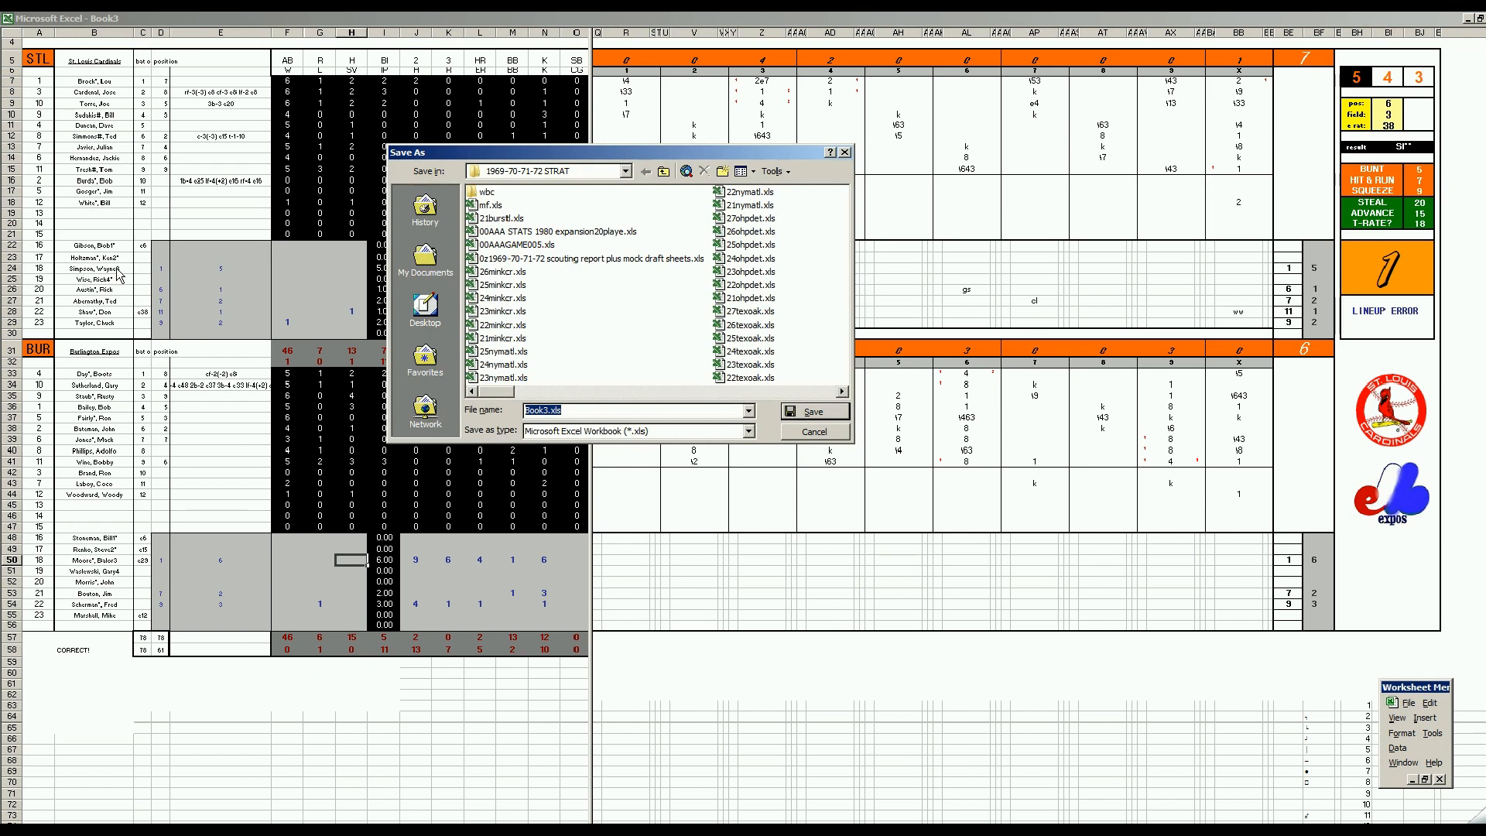
click(502, 218)
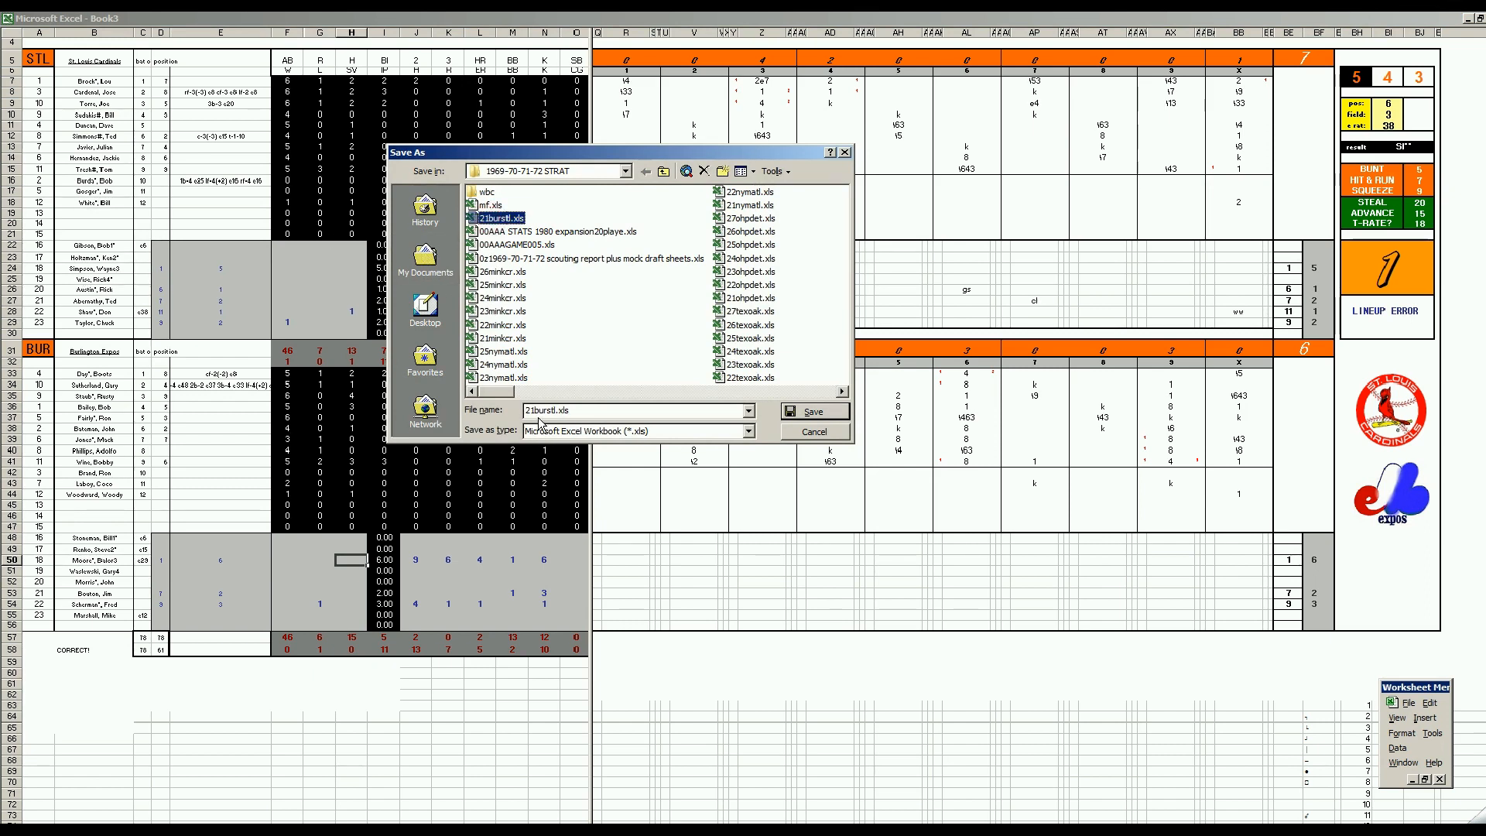
click(530, 410)
text(2)
key(Delete)
key(Return)
Save the scoresheet again as mf.xls, overwriting the existing file
key(F12)
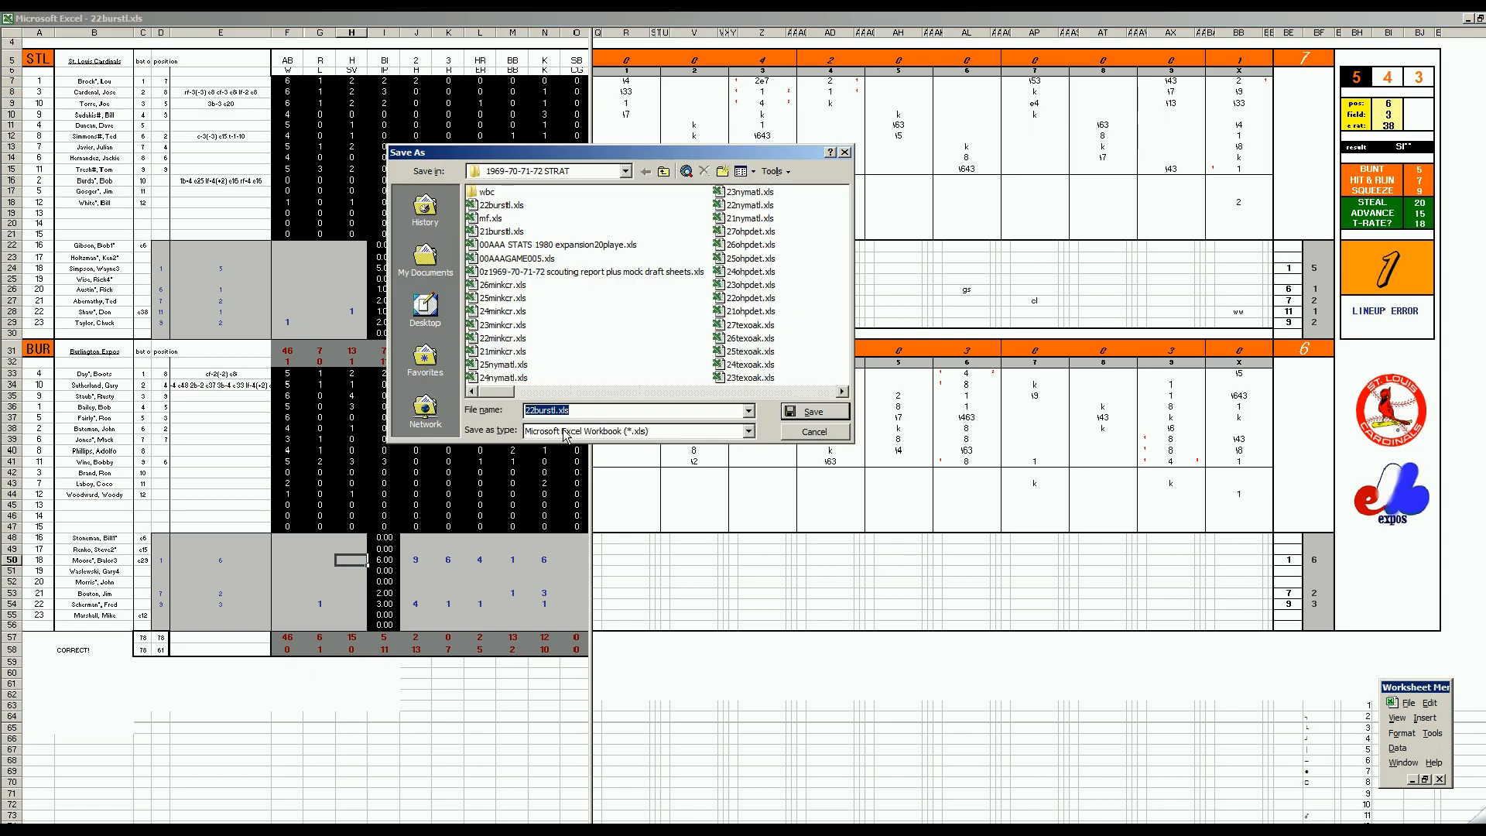
text(mf)
key(Return)
key(y)
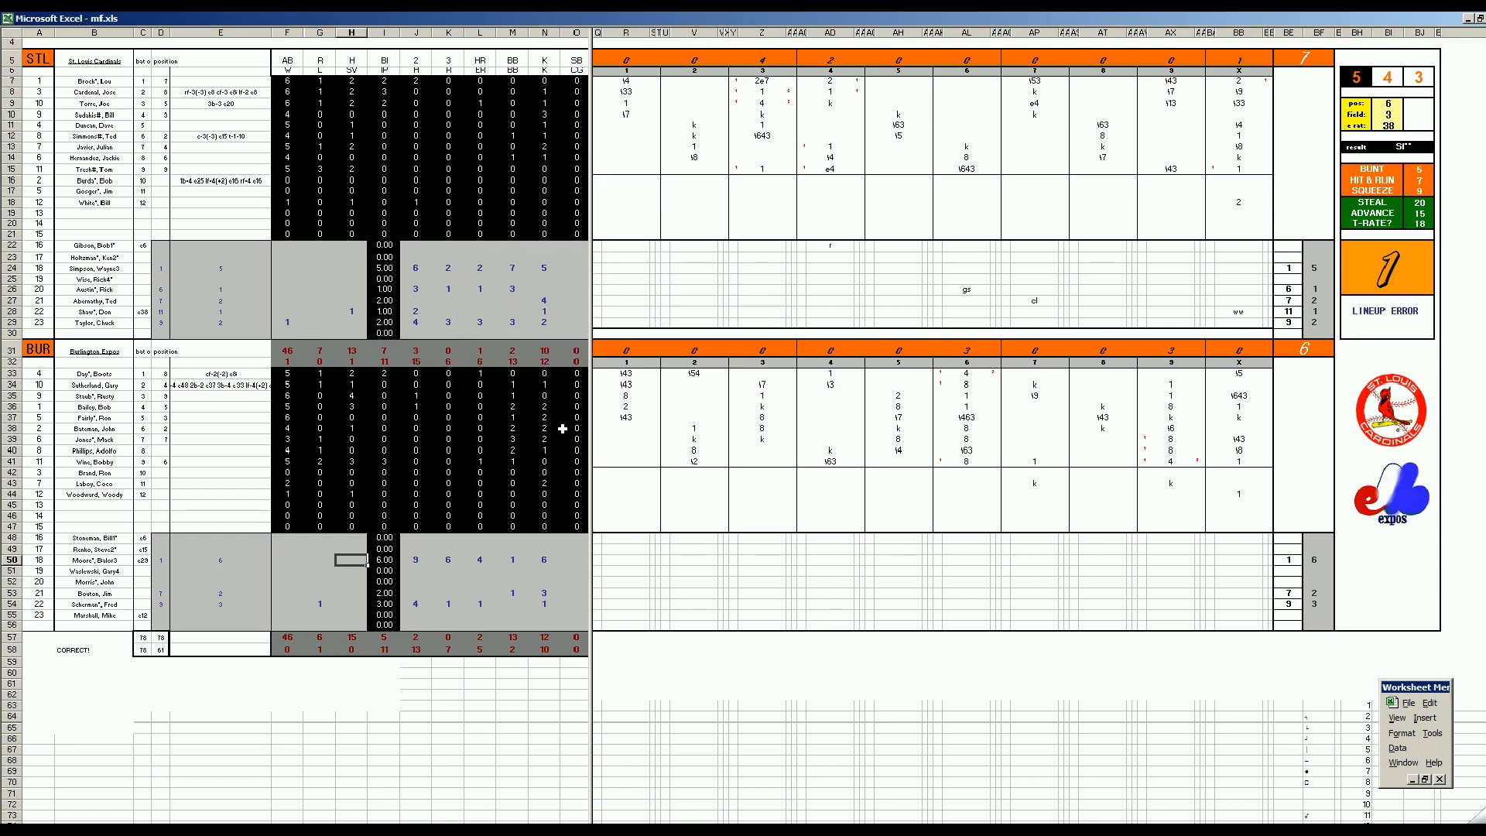
Copy the St. Louis Cardinals' game statistics into their Game 6 block from BW605 in the 00AAA STATS 1980 expansion20playe.xls workbook
key(ctrl+Tab)
key(y)
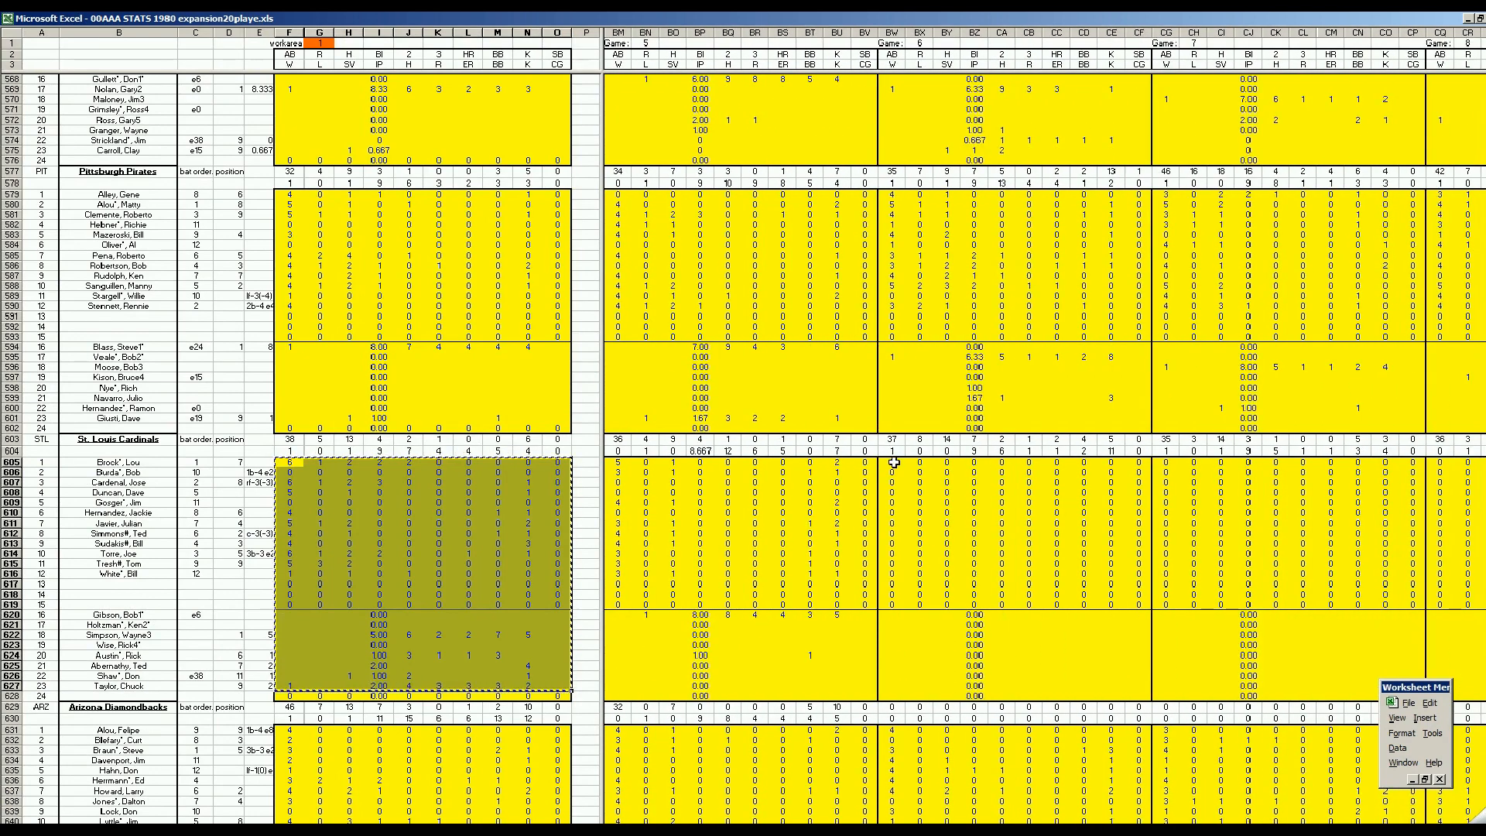
right_click(900, 467)
click(917, 498)
click(503, 586)
key(Escape)
Copy the Burlington Expos' game statistics from the work area into their Game 5 block starting at BM111
key(ctrl+b)
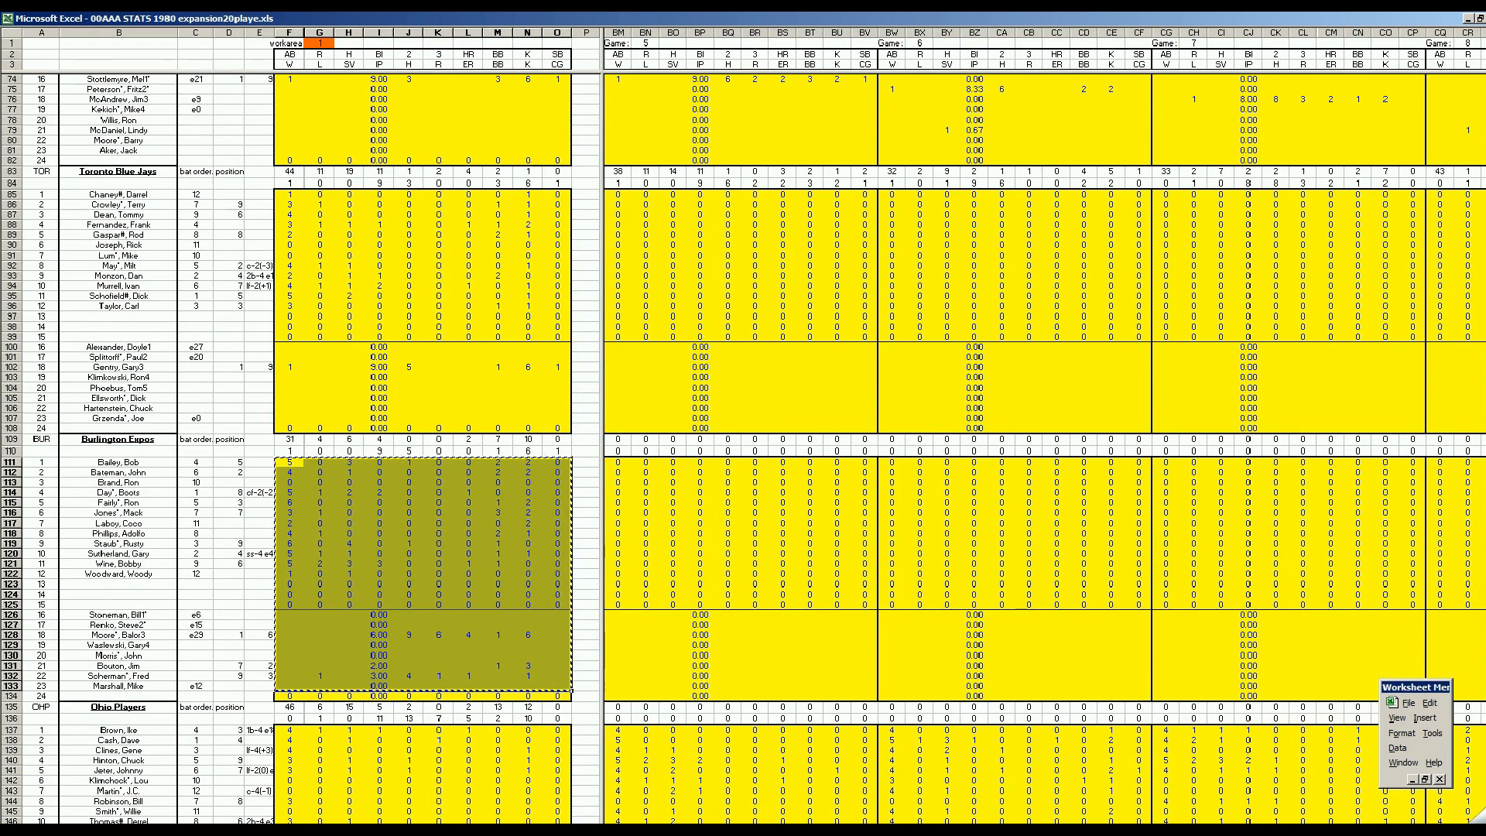
scroll(1043, 447, left, 2)
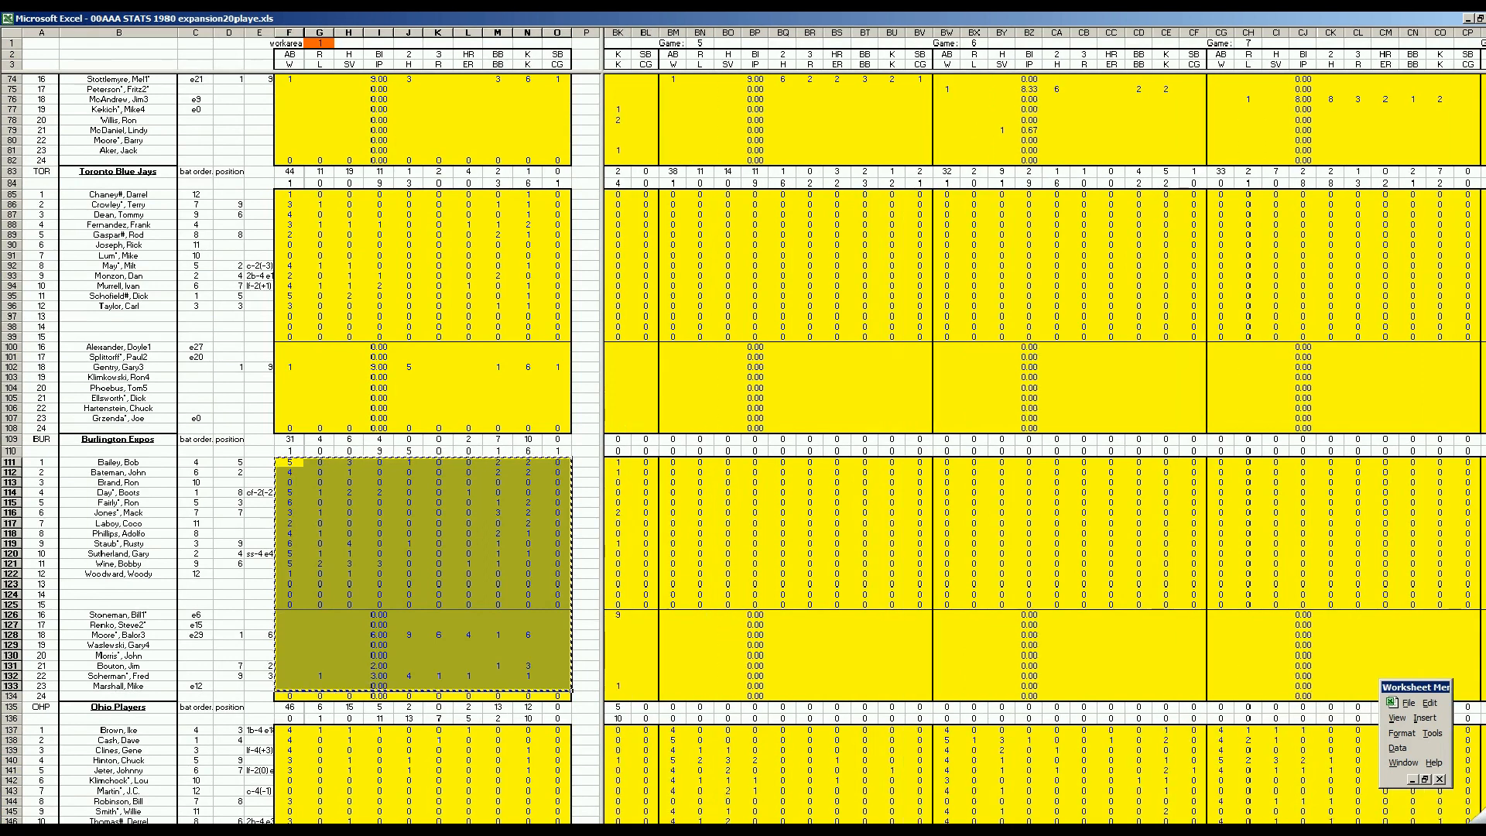
right_click(672, 462)
click(701, 504)
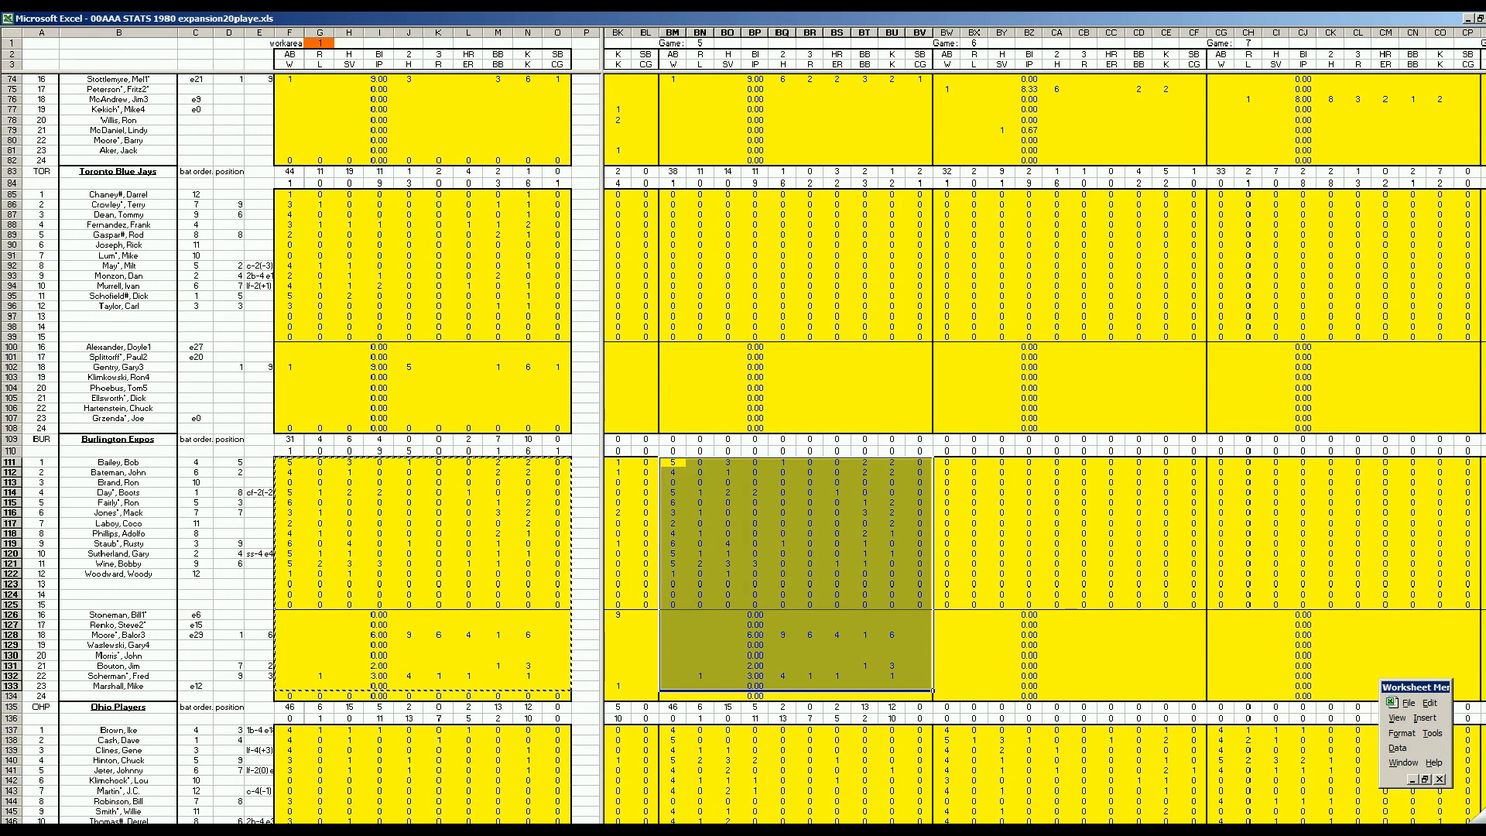
Review the season totals and streak records for the Burlington Expos and St. Louis Cardinals, plus the league totals below the last team
drag(863, 829, 1229, 830)
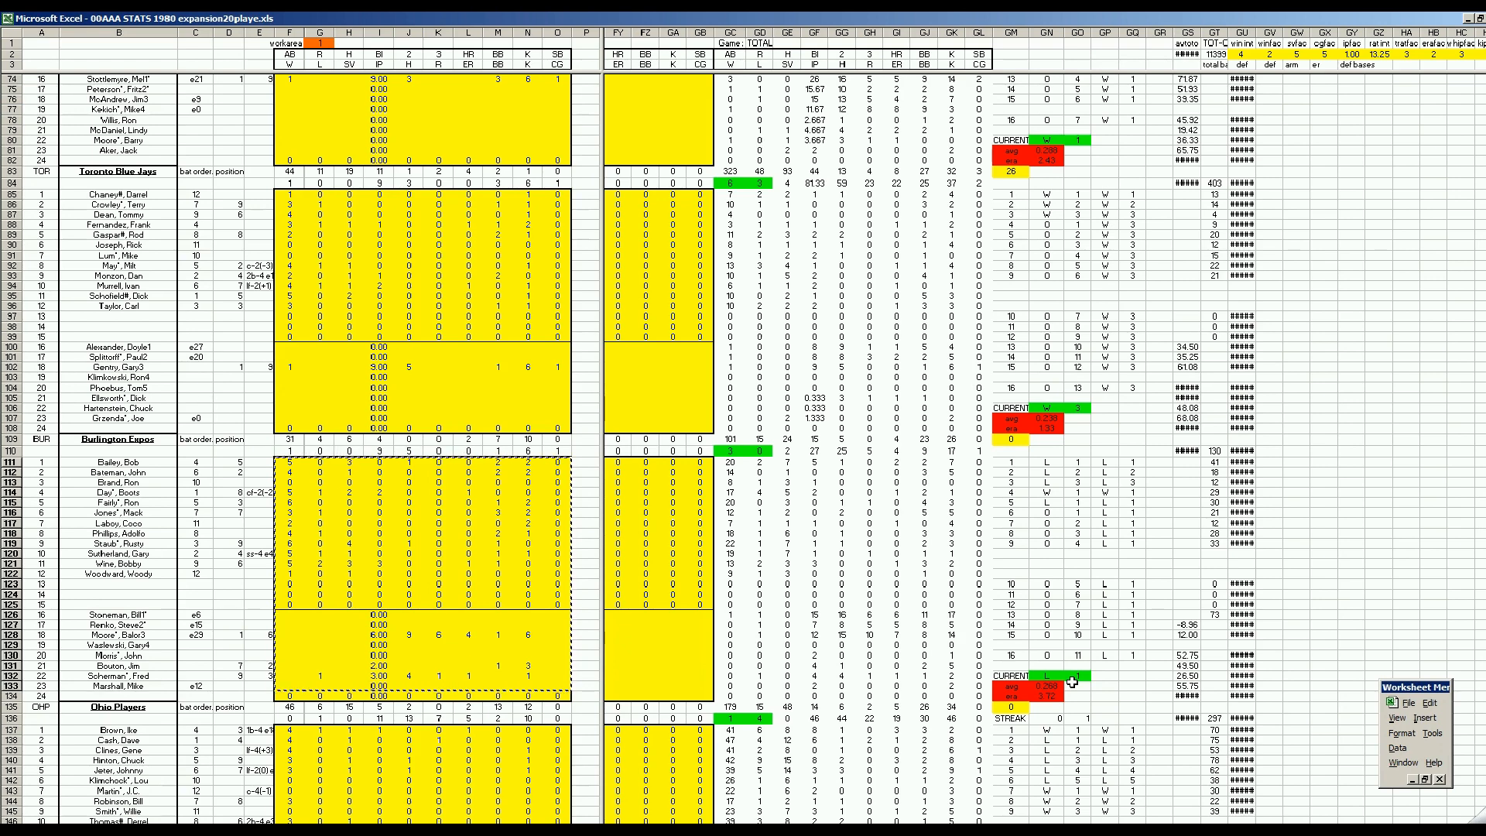
click(663, 663)
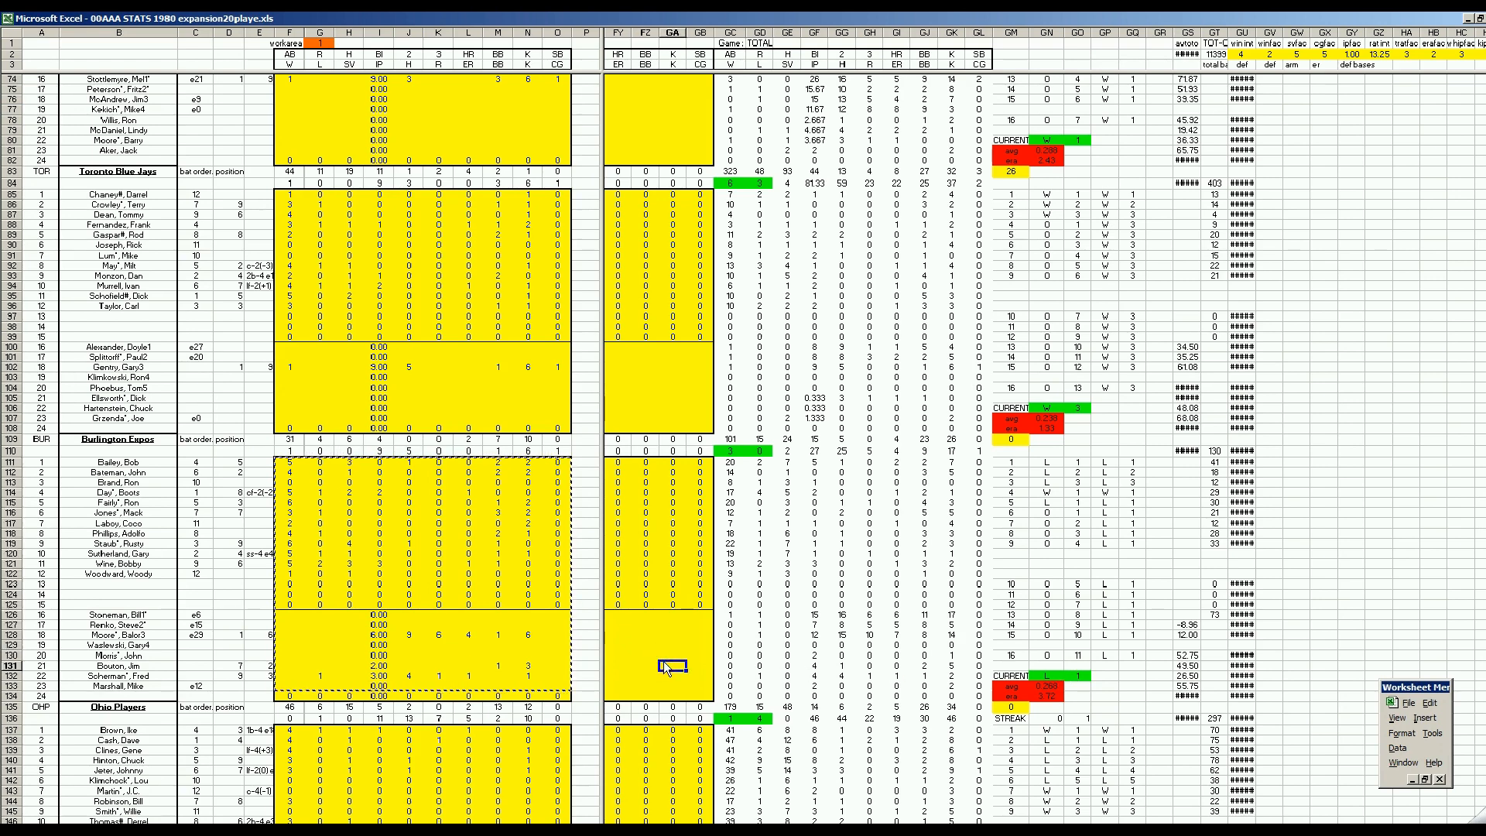
key(Page_Down)
key(Page_Down)
key(Page_Down)
key(Page_Down)
key(Page_Down)
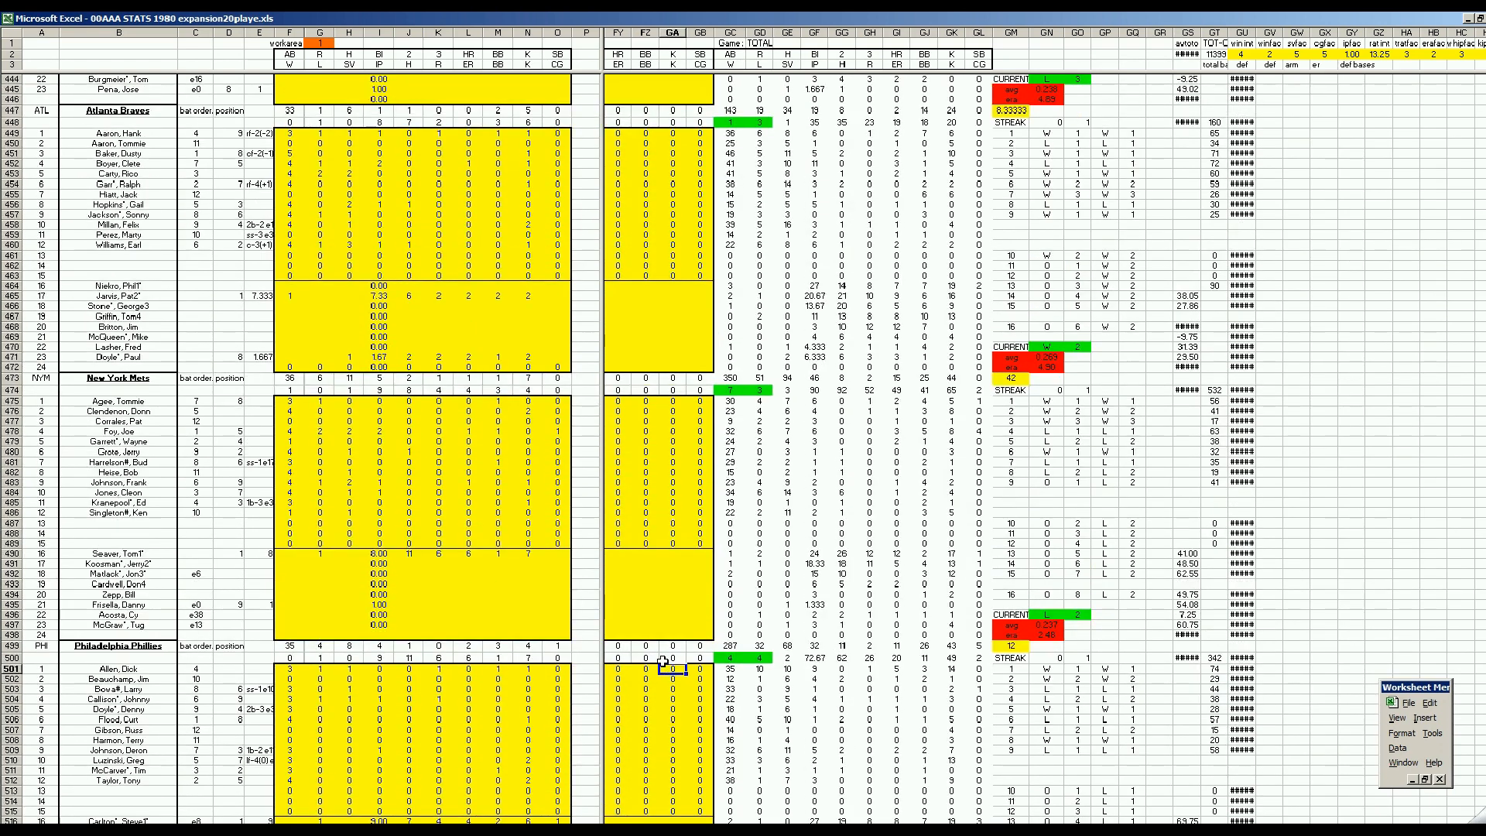
key(Page_Down)
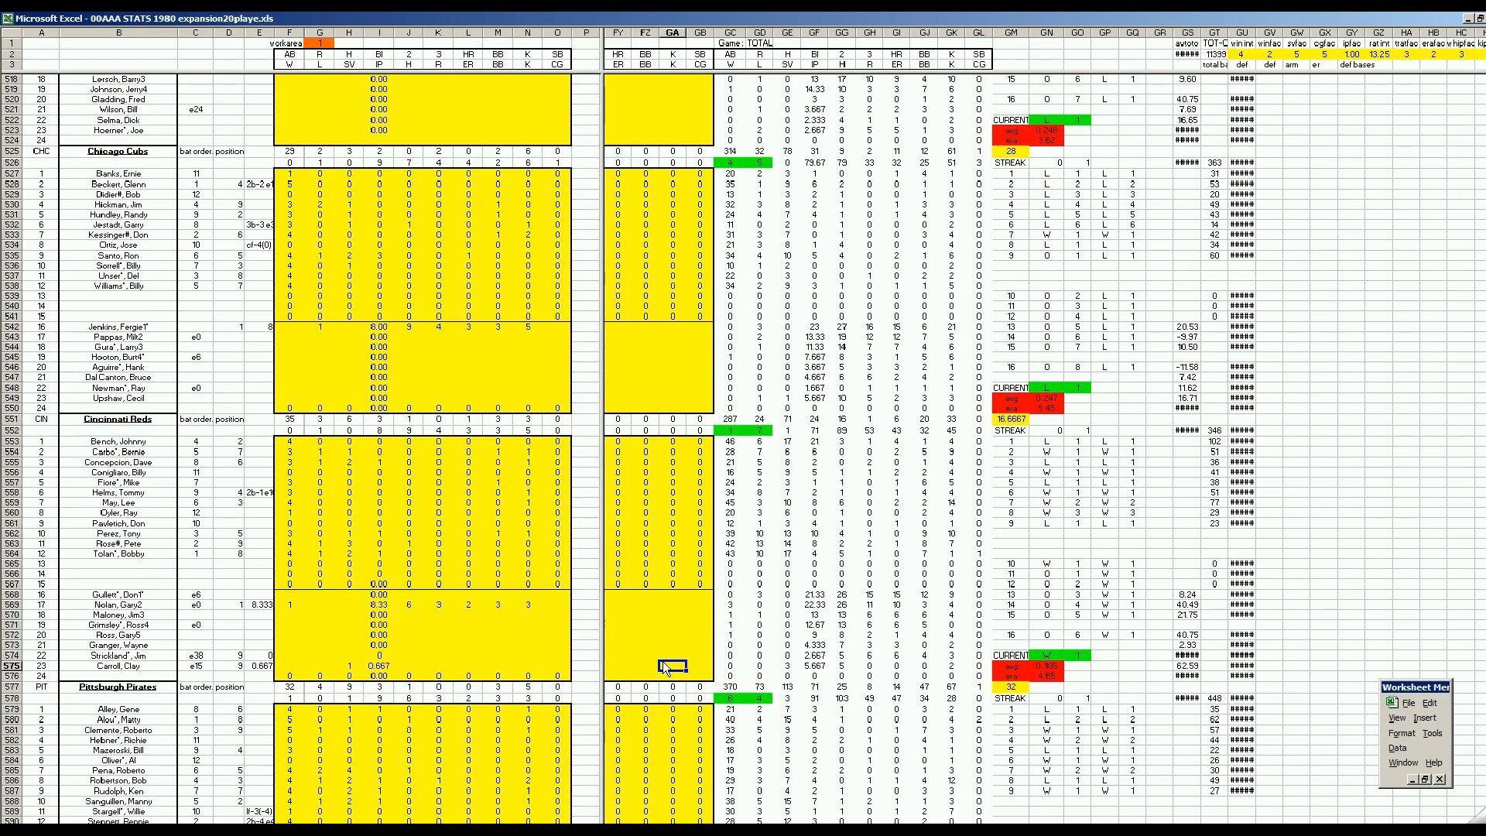
scroll(664, 667, down, 18)
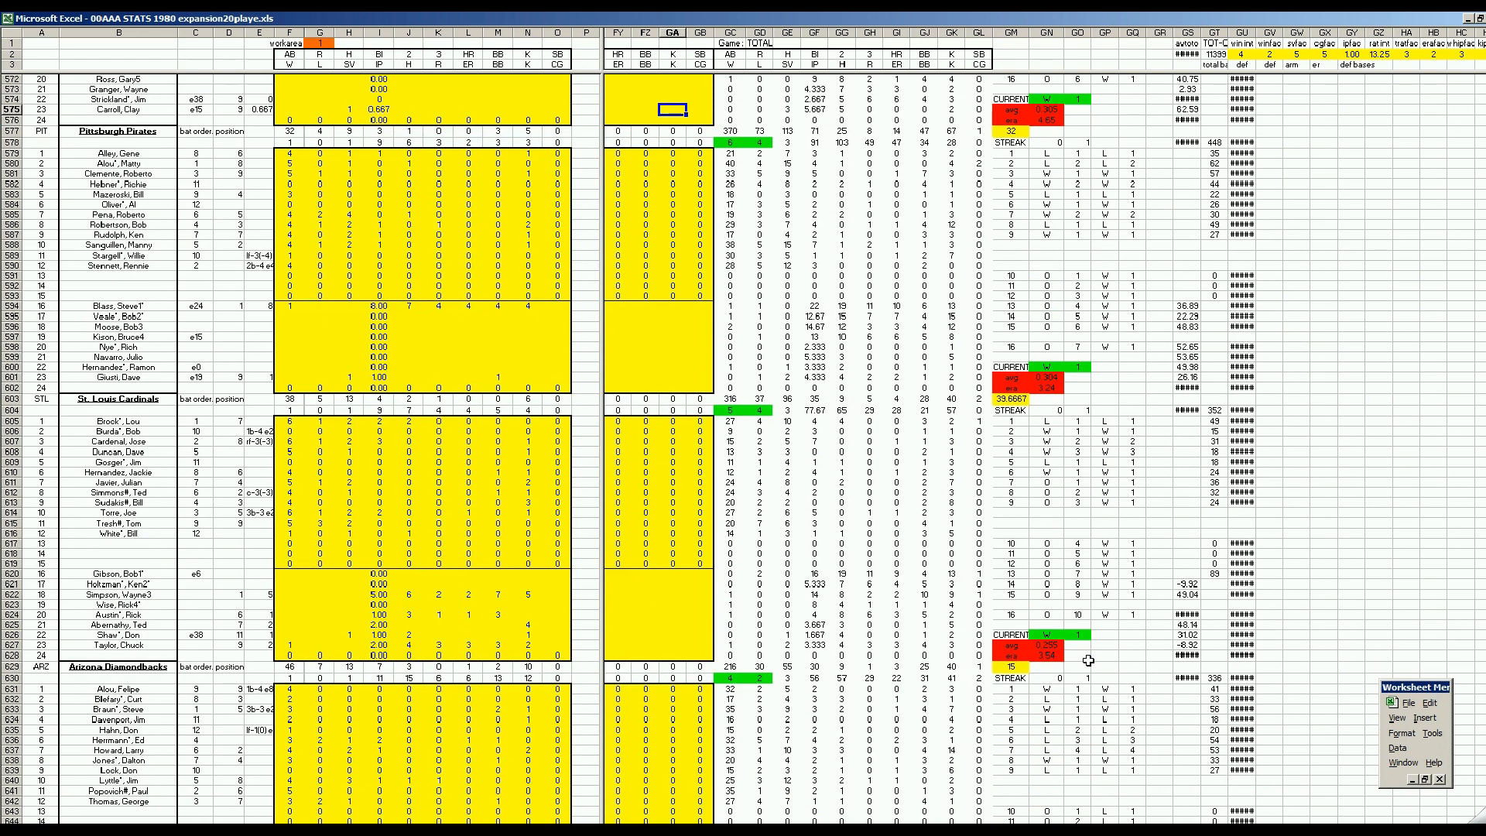
click(649, 615)
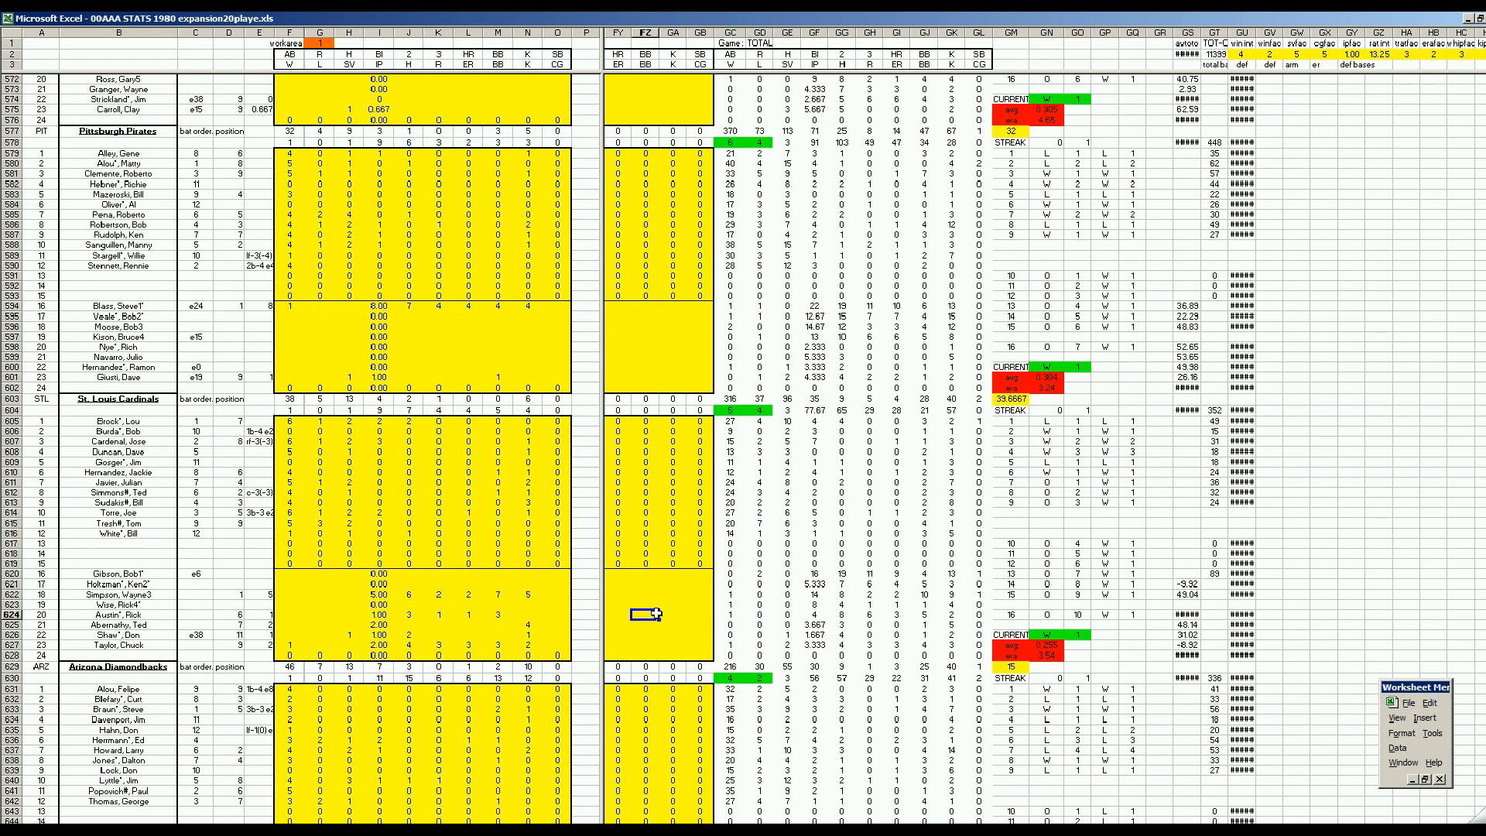
click(697, 655)
scroll(696, 654, down, 20)
click(694, 654)
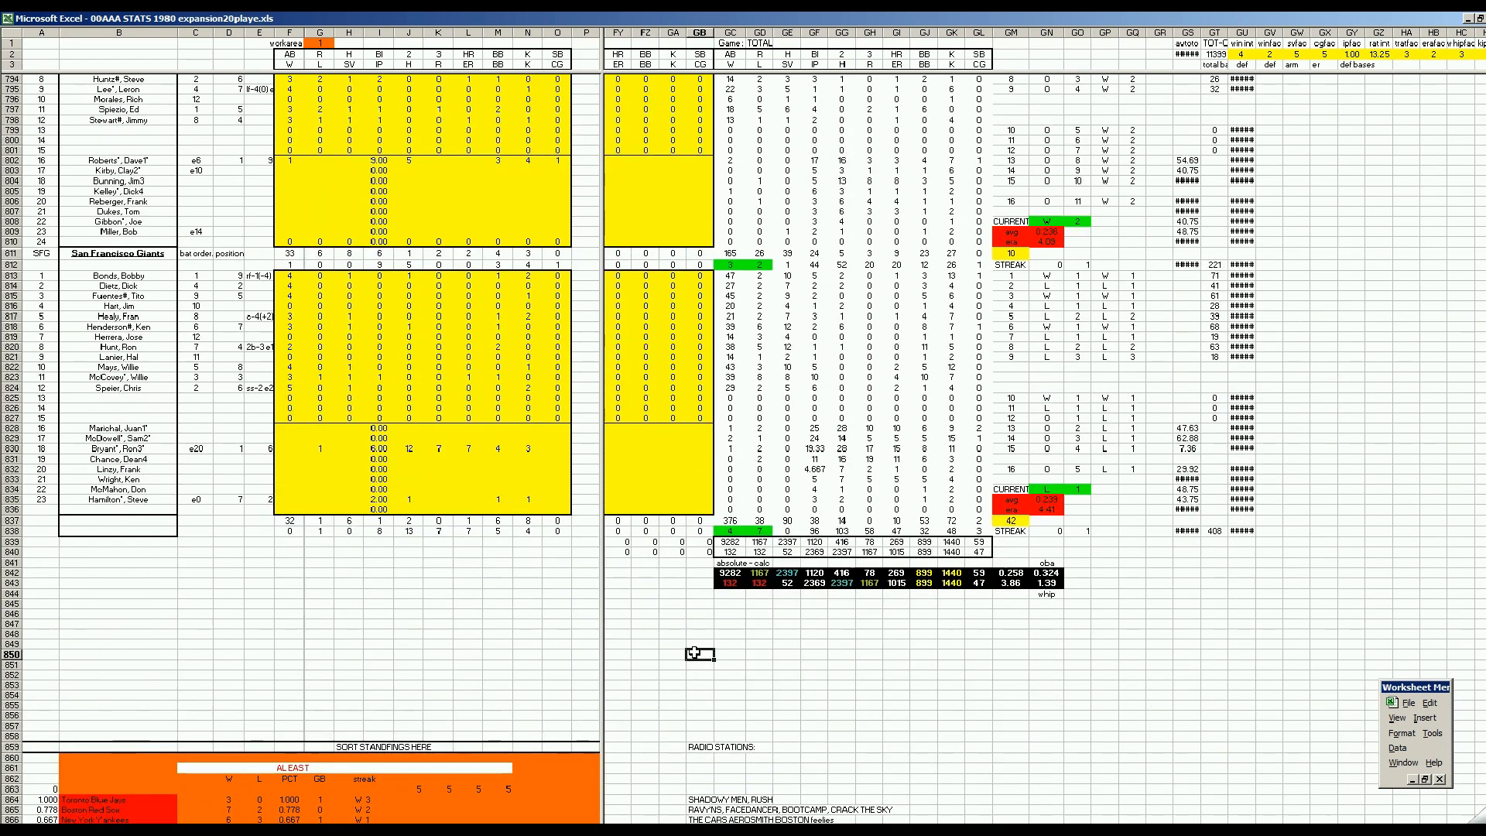